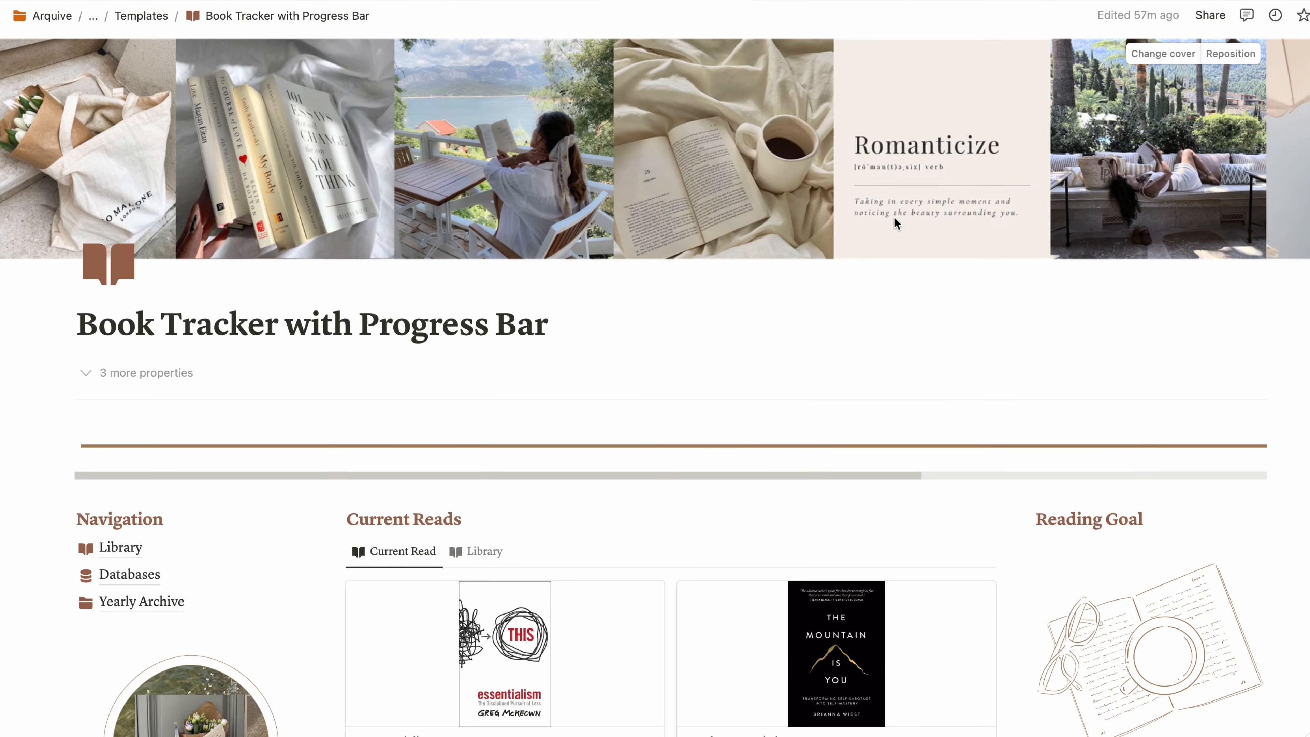
pyautogui.scroll(-10, 784, 284)
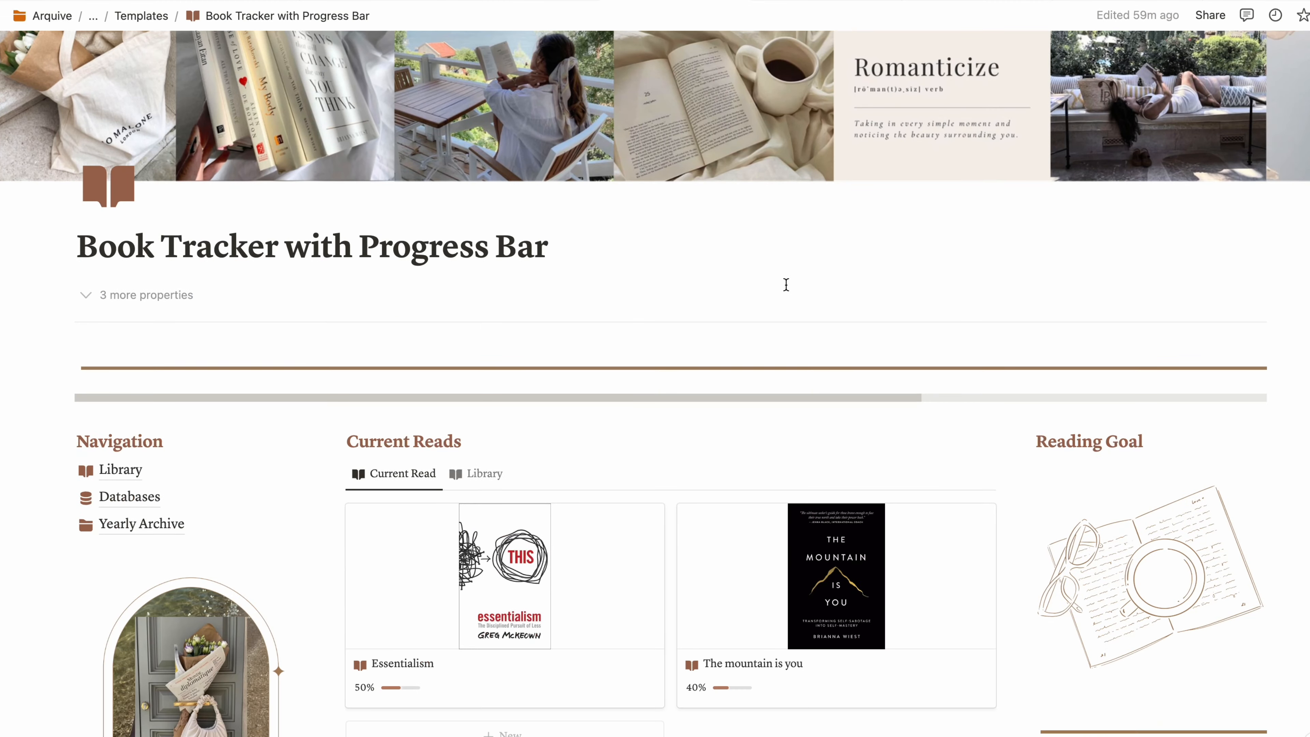
pyautogui.scroll(-3, 781, 292)
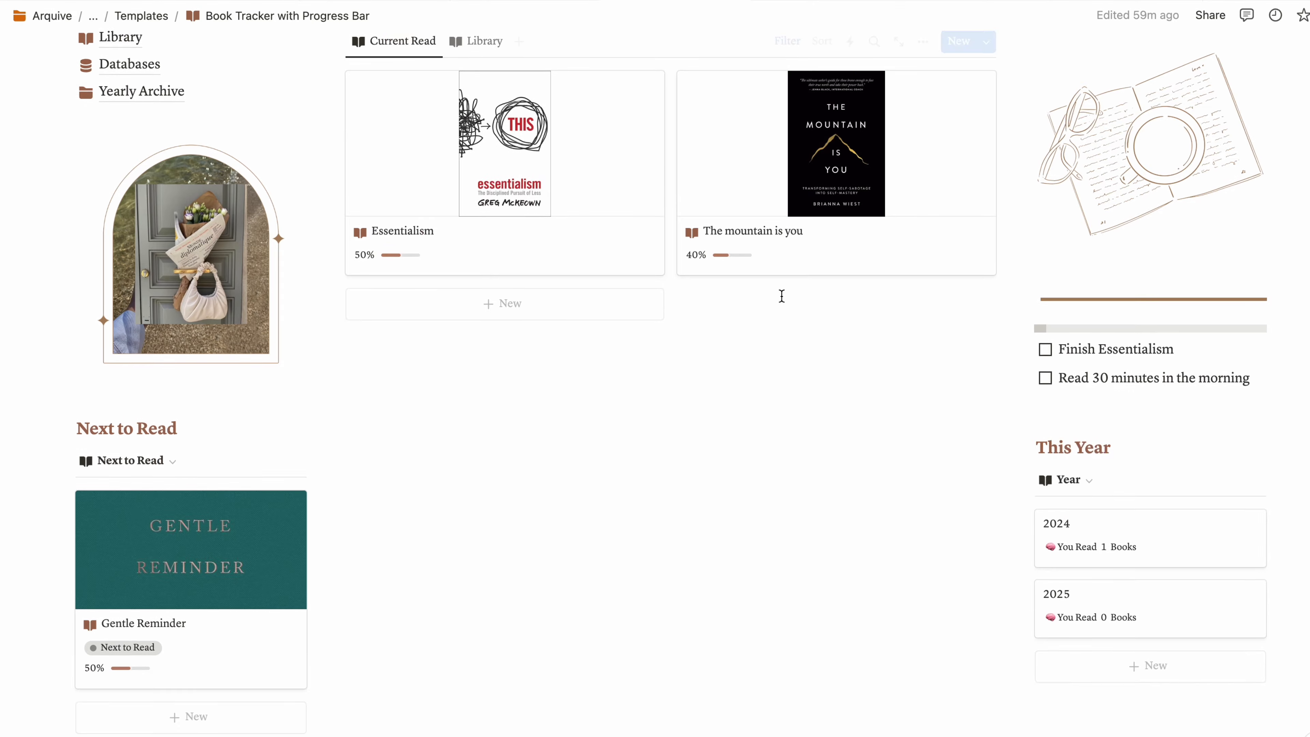
pyautogui.click(228, 491)
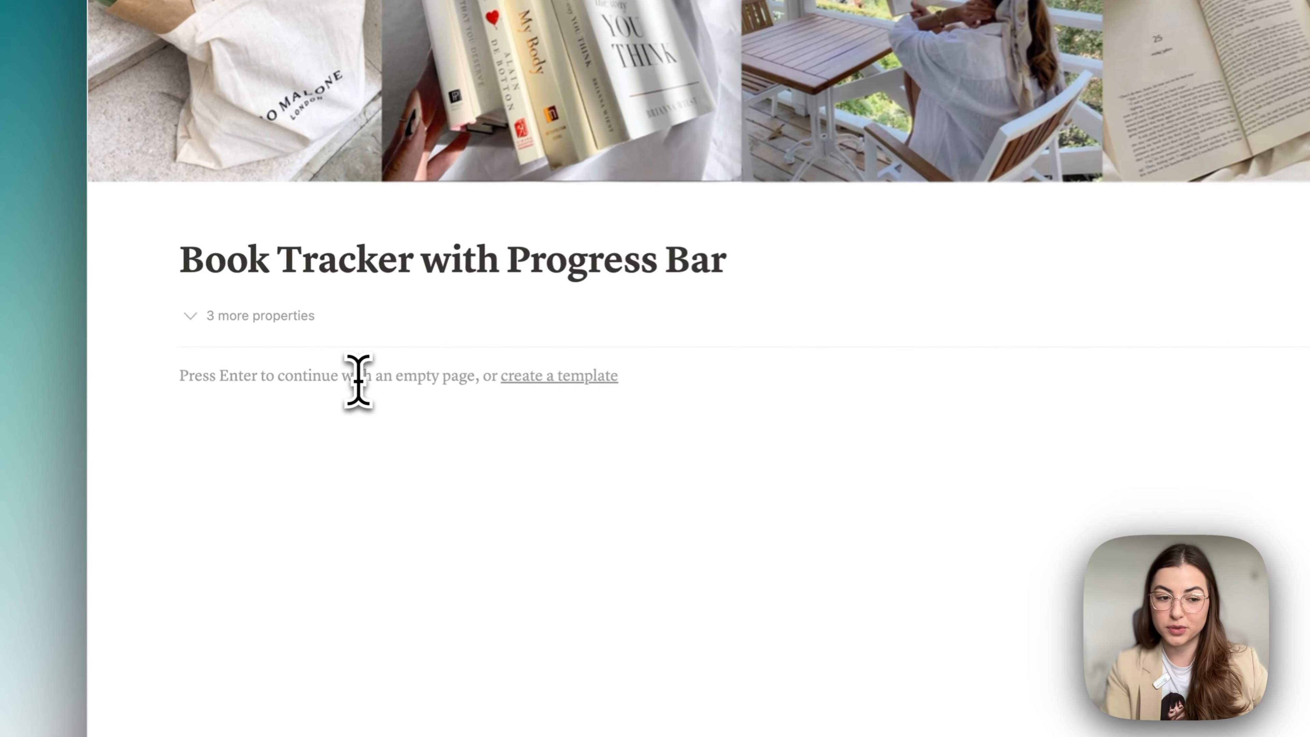
# - Start the Book Tracker with Progress Bar page as an empty page and place the cursor in its body
pyautogui.click(221, 340)
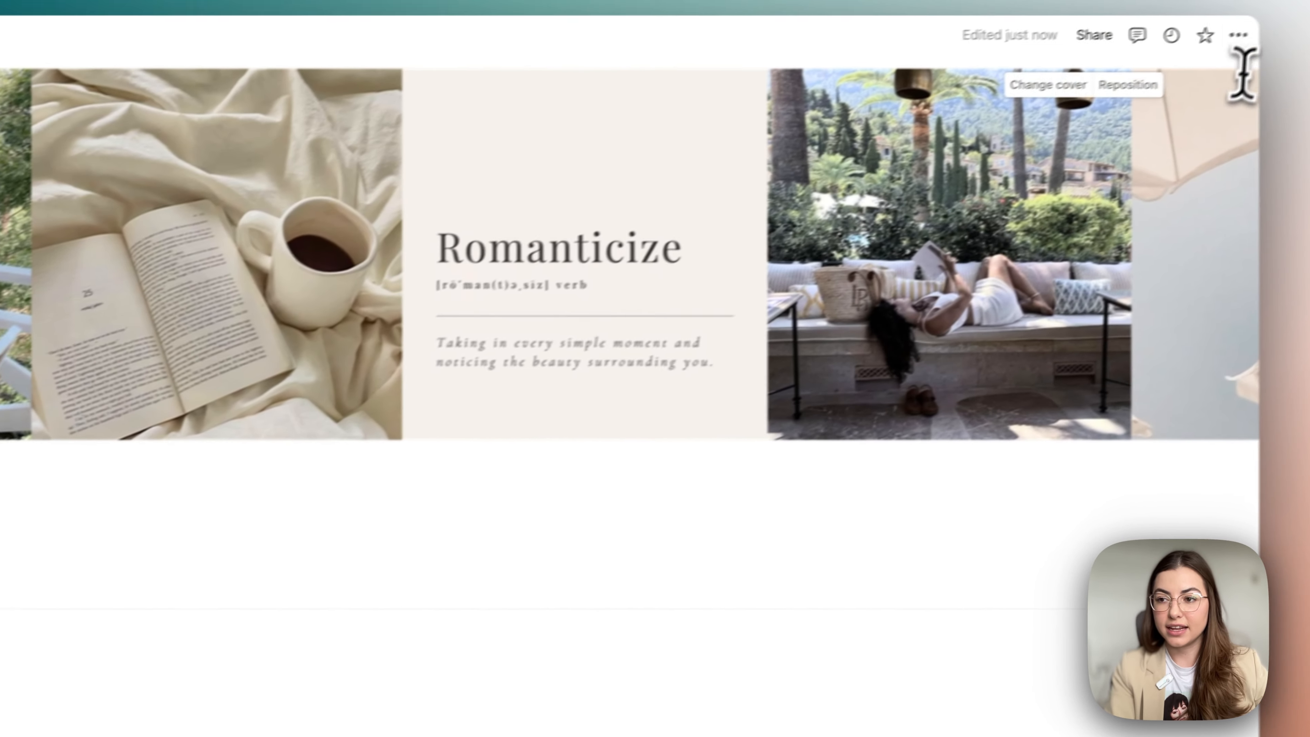
pyautogui.click(1200, 47)
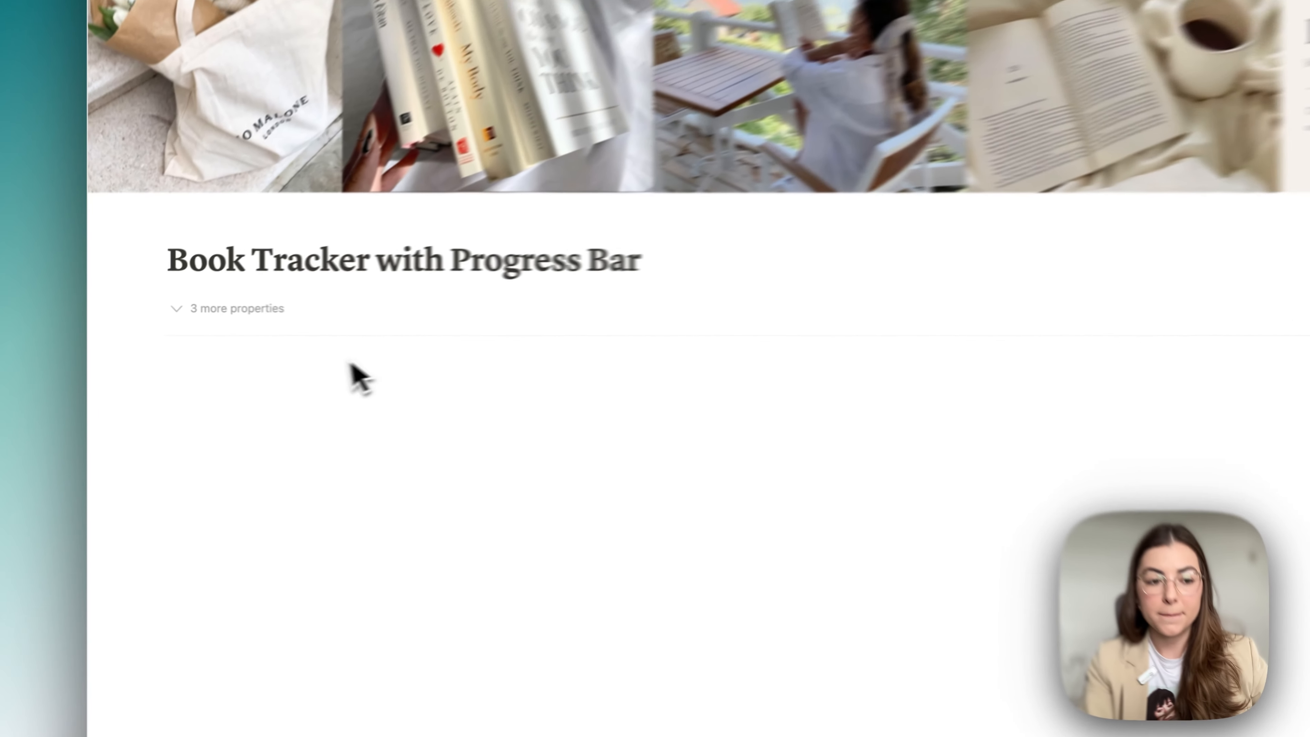
pyautogui.click(234, 341)
pyautogui.click(198, 341)
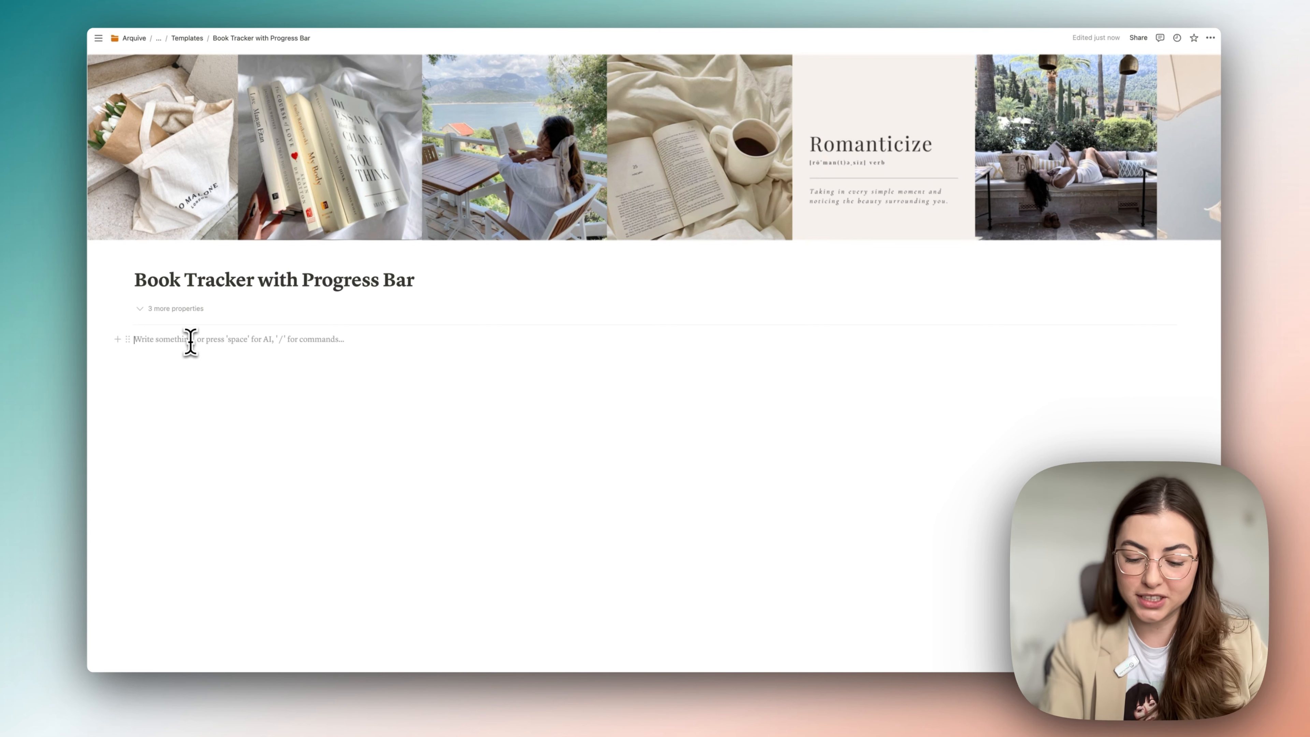
# - Insert a table view with a new database below the page properties and name it "Book Tracker - Tutorial"
pyautogui.write('/tan')
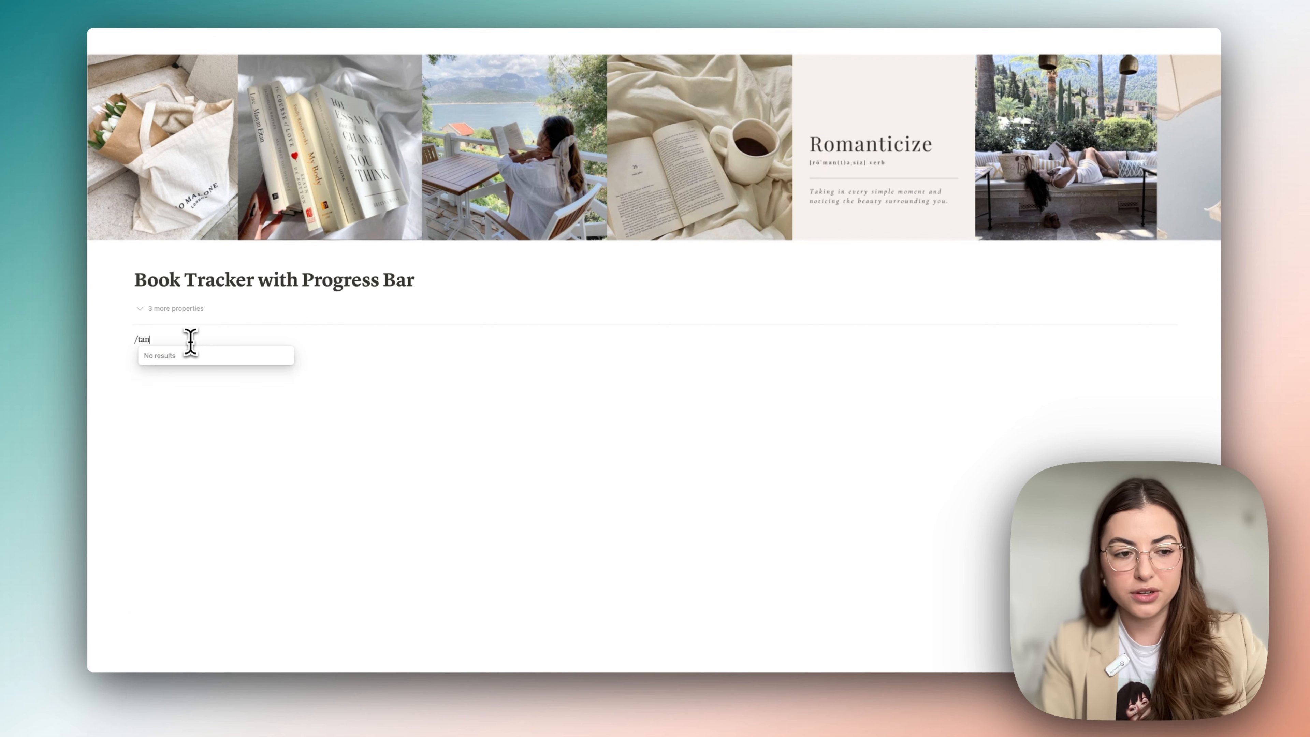
pyautogui.press('BackSpace')
pyautogui.write('bl')
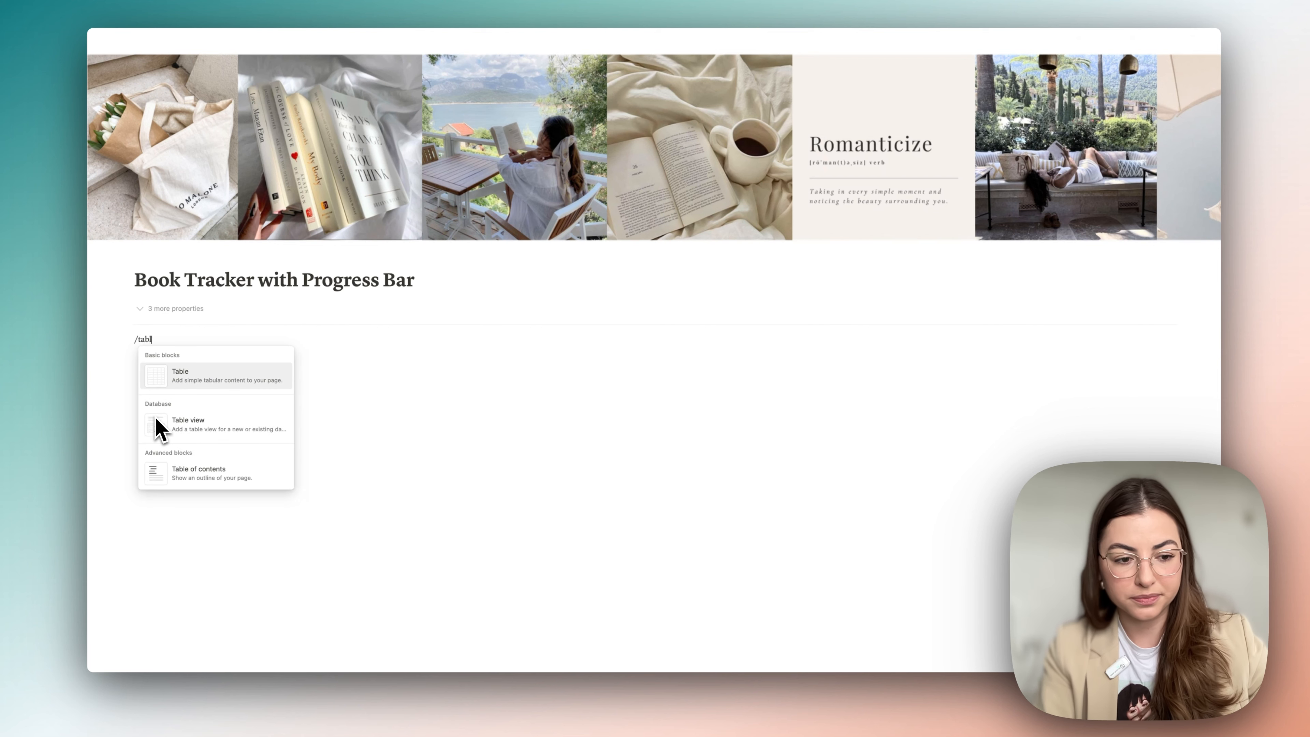
pyautogui.click(157, 421)
pyautogui.click(936, 429)
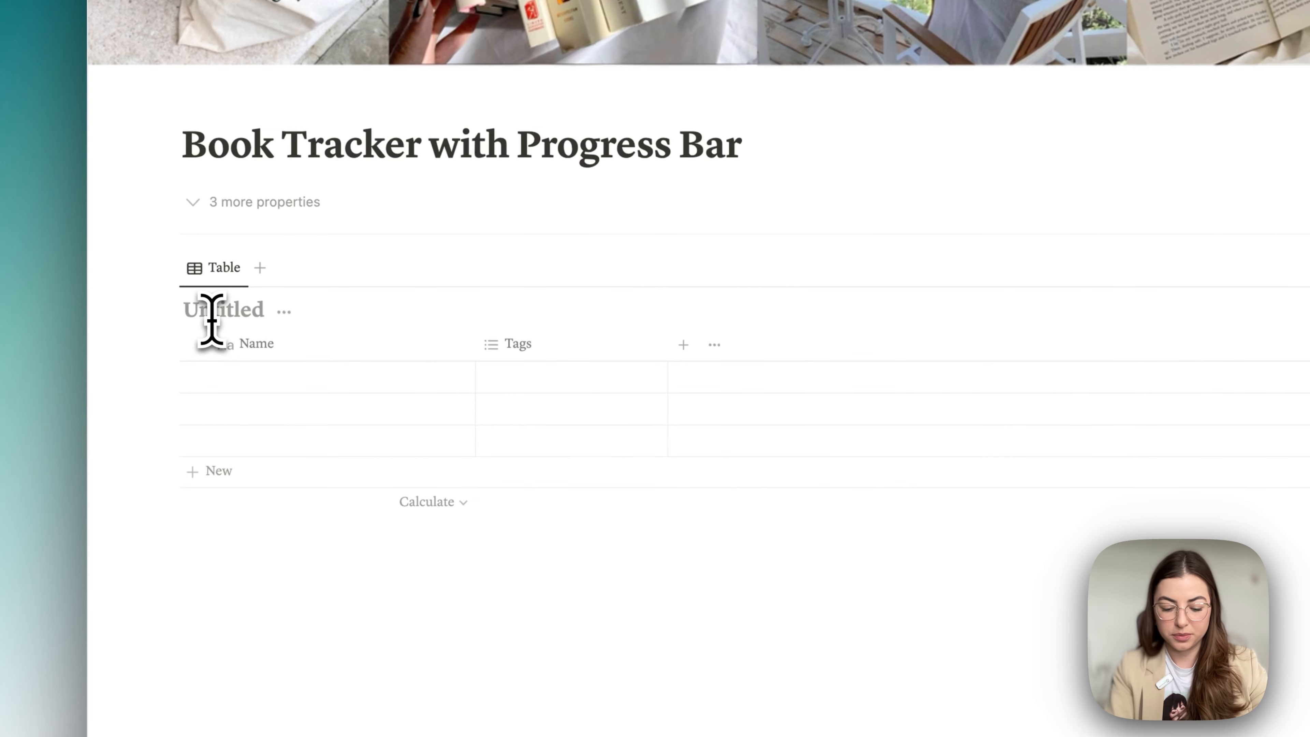
pyautogui.write('Book Tr')
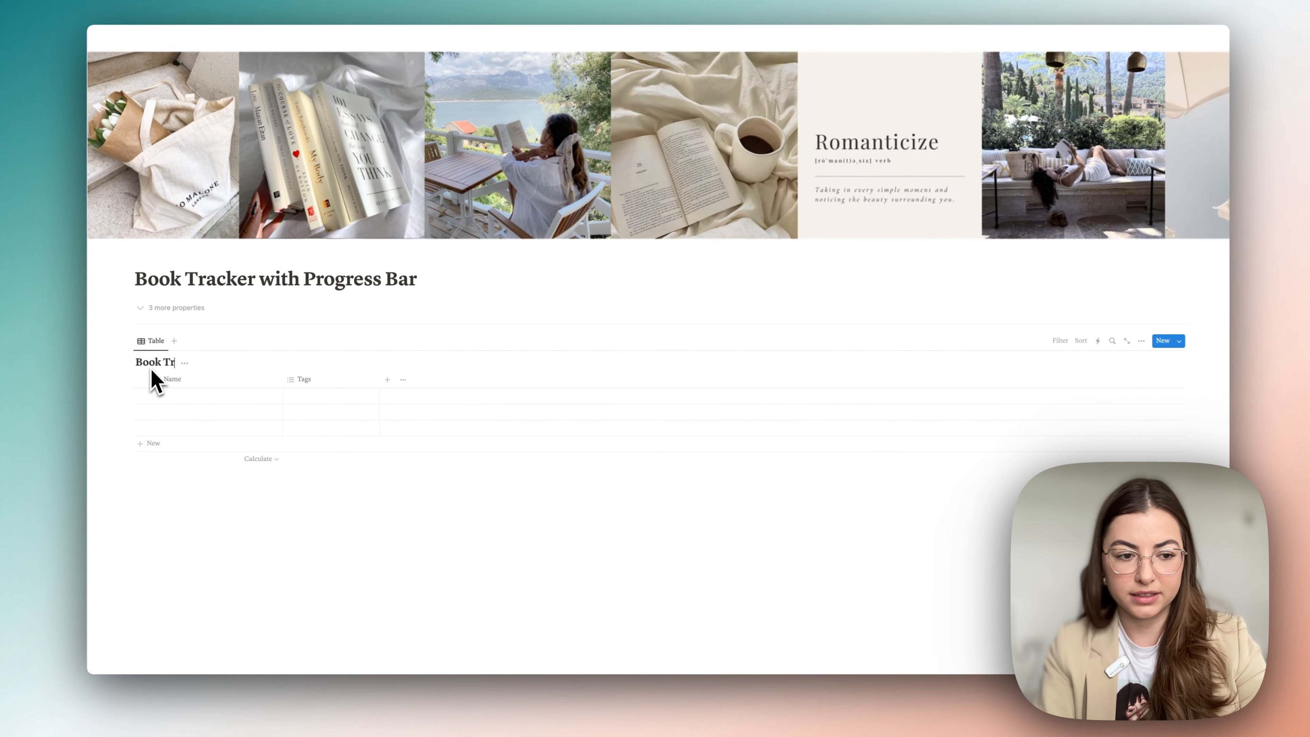
pyautogui.write('acker - Tutorial')
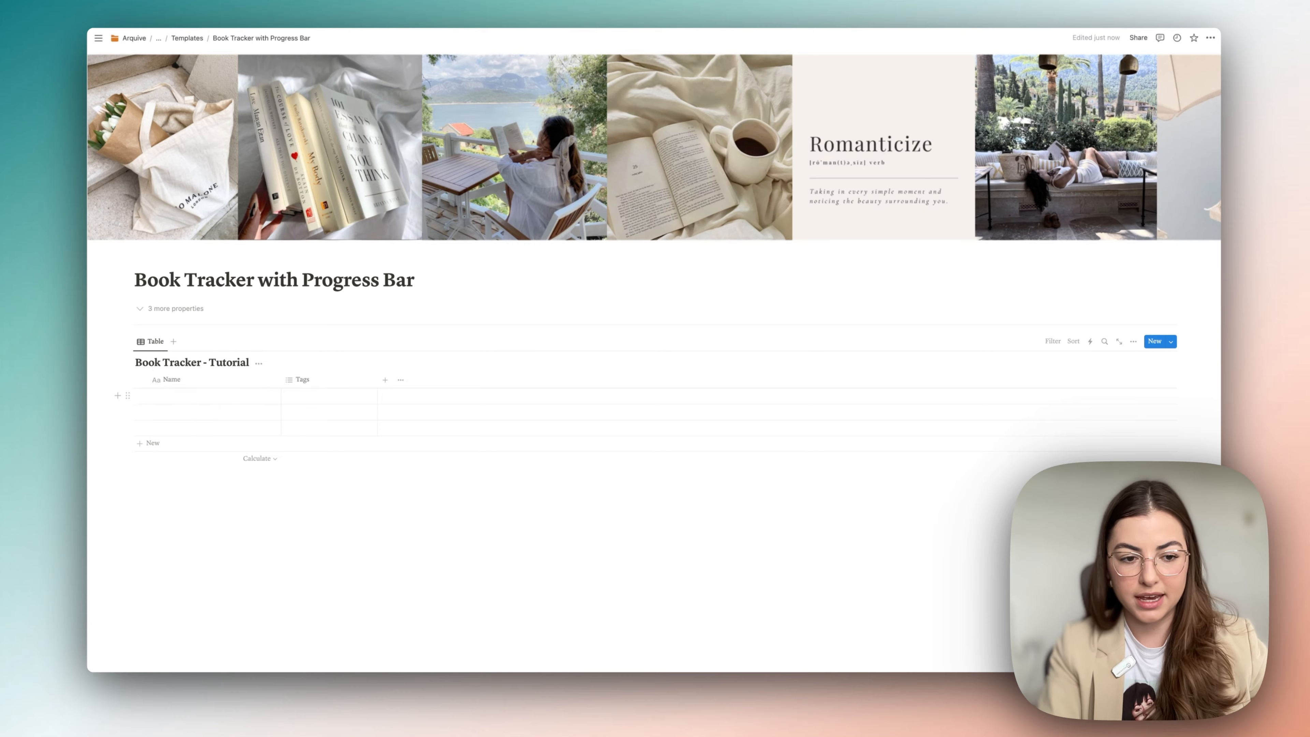
# - Delete the Tags property from the Book Tracker - Tutorial database
pyautogui.click(302, 379)
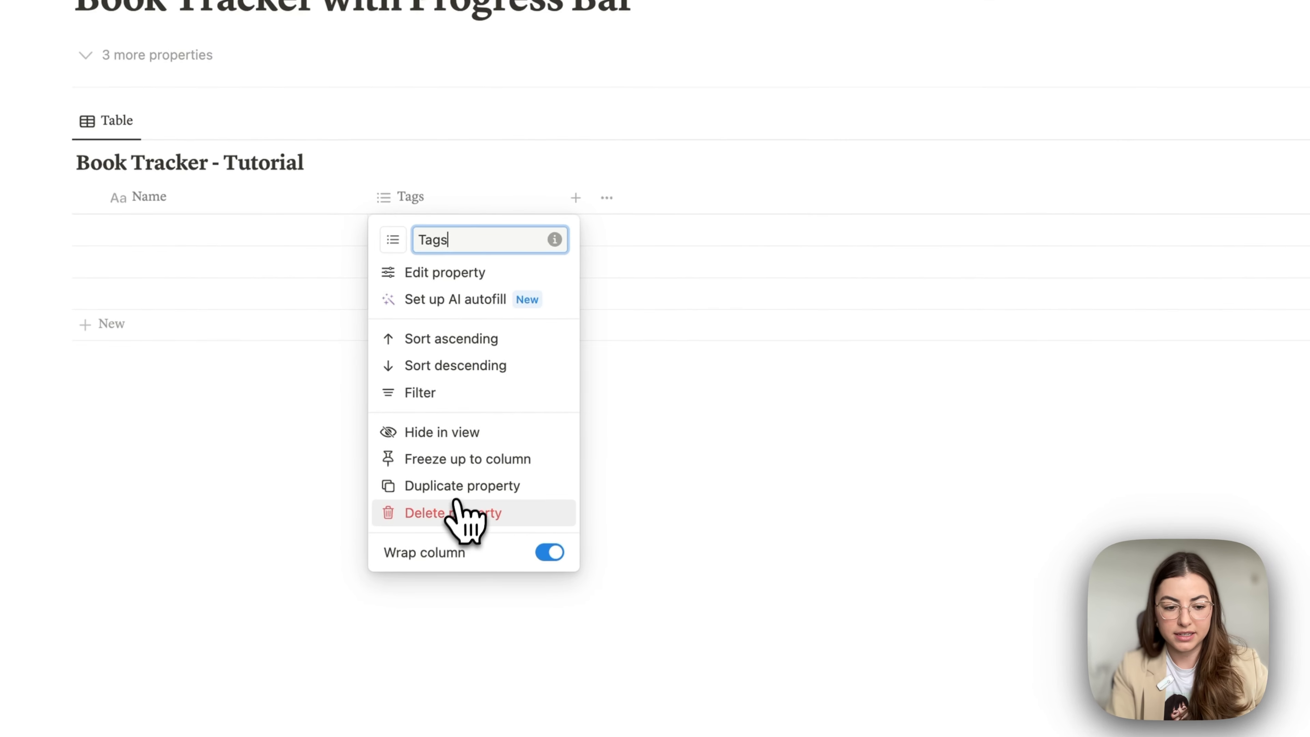
pyautogui.click(462, 513)
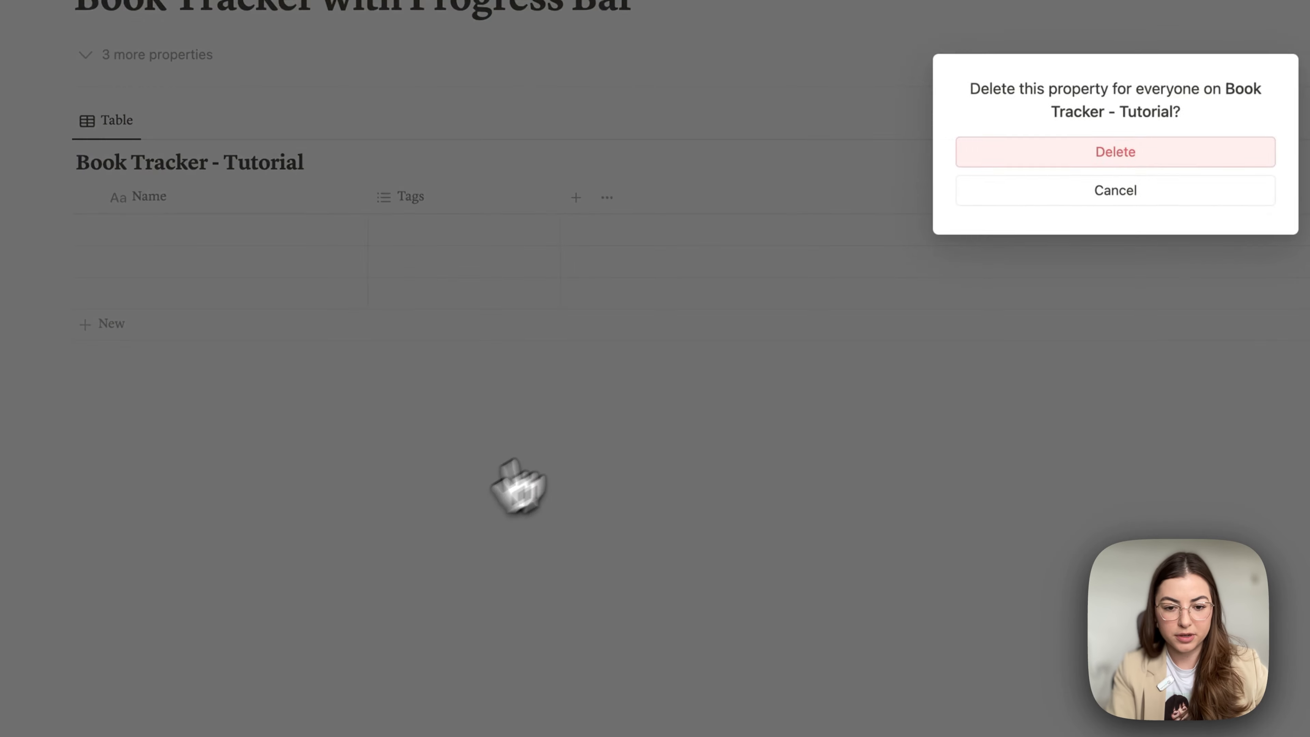
pyautogui.click(985, 151)
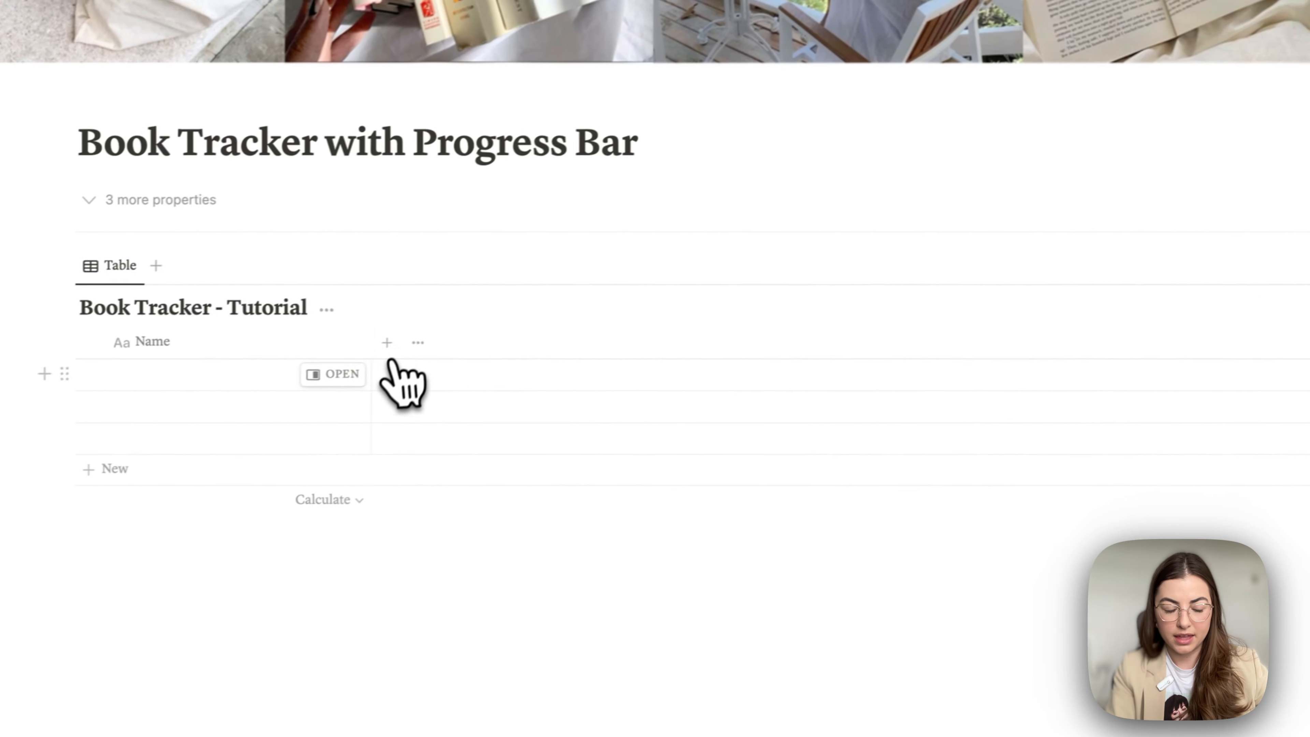
# - Add a Text property named "Author" to the database
pyautogui.click(331, 351)
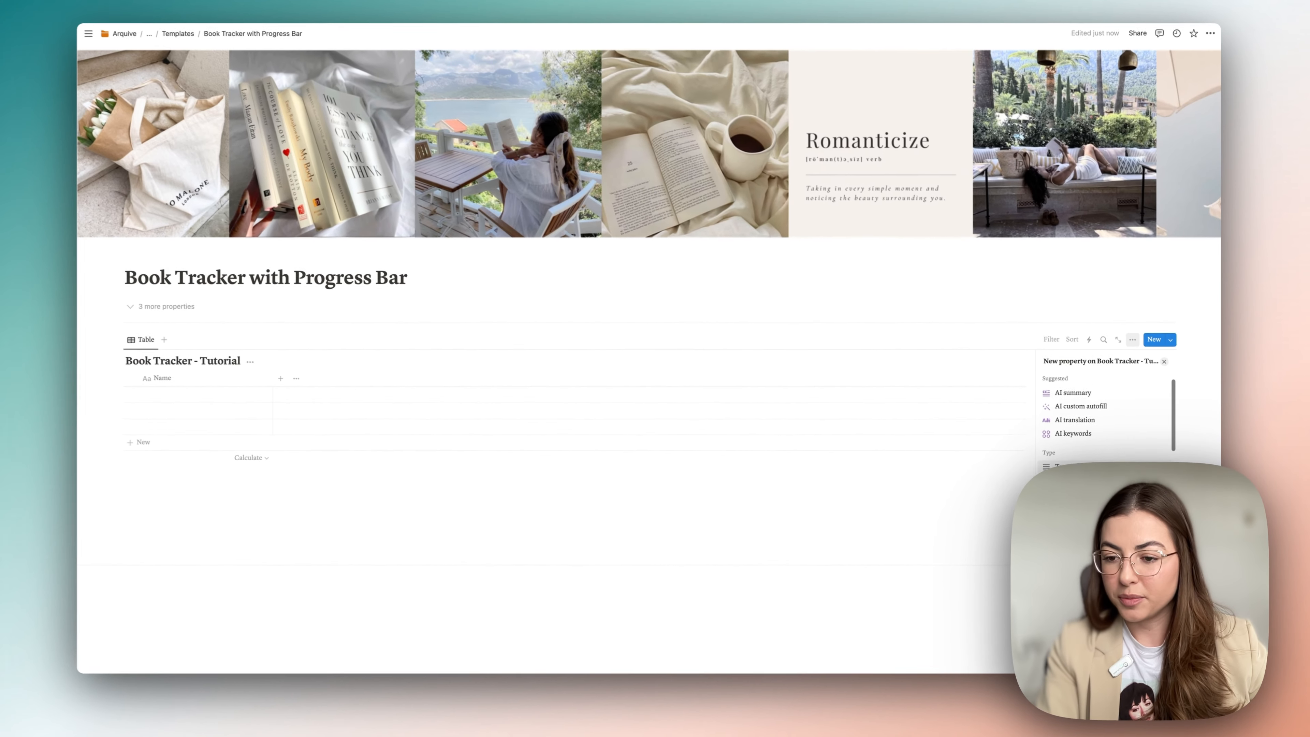
pyautogui.scroll(-2, 1085, 449)
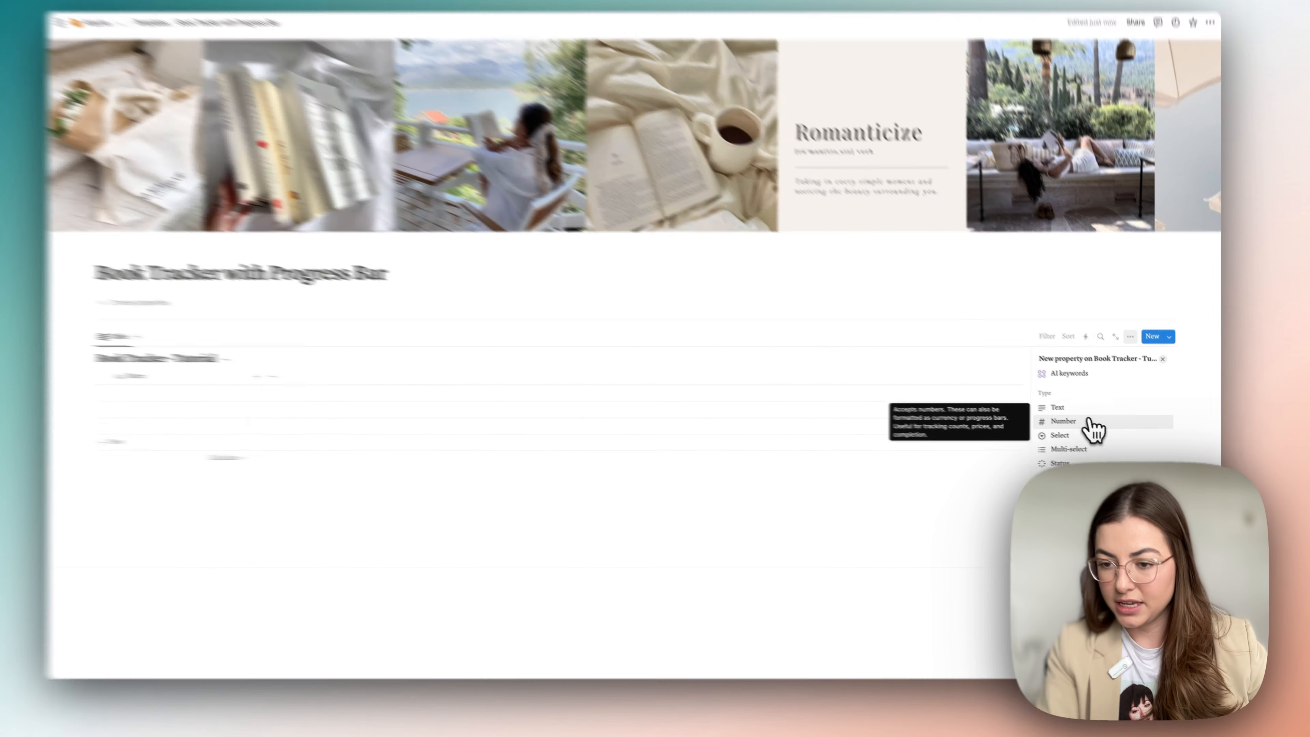
pyautogui.click(1089, 431)
pyautogui.doubleClick(936, 281)
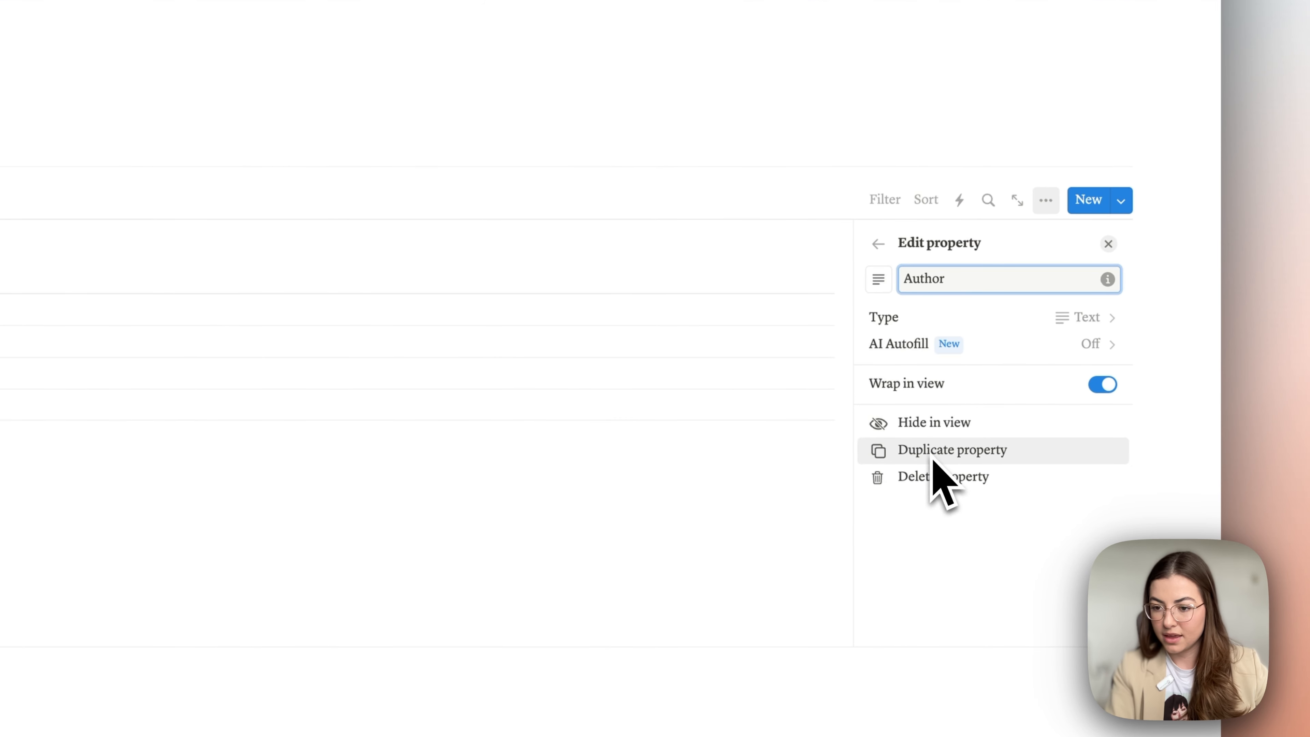
# - Add a Files & media property named "Book Cover" to the database
pyautogui.click(883, 251)
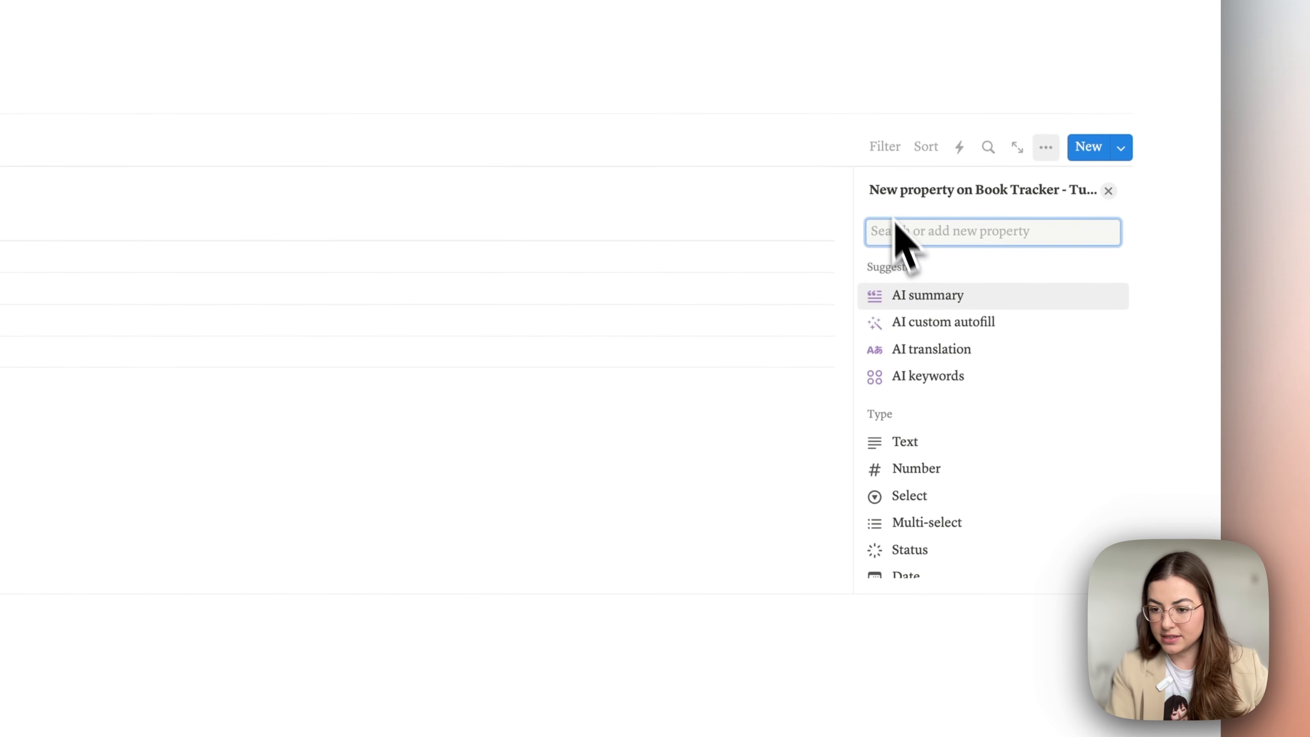
pyautogui.scroll(-5, 892, 380)
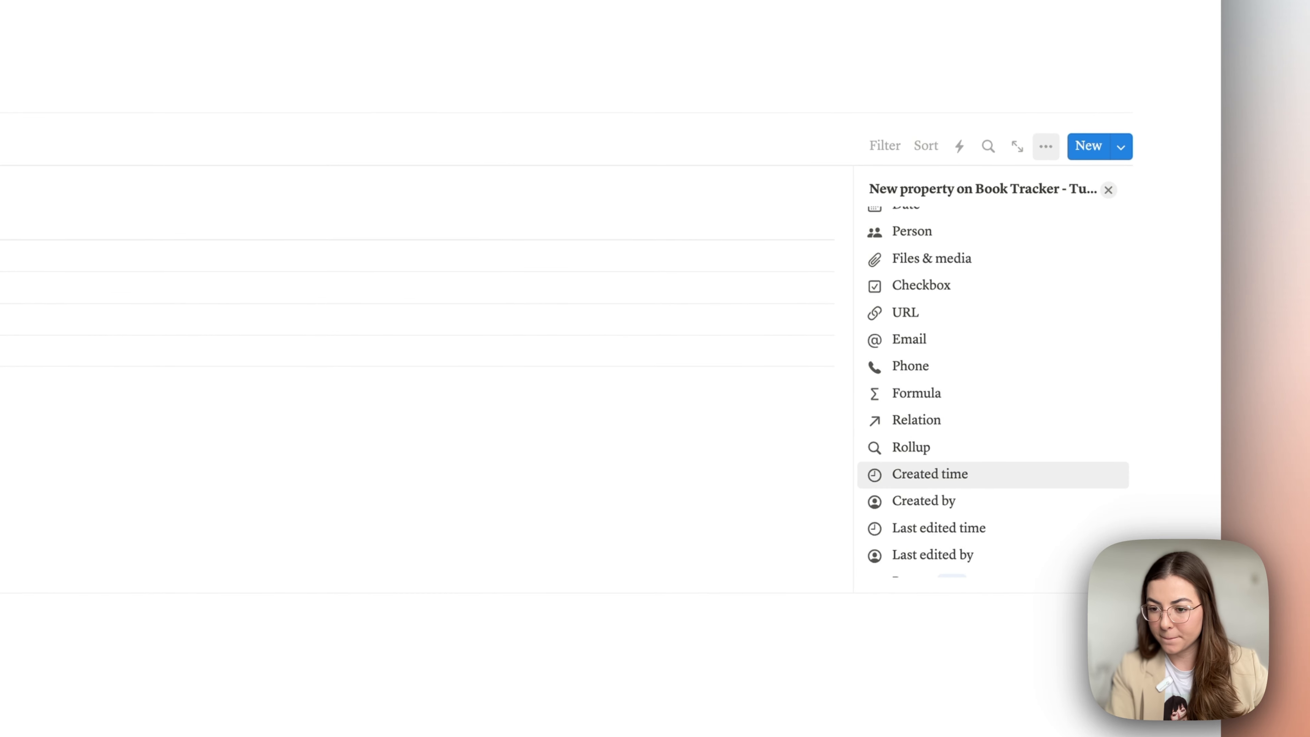
pyautogui.click(931, 257)
pyautogui.tripleClick(927, 227)
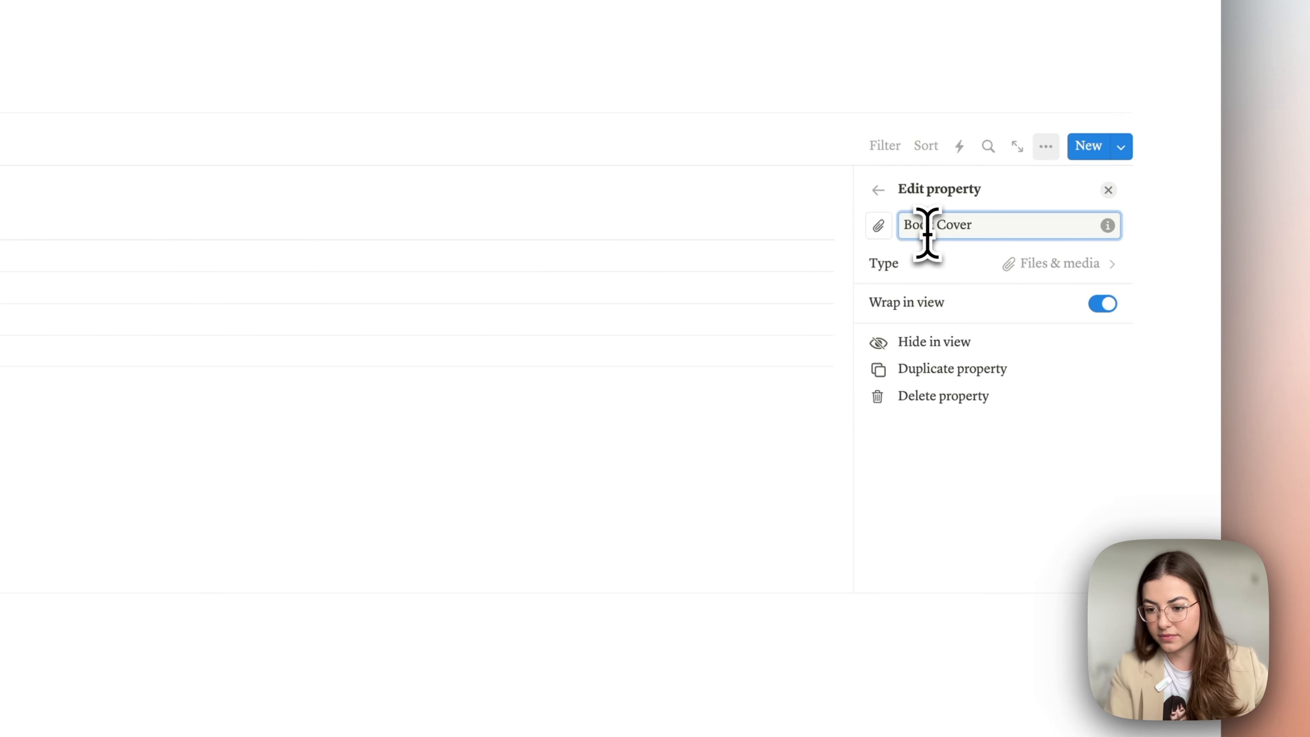
# - Add a property of type Status to the database, keeping the name Status
pyautogui.click(878, 190)
pyautogui.scroll(-3, 926, 351)
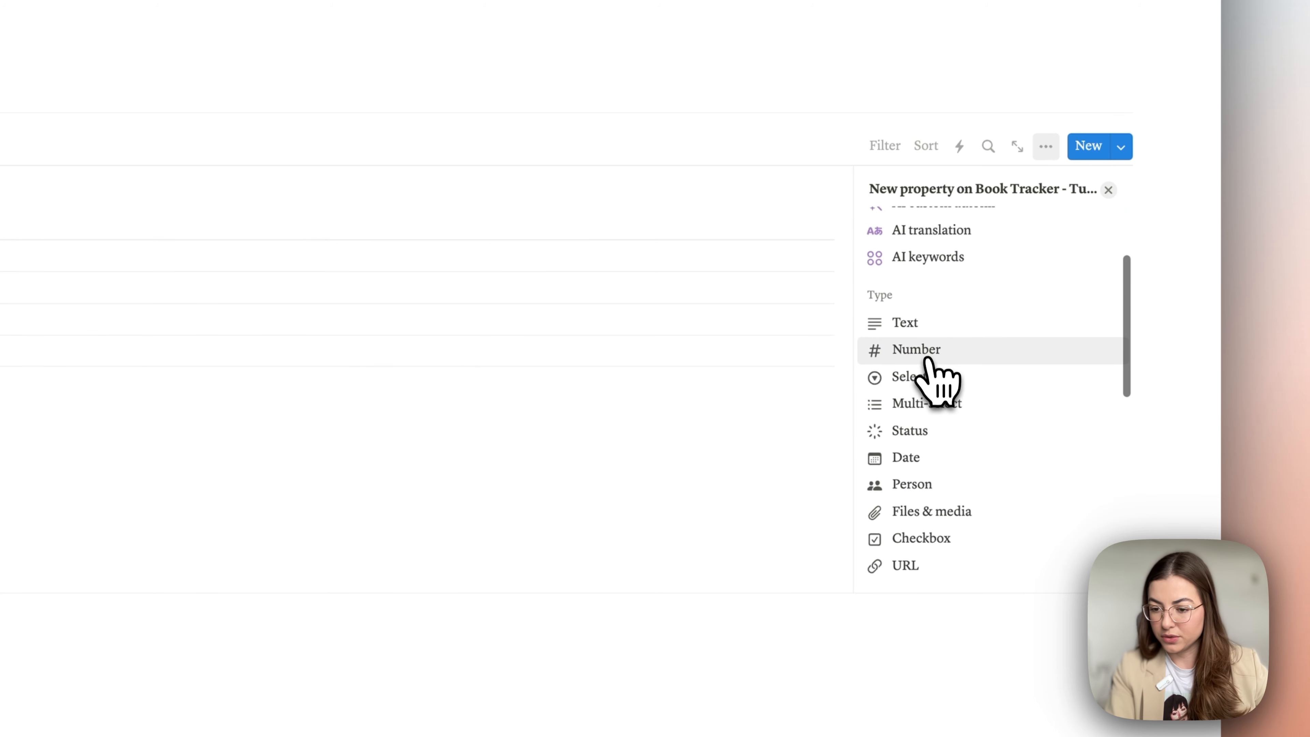
pyautogui.click(923, 431)
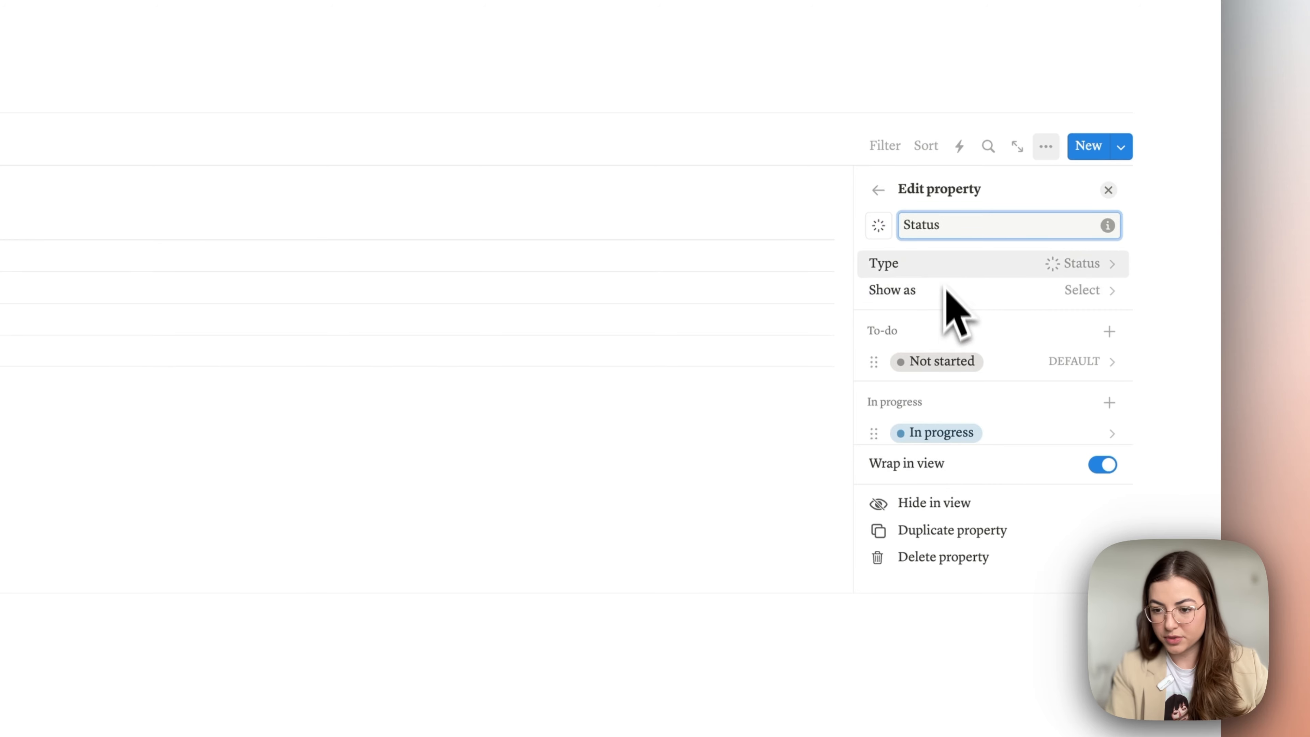
# - Rename the Not started option of the Status property to "Want to Read"
pyautogui.scroll(-2, 965, 394)
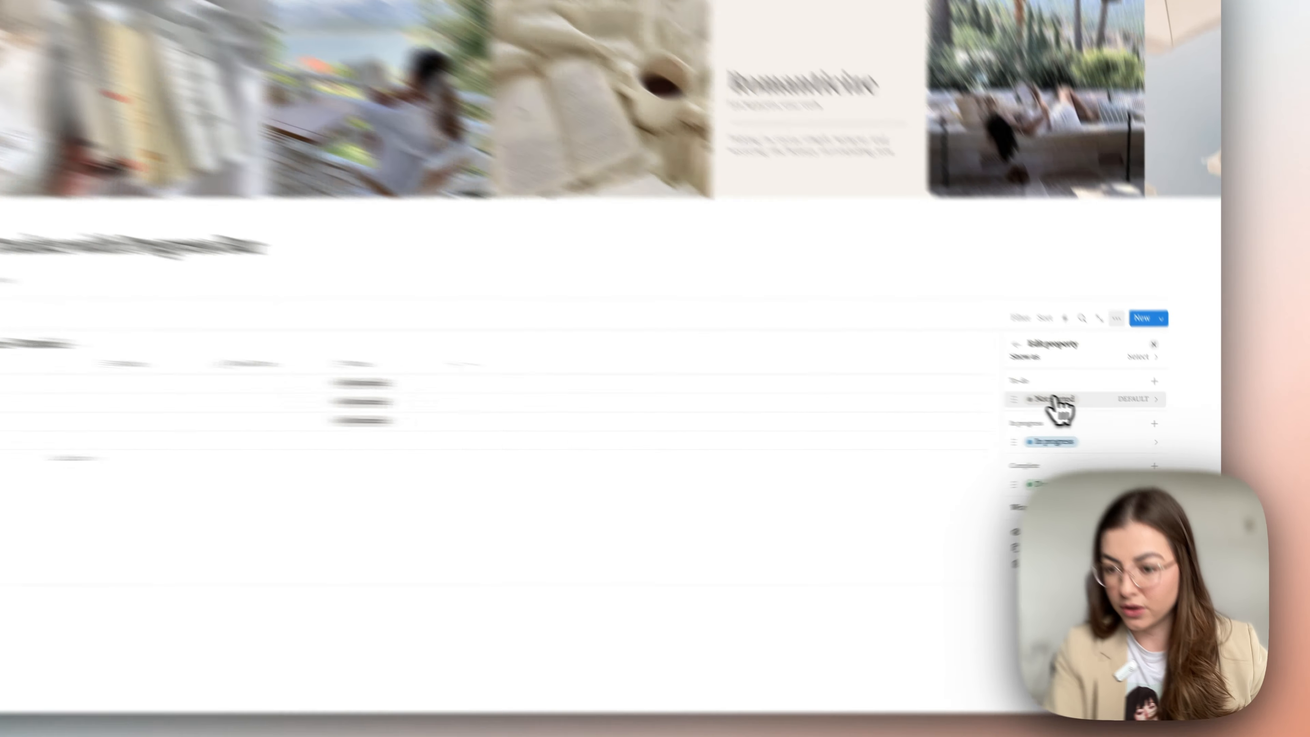
pyautogui.click(1088, 410)
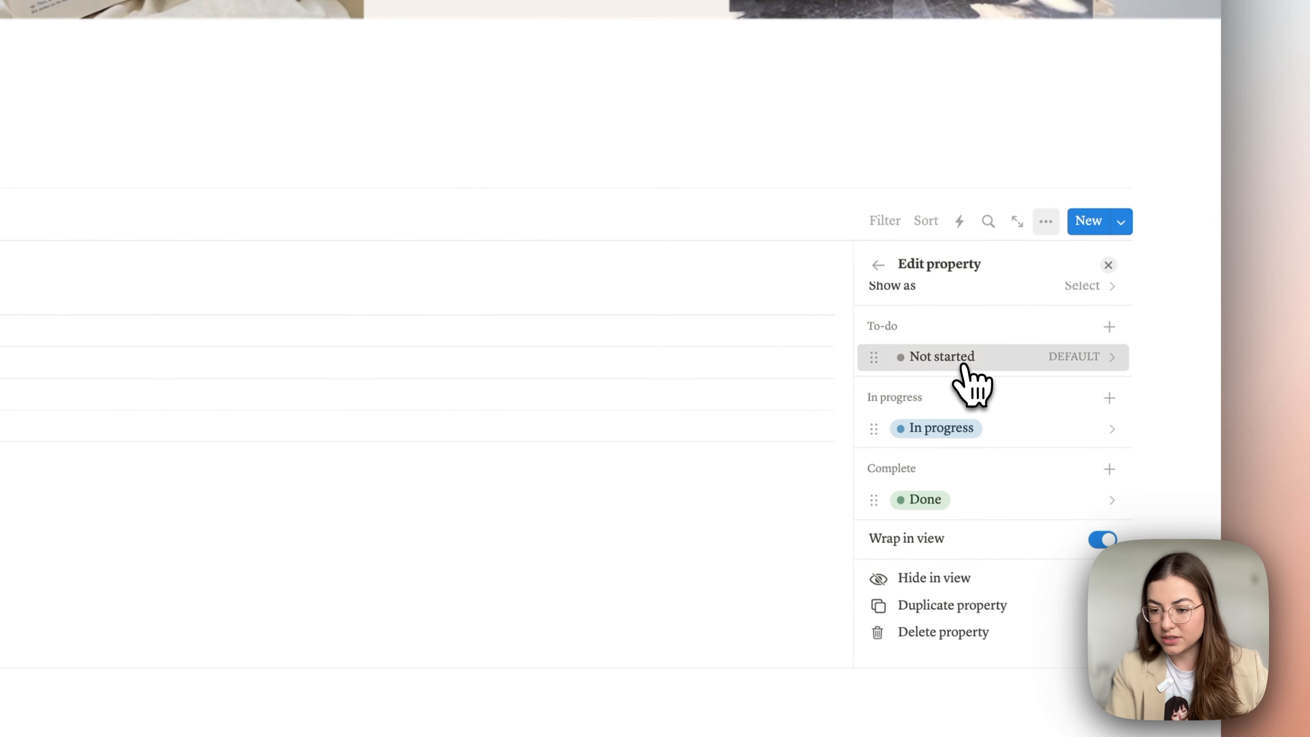
pyautogui.click(965, 366)
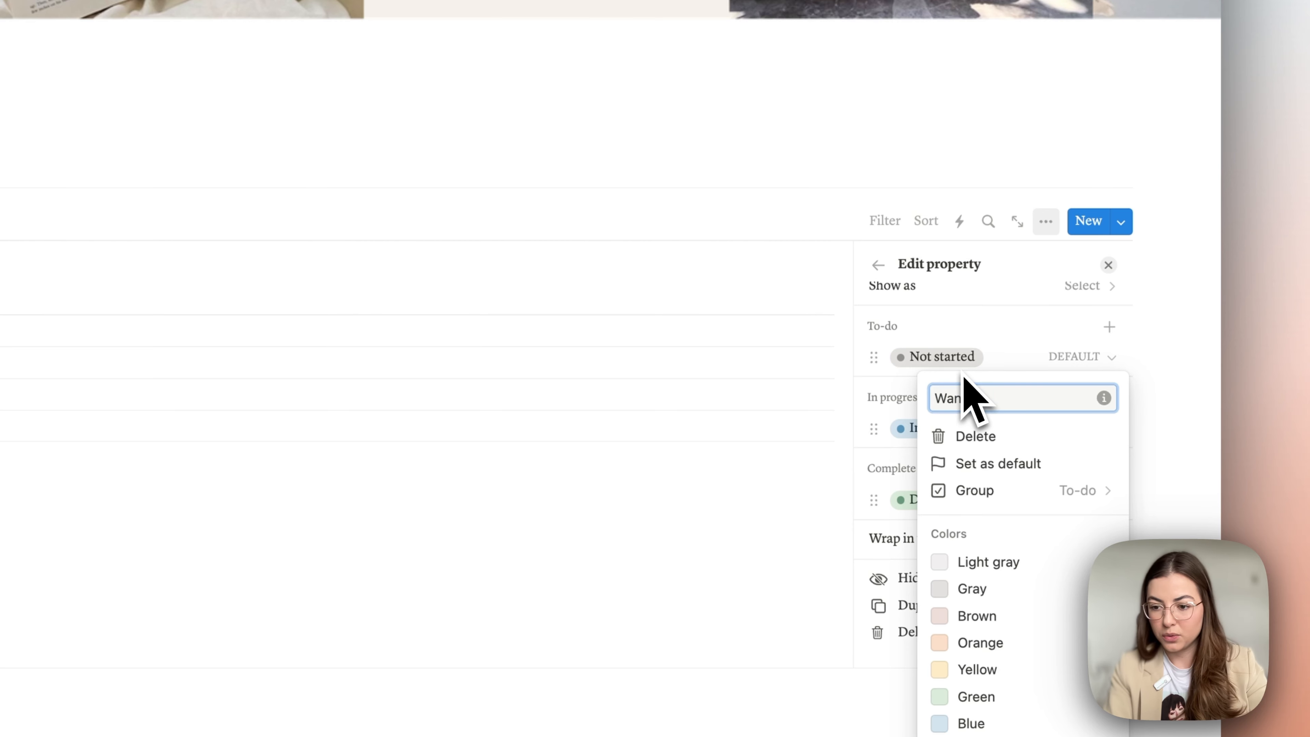
pyautogui.write('Want to Rea')
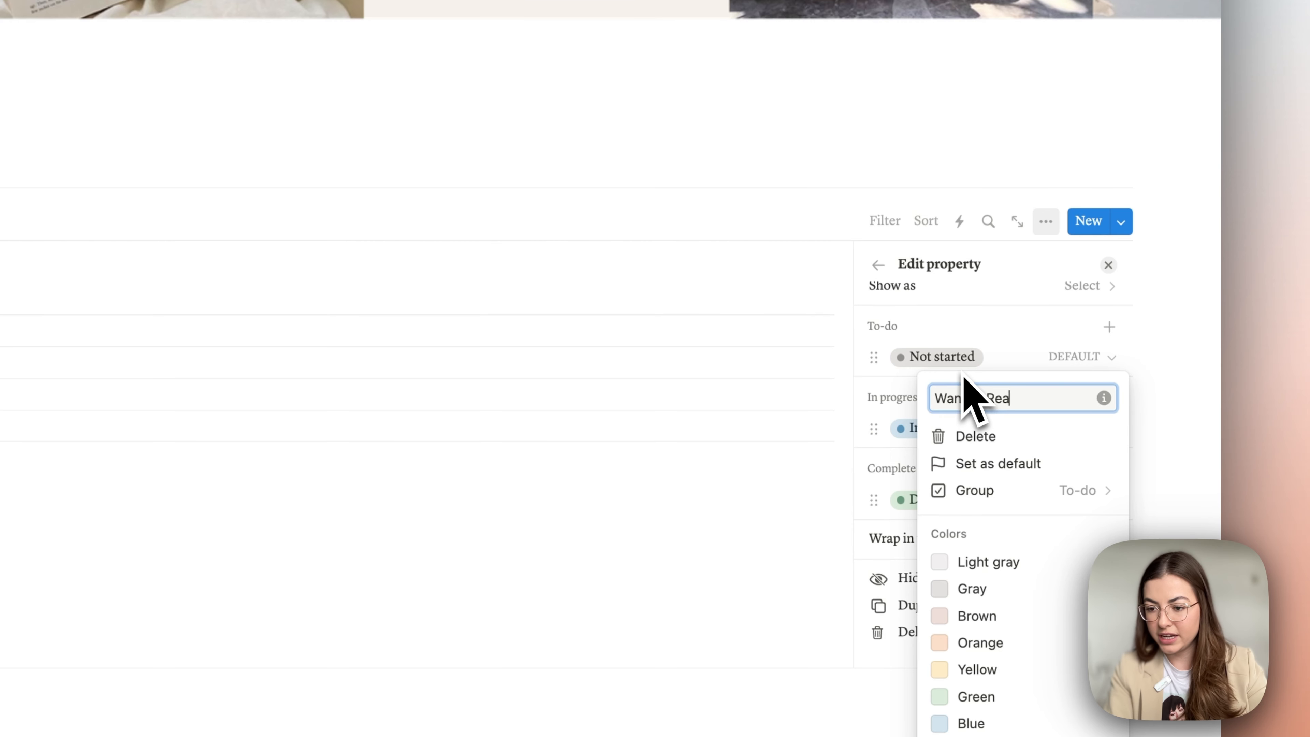
pyautogui.write('d')
pyautogui.press('Return')
# - Add a "Next to Read" option to the To-do group of the Status property
pyautogui.click(1109, 326)
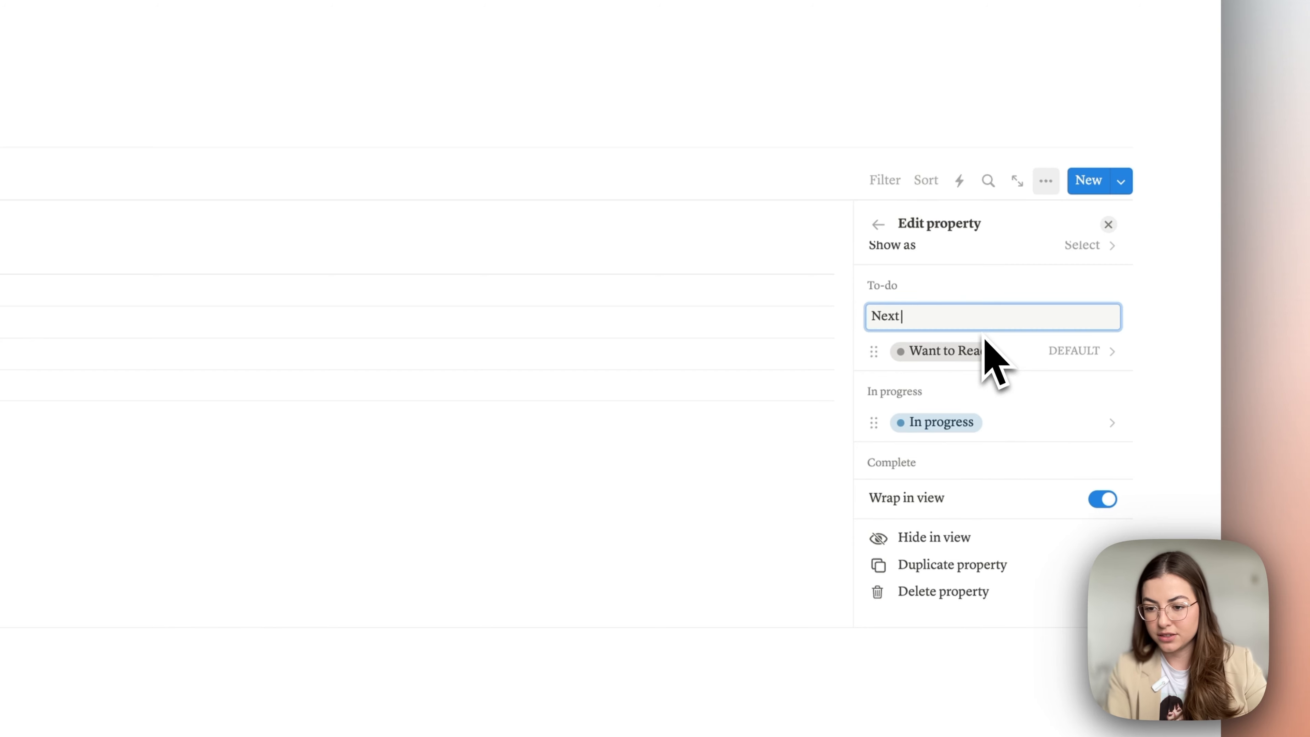
pyautogui.write('Next to Read')
pyautogui.press('Return')
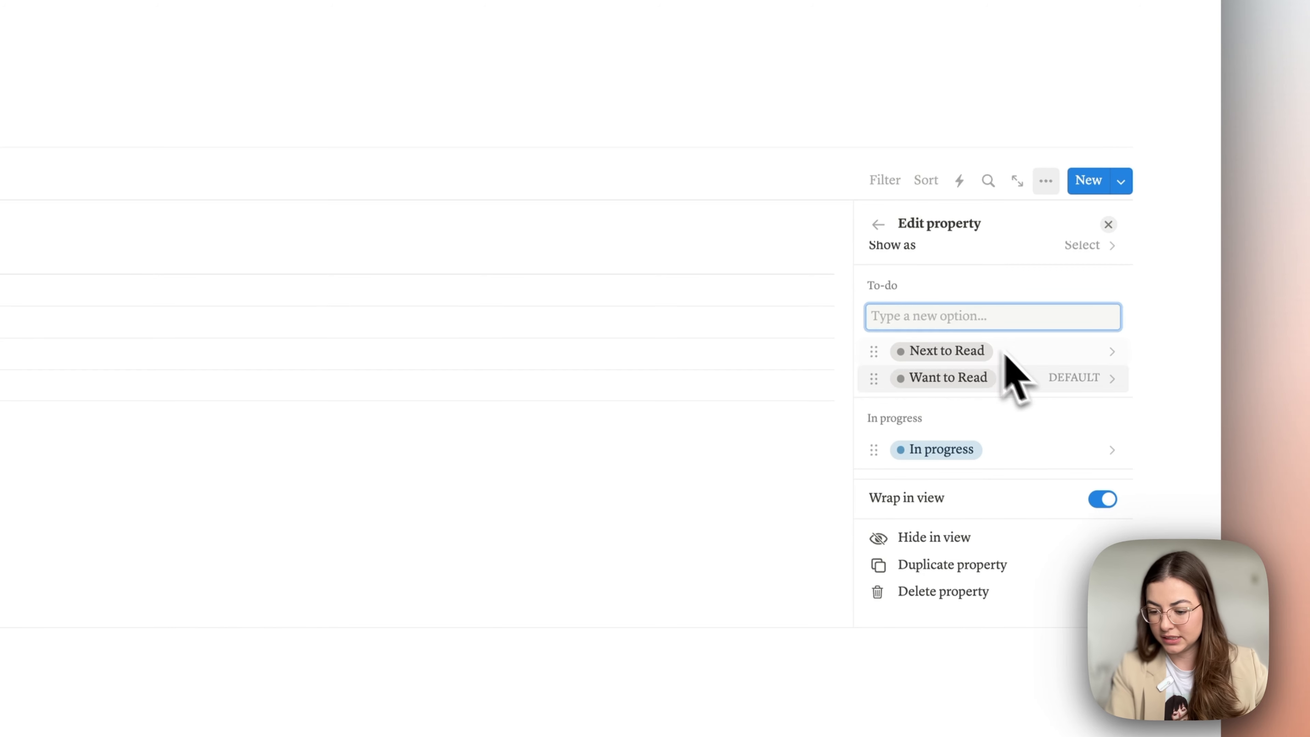
# - Rename the In progress option of the Status property to "Reading"
pyautogui.scroll(-1, 1032, 386)
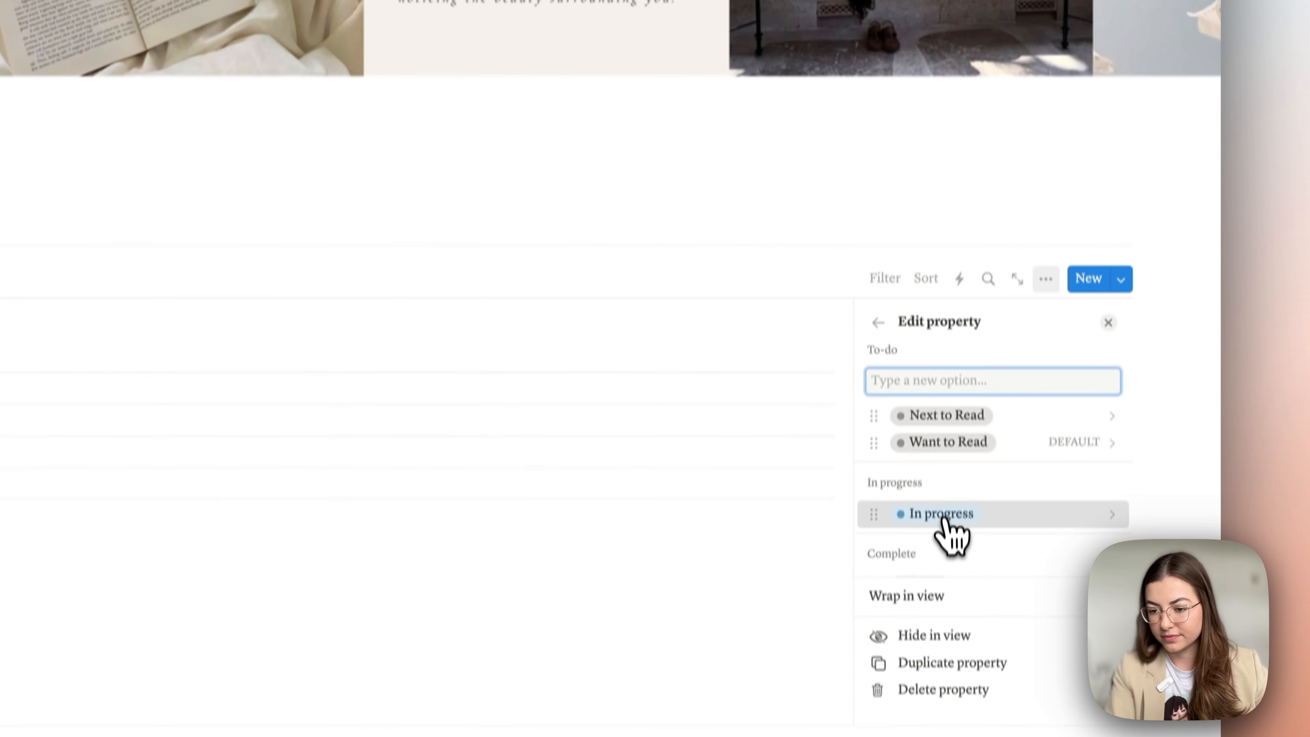
pyautogui.click(944, 417)
pyautogui.press('BackSpace')
pyautogui.press('BackSpace')
pyautogui.press('BackSpace')
pyautogui.press('BackSpace')
pyautogui.press('BackSpace')
pyautogui.write('Reading')
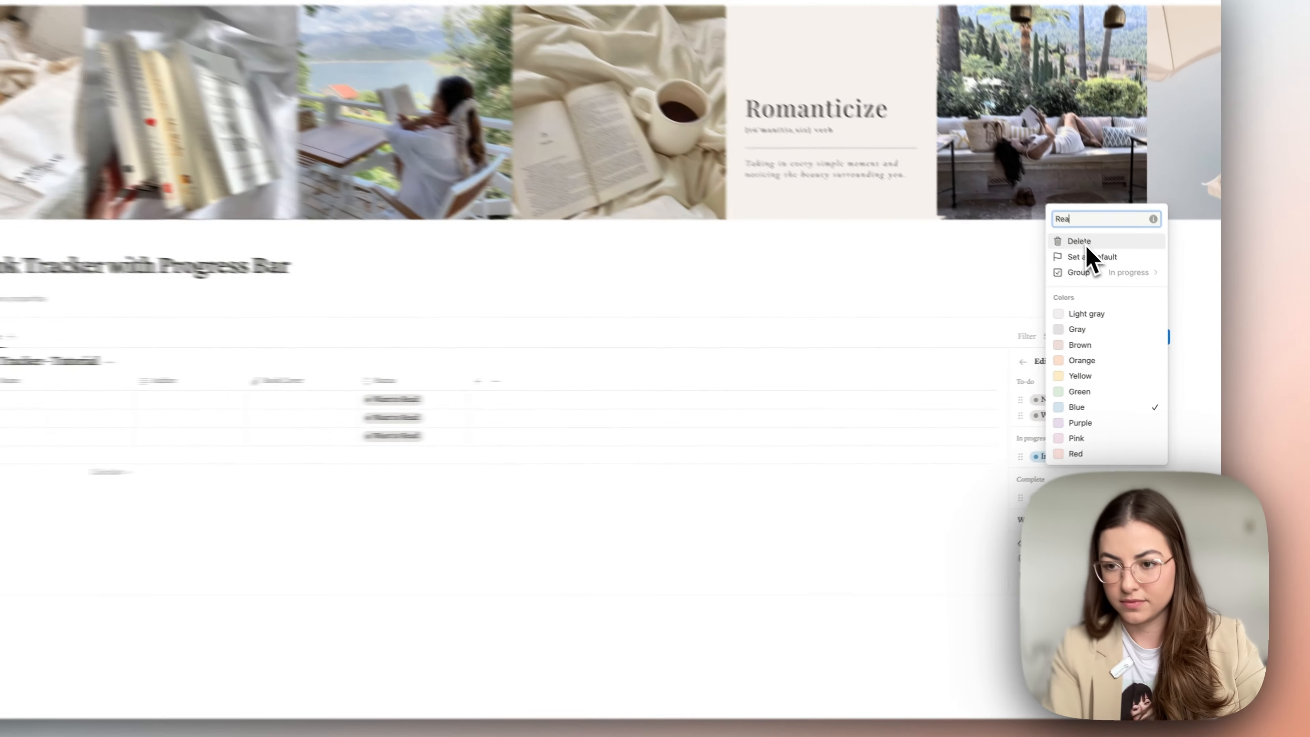
pyautogui.press('Return')
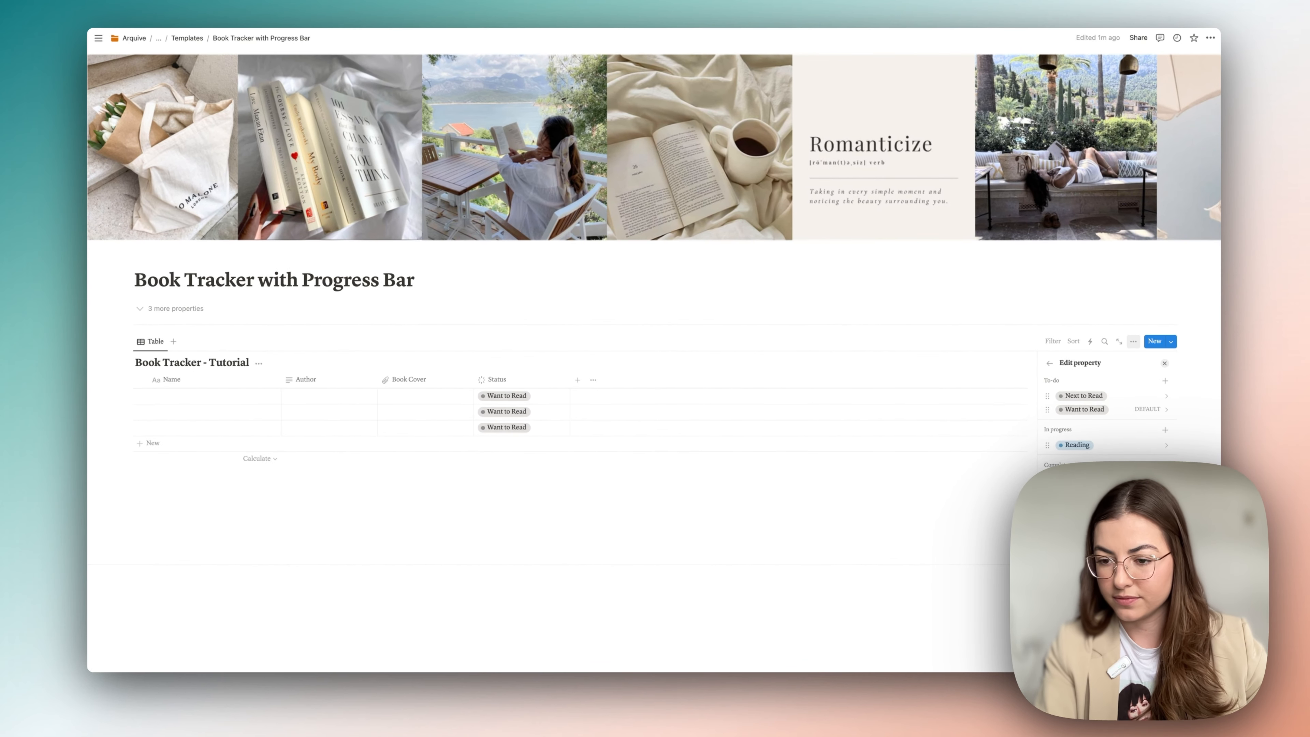
# - Rename the Done option in the Complete group of the Status property to "Read"
pyautogui.click(1079, 479)
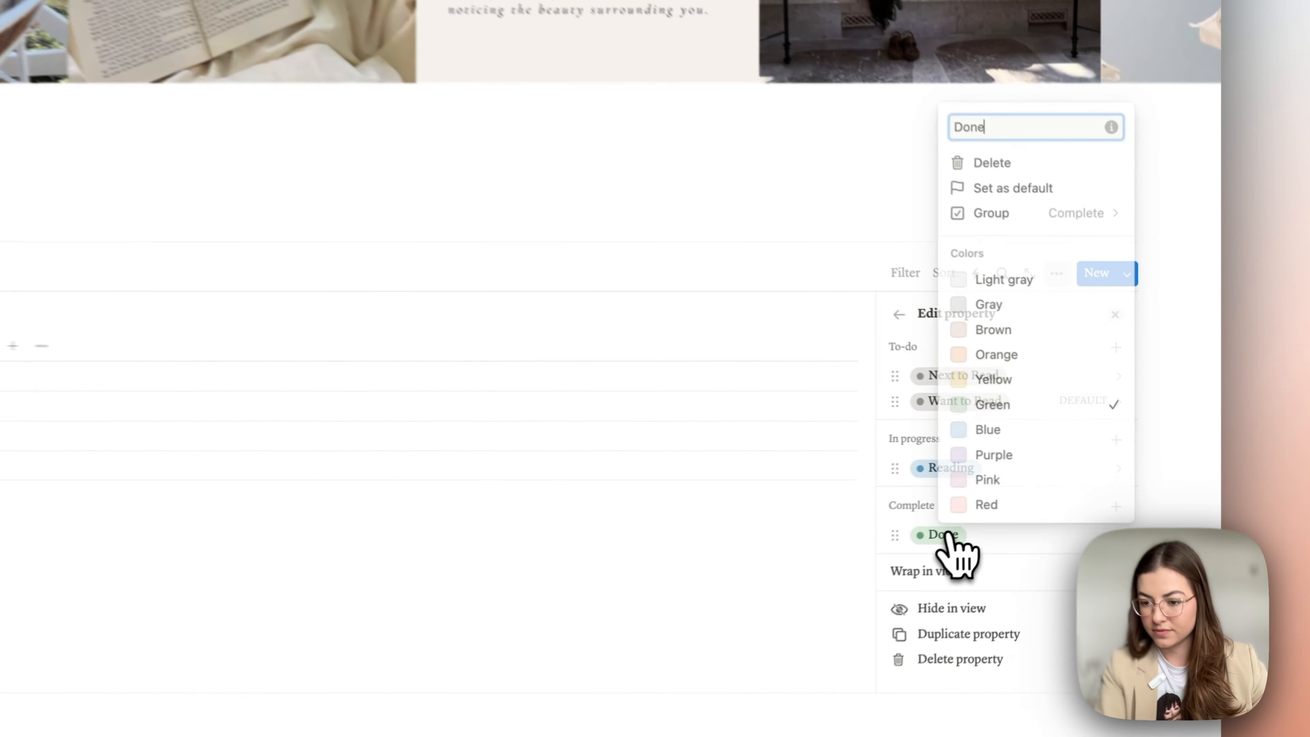
pyautogui.press('BackSpace')
pyautogui.press('BackSpace')
pyautogui.press('BackSpace')
pyautogui.press('BackSpace')
pyautogui.write('Read')
pyautogui.press('Return')
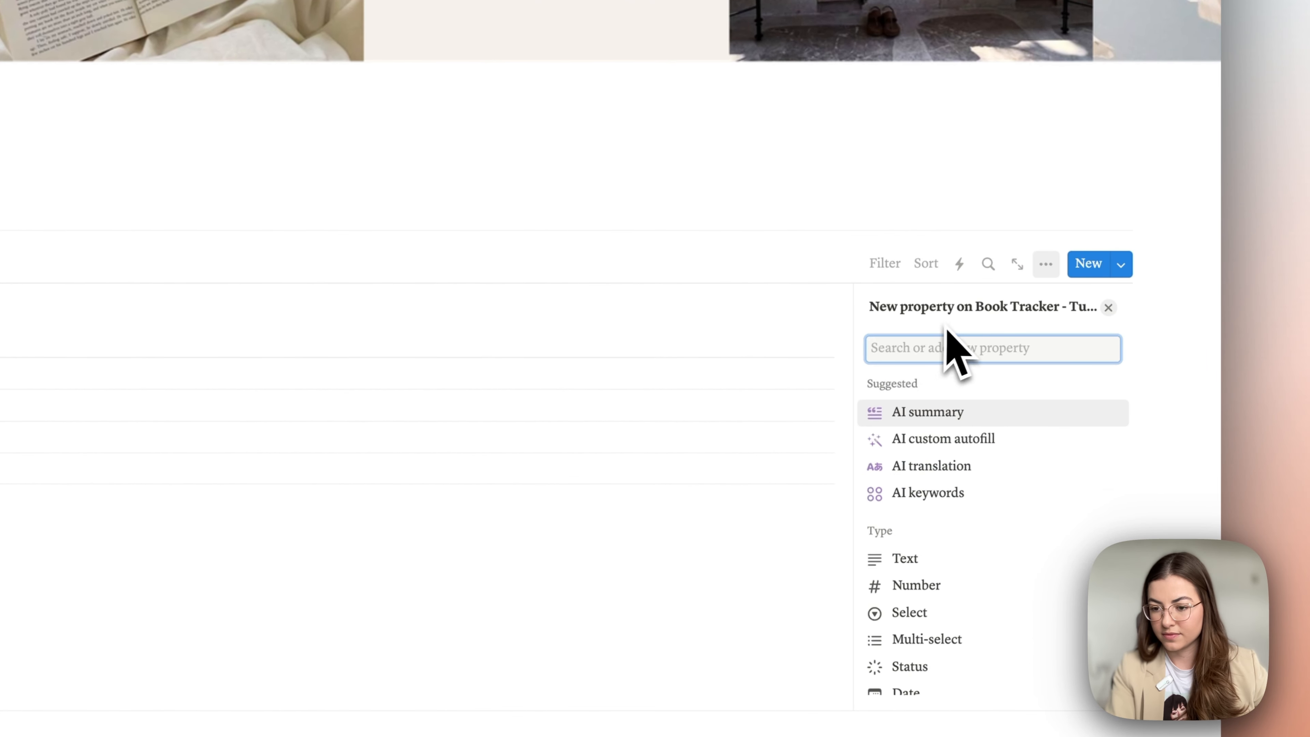
# - Add a Date property to the book database and name it "Start & End Date"
pyautogui.scroll(-4, 928, 465)
pyautogui.click(932, 511)
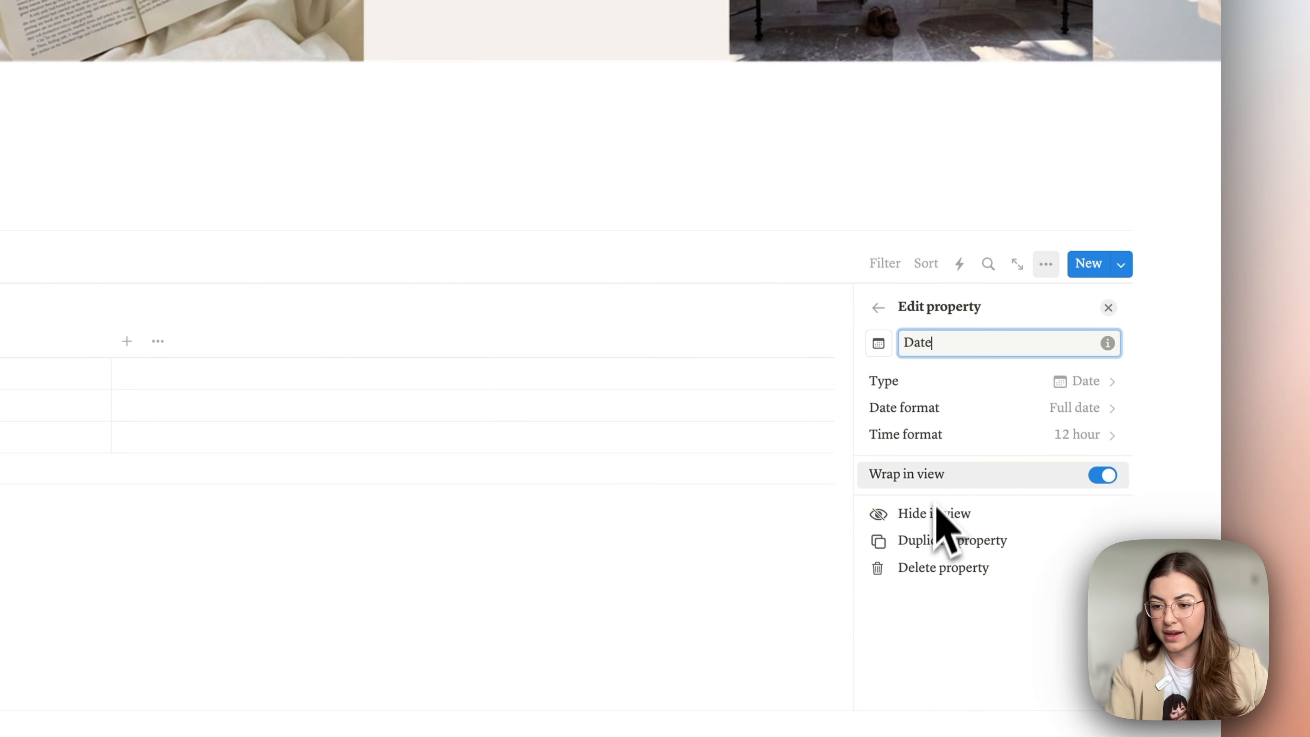
pyautogui.doubleClick(949, 345)
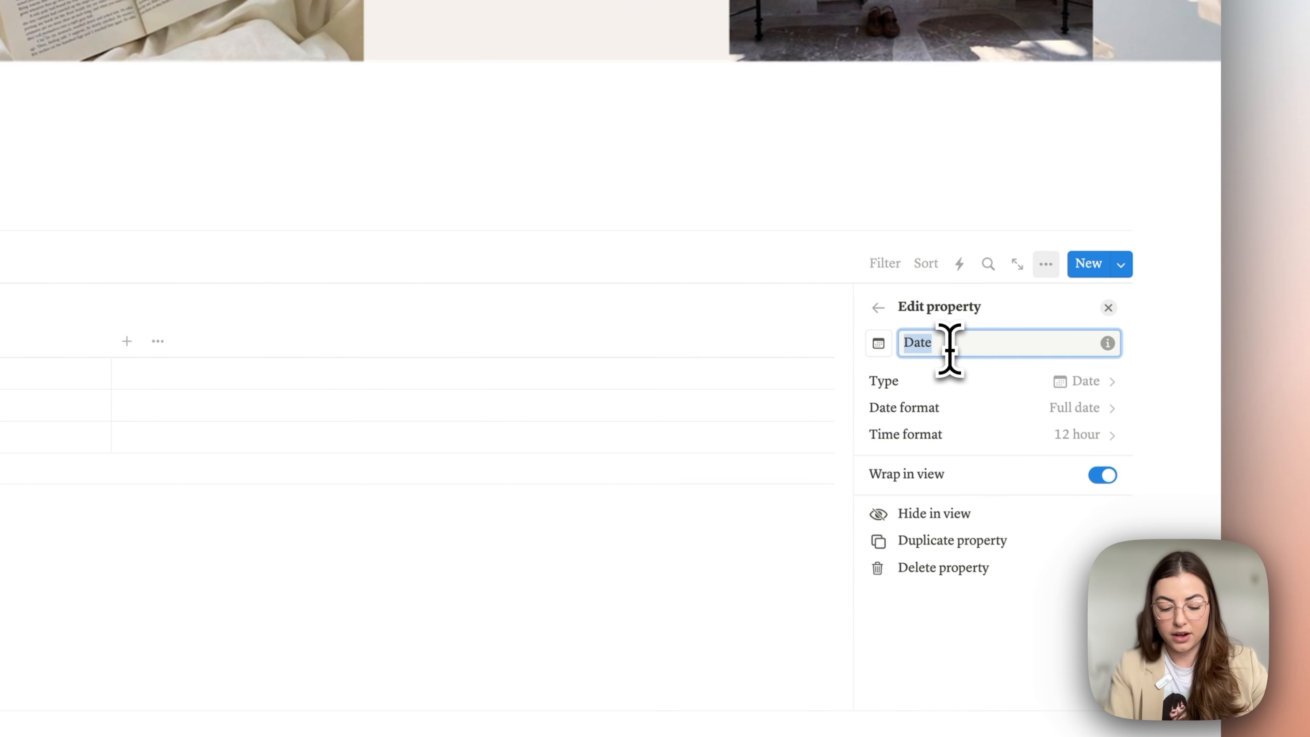
pyautogui.write('Start')
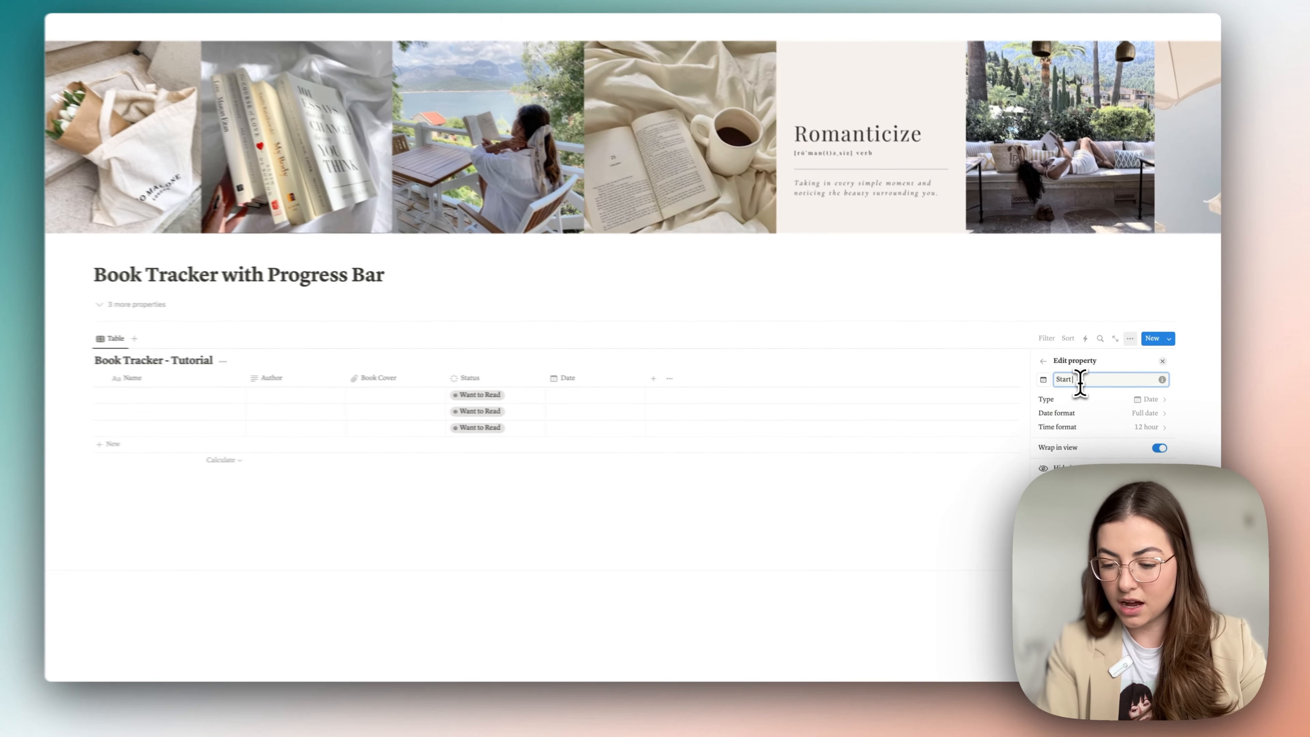
pyautogui.write(' & End')
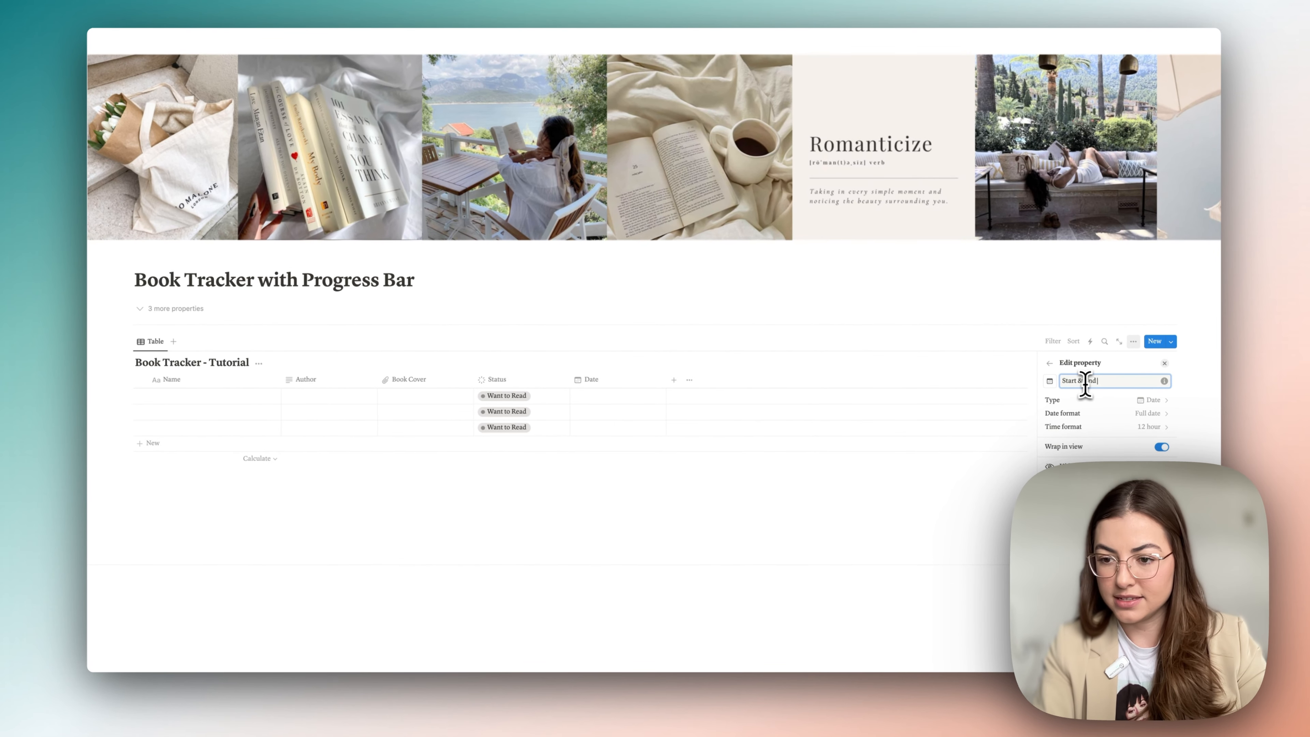
pyautogui.write(' Date')
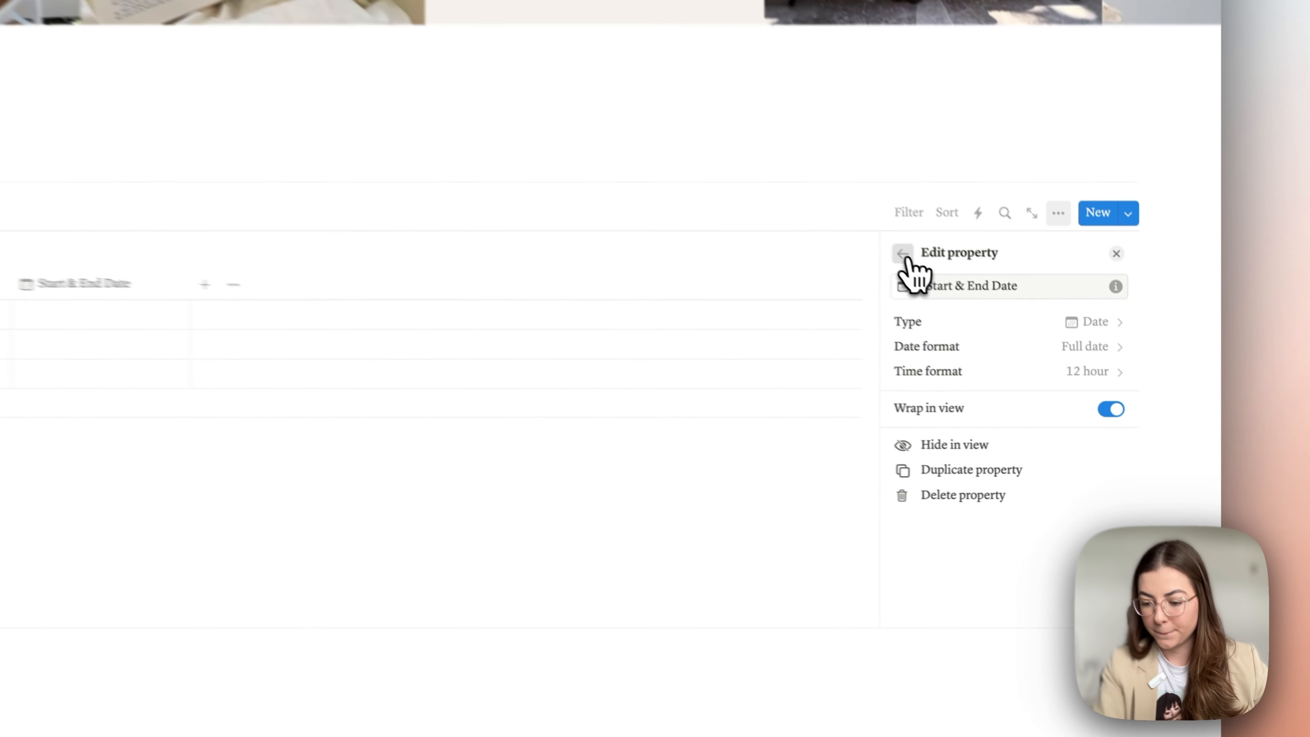
pyautogui.click(1050, 364)
# - Add a Number property named "Total (Pages or Chapters)" to the book database
pyautogui.scroll(-3, 1073, 480)
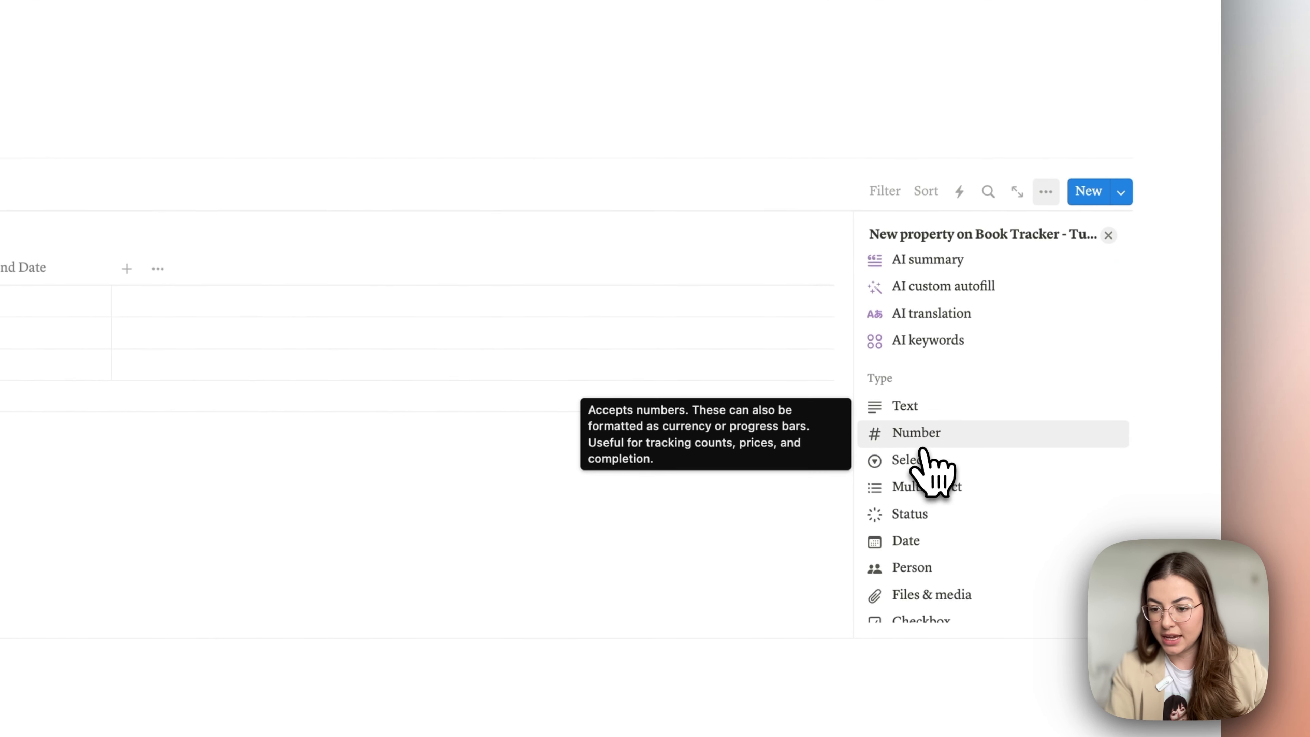
pyautogui.click(923, 434)
pyautogui.doubleClick(954, 273)
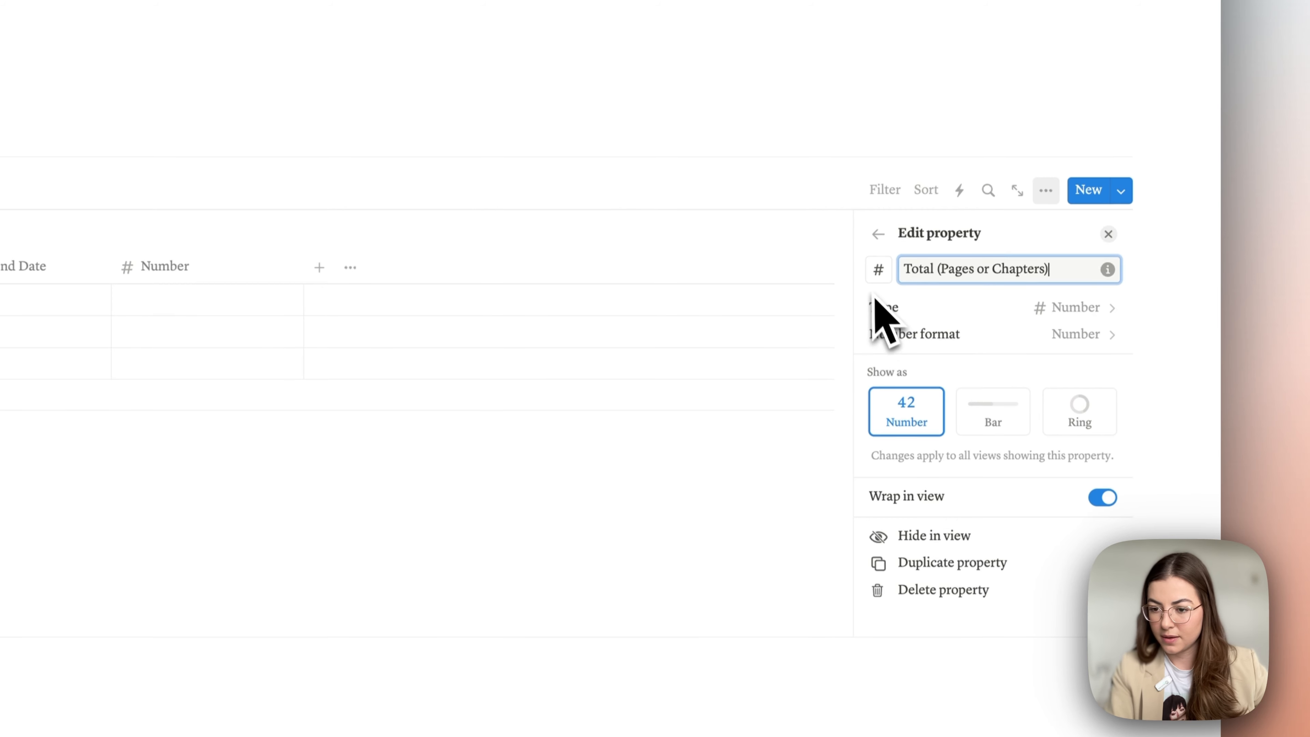
# - Give the "Total (Pages or Chapters)" property the open book icon
pyautogui.scroll(-2, 880, 289)
pyautogui.click(879, 213)
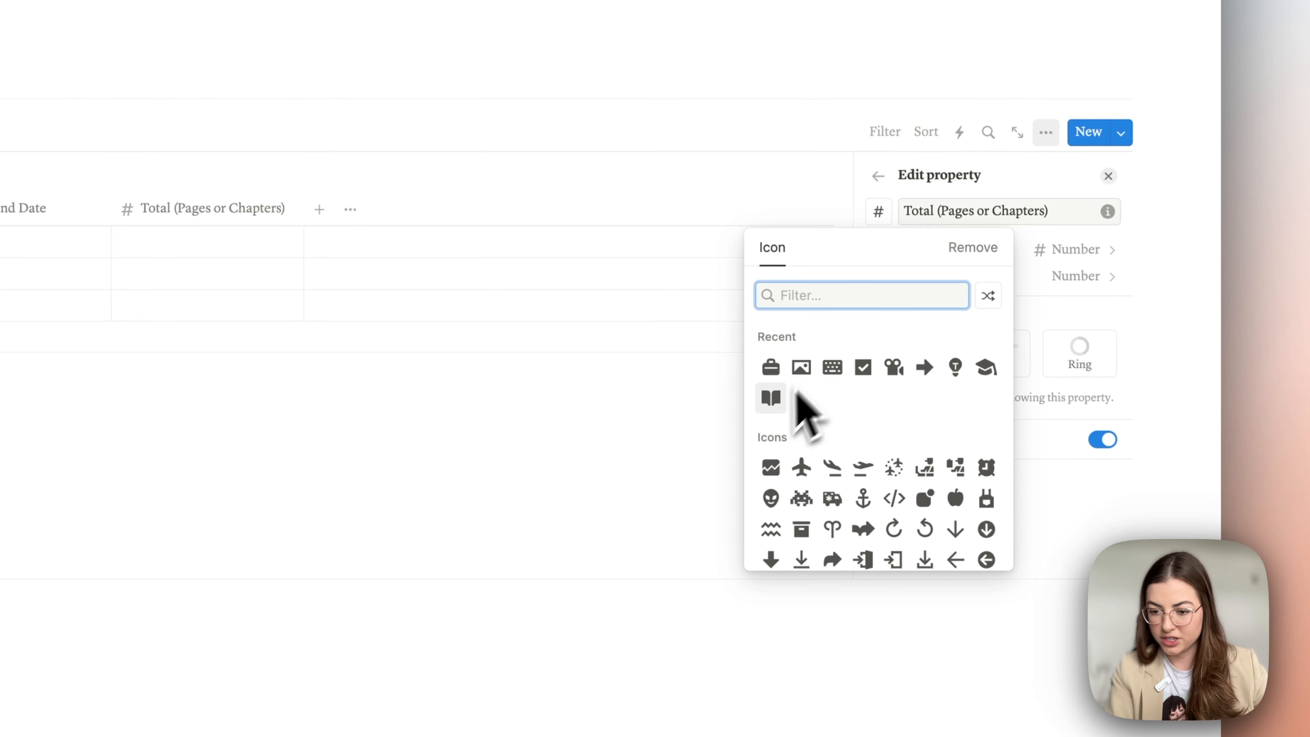
pyautogui.click(771, 397)
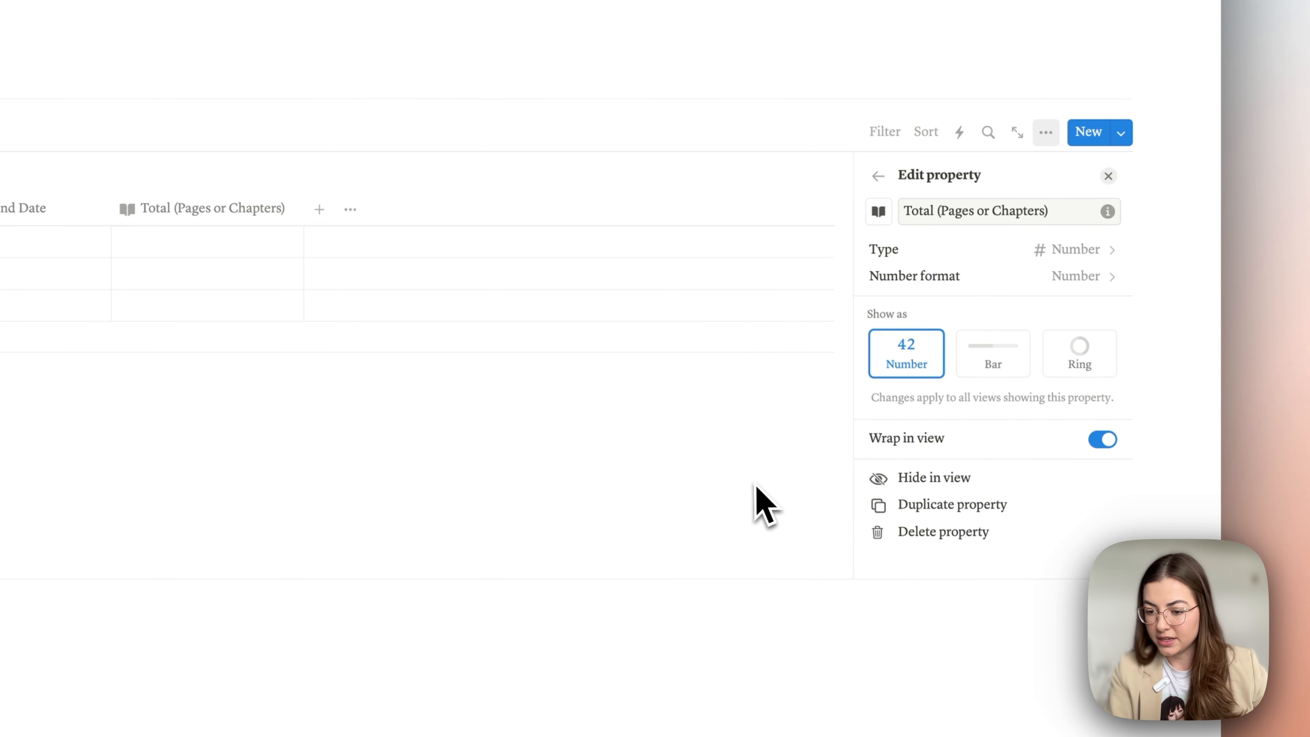
# - Duplicate the "Total (Pages or Chapters)" property and rename the copy "Currently On"
pyautogui.click(962, 510)
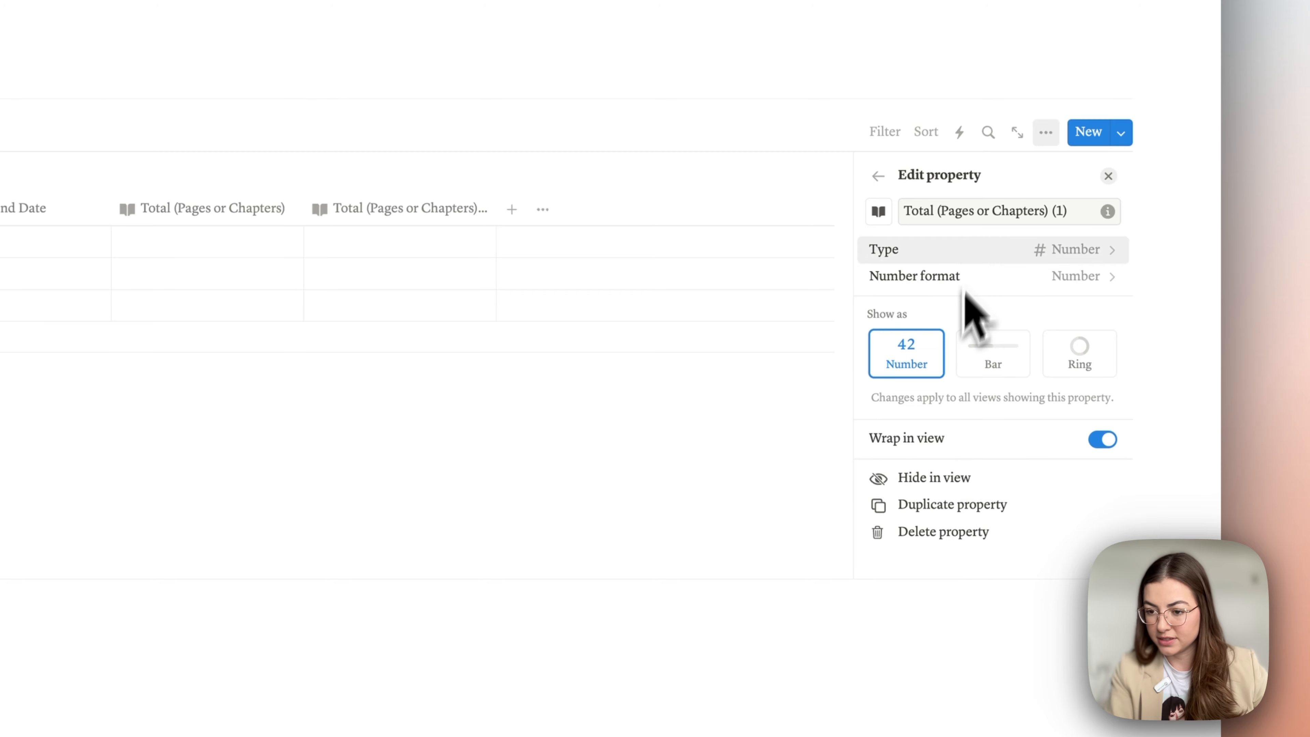
pyautogui.tripleClick(976, 211)
pyautogui.press('BackSpace')
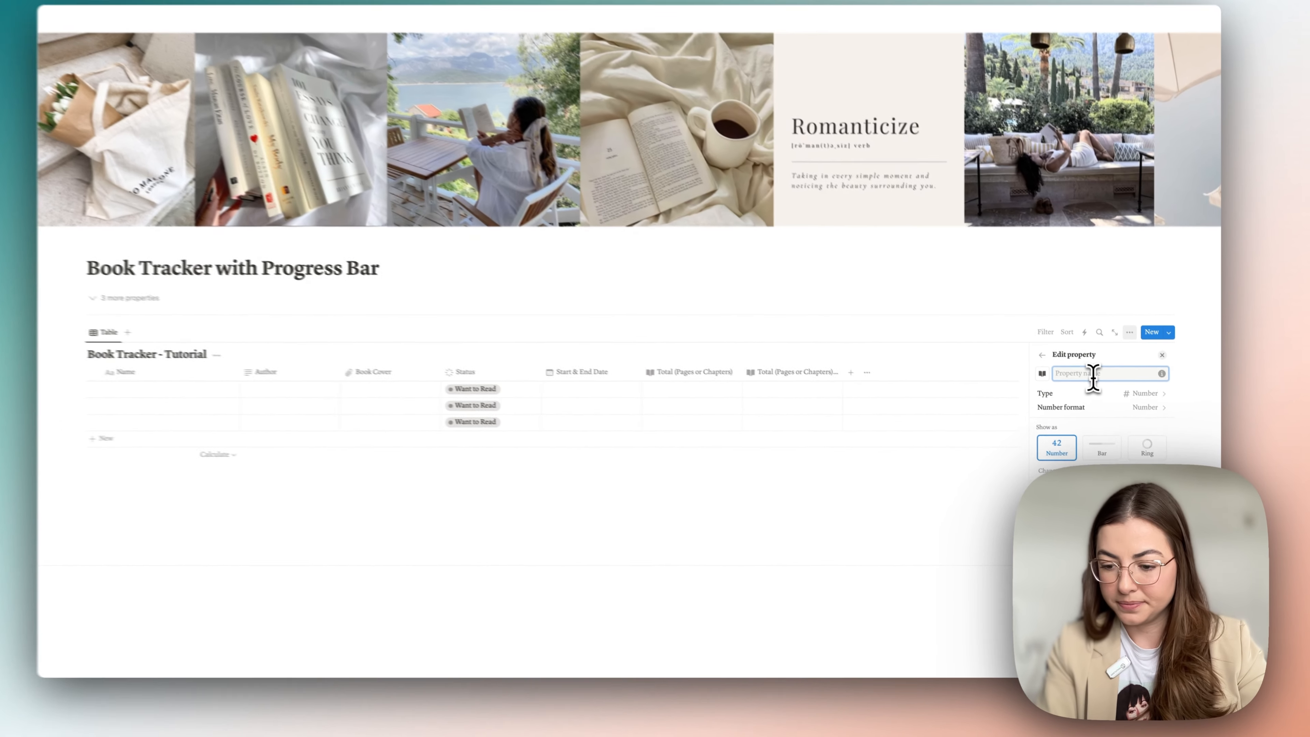
pyautogui.write('To')
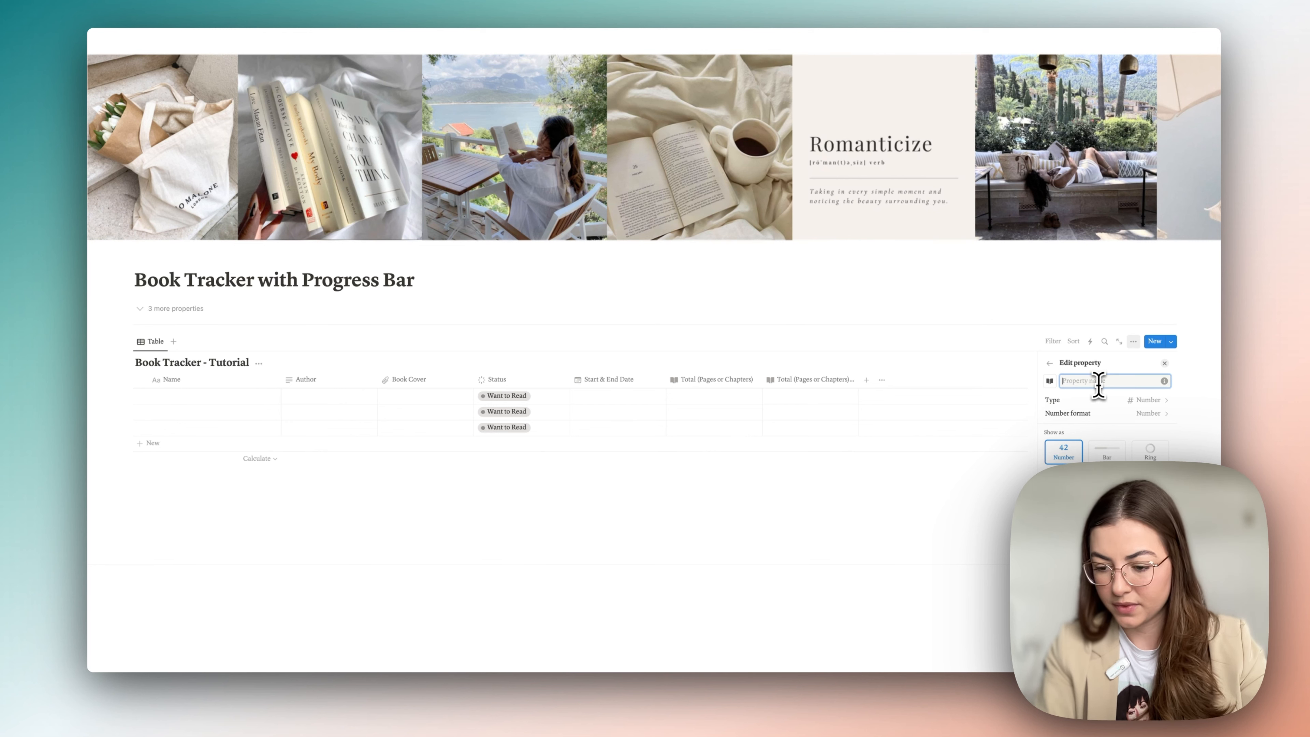
pyautogui.write('rrently C')
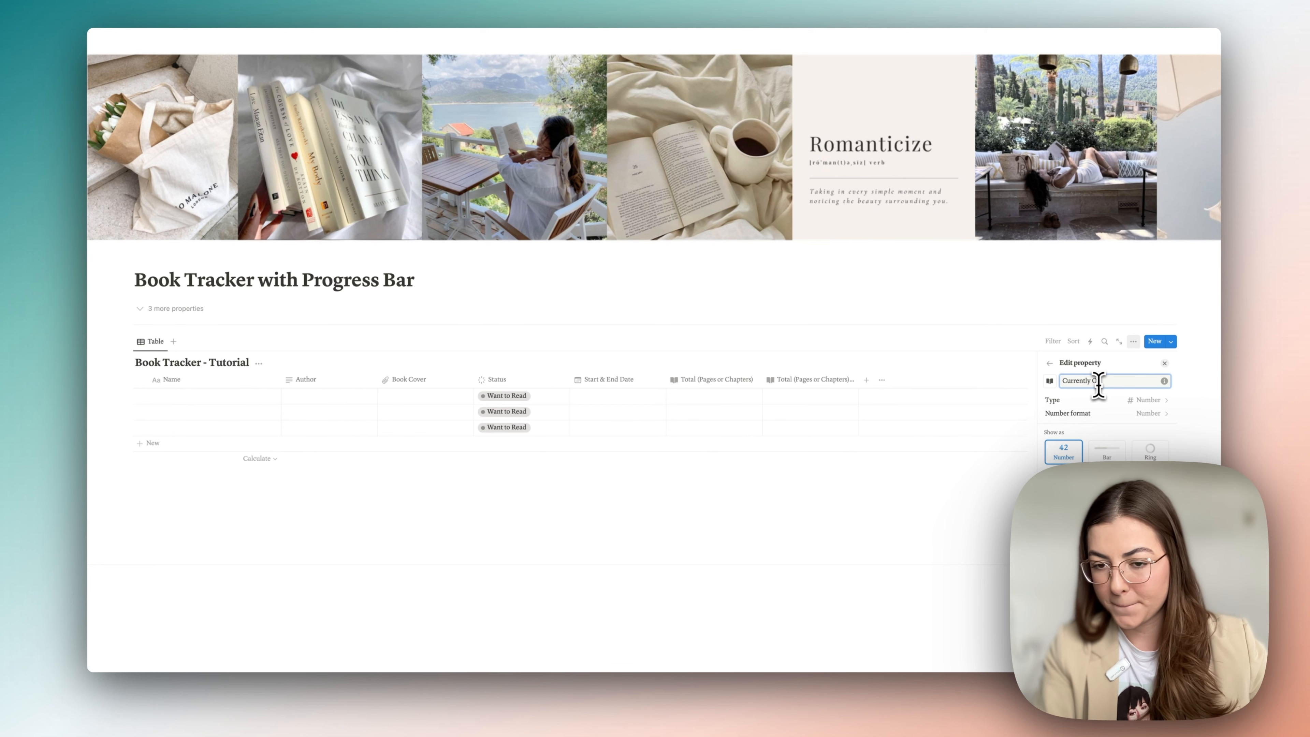
pyautogui.press('Return')
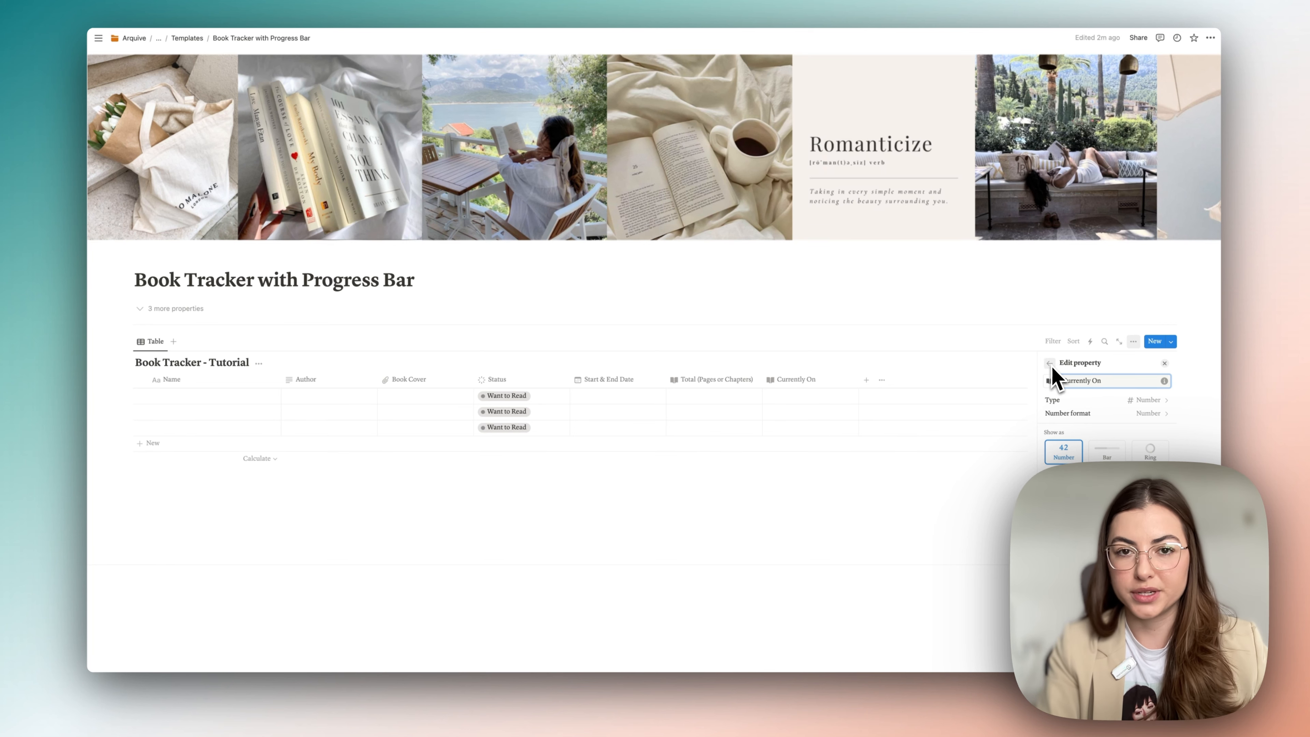
pyautogui.press('Escape')
# - Add a Formula property named "Progress Bar" with a bar chart icon
pyautogui.click(866, 380)
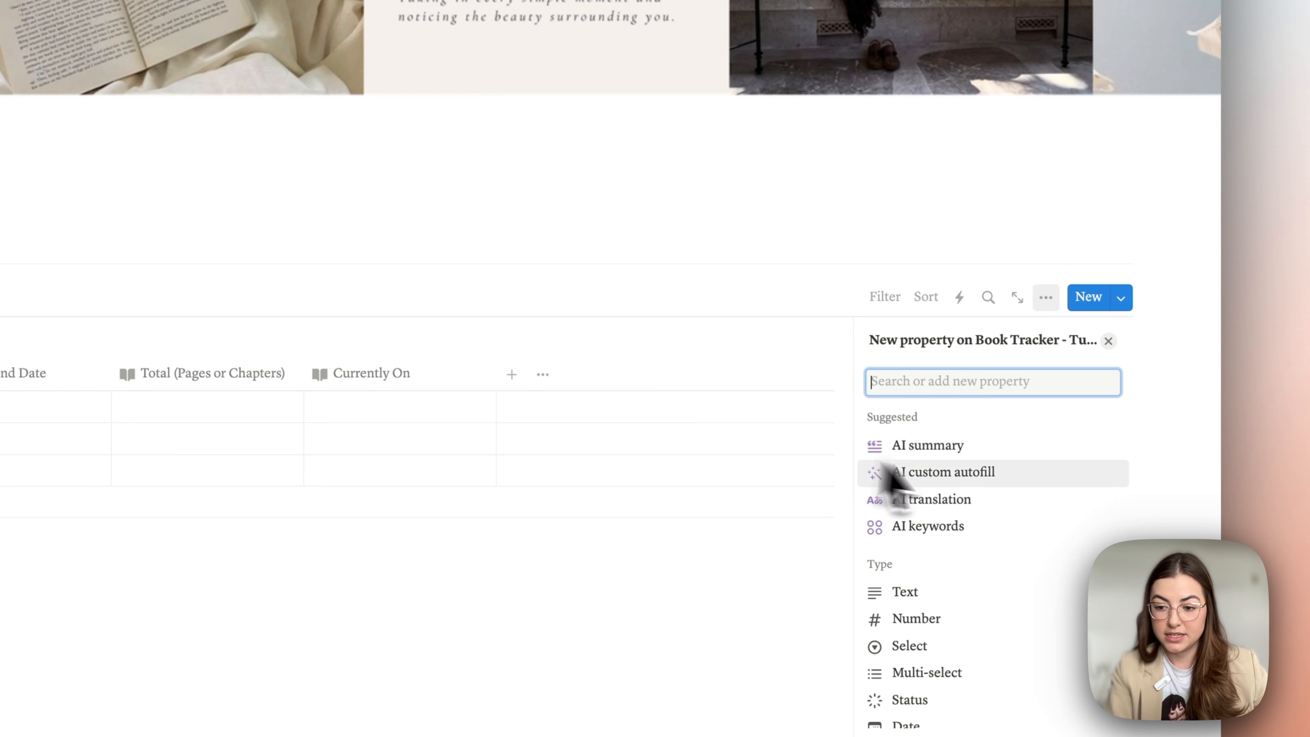
pyautogui.write('for')
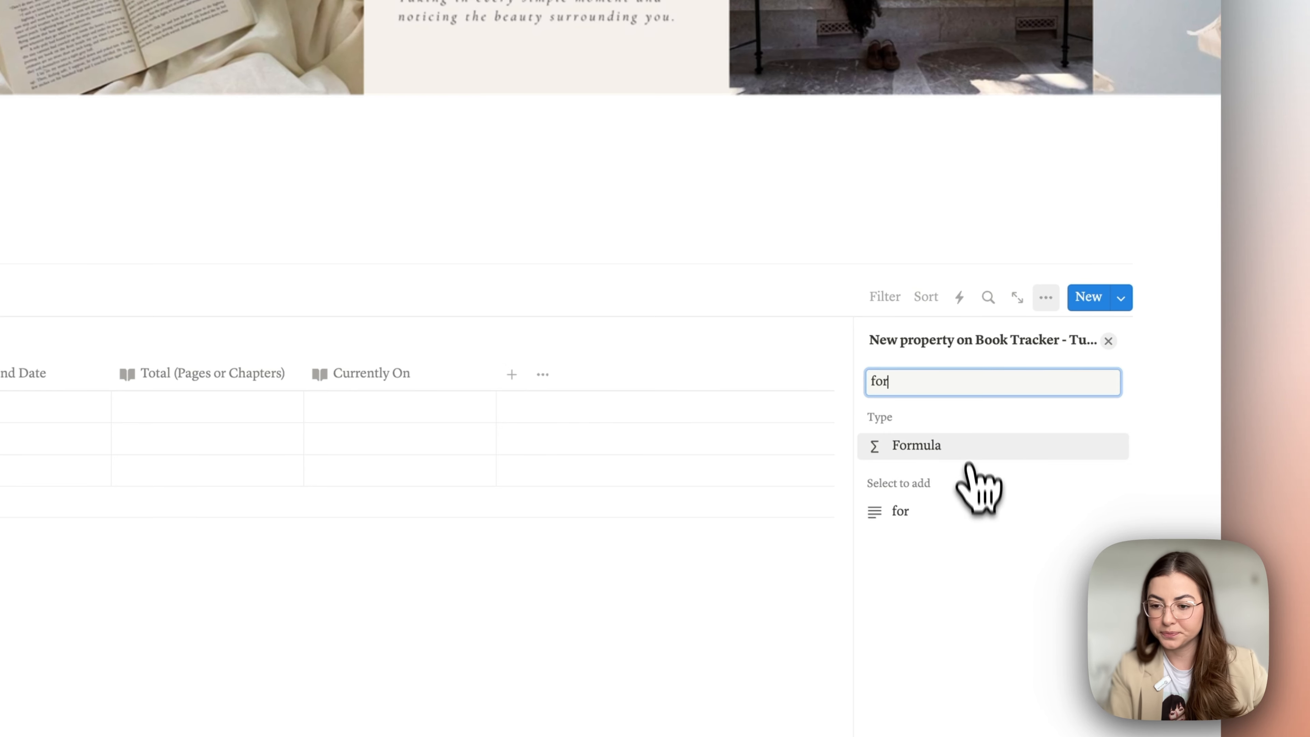
pyautogui.click(972, 448)
pyautogui.doubleClick(931, 375)
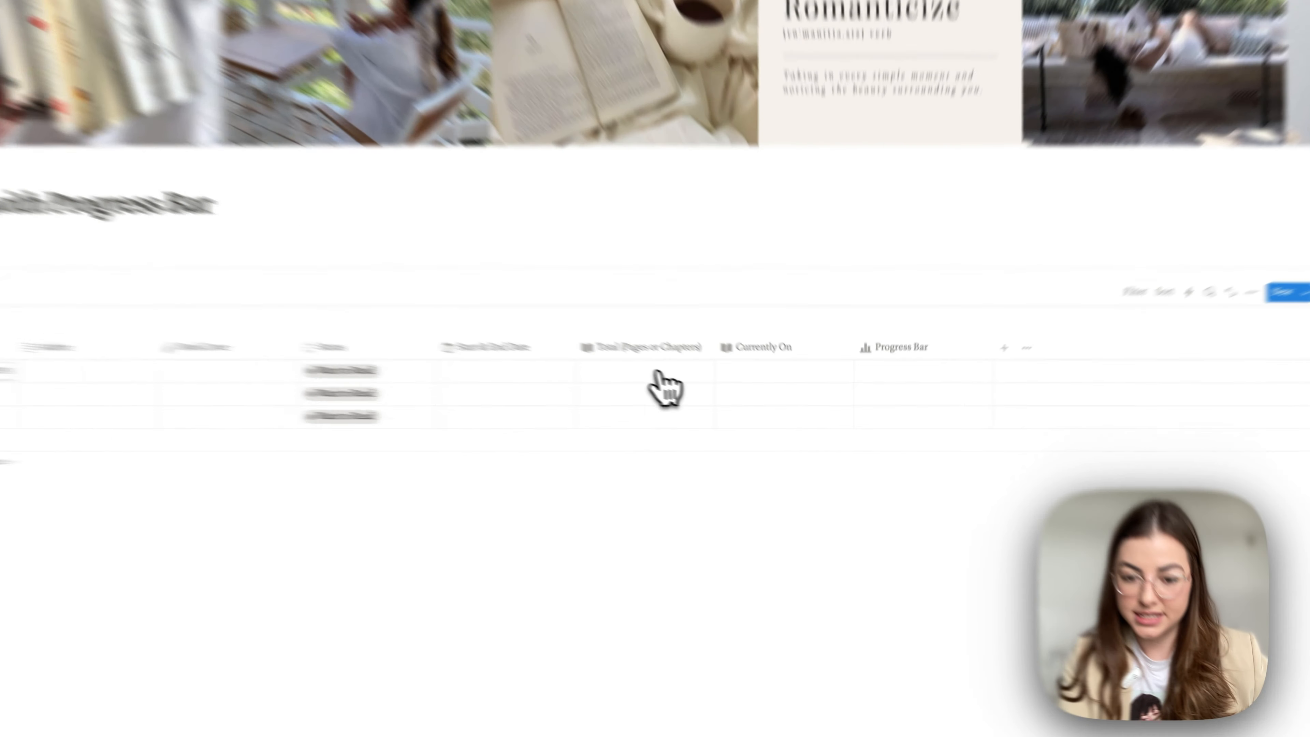
# - In the first row, enter 200 for "Total (Pages or Chapters)" and 100 for "Currently On"
pyautogui.click(720, 396)
pyautogui.write('200')
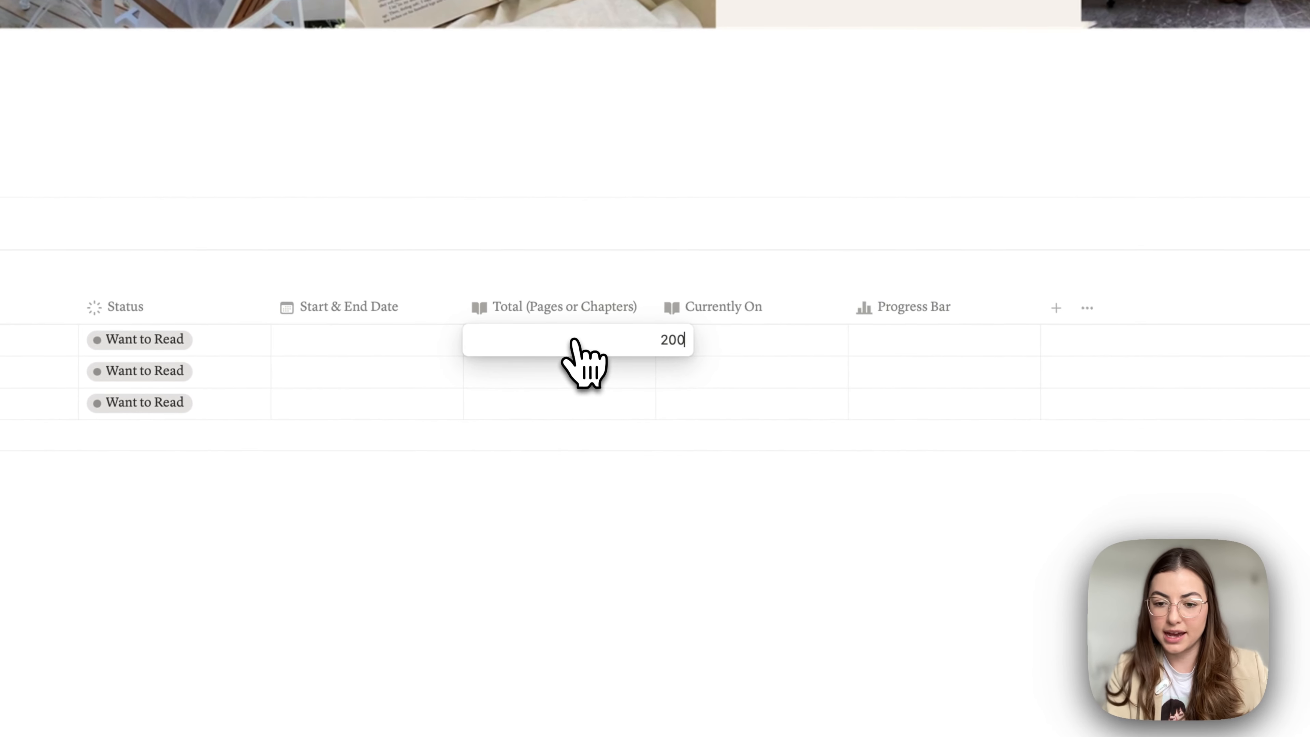
pyautogui.press('Return')
pyautogui.click(710, 347)
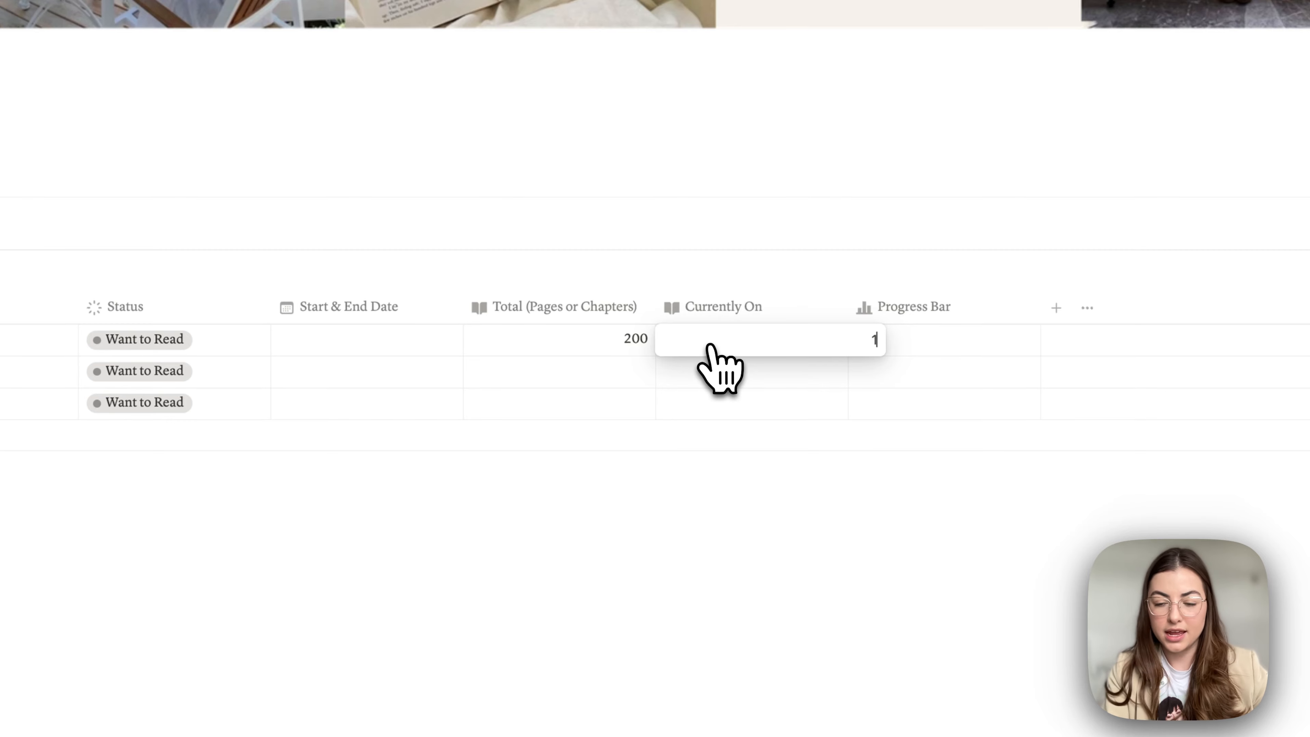
pyautogui.write('100')
pyautogui.press('Return')
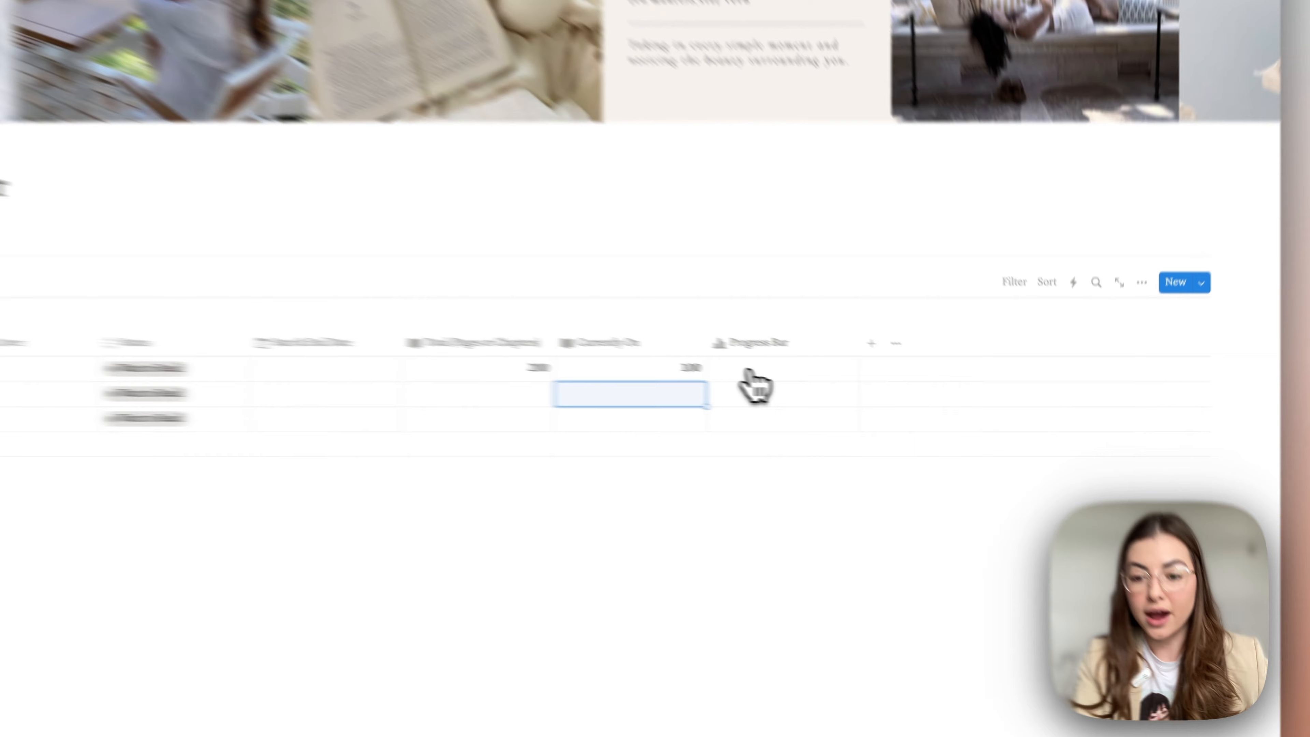
# - Set the Progress Bar formula to Currently On / Total (Pages or Chapters) * 100 / 100
pyautogui.click(889, 396)
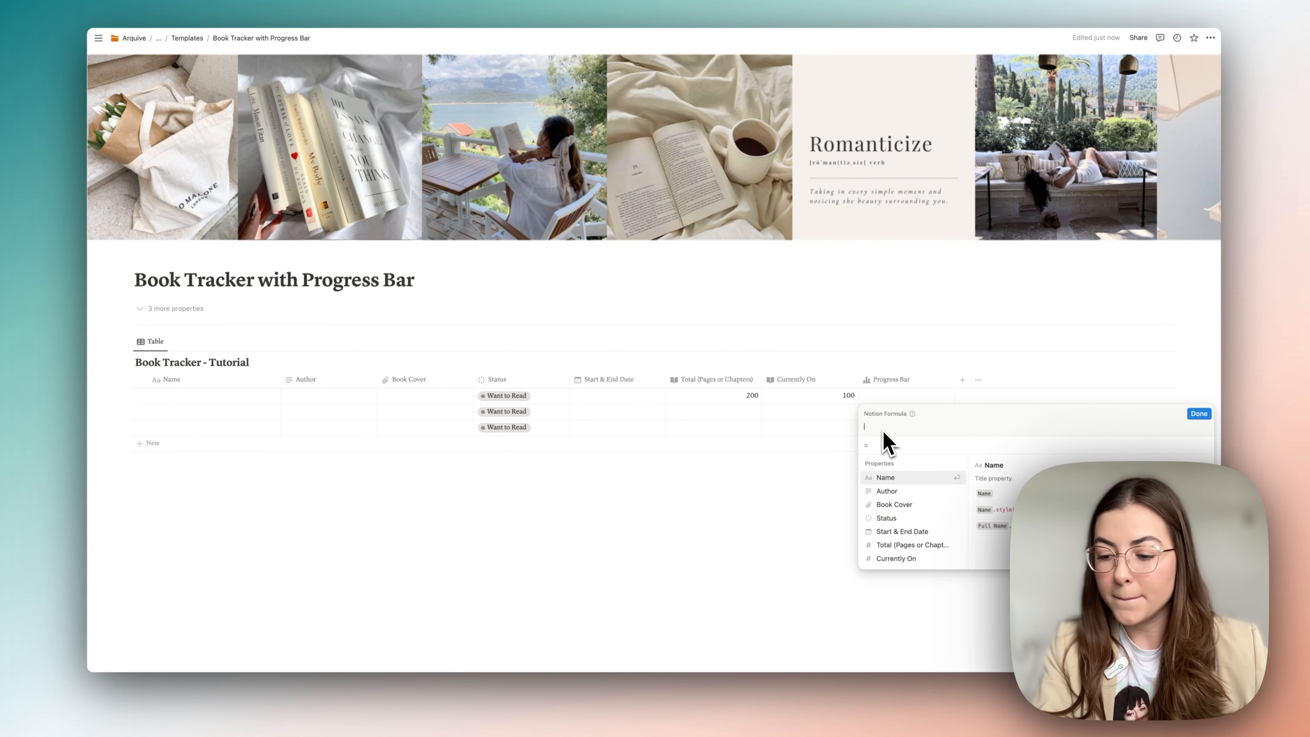
pyautogui.scroll(-1, 883, 540)
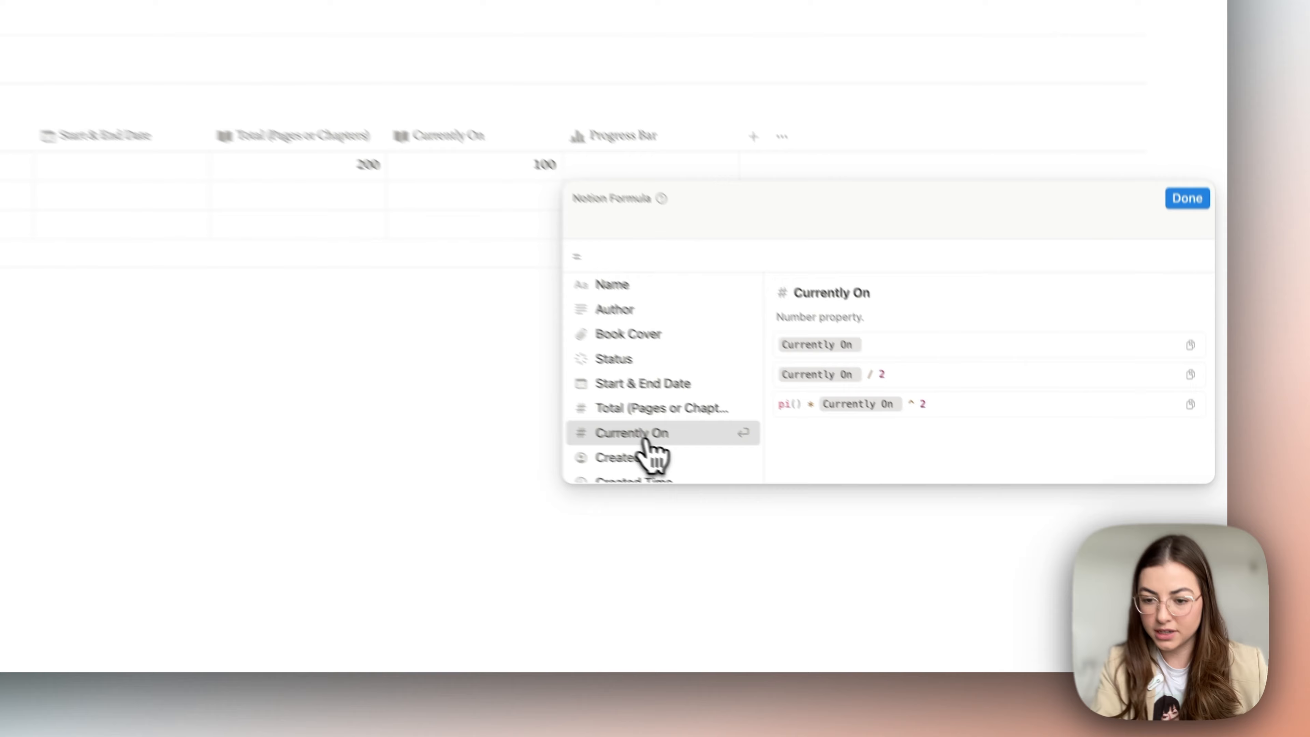
pyautogui.click(907, 546)
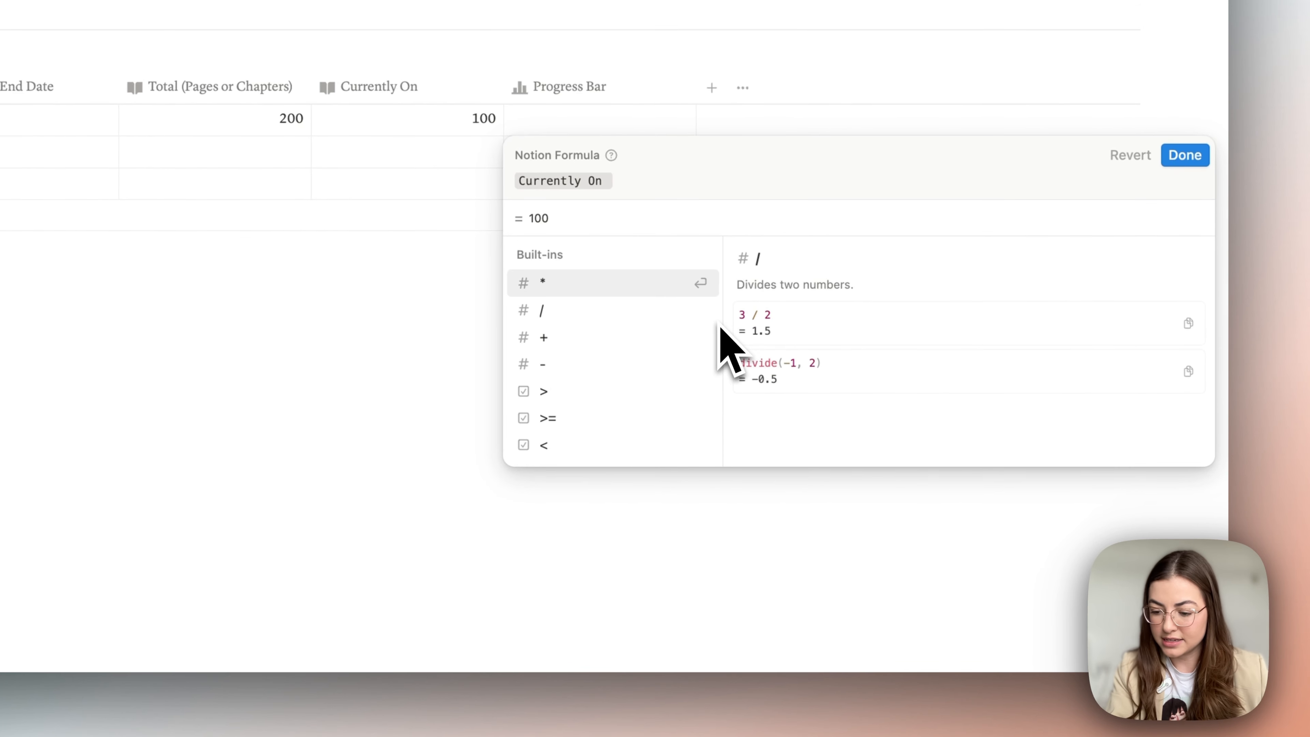
pyautogui.write('/')
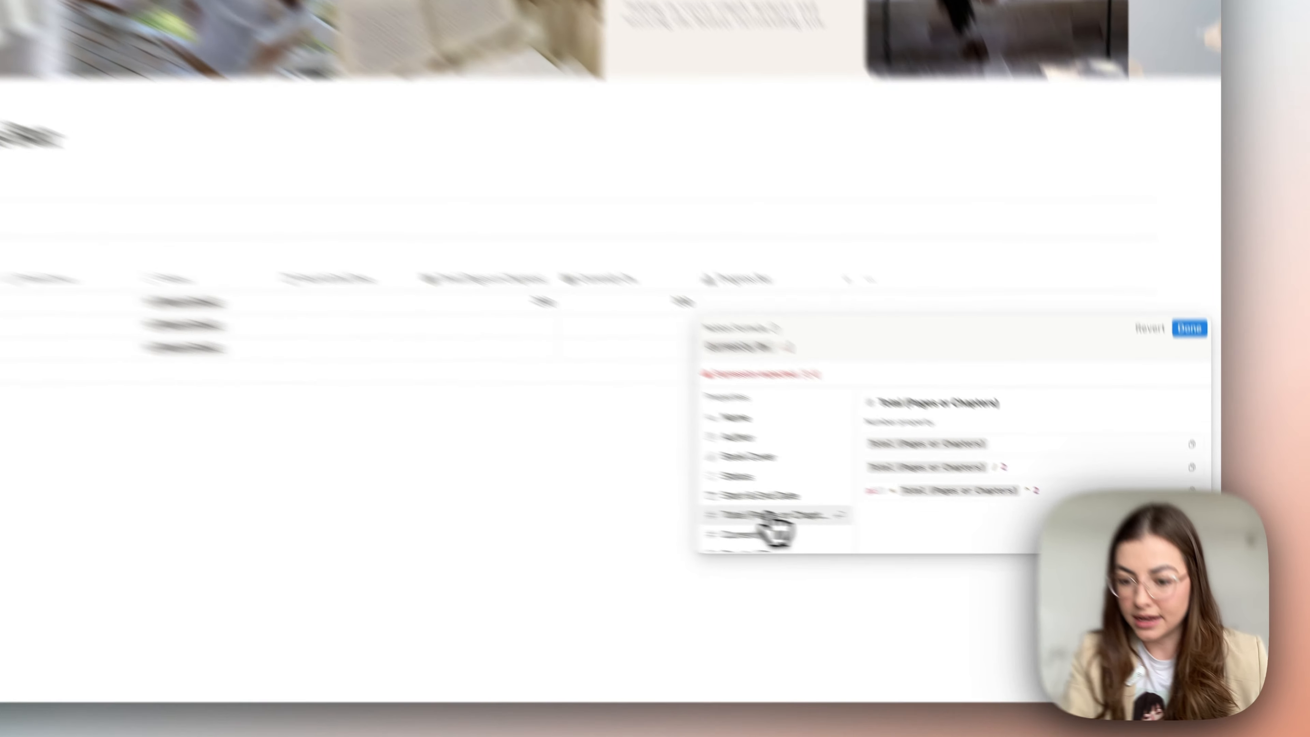
pyautogui.click(910, 543)
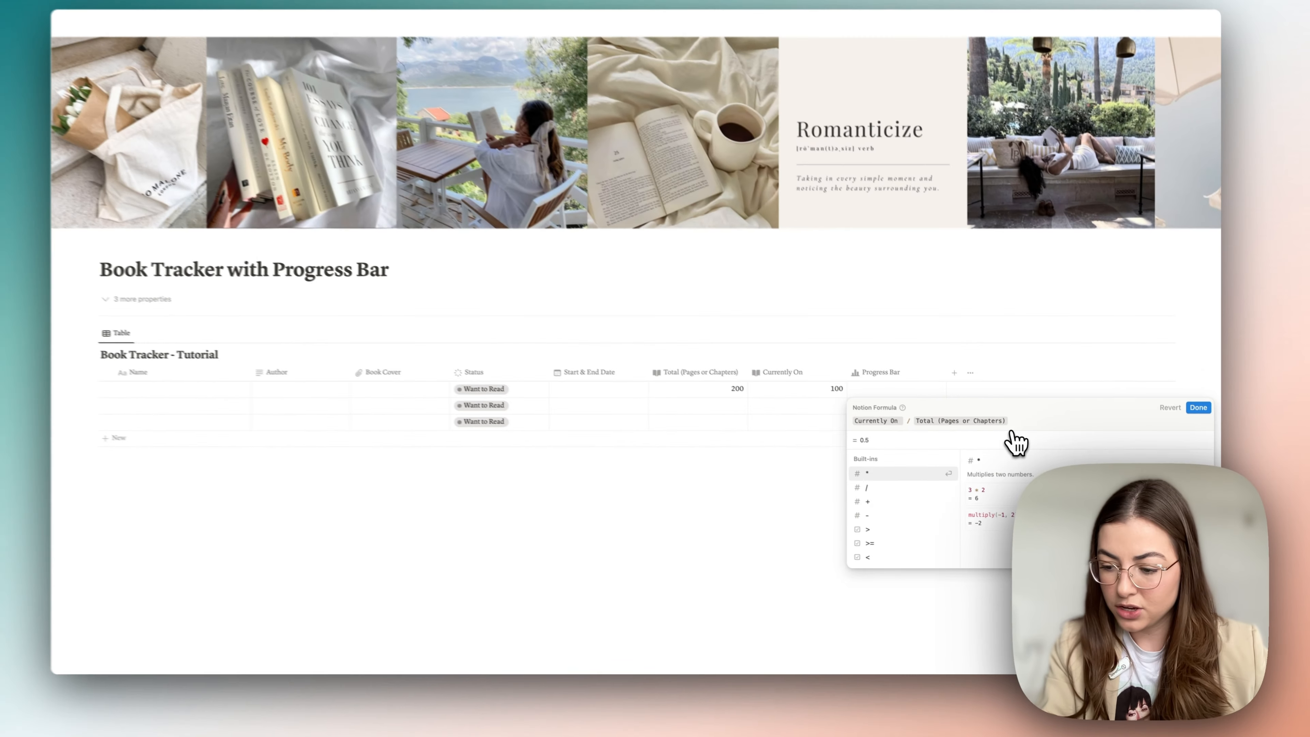
pyautogui.write('* 100 ')
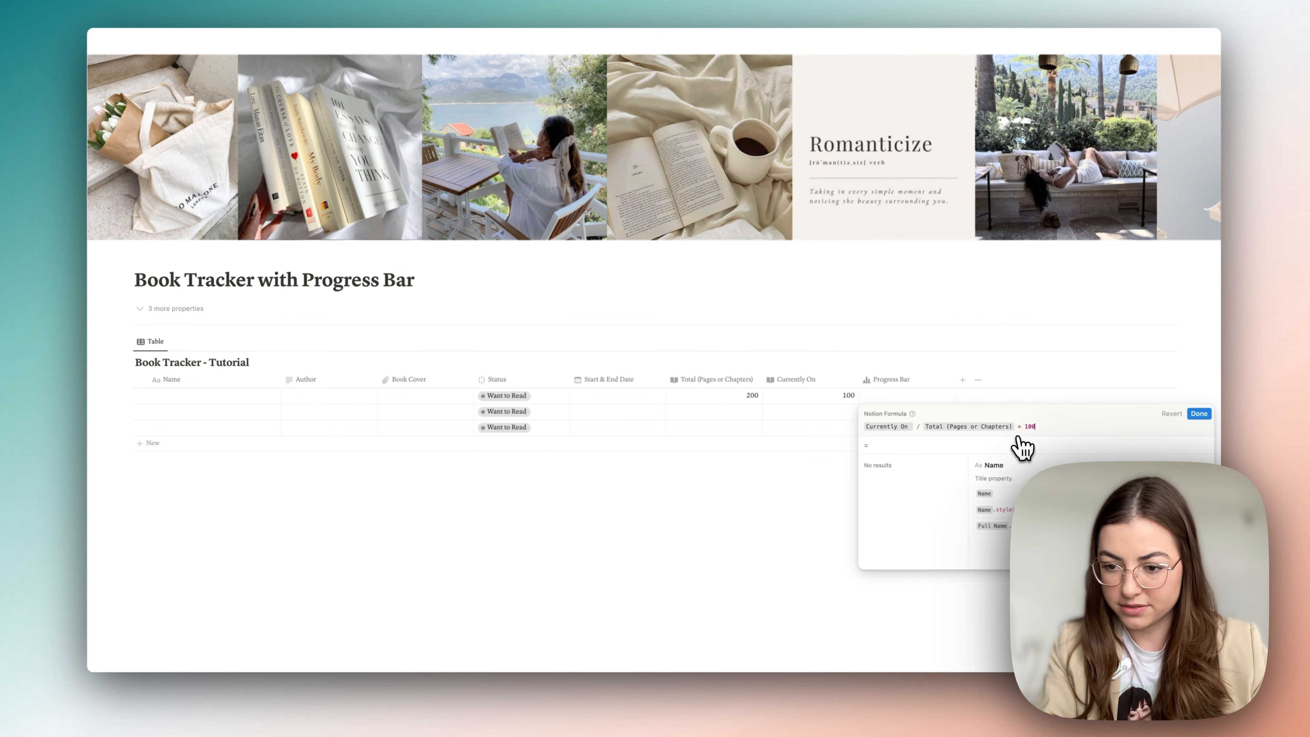
pyautogui.write('/ 100')
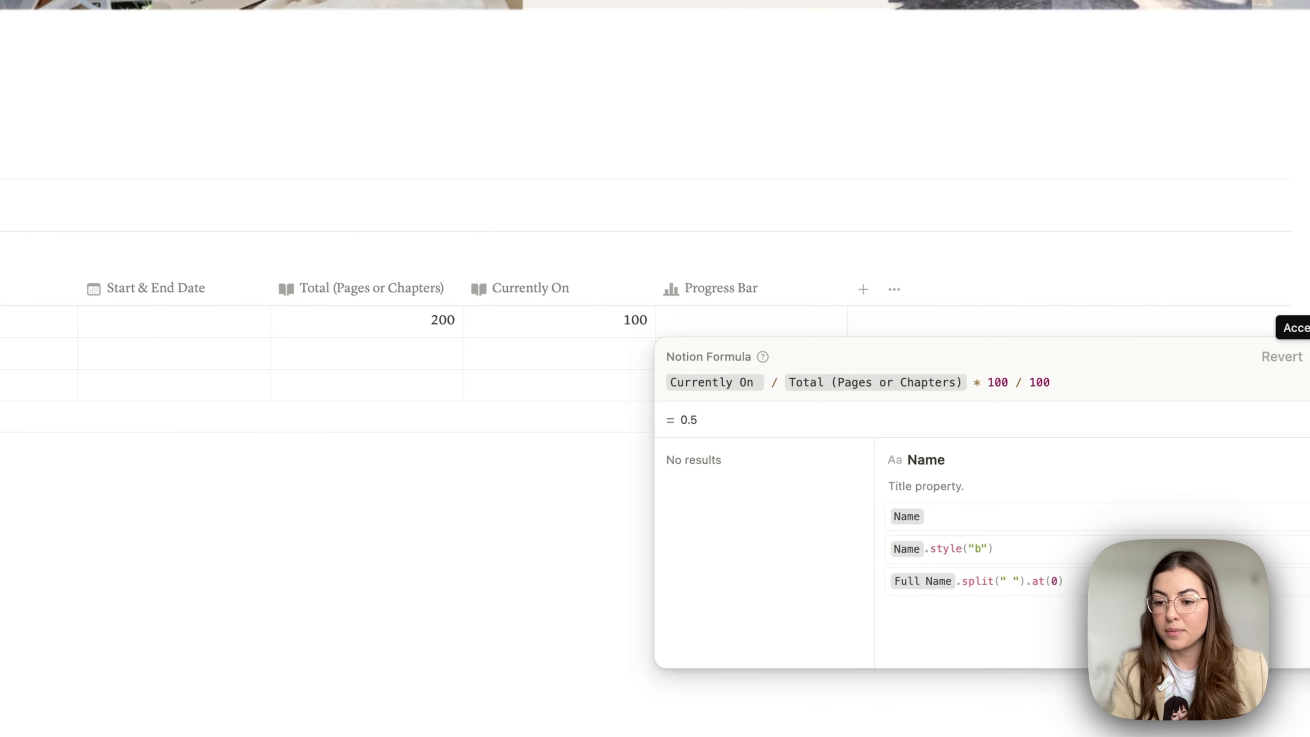
pyautogui.press('Return')
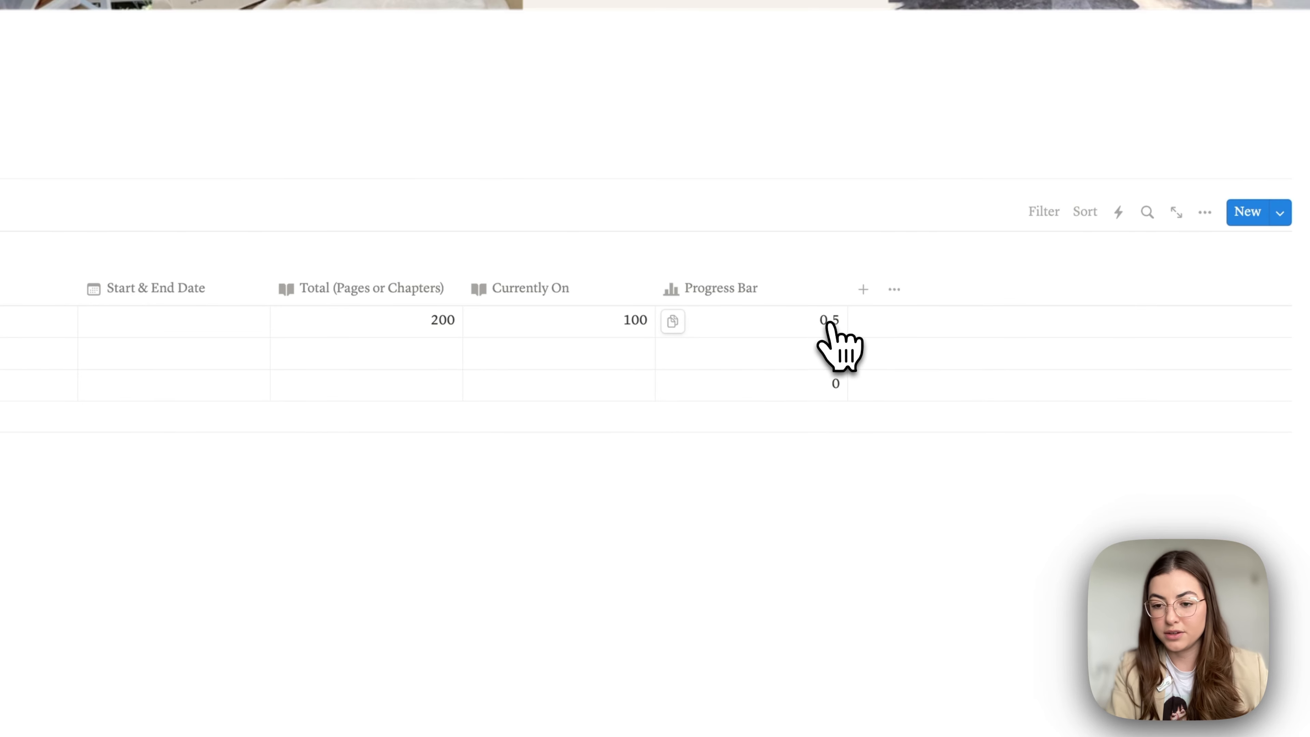
# - Set the number format of the Progress Bar property to Percent
pyautogui.click(793, 298)
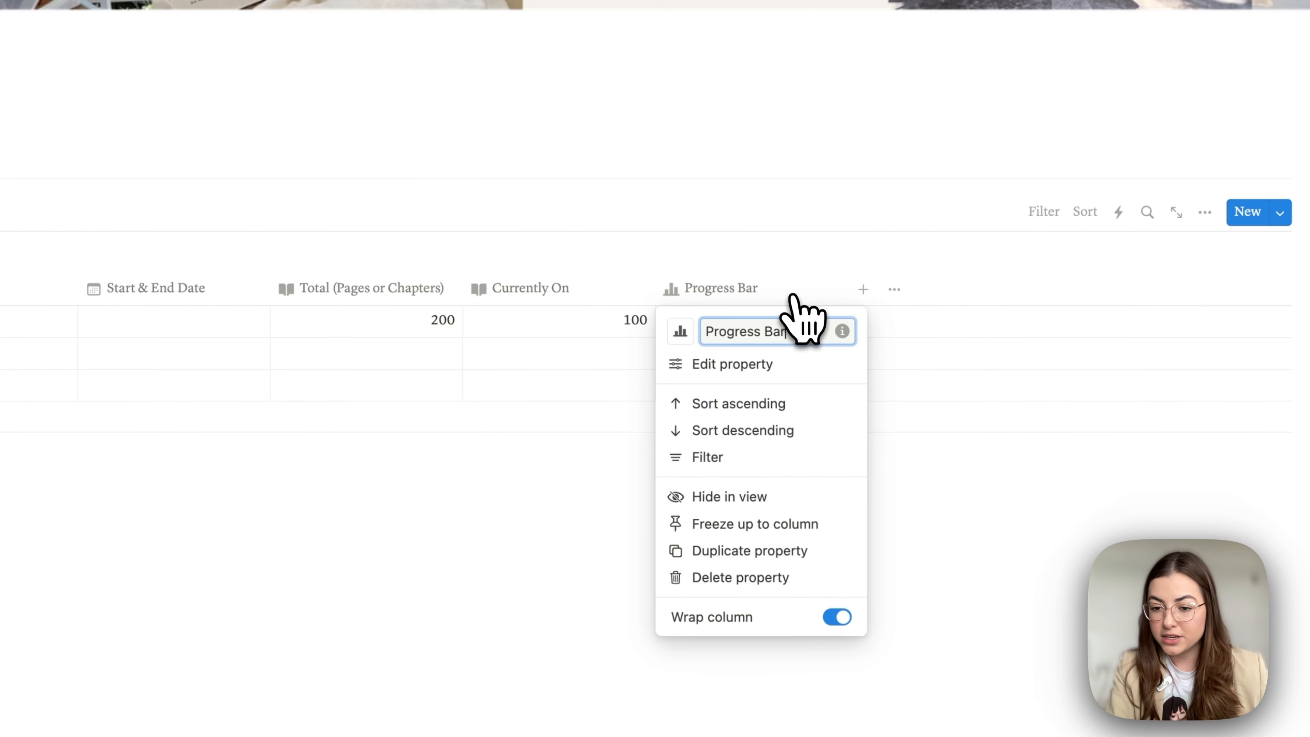
pyautogui.click(763, 366)
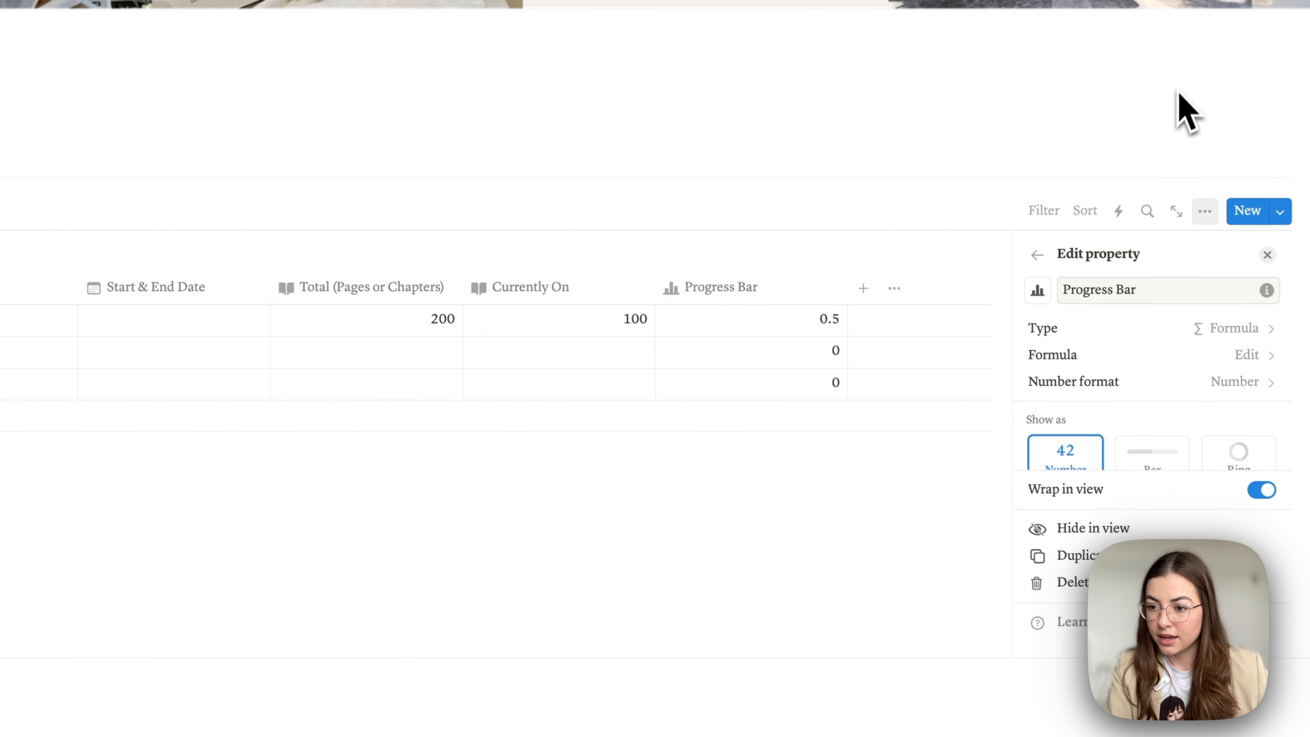
pyautogui.scroll(-1, 1164, 395)
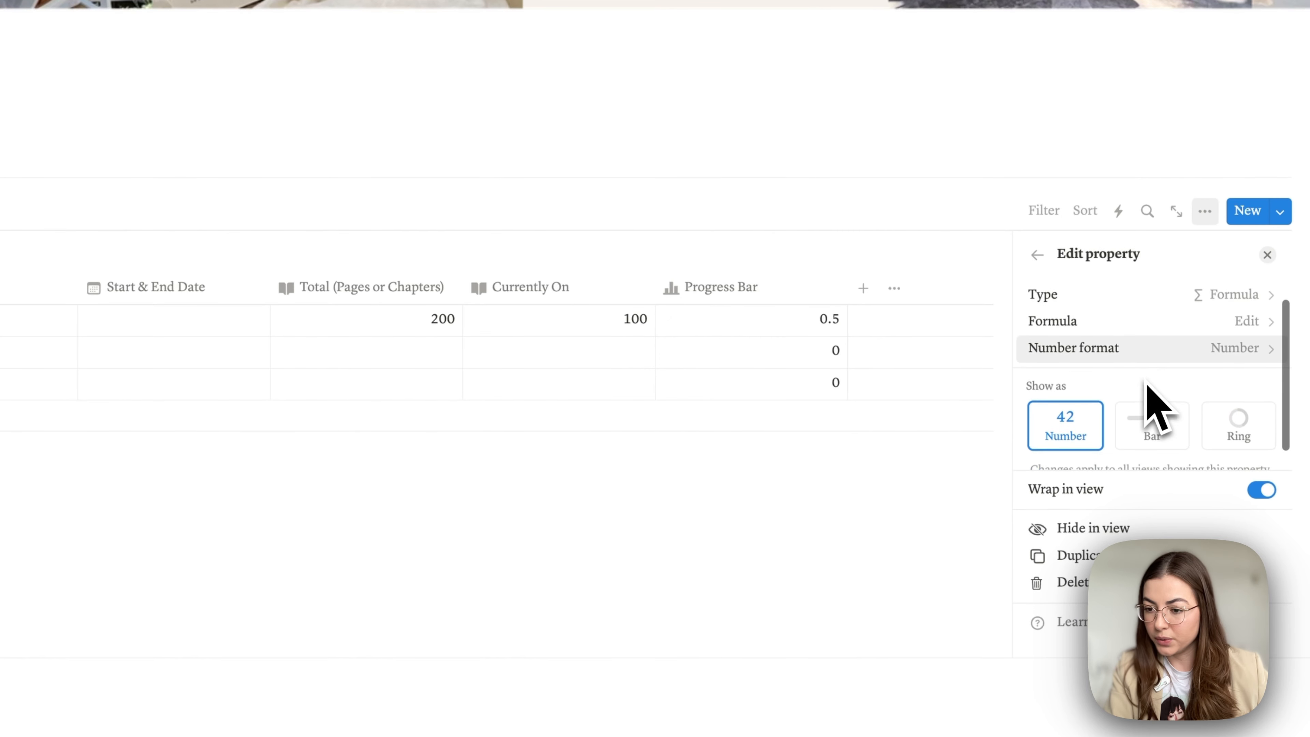
pyautogui.click(1236, 351)
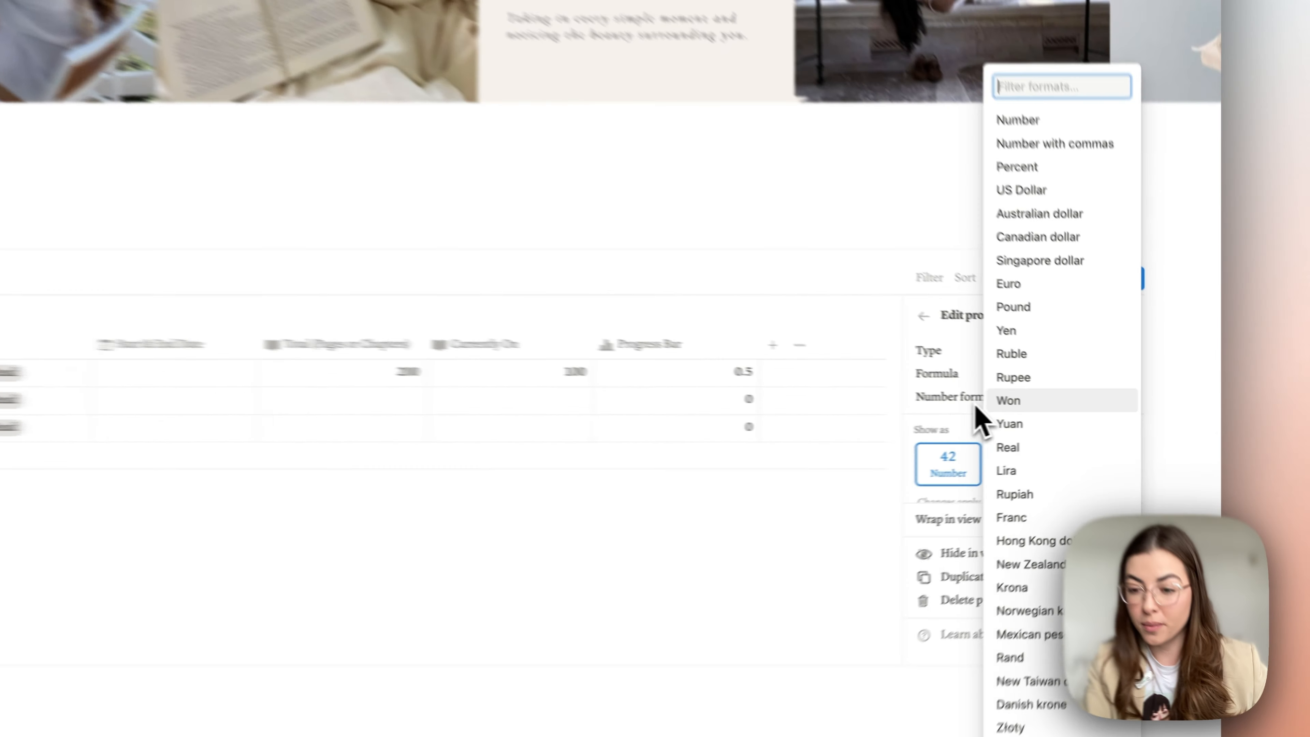
pyautogui.click(1064, 410)
pyautogui.click(1064, 410)
pyautogui.click(1013, 140)
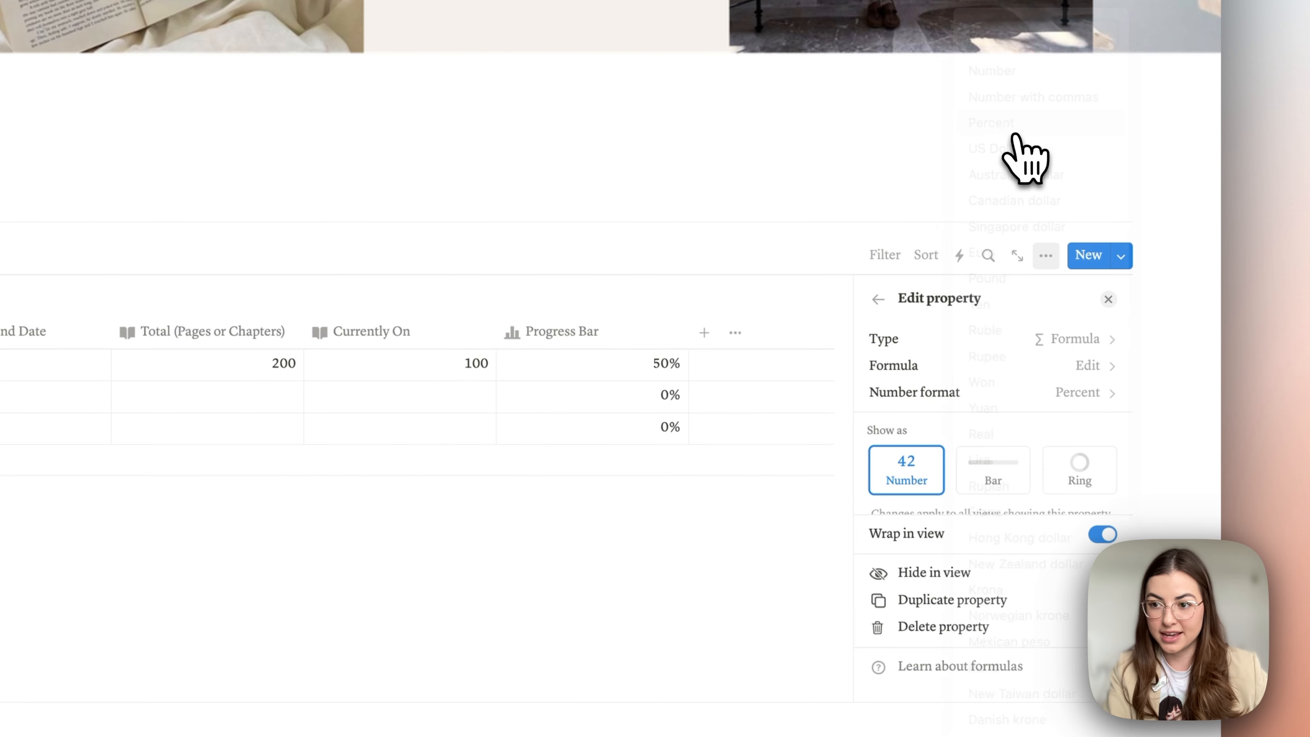
# - Try the Bar display for the Progress Bar property and switch it to Ring
pyautogui.scroll(-1, 998, 485)
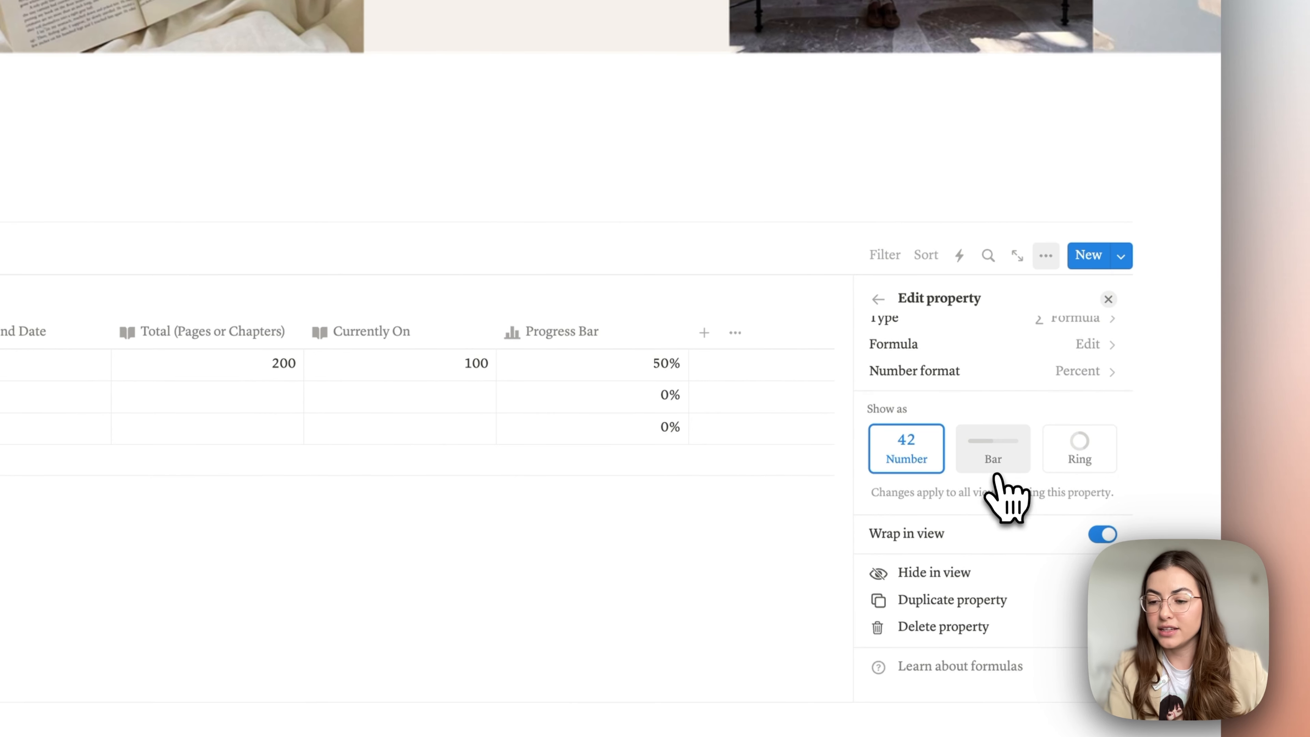
pyautogui.click(993, 464)
pyautogui.click(1068, 458)
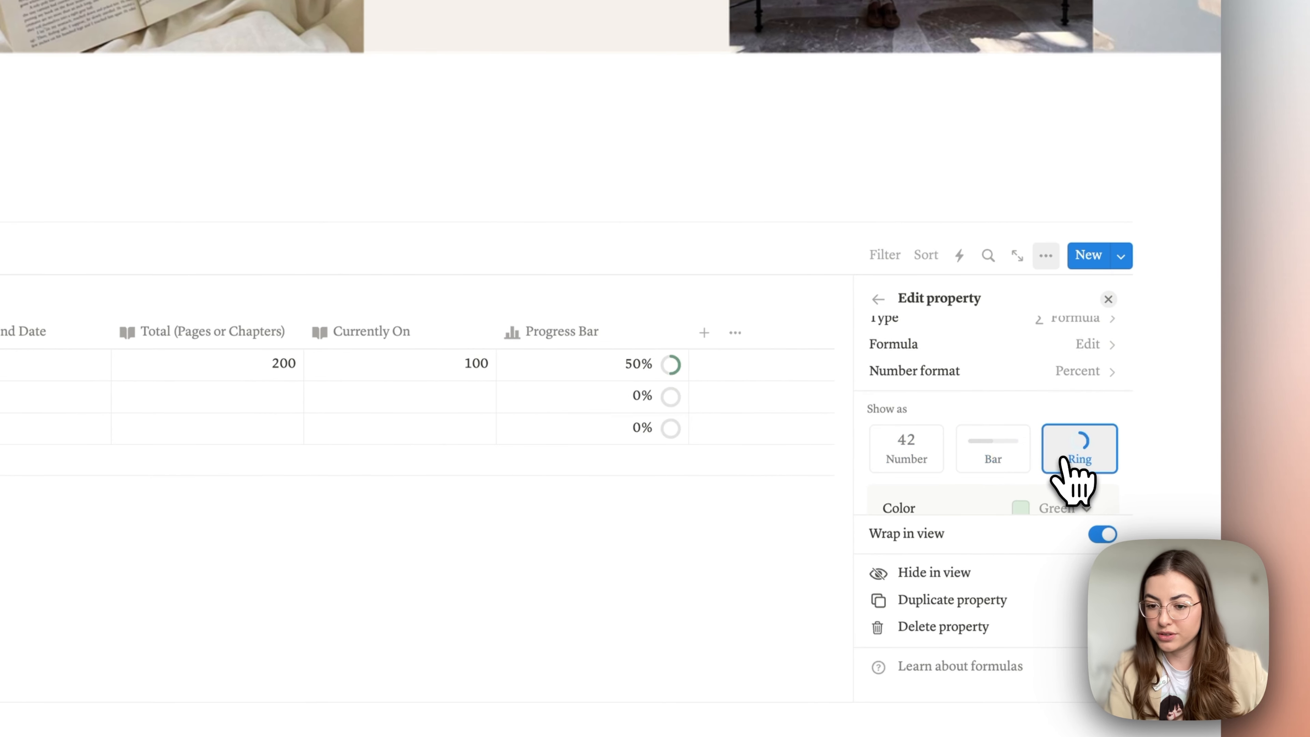
# - Show the Progress Bar property as a Bar and set its color to Brown
pyautogui.click(997, 457)
pyautogui.scroll(-1, 991, 451)
pyautogui.scroll(-2, 991, 454)
pyautogui.click(1050, 411)
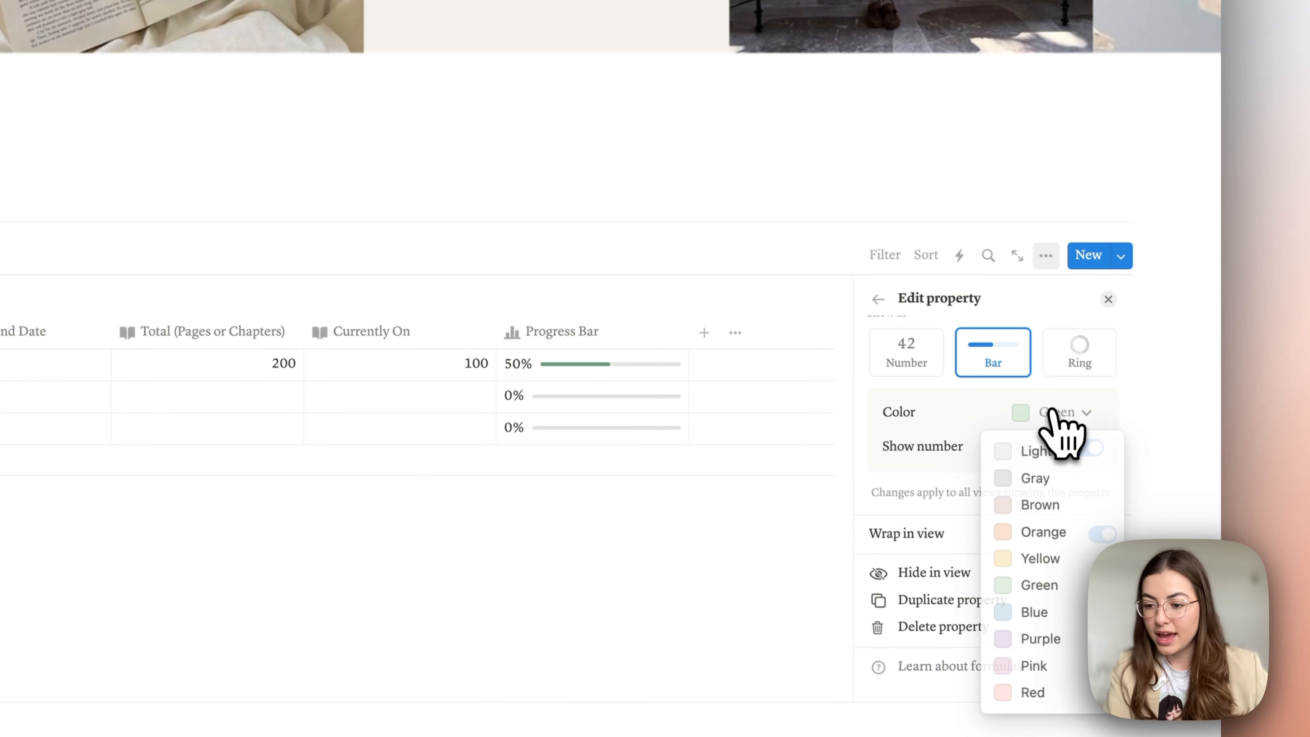
pyautogui.click(1024, 503)
pyautogui.scroll(-4, 996, 516)
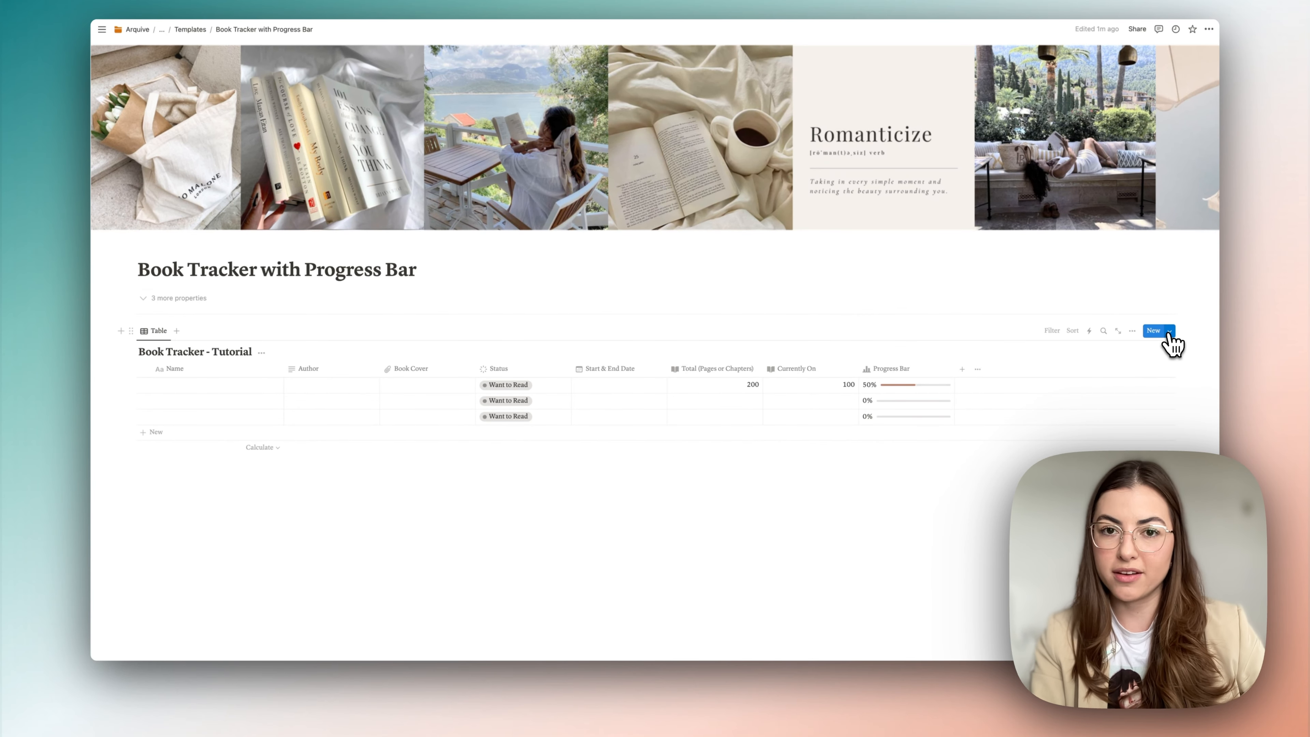
# - Create a new template for the Book Tracker - Tutorial database and title it "Non-Fiction"
pyautogui.click(1169, 332)
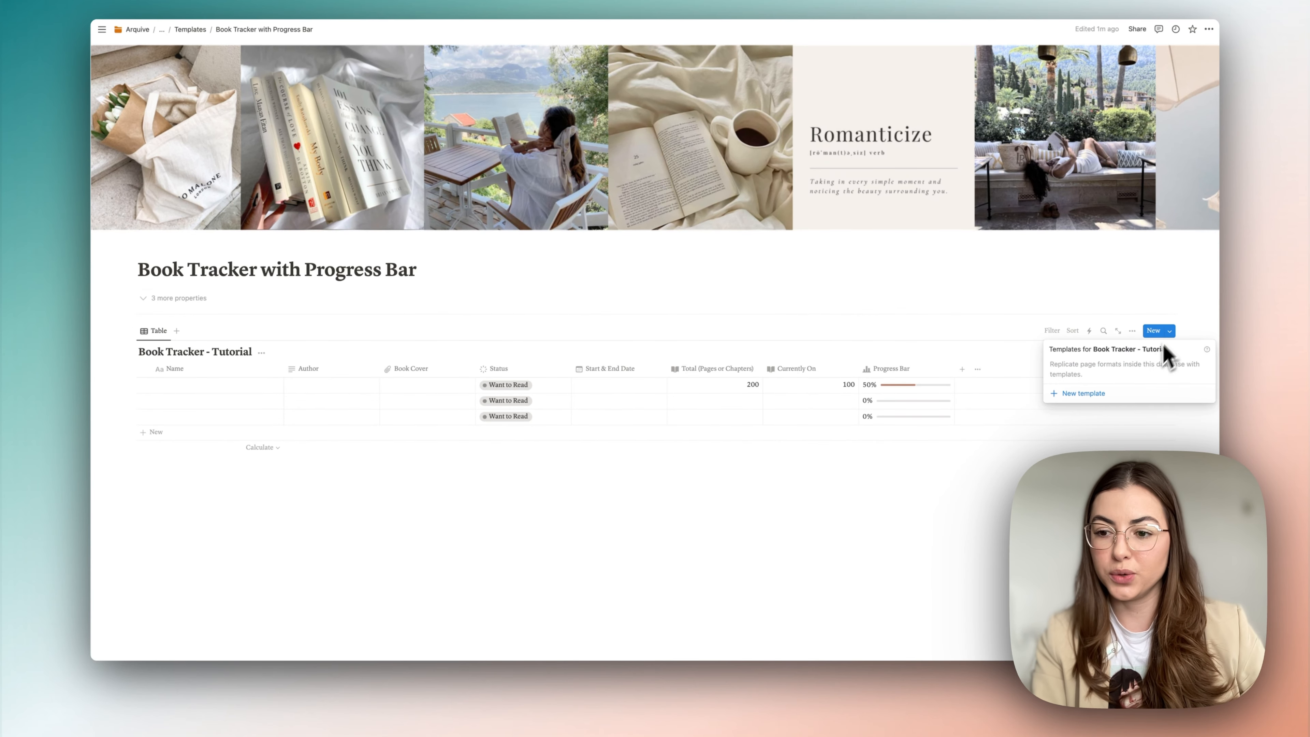
pyautogui.click(1126, 398)
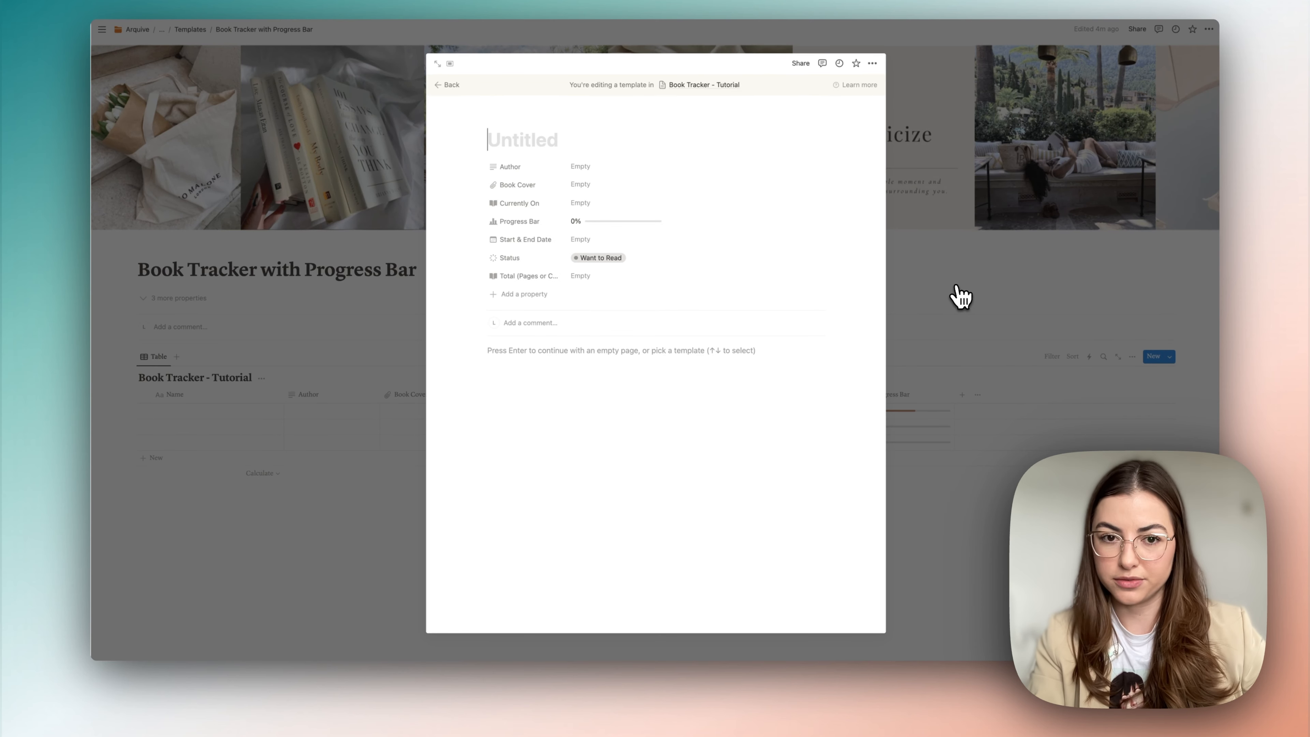
pyautogui.write('Non-Fiction')
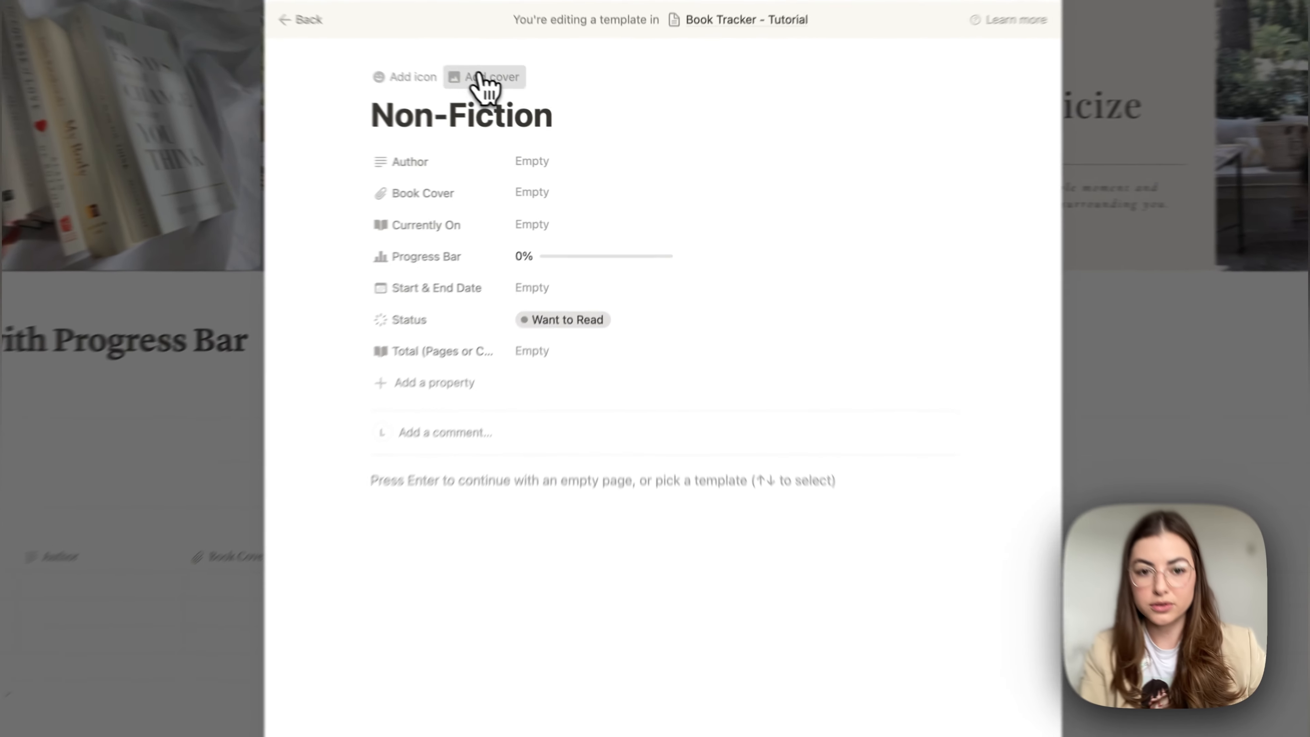
# - Add a cover to the Non-Fiction template by uploading the image "Notion Covers (1).png"
pyautogui.click(555, 118)
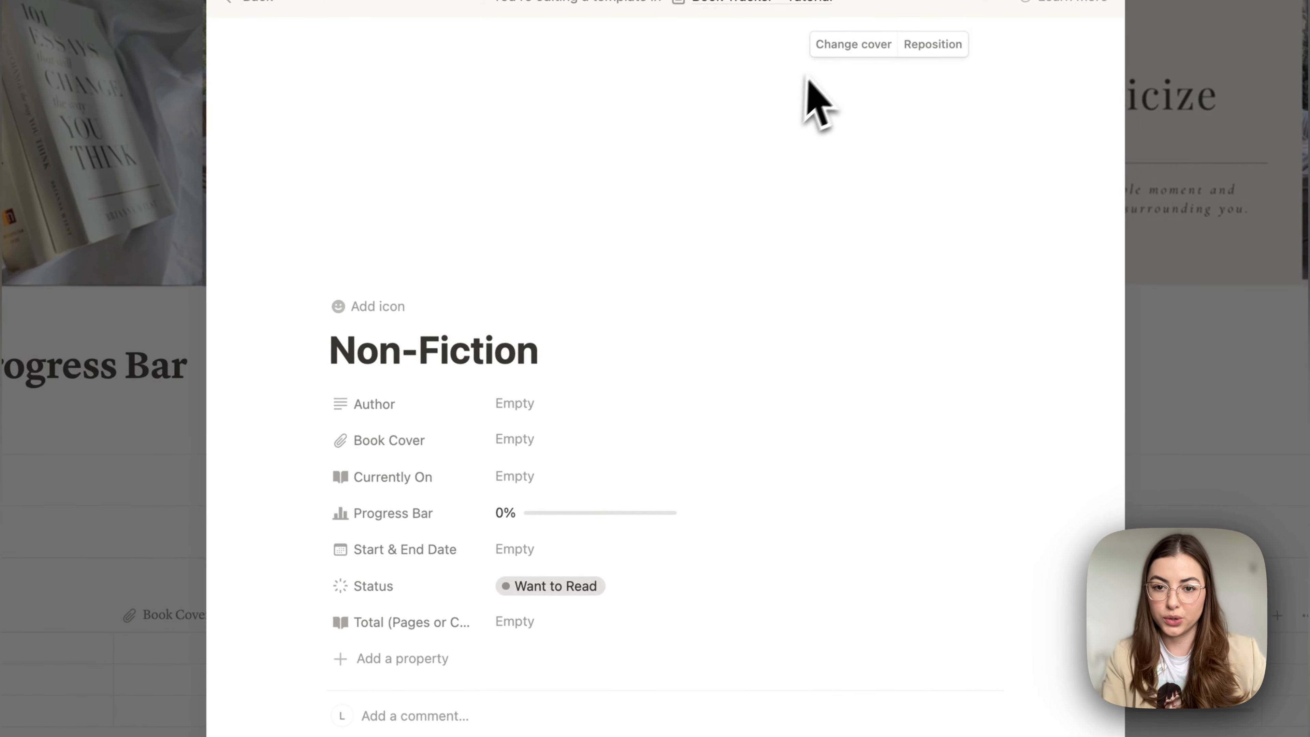
pyautogui.click(854, 44)
pyautogui.click(699, 79)
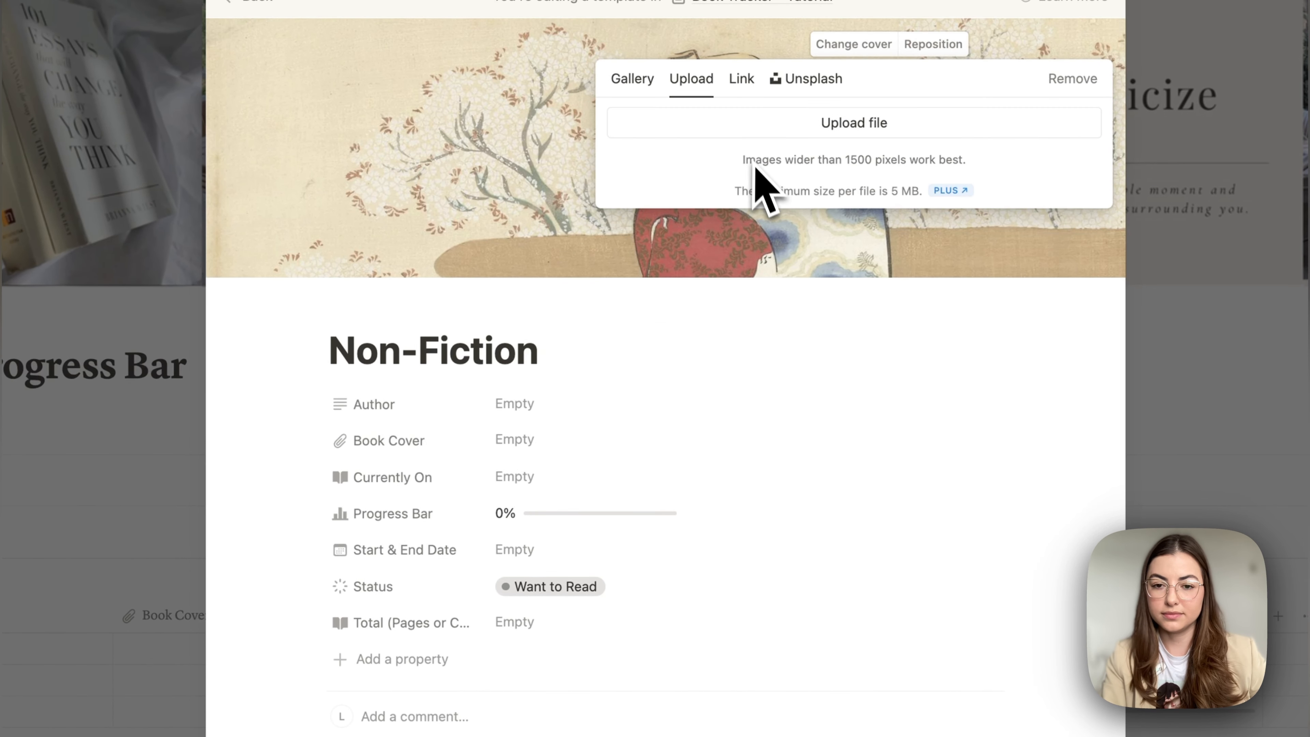
pyautogui.click(686, 129)
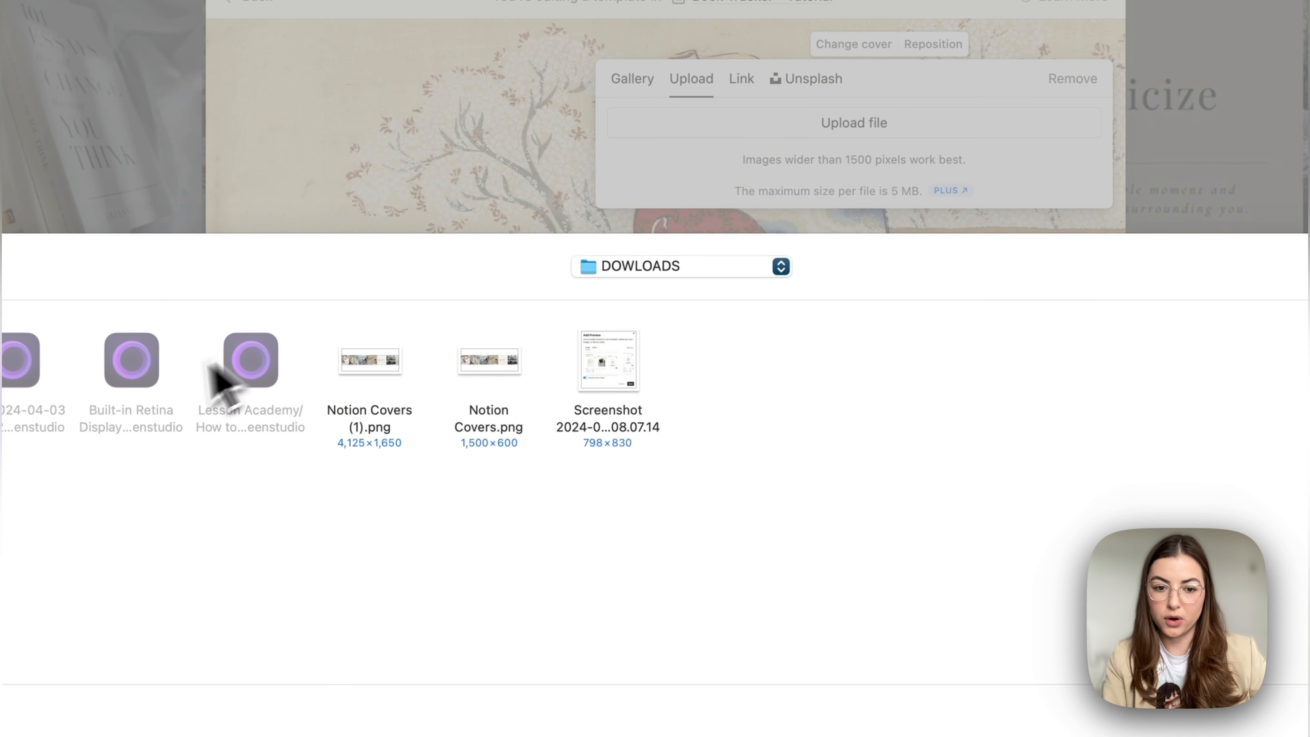
pyautogui.click(386, 362)
pyautogui.press('Return')
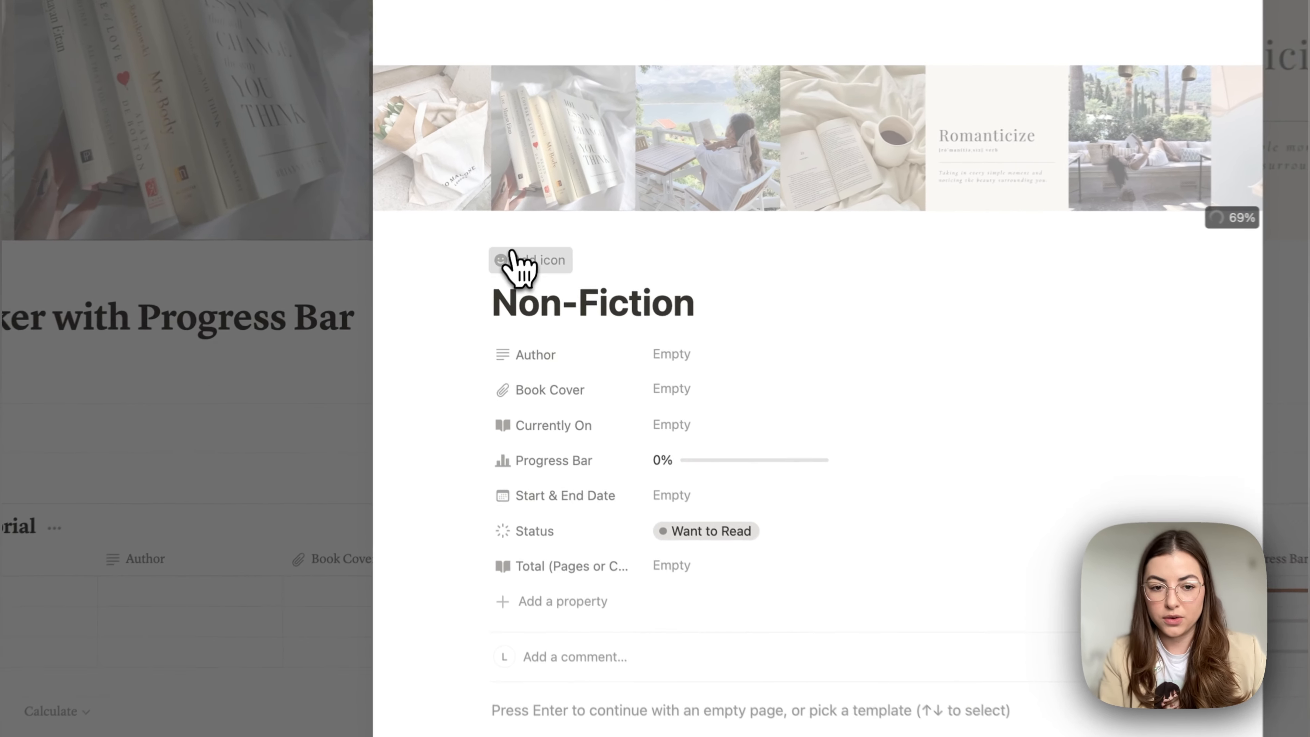
# - Give the Non-Fiction template a brown open-book icon
pyautogui.click(499, 241)
pyautogui.click(427, 293)
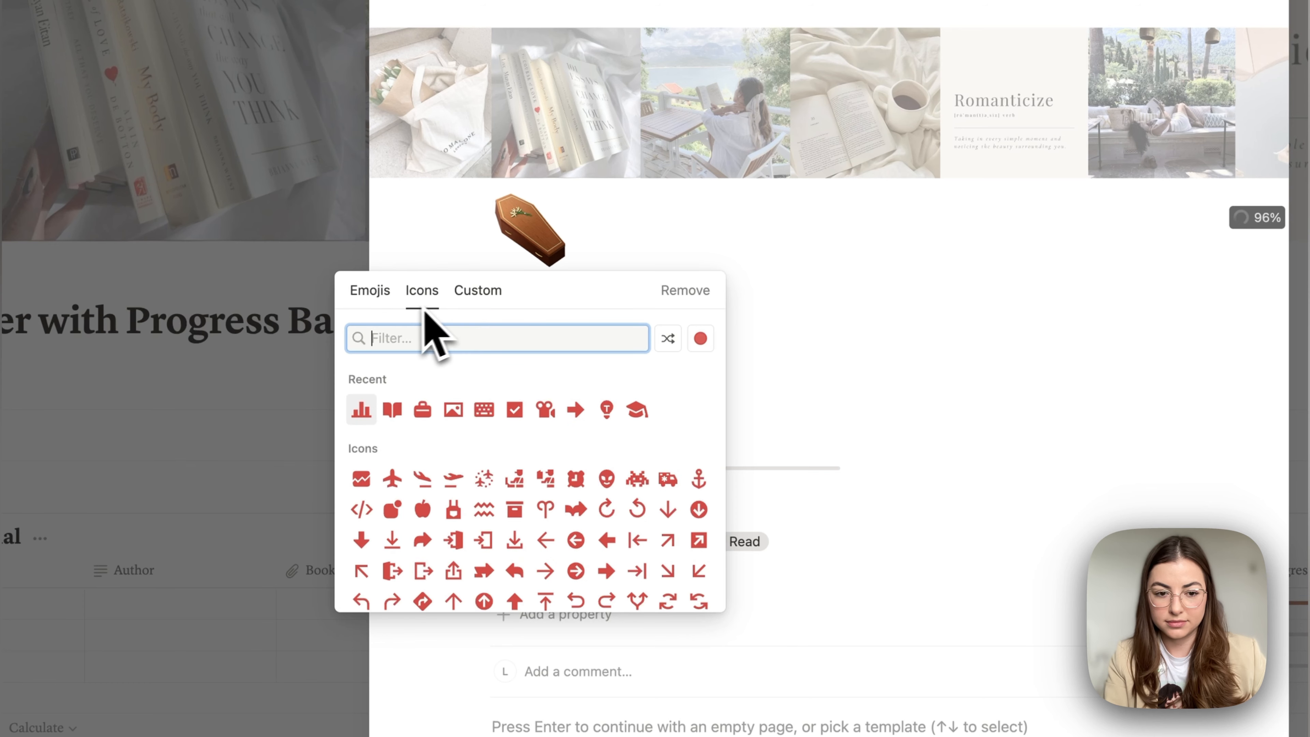
pyautogui.click(700, 339)
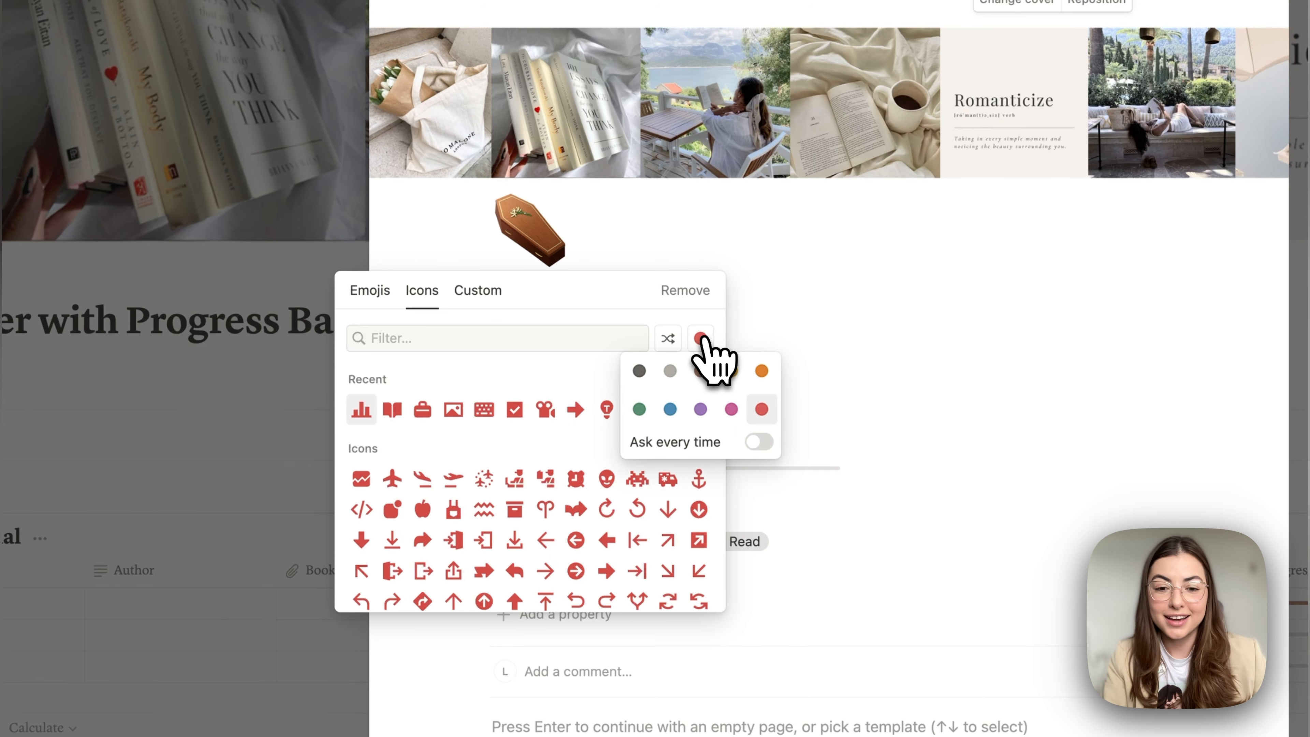
pyautogui.click(700, 367)
pyautogui.click(534, 344)
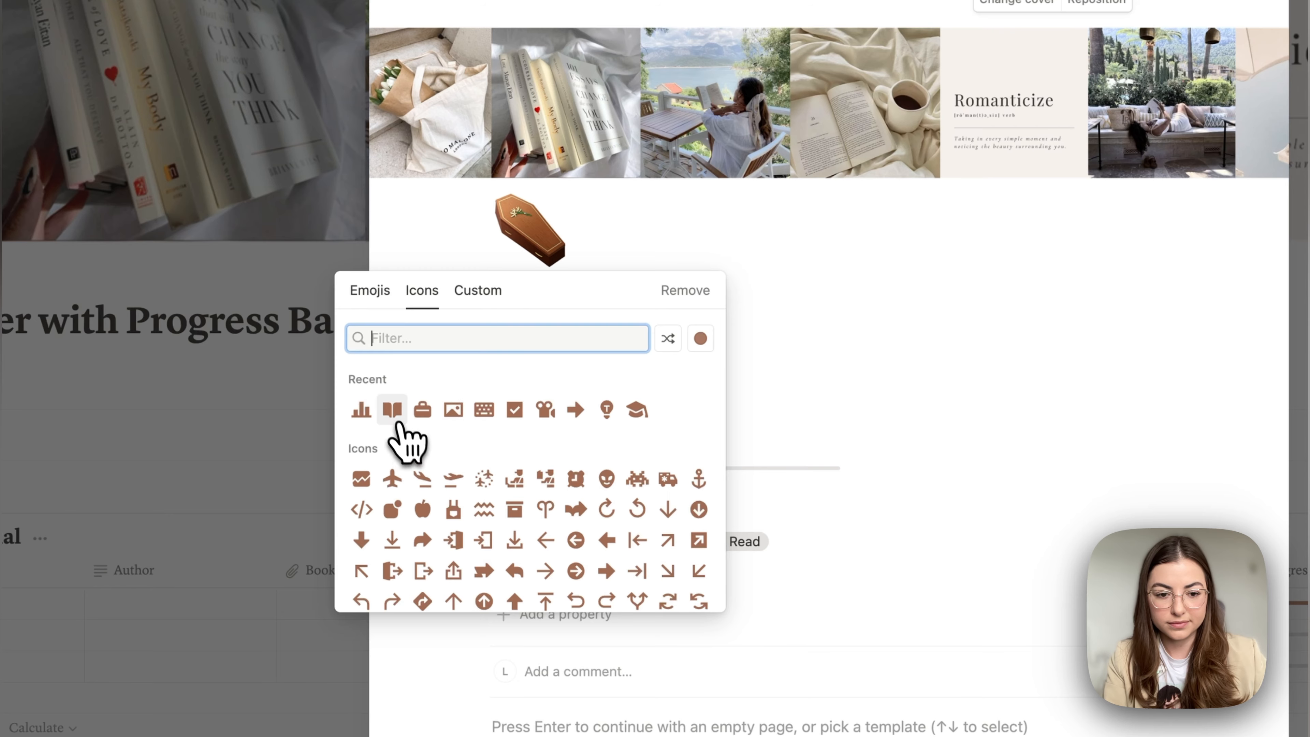
pyautogui.click(392, 410)
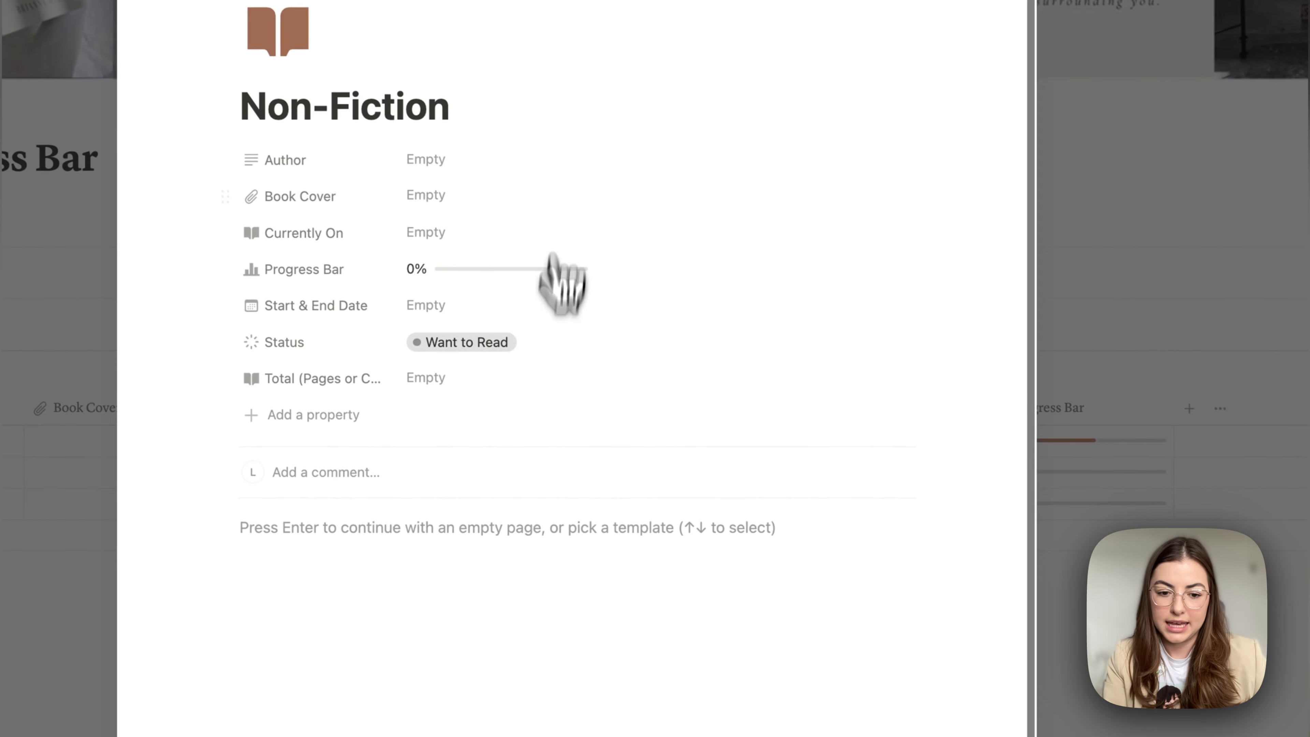
# - Add the heading "Main Highlights" to the template body and a quote block reading "Favourite Quote:" below it
pyautogui.click(547, 533)
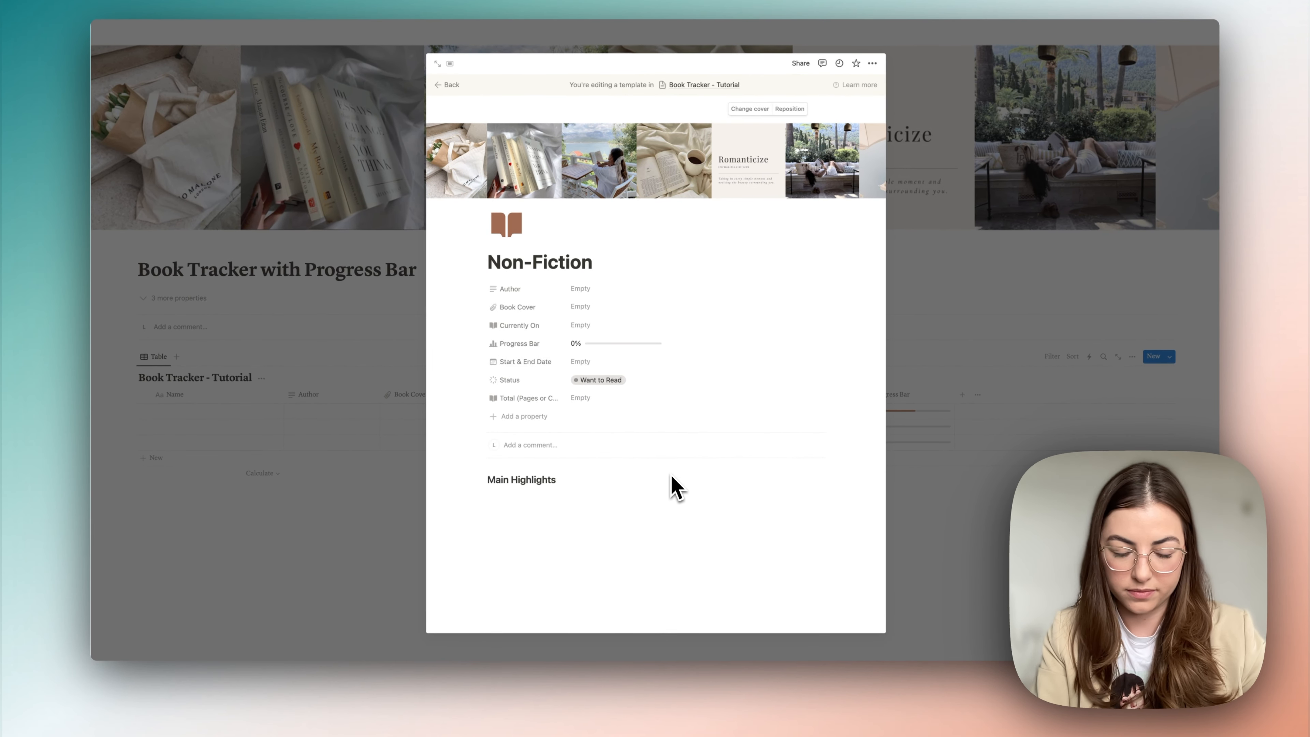
pyautogui.press('Return')
pyautogui.write('/quot')
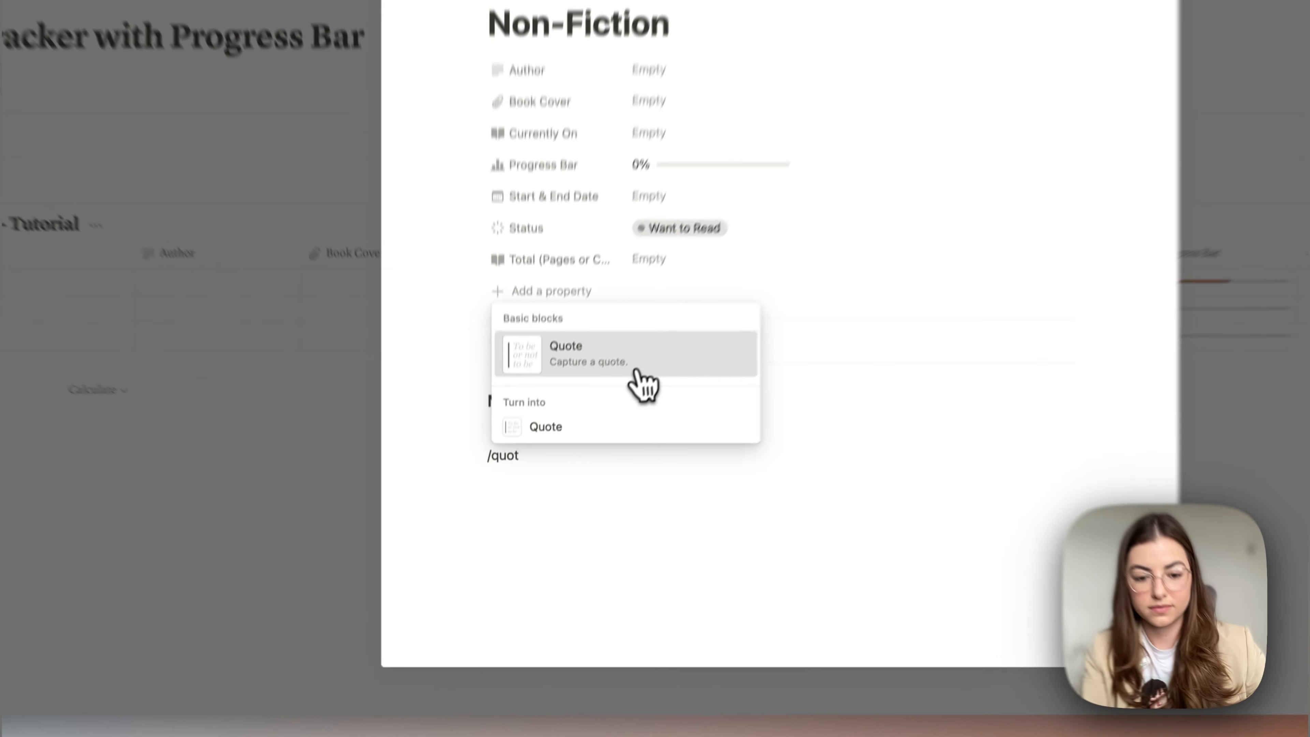
pyautogui.click(571, 459)
pyautogui.write('Favour')
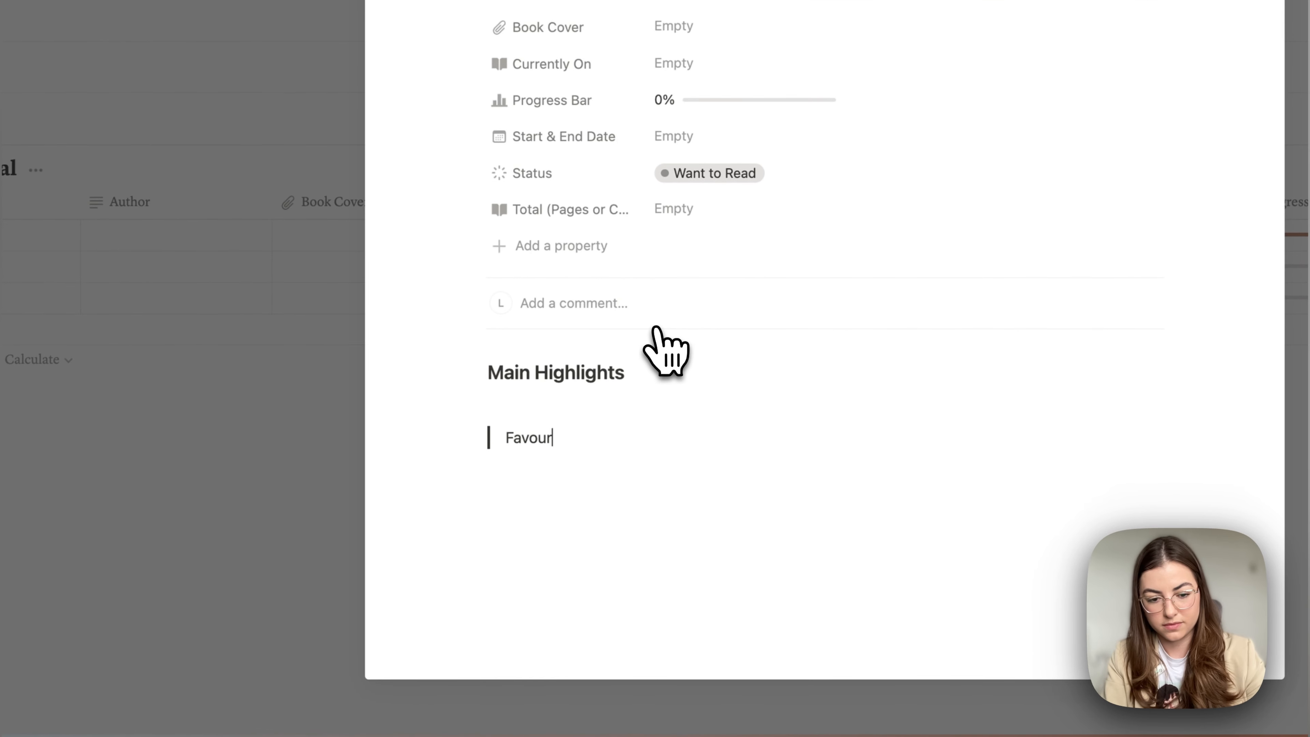
pyautogui.write('ite Quote:')
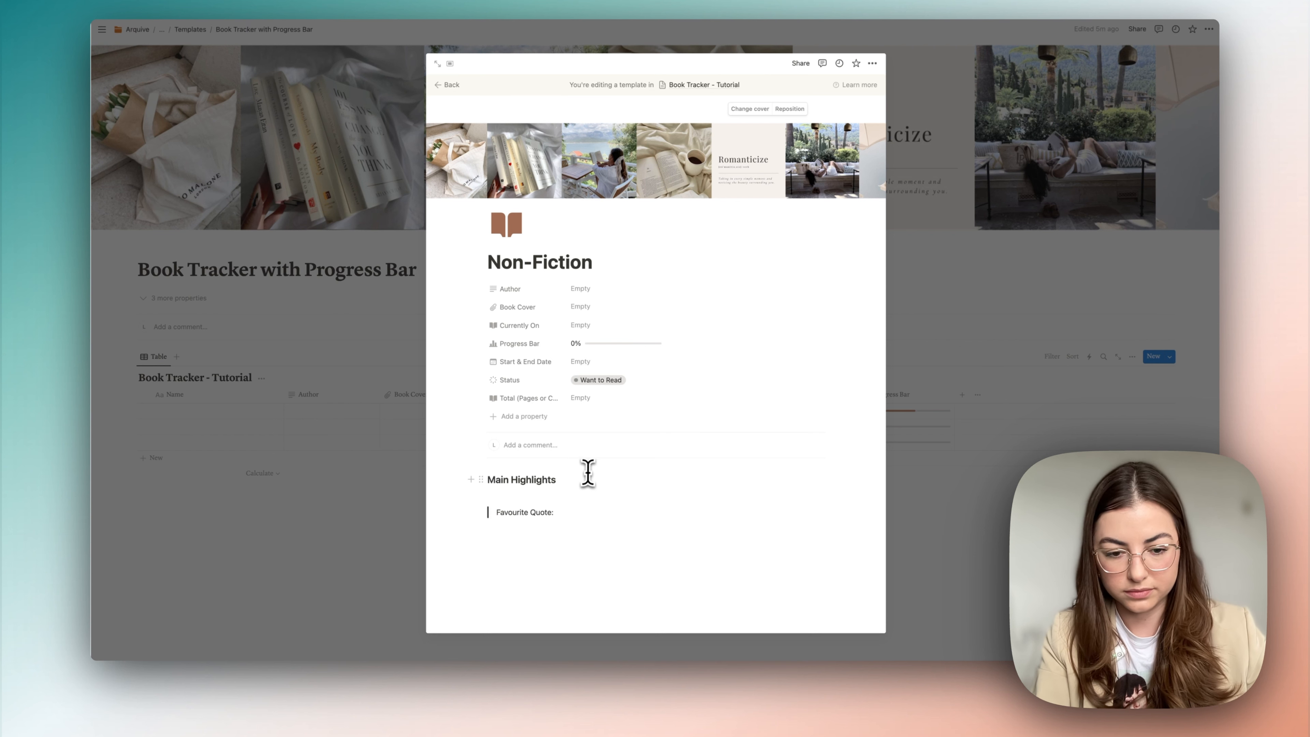
# - Duplicate the "Favourite Quote:" block twice and start an empty line below the quotes
pyautogui.press('super+d')
pyautogui.press('super+d')
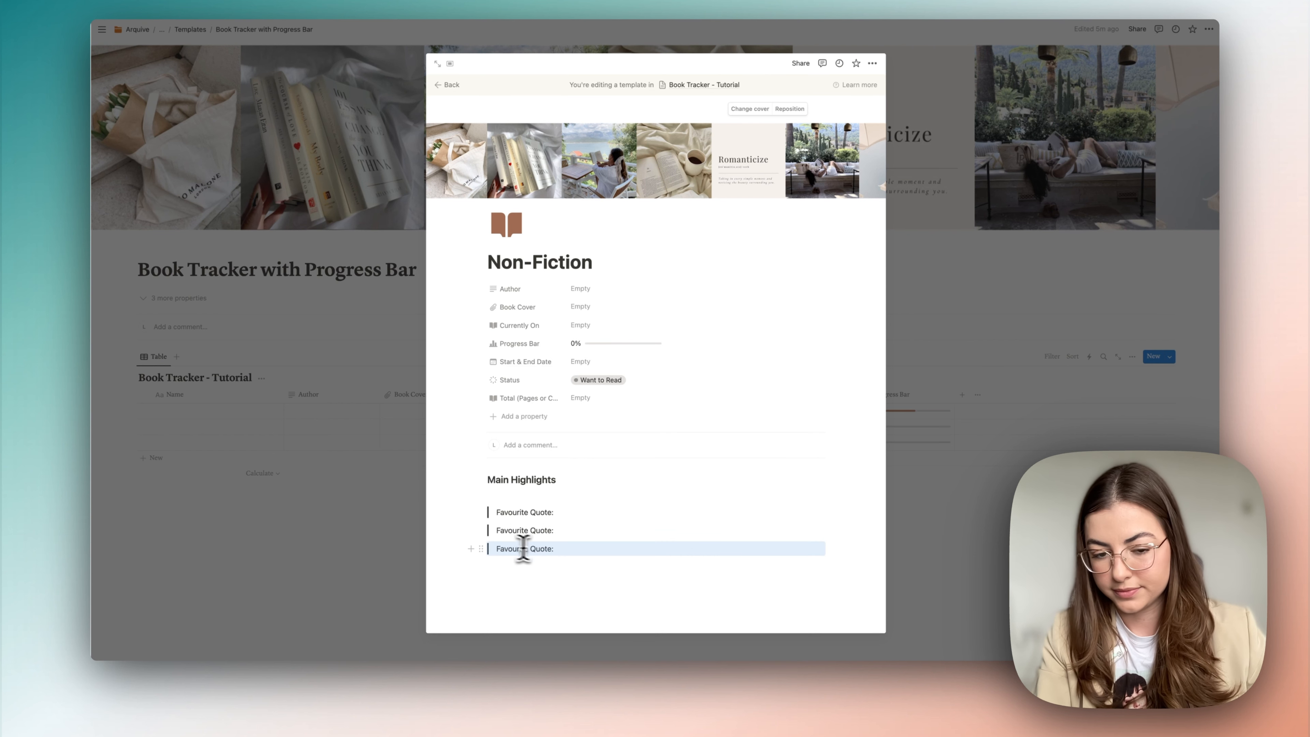
pyautogui.click(537, 567)
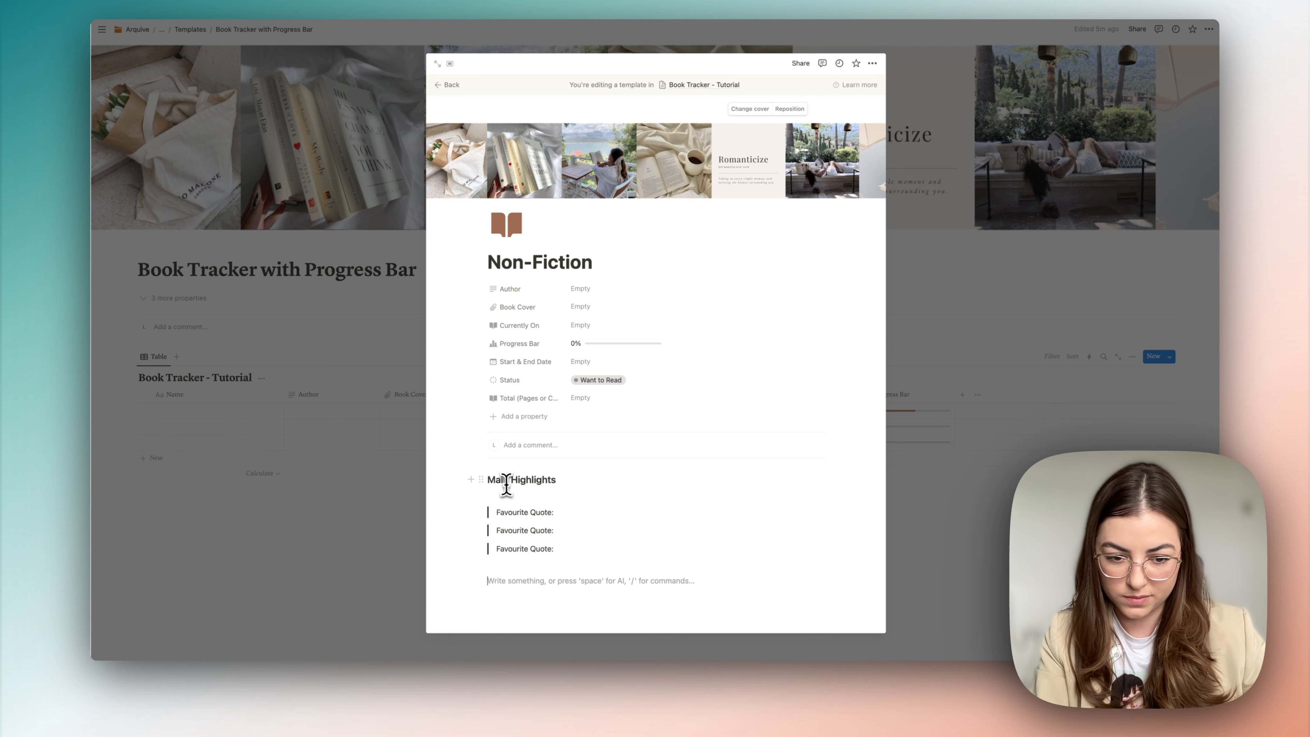
# - Duplicate the "Main Highlights" heading, move the copy below the quotes and reword it as "How can I apply this to my life?"
pyautogui.press('super+d')
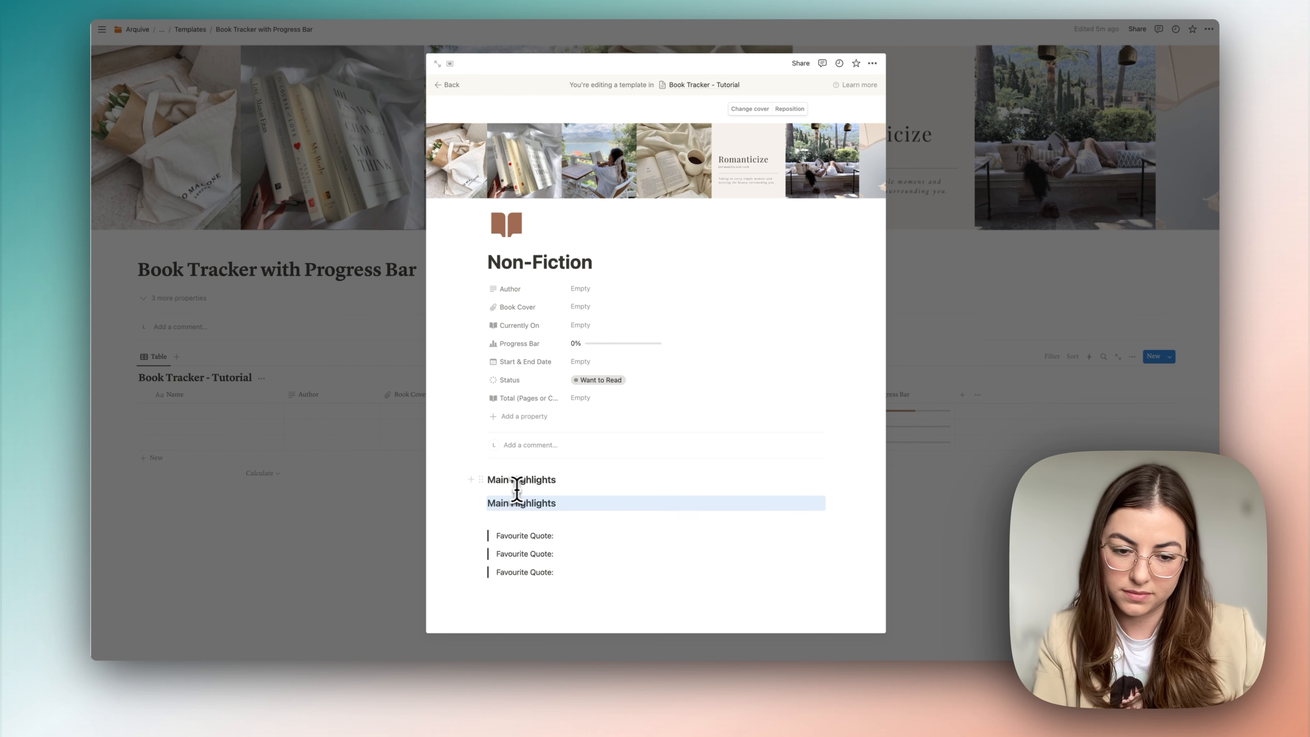
pyautogui.moveTo(470, 517); pyautogui.dragTo(508, 554)
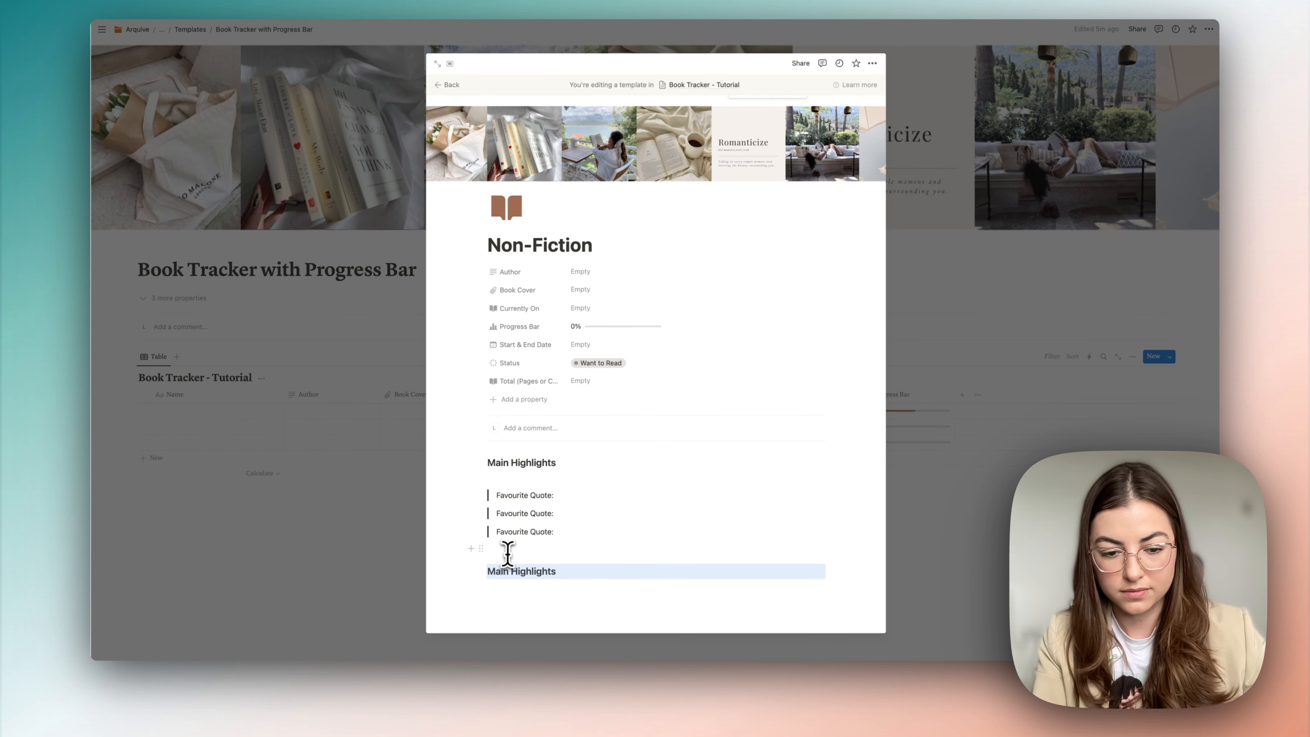
pyautogui.tripleClick(510, 570)
pyautogui.write('How can I apply this to my life?')
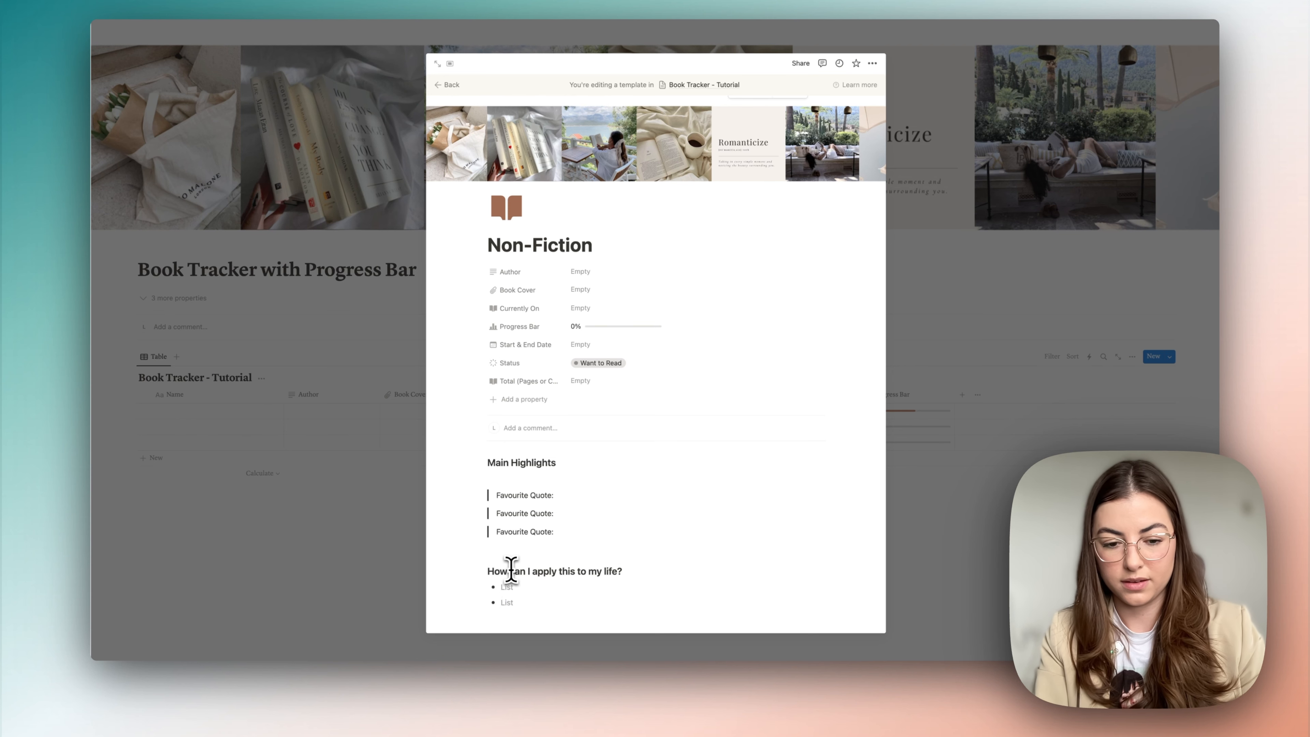
# - Fill out the bulleted list under "How can I apply this to my life?" to three empty bullets
pyautogui.press('super+d')
pyautogui.press('super+d')
pyautogui.press('BackSpace')
pyautogui.scroll(-1, 511, 570)
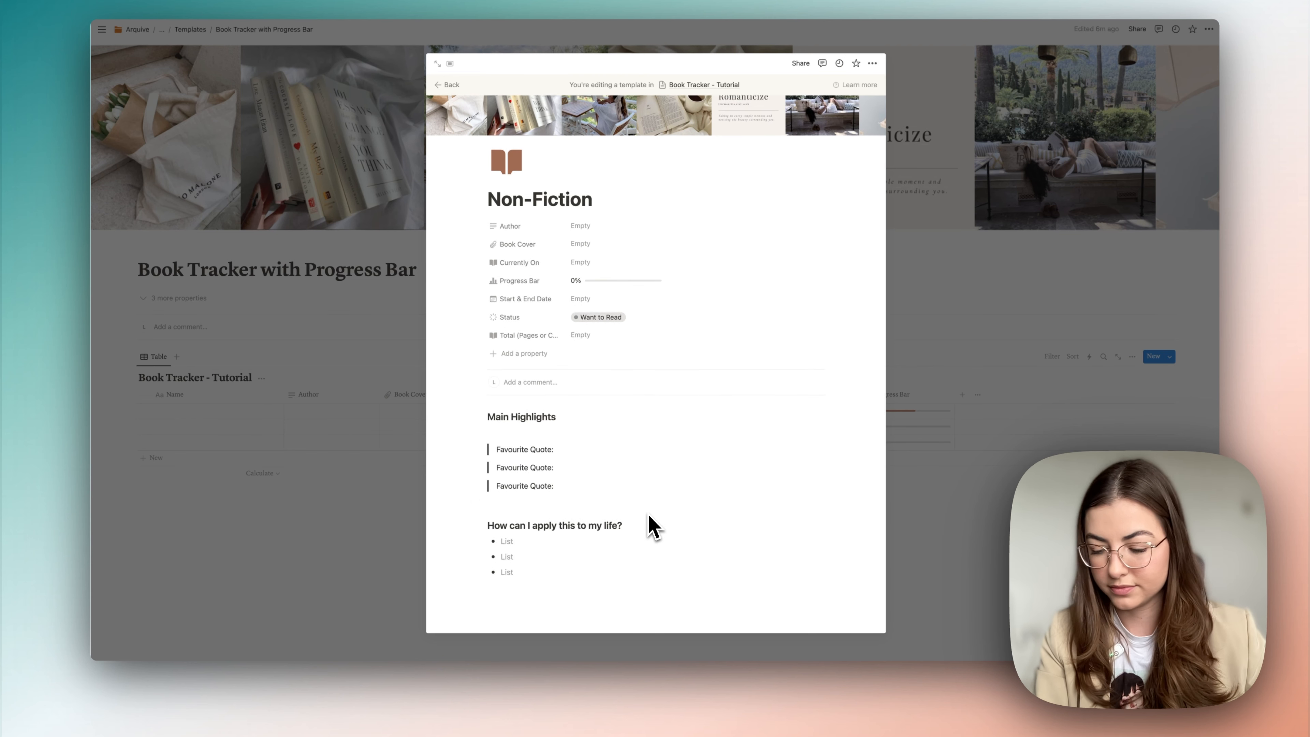
# - Insert a callout above the "Main Highlights" heading and give it the brown thought-cloud icon with three dots
pyautogui.click(496, 399)
pyautogui.write('/cal')
pyautogui.click(523, 178)
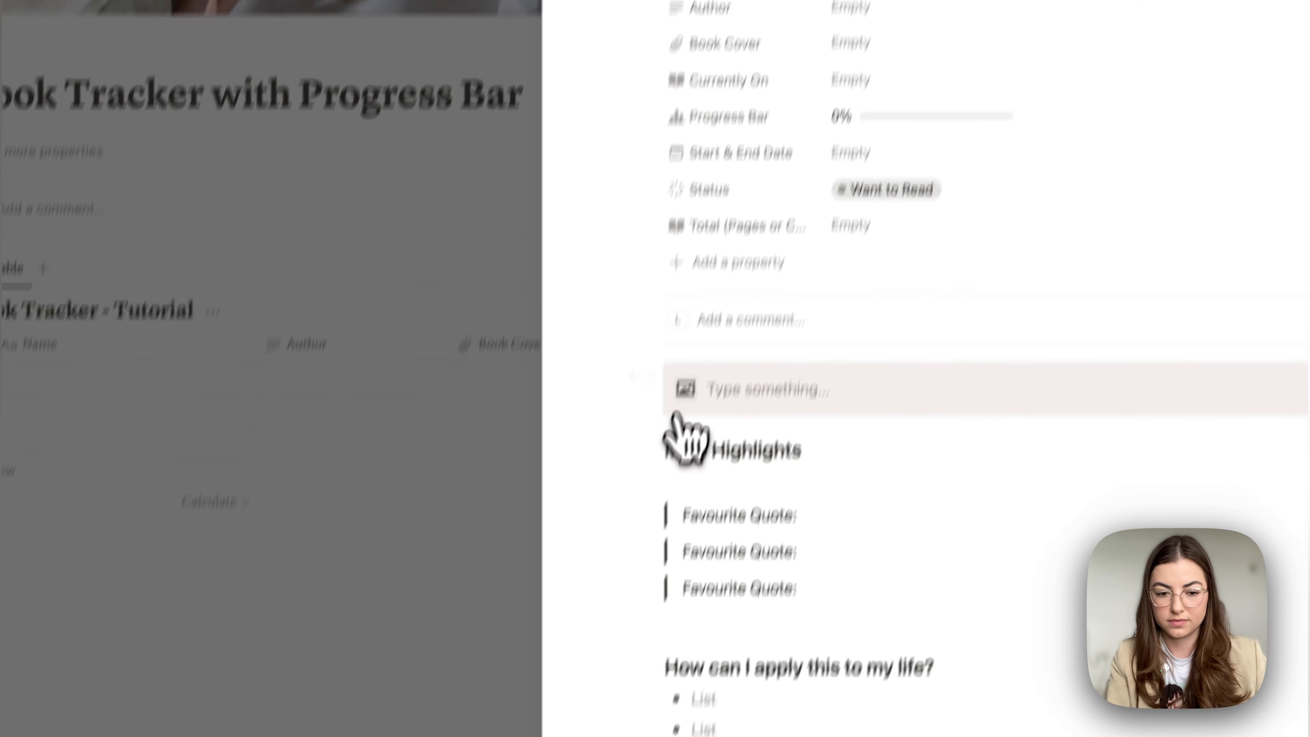
pyautogui.click(685, 390)
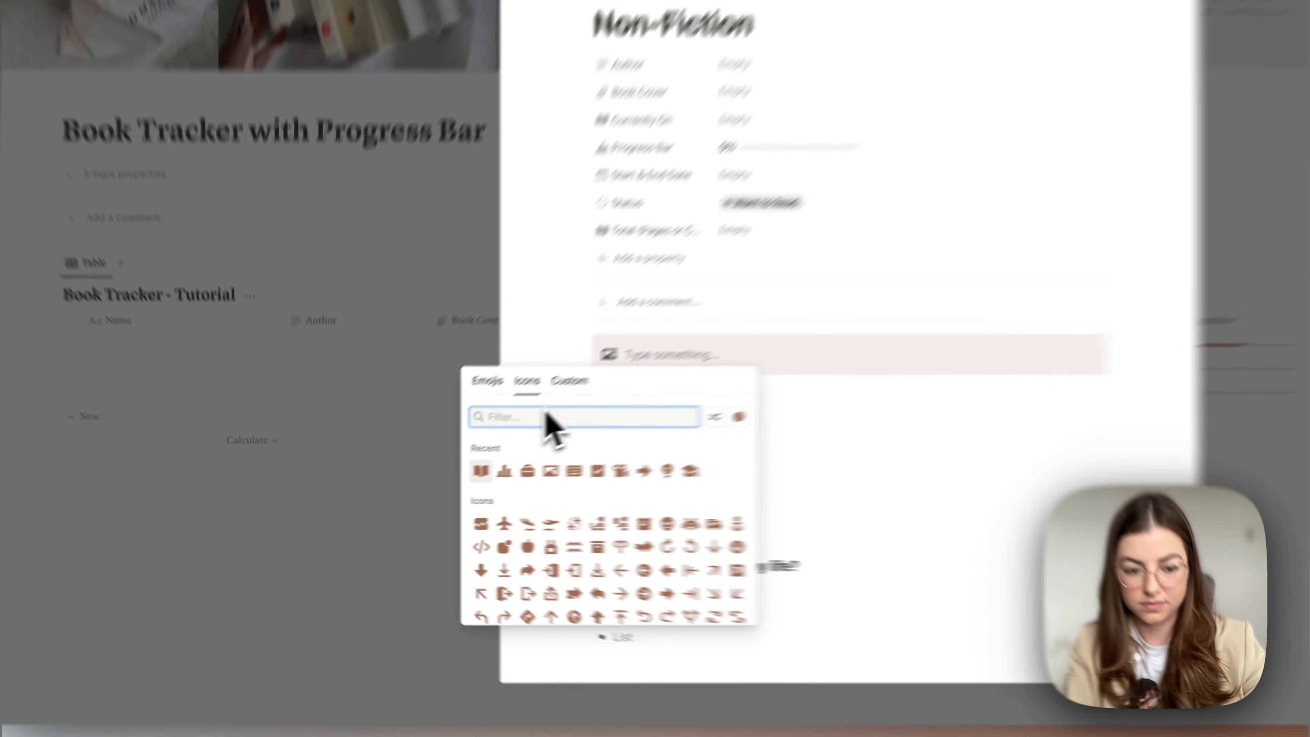
pyautogui.write('clou')
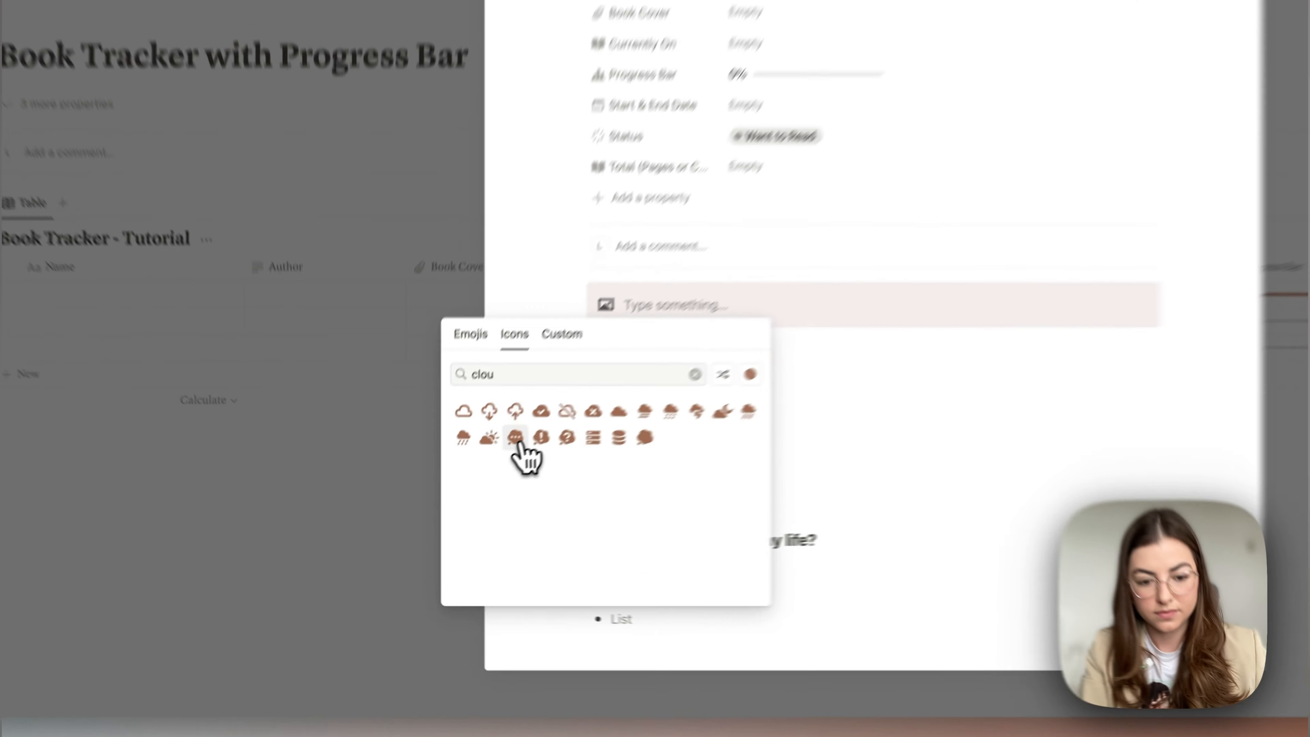
pyautogui.click(444, 495)
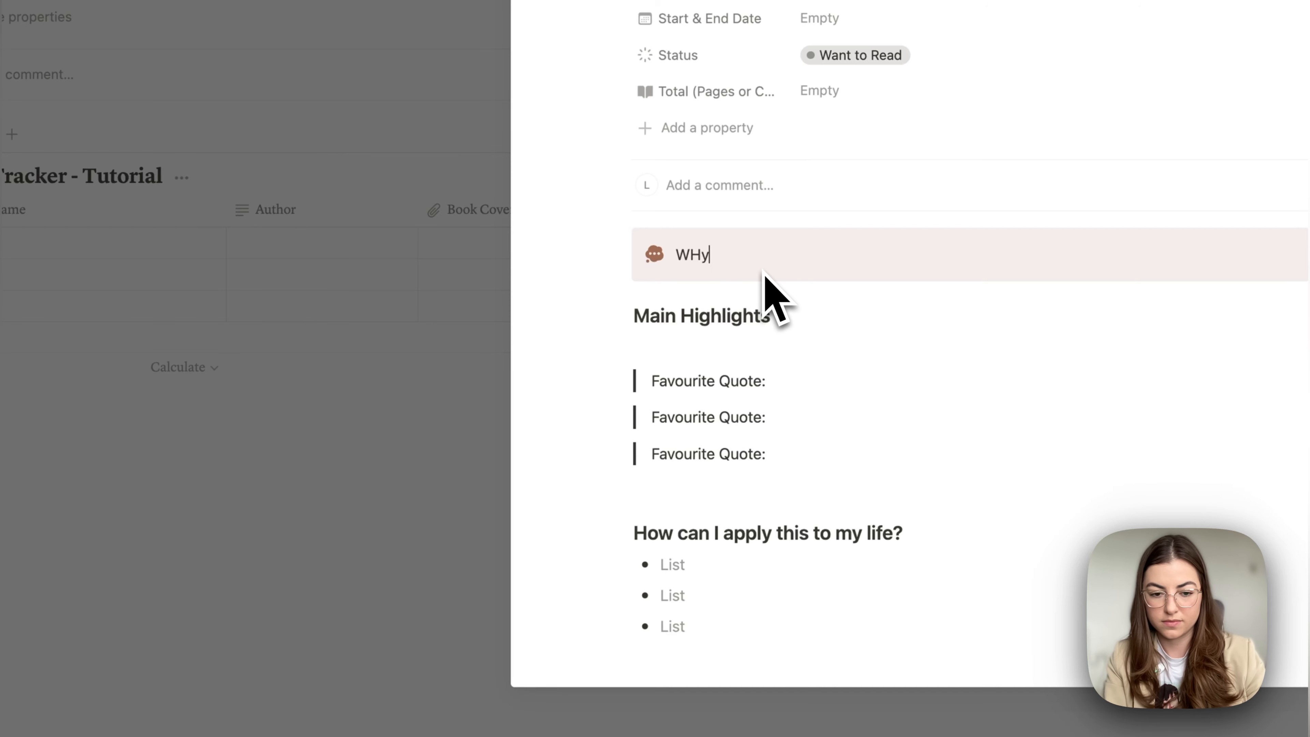
# - Write "Why do I want to read this book?" in bold in the callout and place an empty line inside below it
pyautogui.write('Why do I want to d')
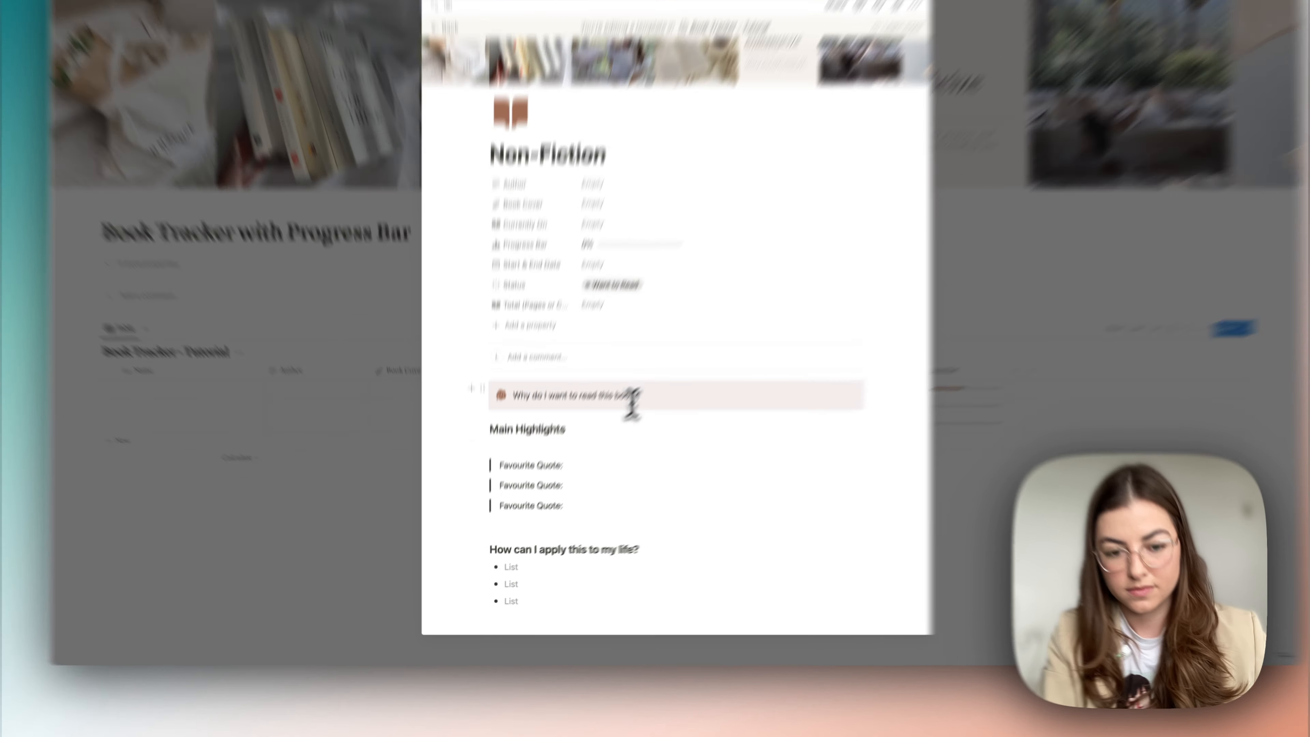
pyautogui.tripleClick(607, 419)
pyautogui.press('super+b')
pyautogui.click(638, 422)
pyautogui.press('Return')
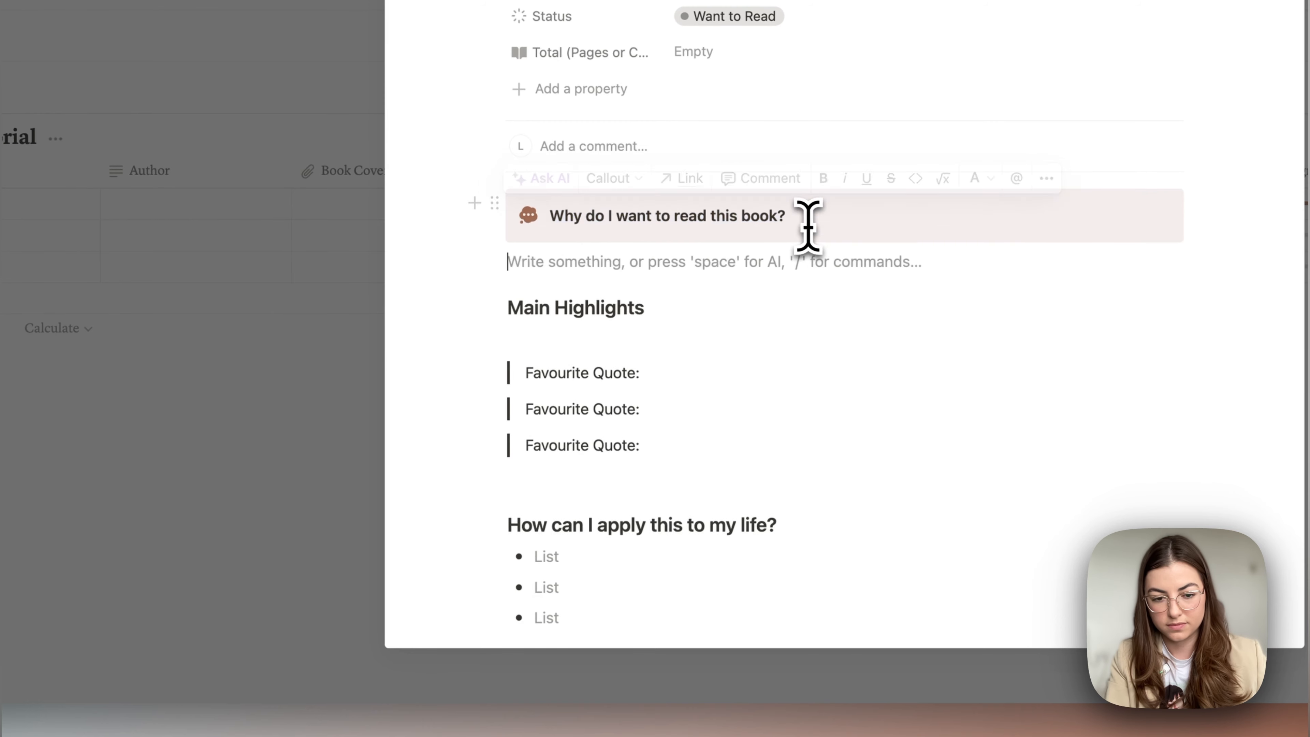
pyautogui.moveTo(494, 261); pyautogui.dragTo(594, 247)
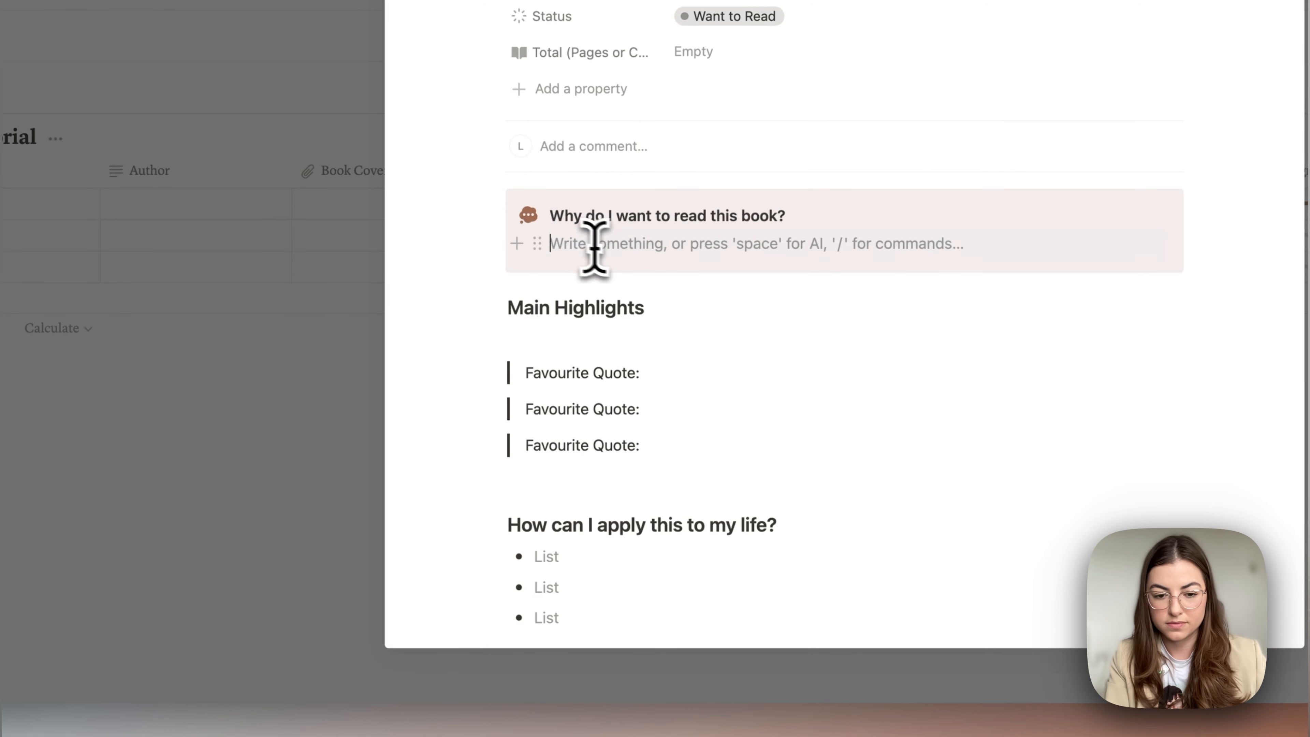
# - Add an empty line above the "Main Highlights" heading and a divider directly below it
pyautogui.click(506, 318)
pyautogui.press('Return')
pyautogui.click(665, 345)
pyautogui.press('Return')
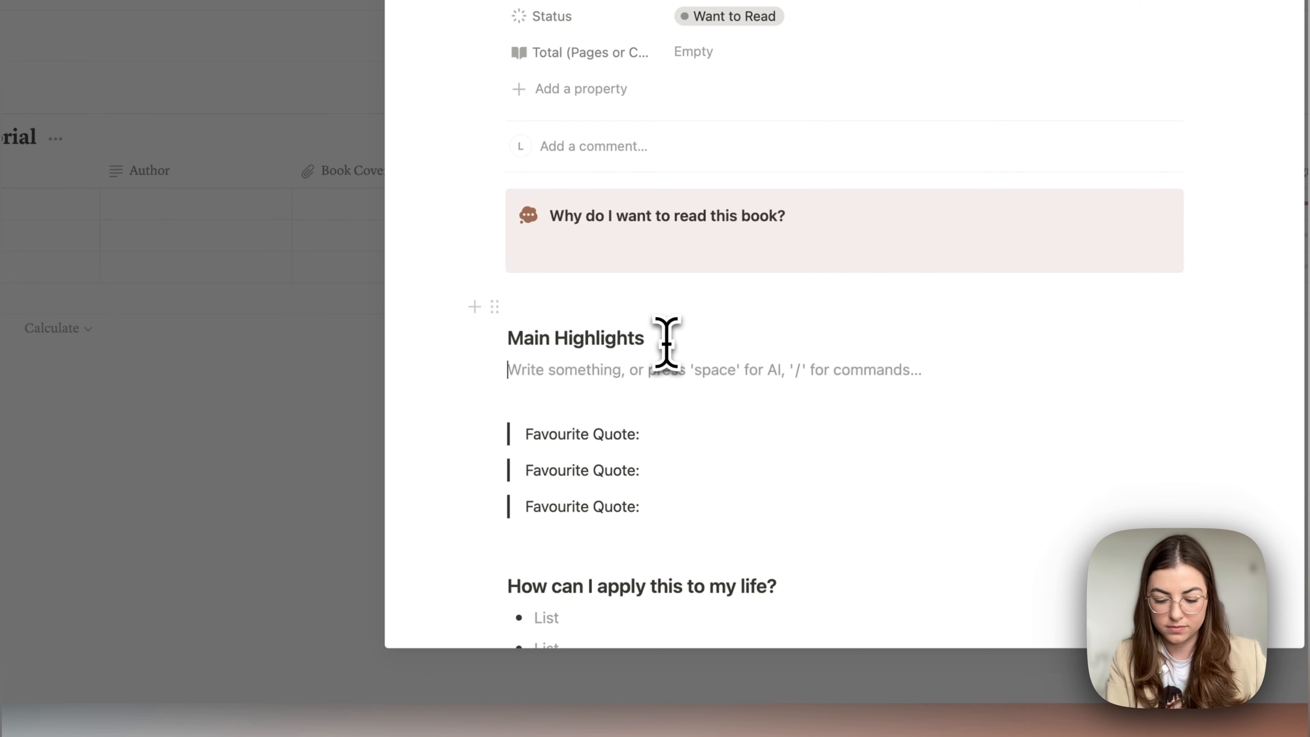
pyautogui.write('---')
# - Add a divider below the "How can I apply this to my life?" heading, keeping the three bullets under it
pyautogui.scroll(-4, 666, 345)
pyautogui.click(776, 433)
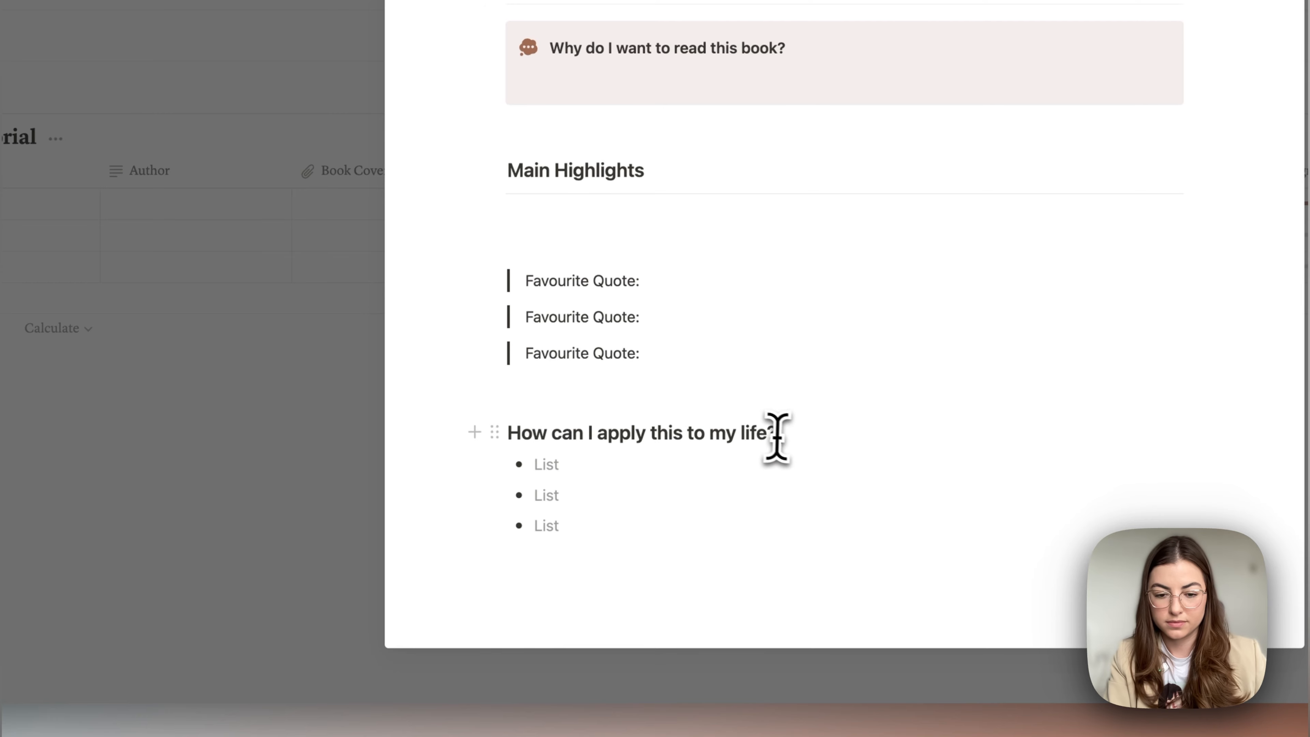
pyautogui.write('-')
pyautogui.press('BackSpace')
pyautogui.press('BackSpace')
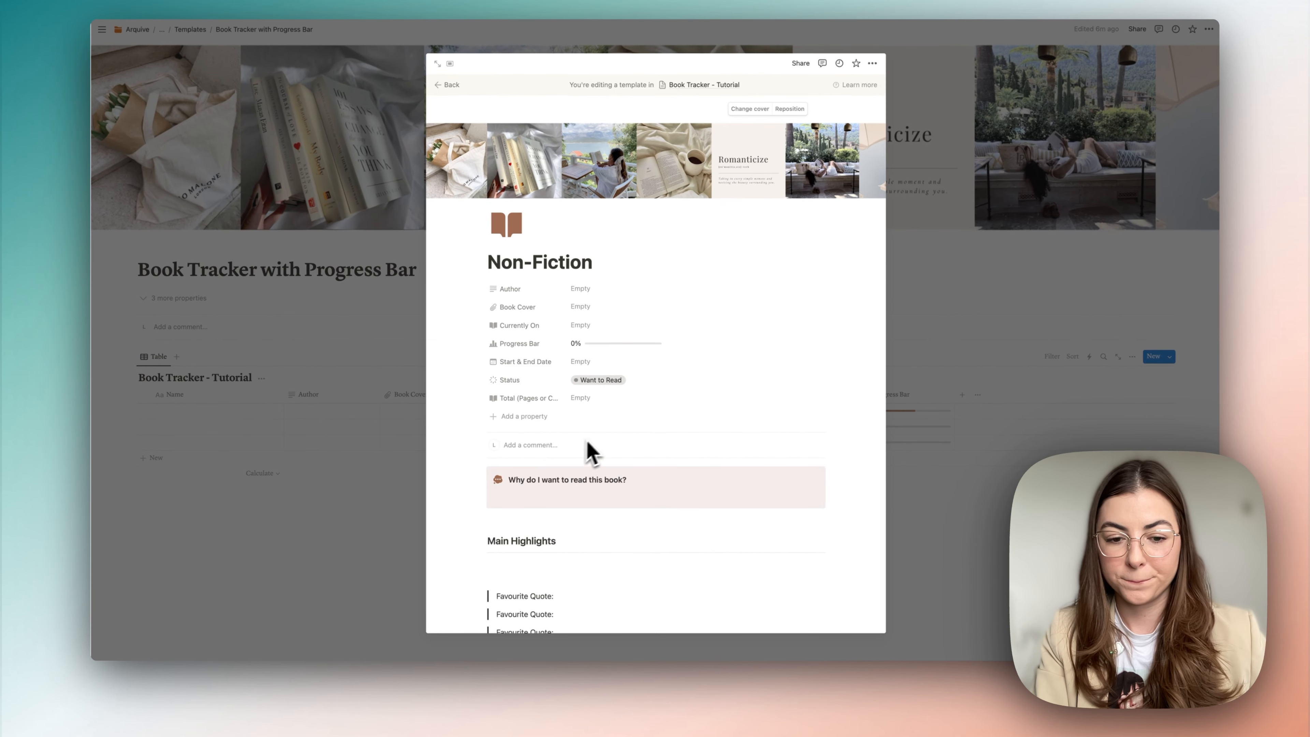
pyautogui.scroll(-3, 590, 453)
pyautogui.scroll(3, 602, 448)
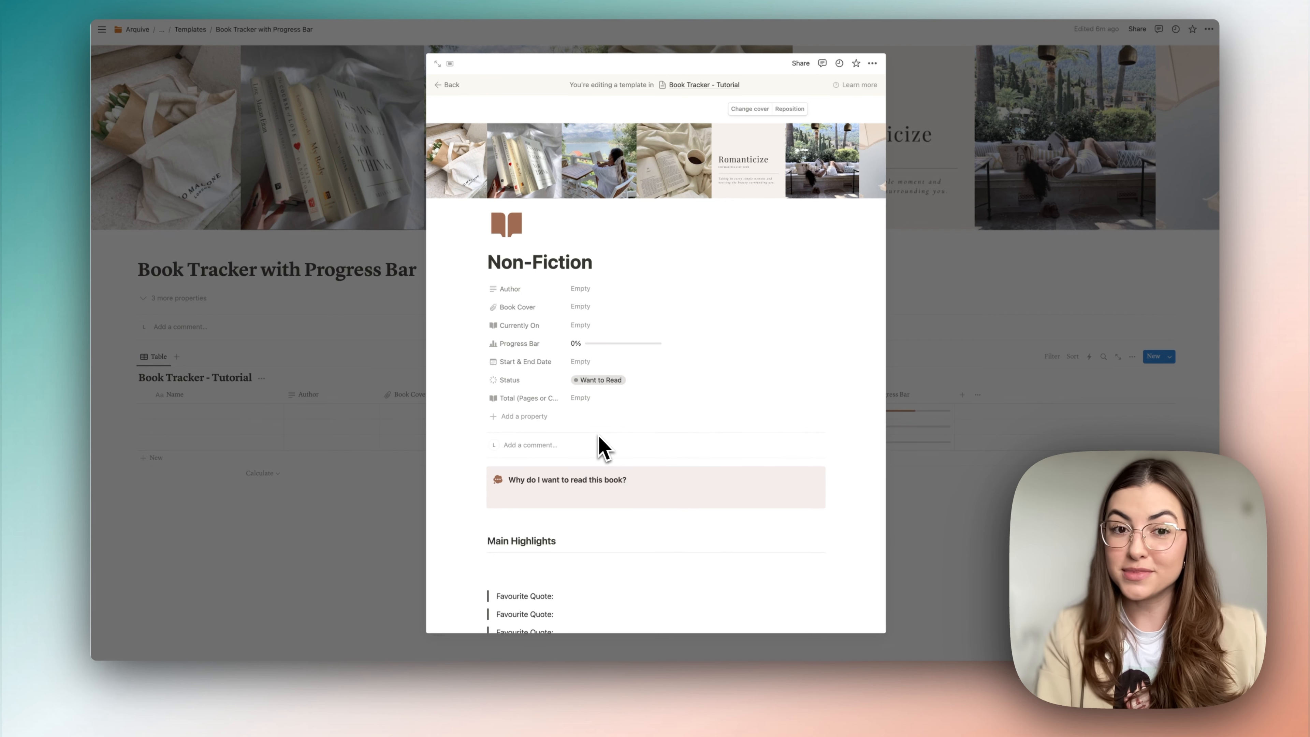
pyautogui.scroll(-2, 618, 356)
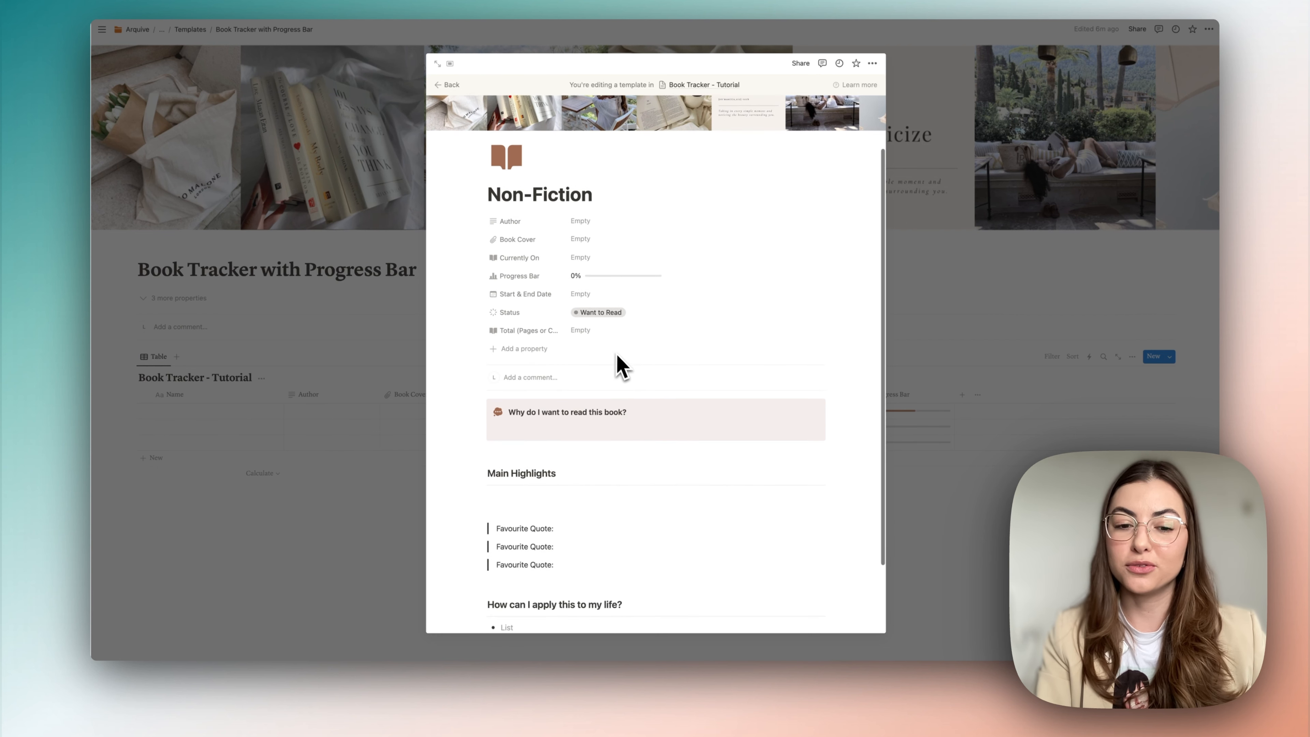
# - Close the finished Non-Fiction template and hide the title of the Book Tracker - Tutorial database
pyautogui.scroll(-2, 621, 365)
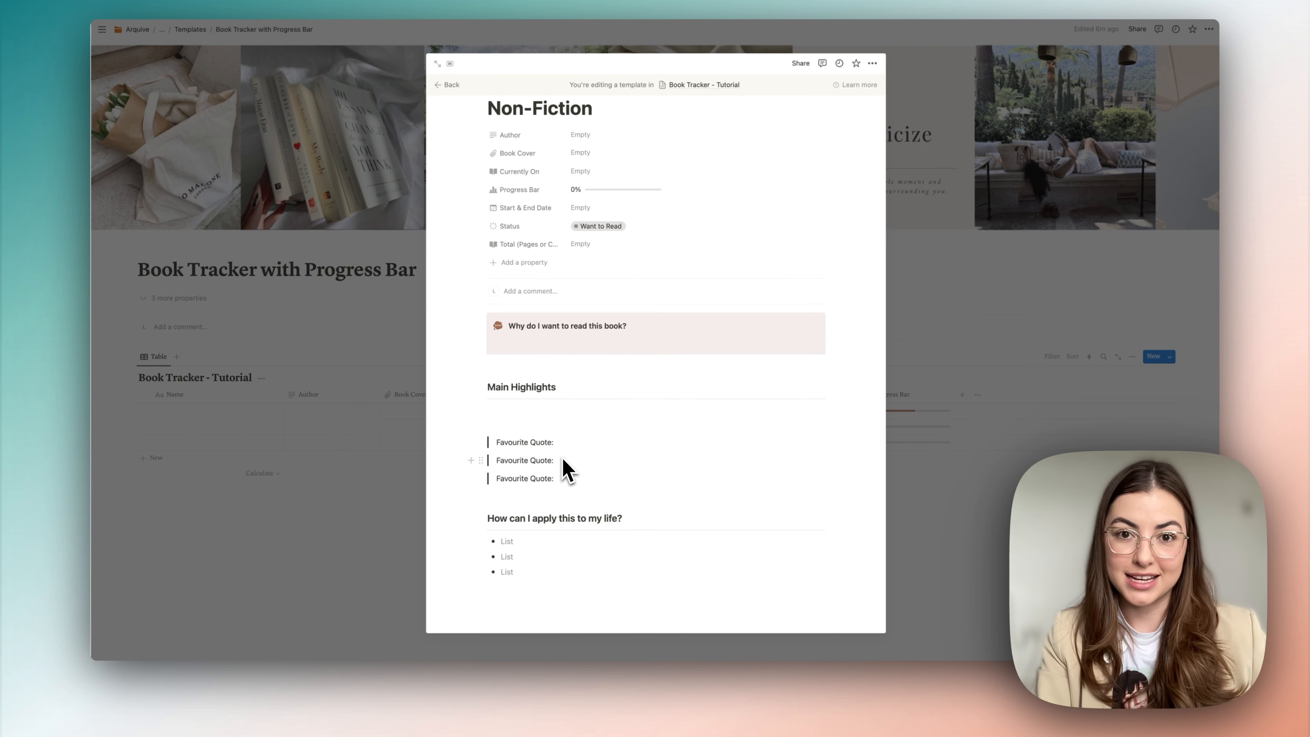
pyautogui.scroll(4, 567, 467)
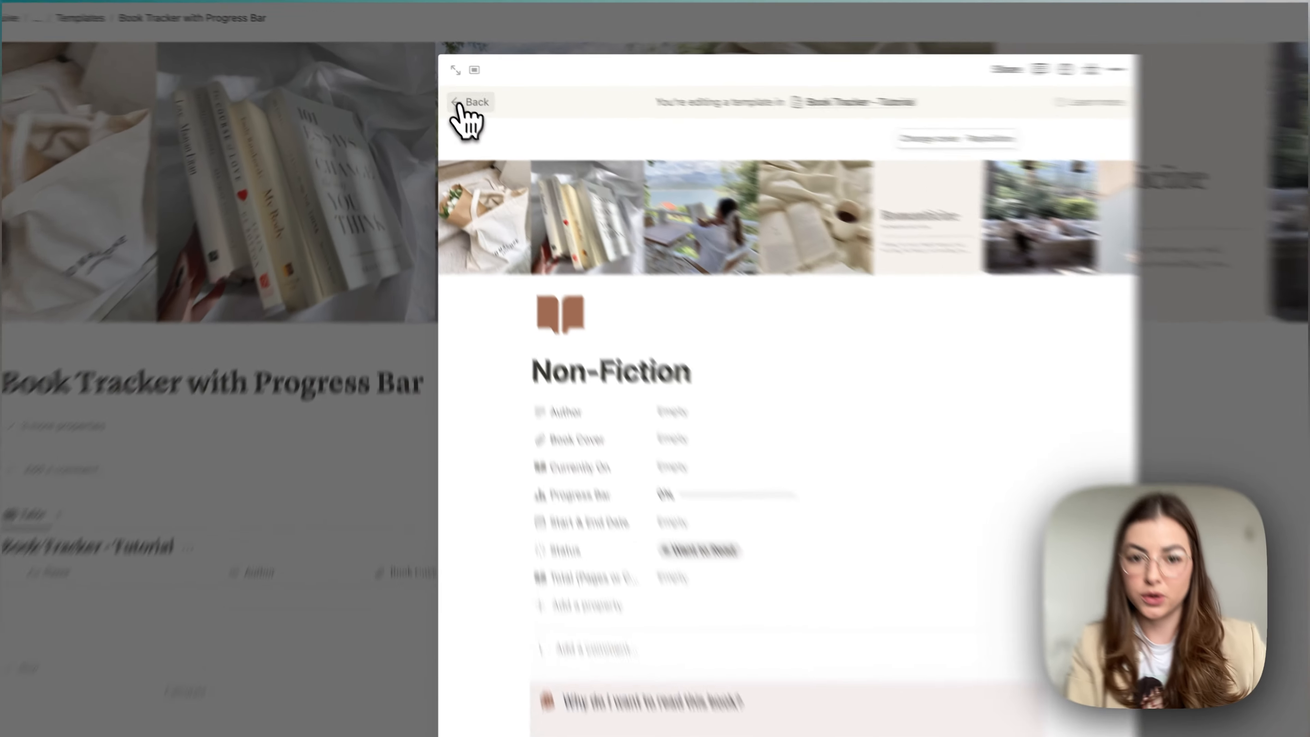
pyautogui.click(443, 86)
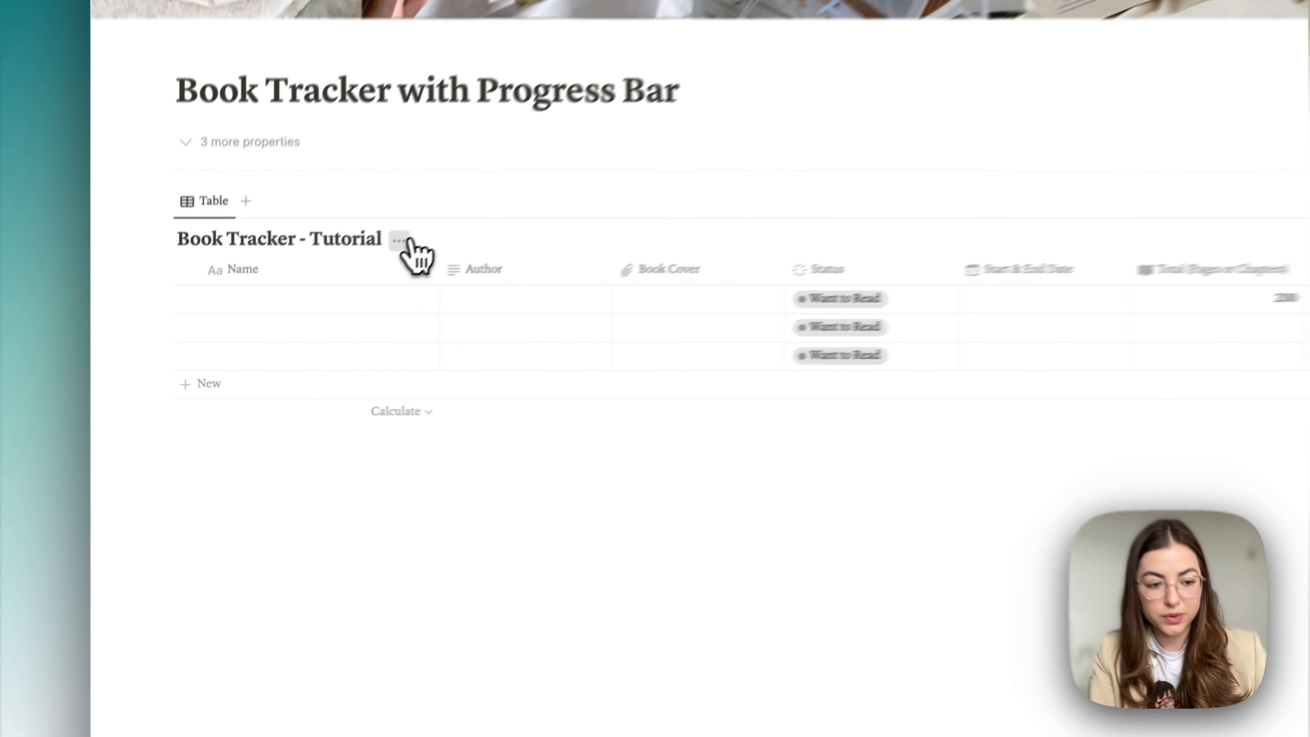
pyautogui.click(262, 353)
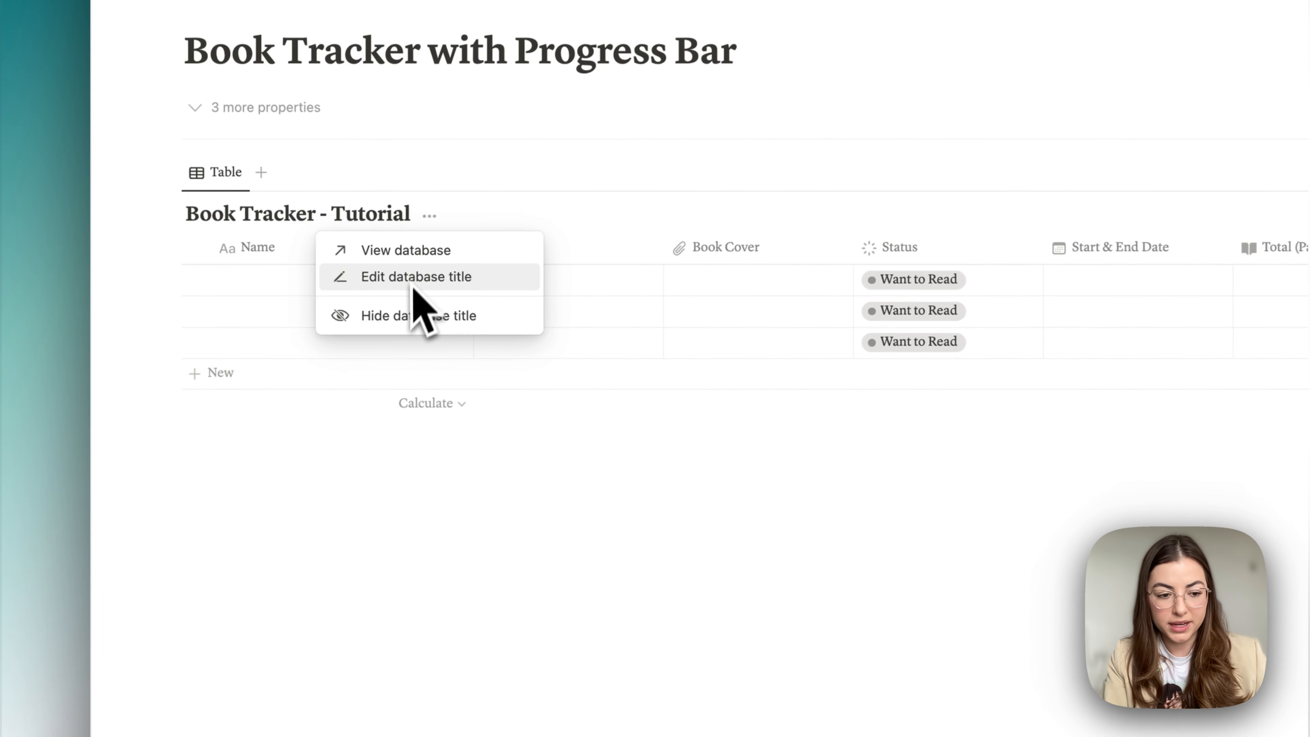
pyautogui.click(251, 402)
# - Add an empty line below the book table and insert a gallery database view underneath it
pyautogui.click(427, 447)
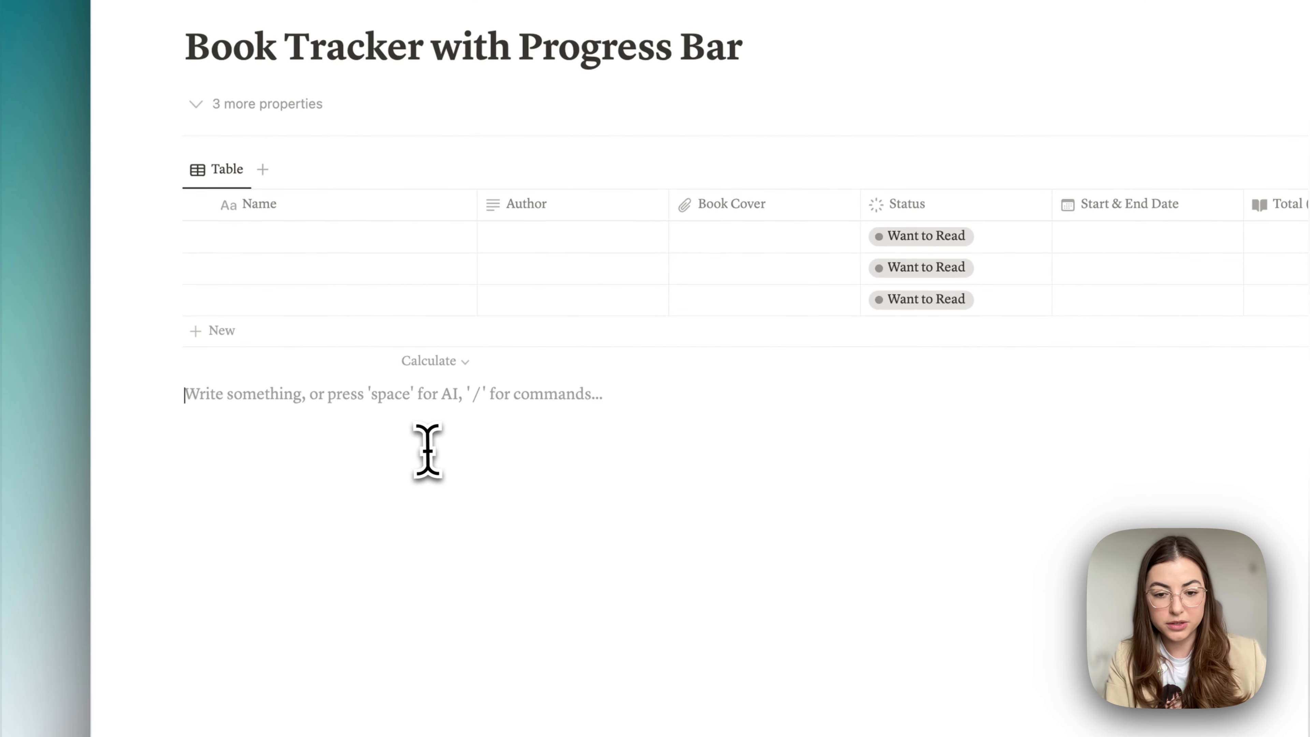
pyautogui.press('Return')
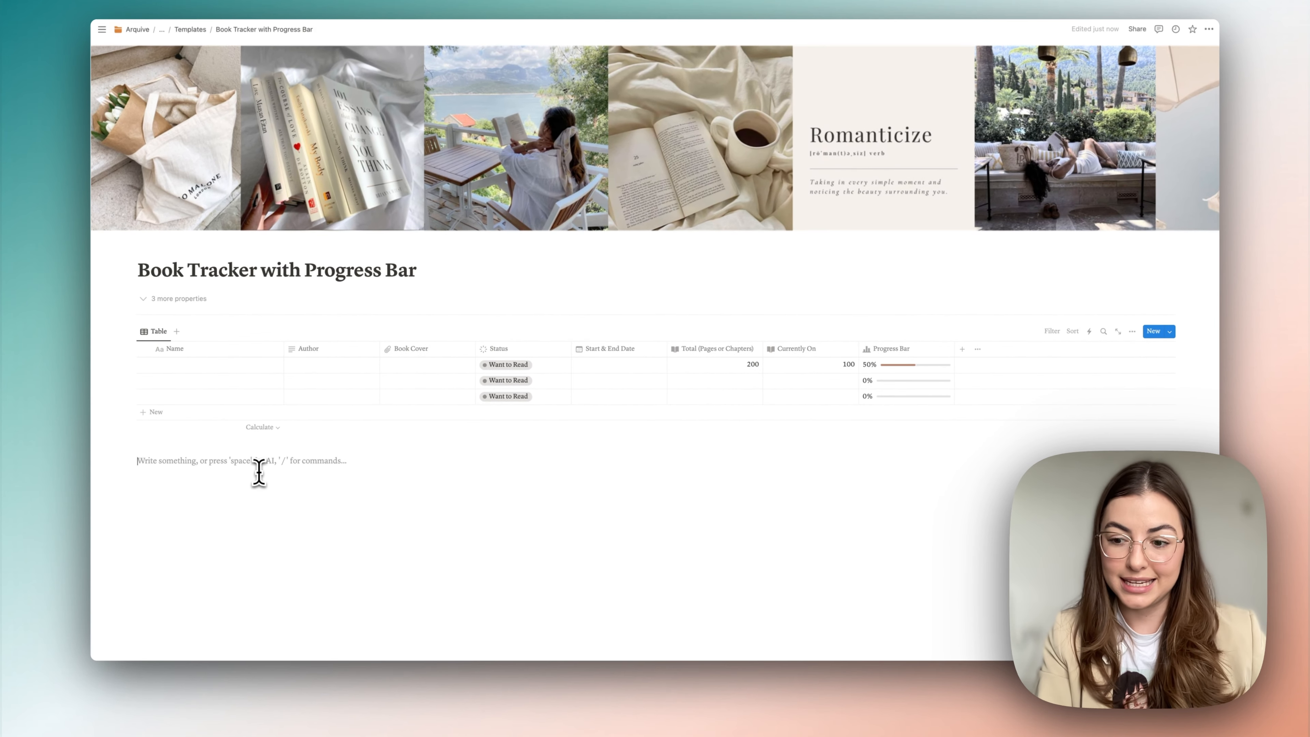
pyautogui.write('/')
pyautogui.press('BackSpace')
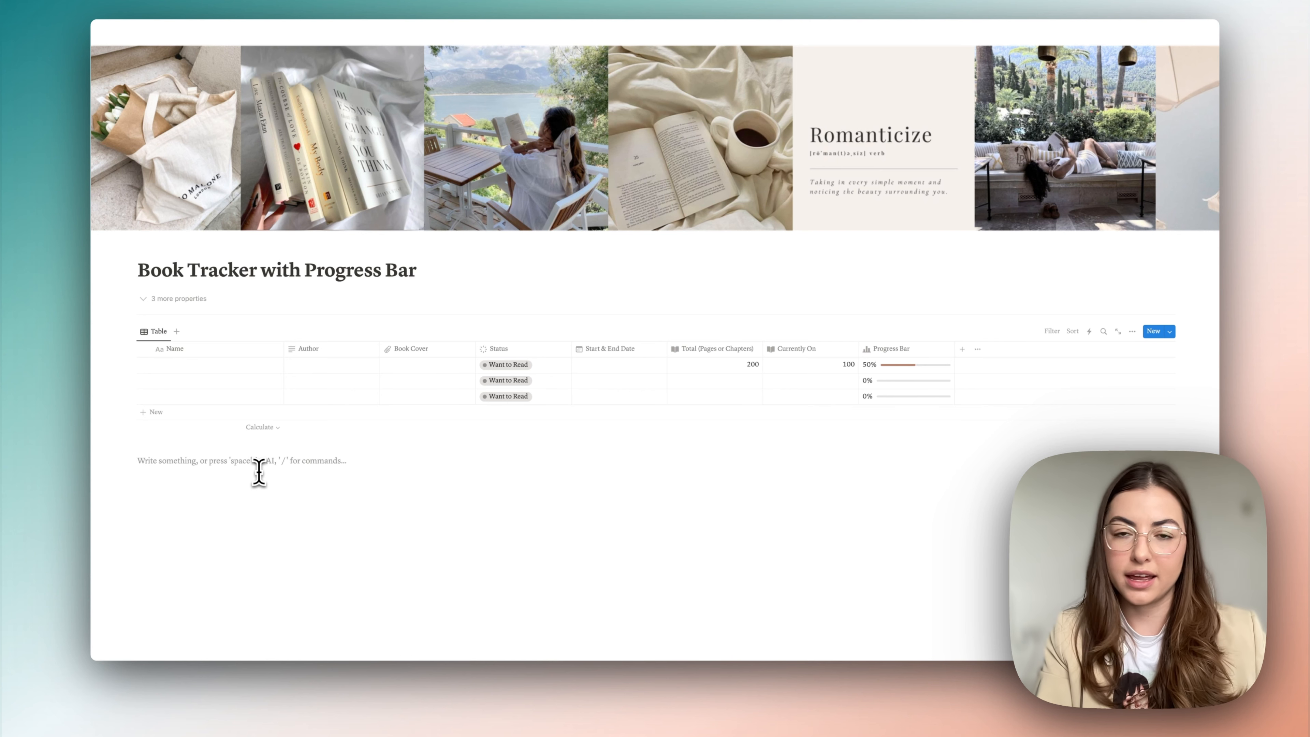
pyautogui.write('/')
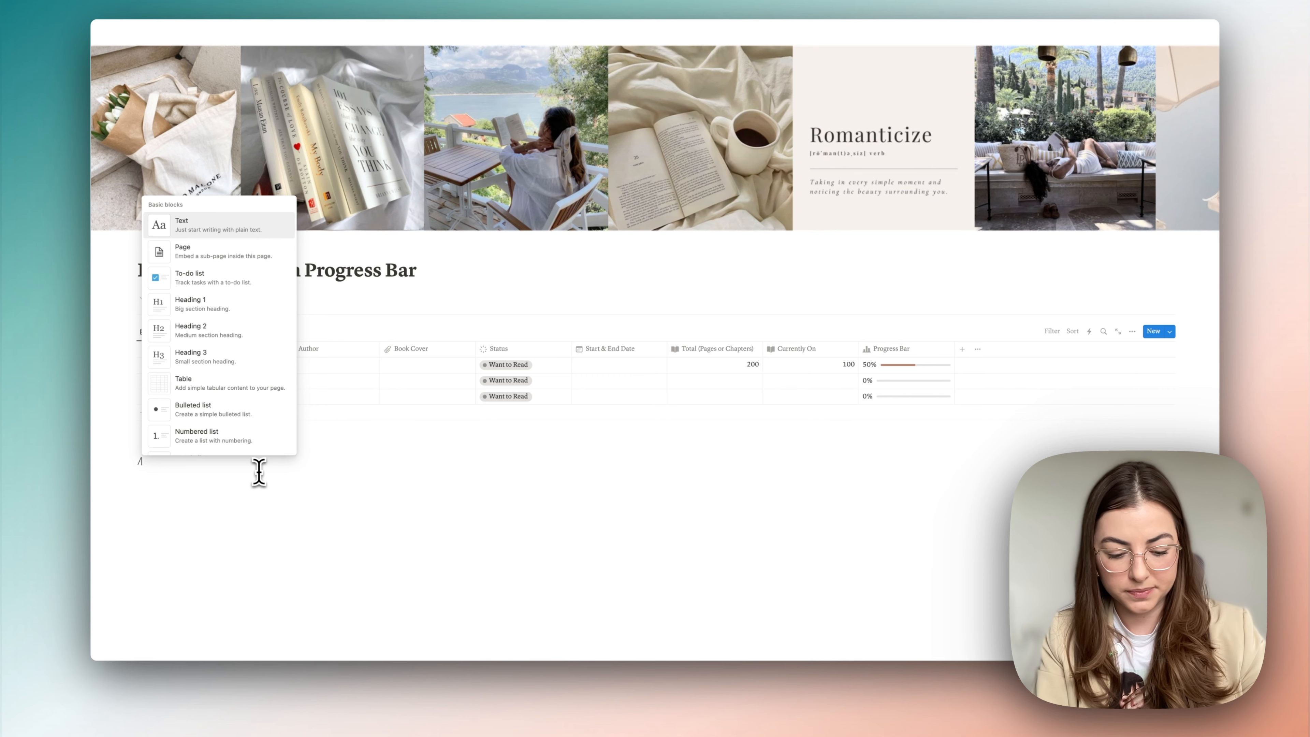
pyautogui.write('gall')
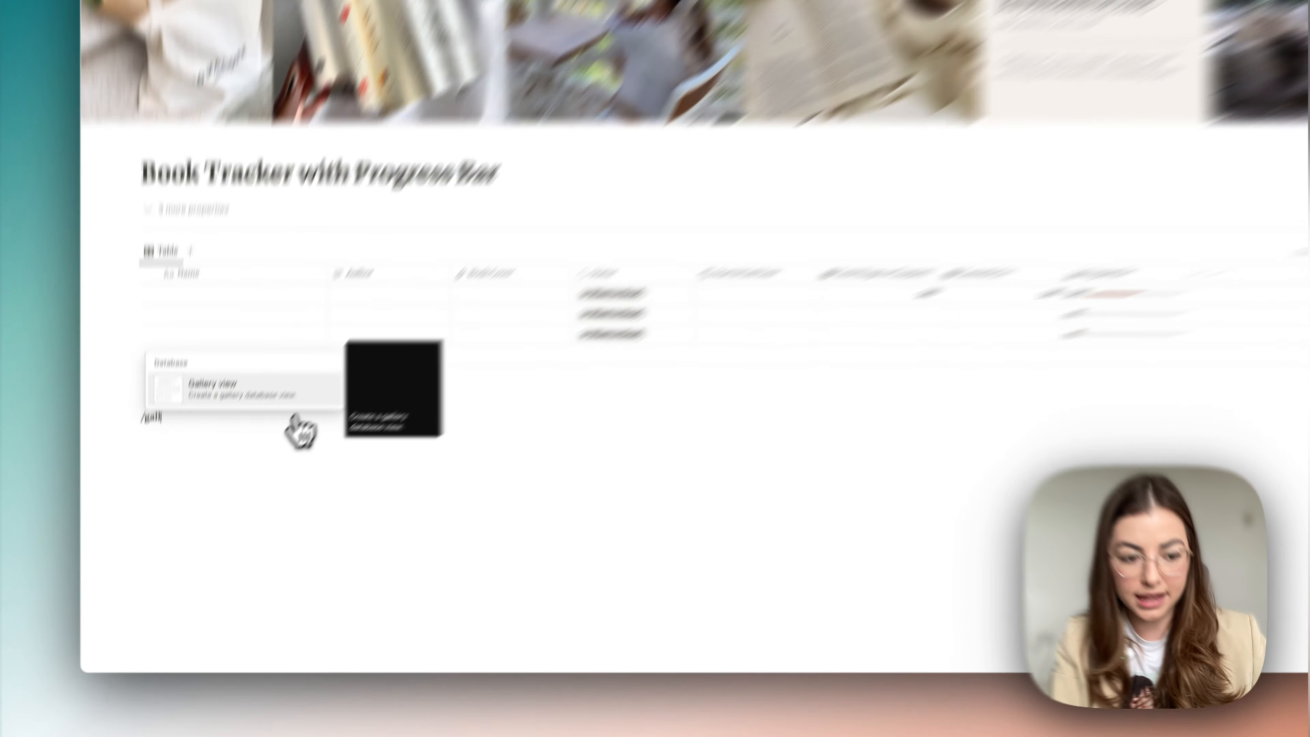
pyautogui.click(222, 438)
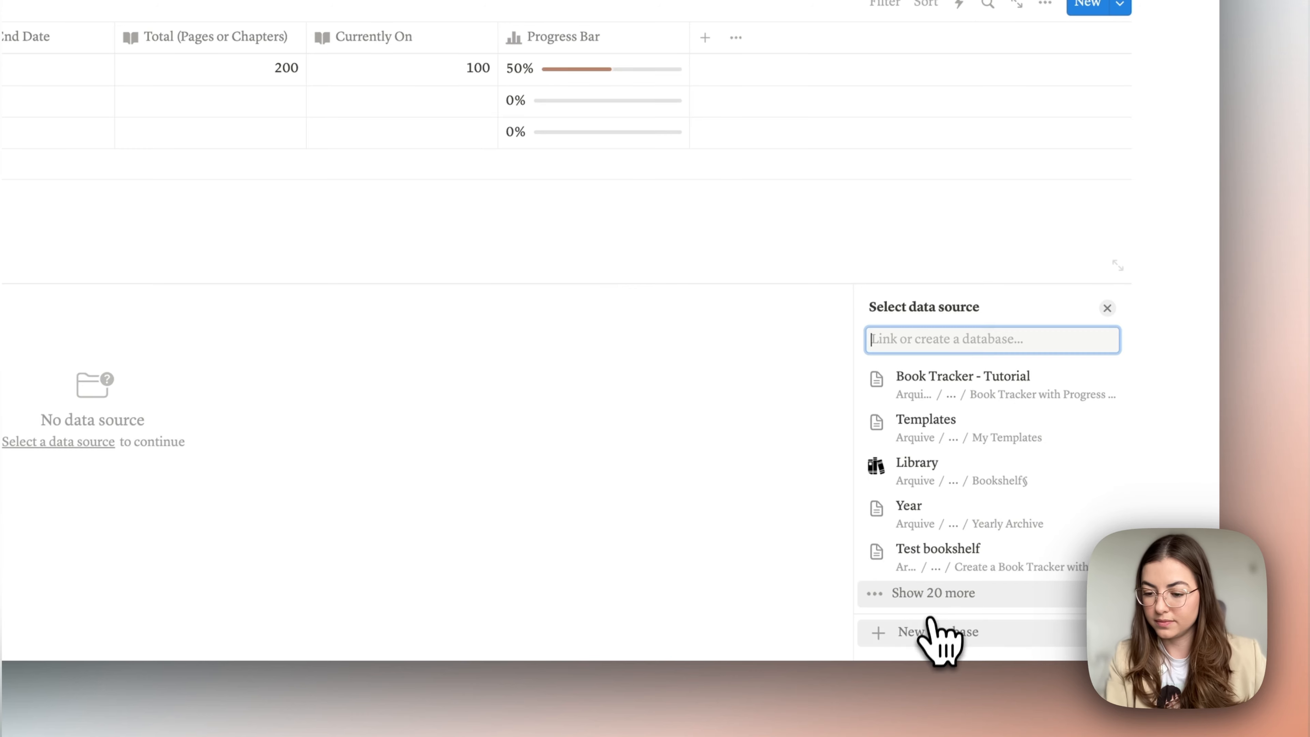
# - Create a new database as the data source of the inserted view and title it "Year - Book Tracker Tutorial"
pyautogui.click(931, 630)
pyautogui.write('Year - Book Tra')
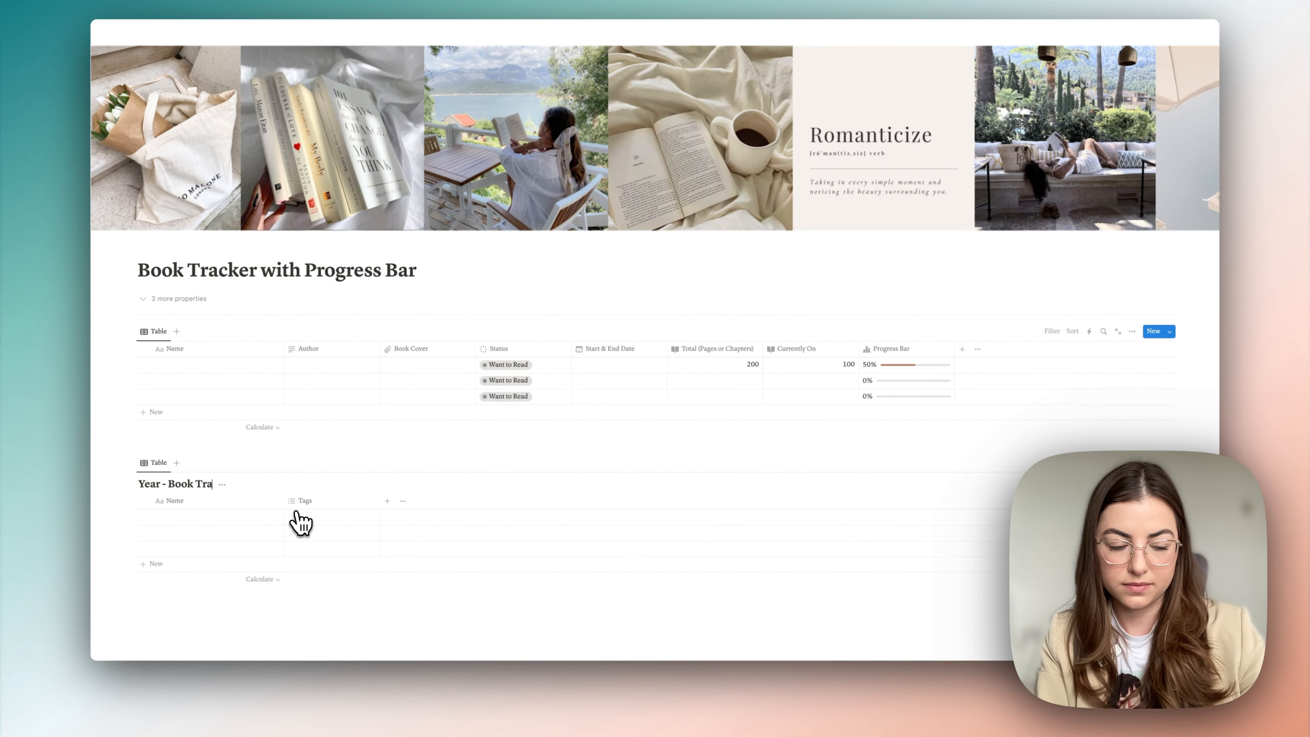
pyautogui.write('cker Tutorial')
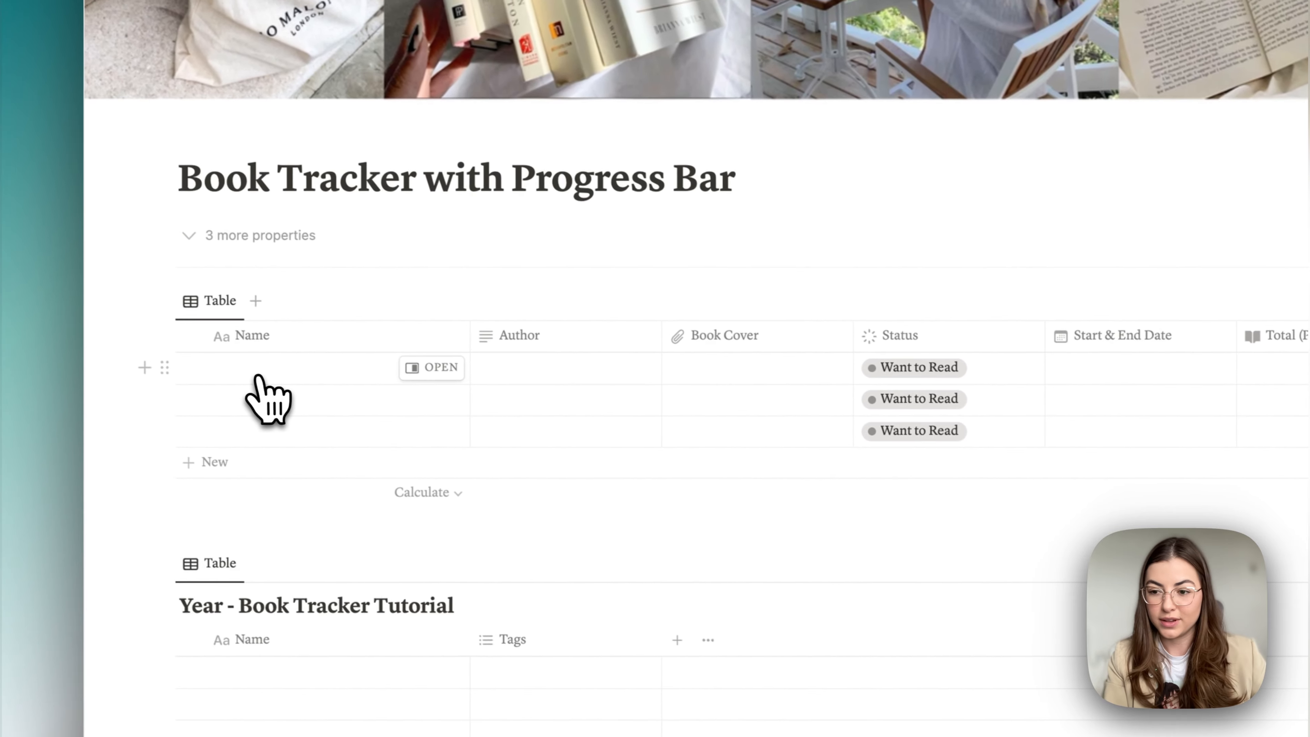
# - Open the first row of the upper book table as a page and title it "Essentialism"
pyautogui.click(436, 369)
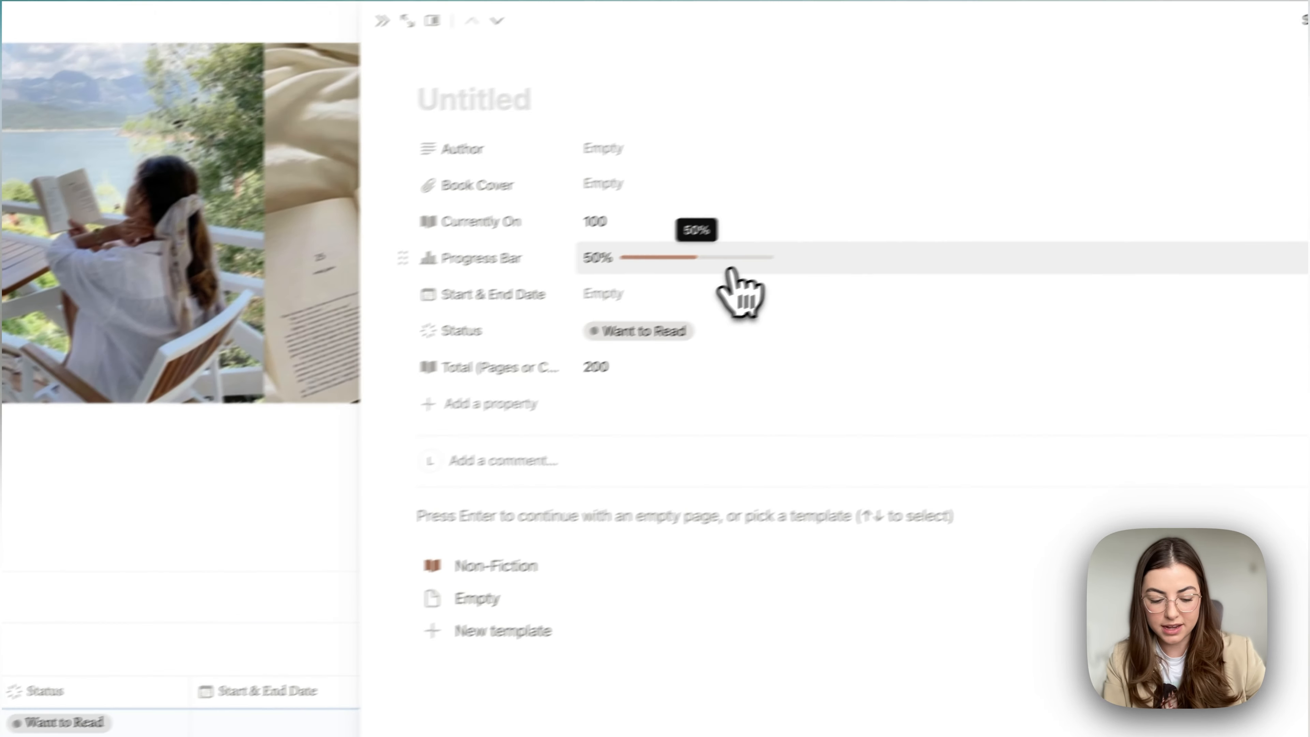
pyautogui.write('Es')
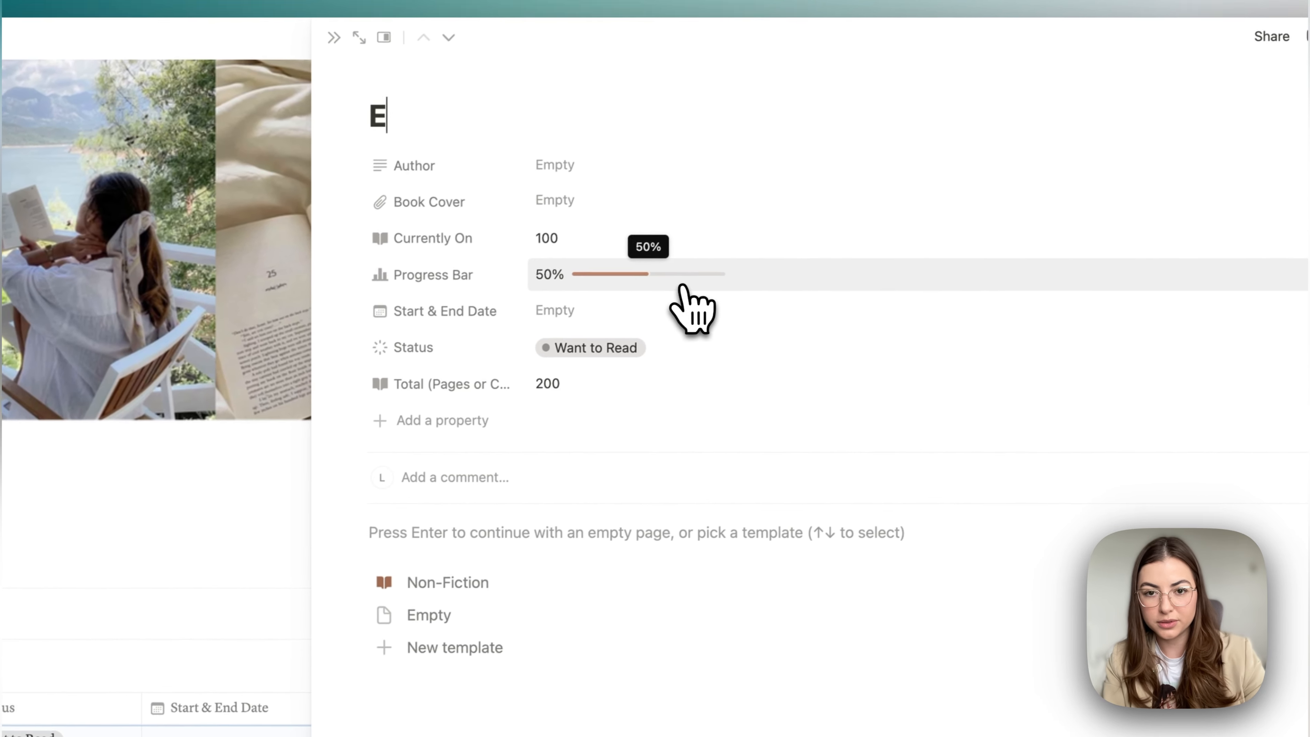
pyautogui.write('sentialm')
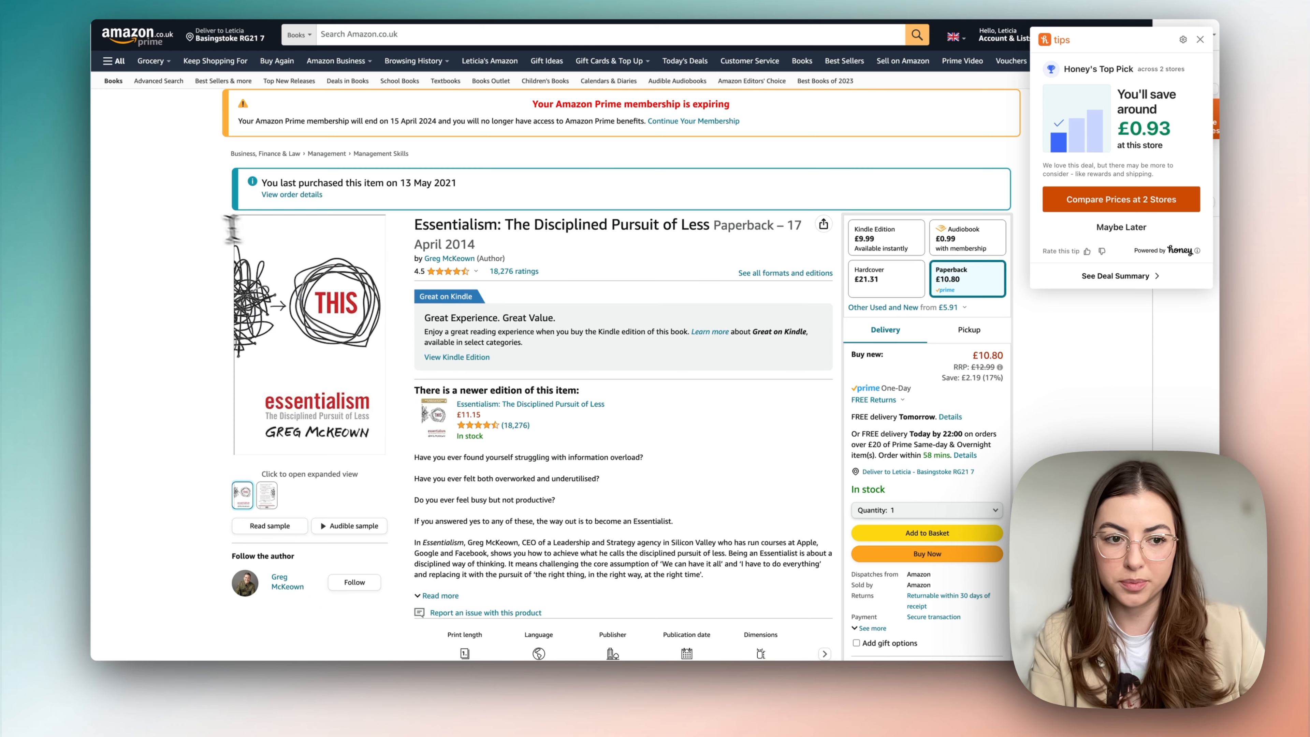
# - On the Amazon page for Essentialism, enlarge the book cover, save the image as a JPG, and close the enlarged view
pyautogui.click(282, 258)
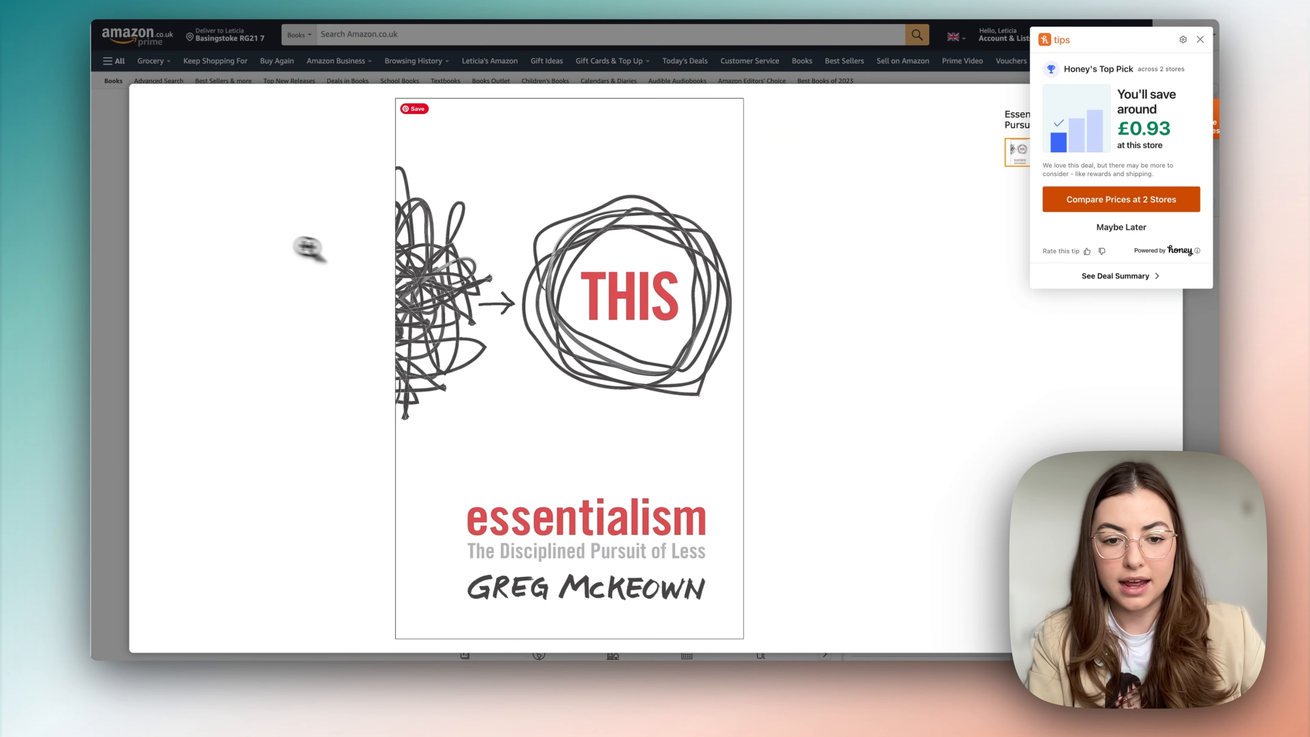
pyautogui.click(547, 323)
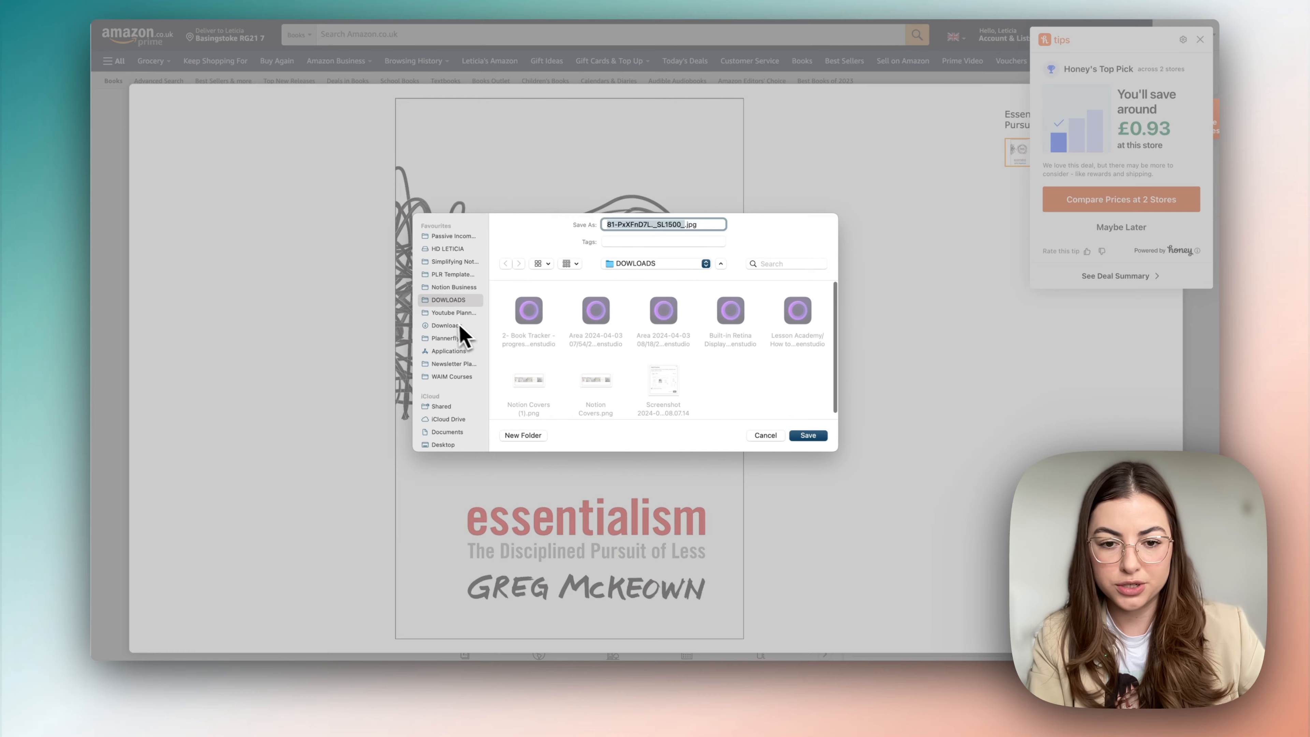
pyautogui.press('Return')
pyautogui.click(220, 79)
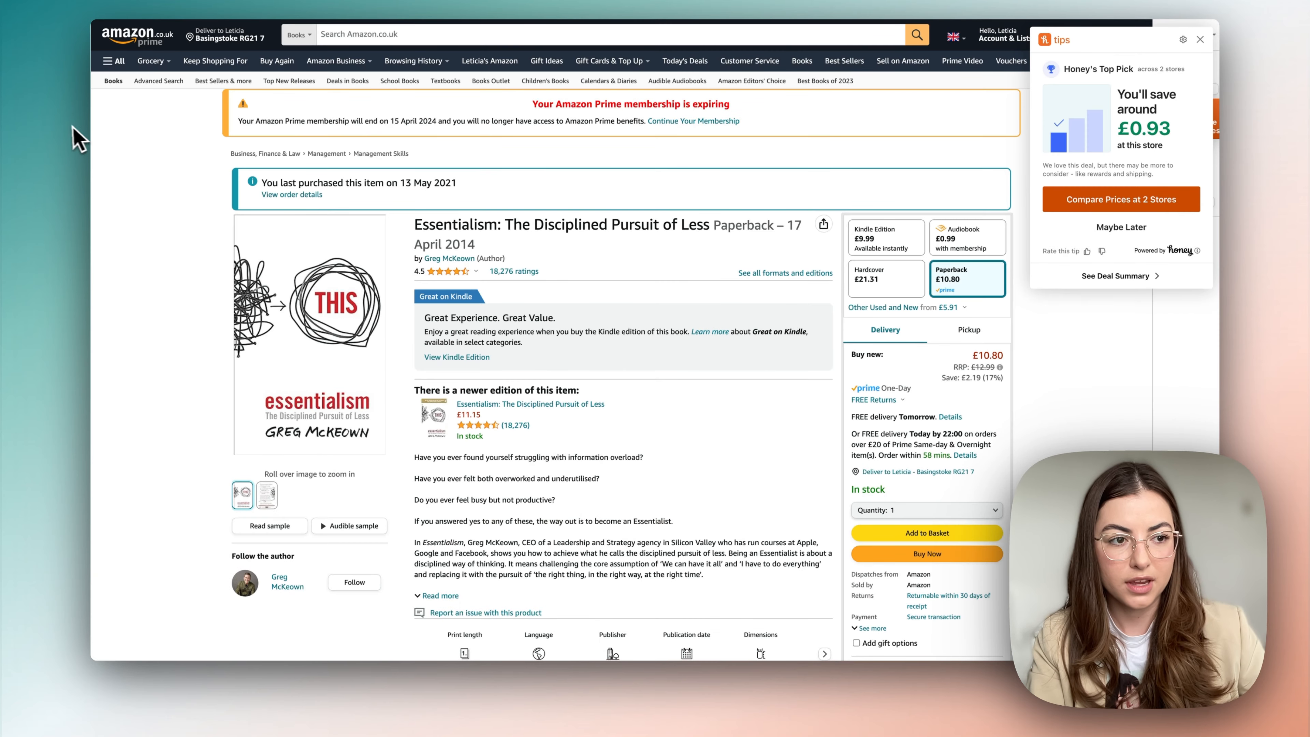
pyautogui.click(59, 118)
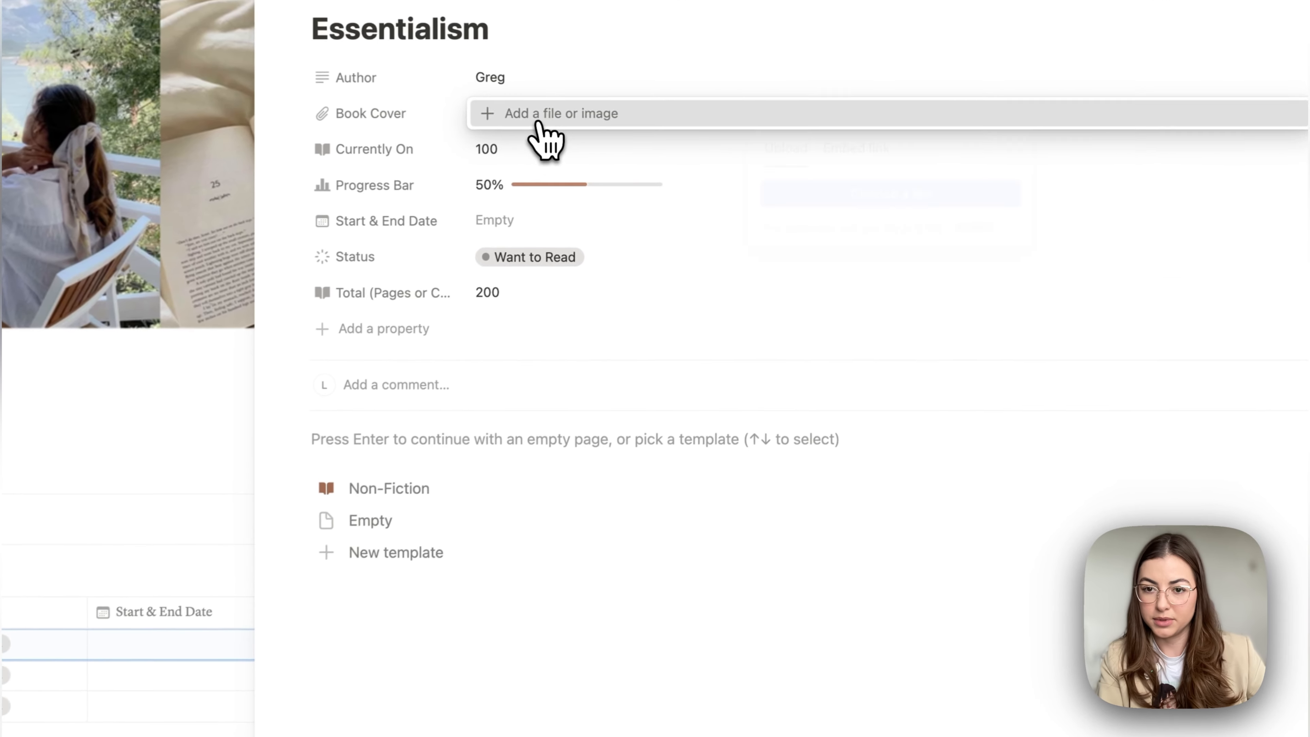
# - Back in Notion, upload the saved cover image to the Book Cover property of the Essentialism page
pyautogui.click(807, 113)
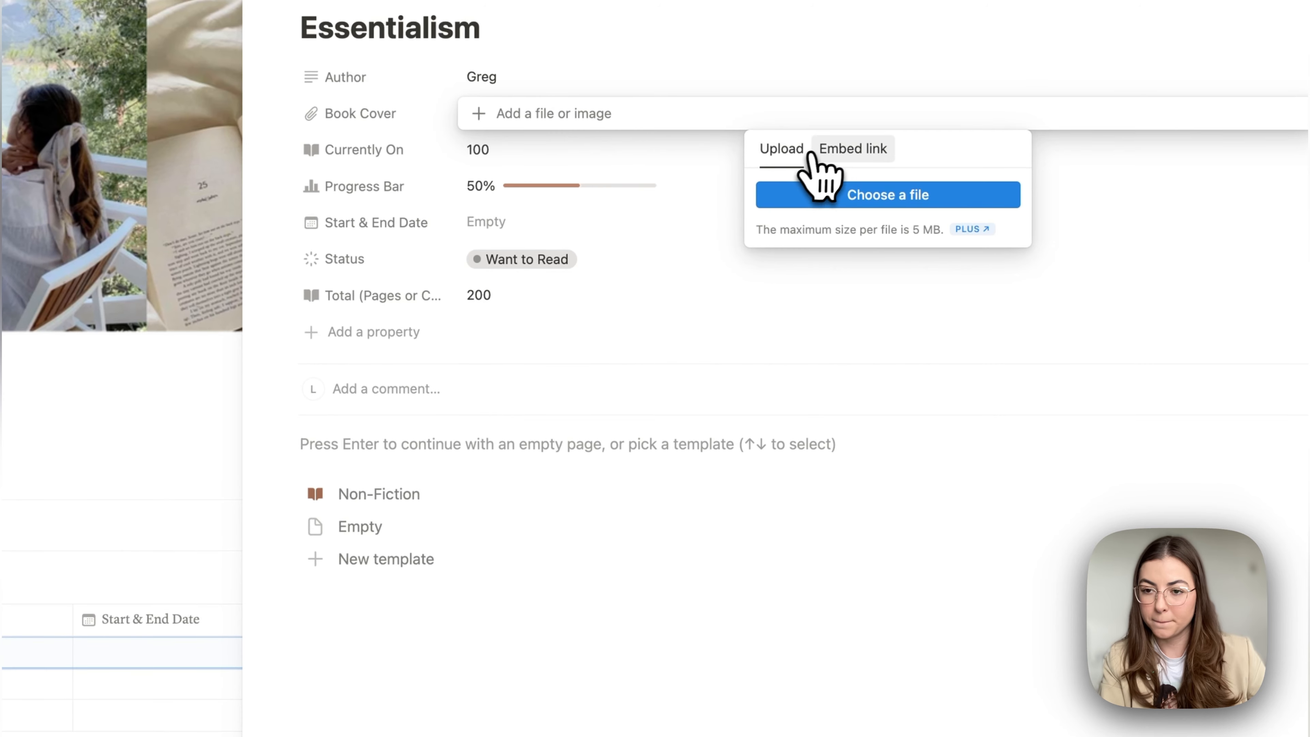
pyautogui.click(824, 150)
pyautogui.click(803, 149)
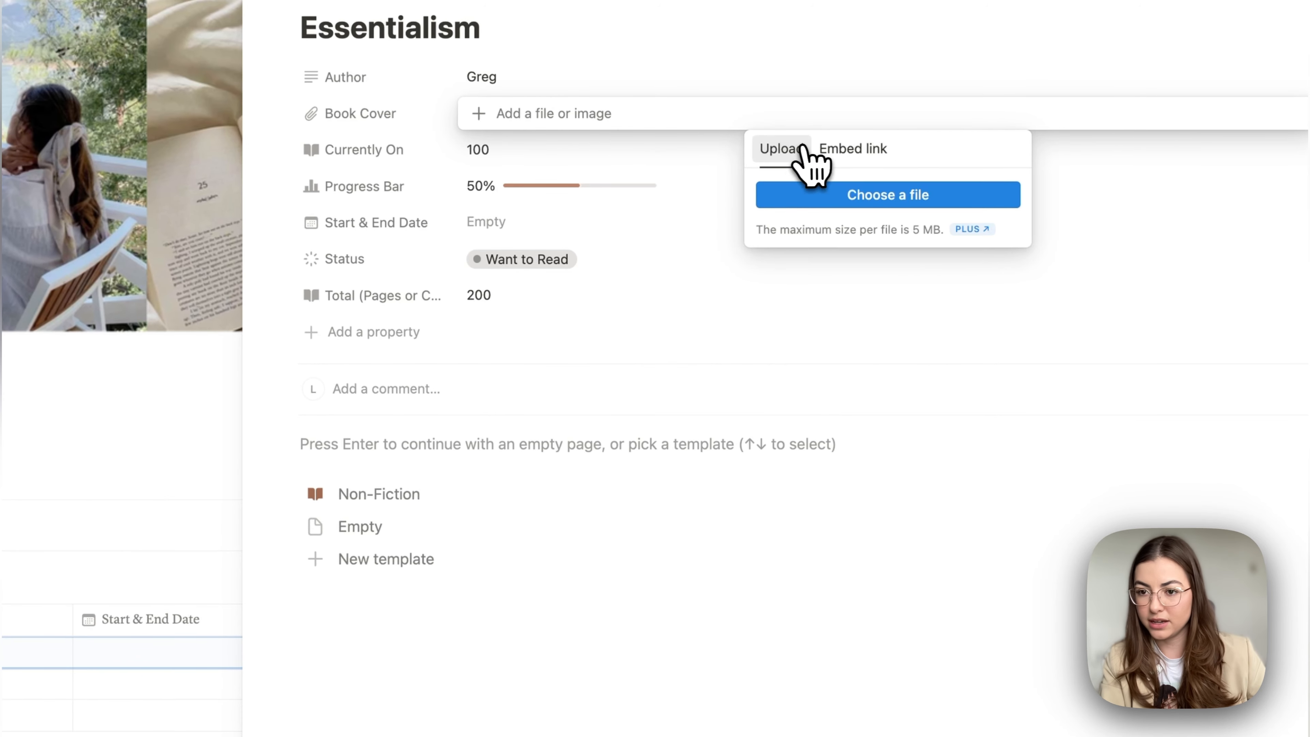
pyautogui.click(814, 199)
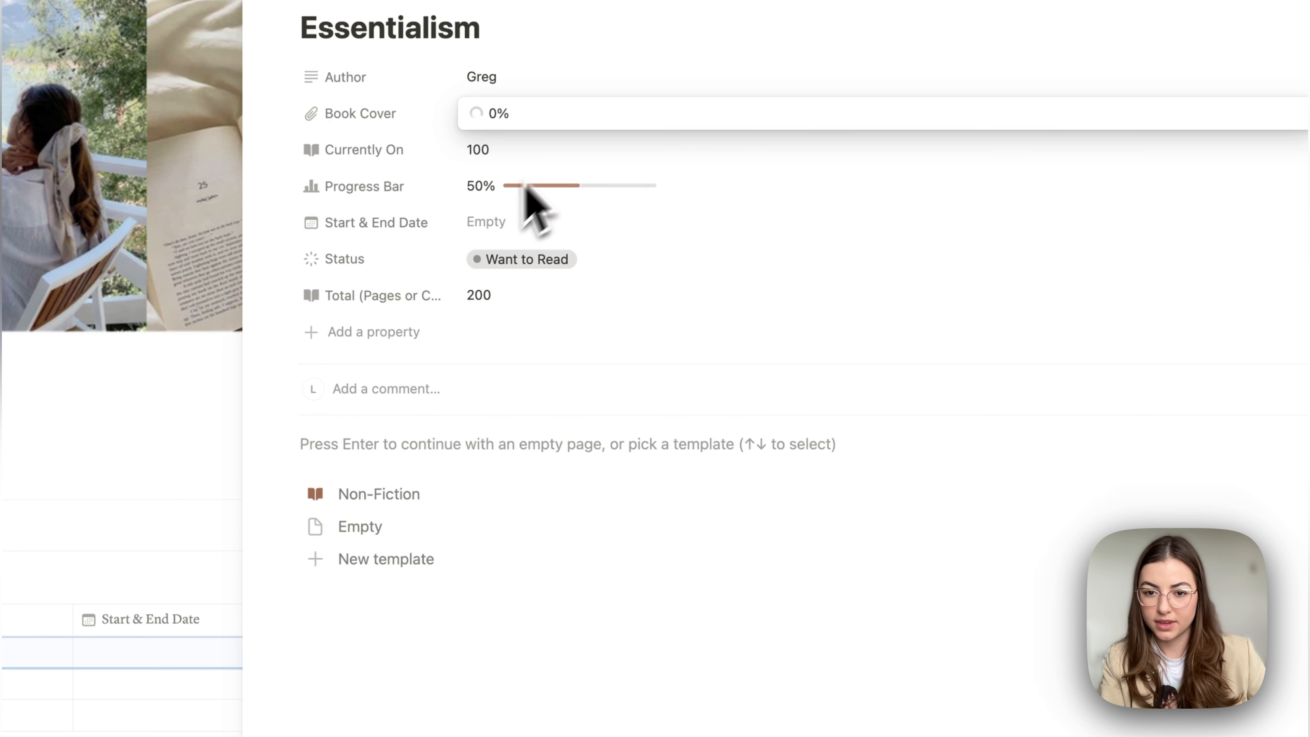
# - Add a URL property named "Link" to the Essentialism page
pyautogui.click(370, 335)
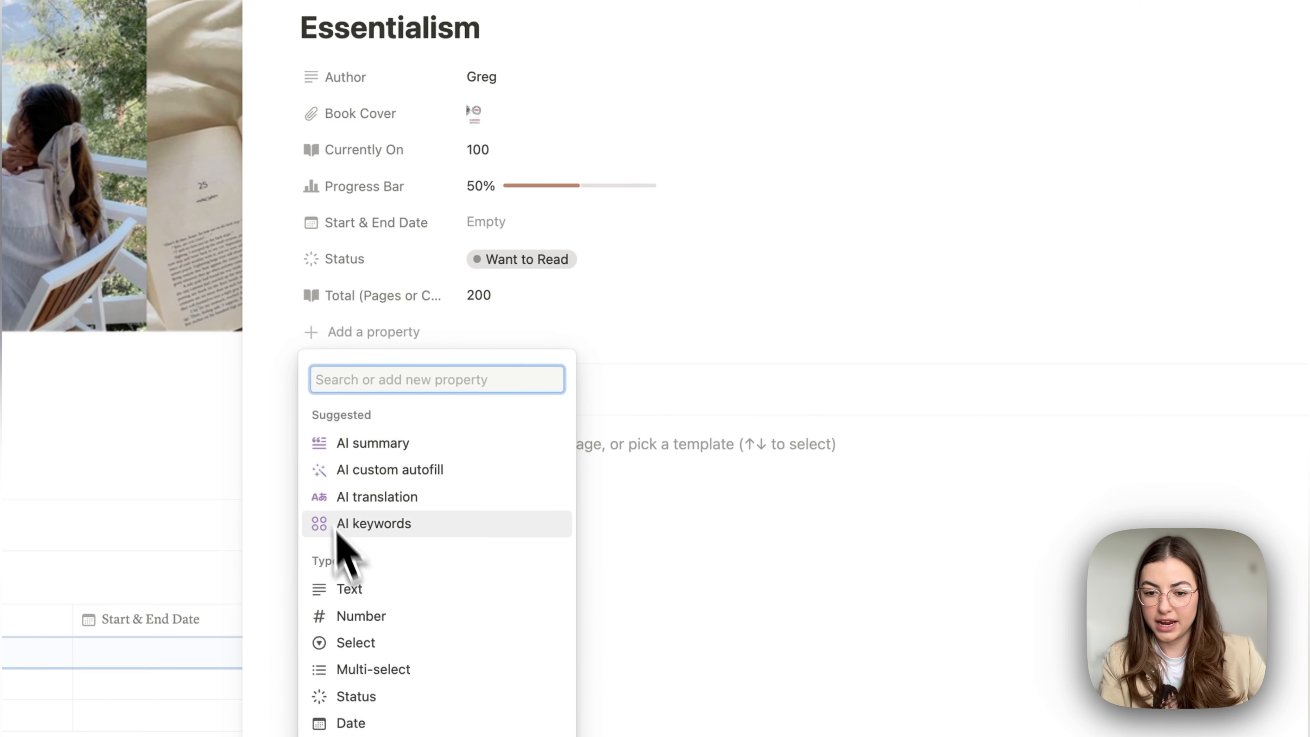
pyautogui.write('lin')
pyautogui.press('BackSpace')
pyautogui.press('BackSpace')
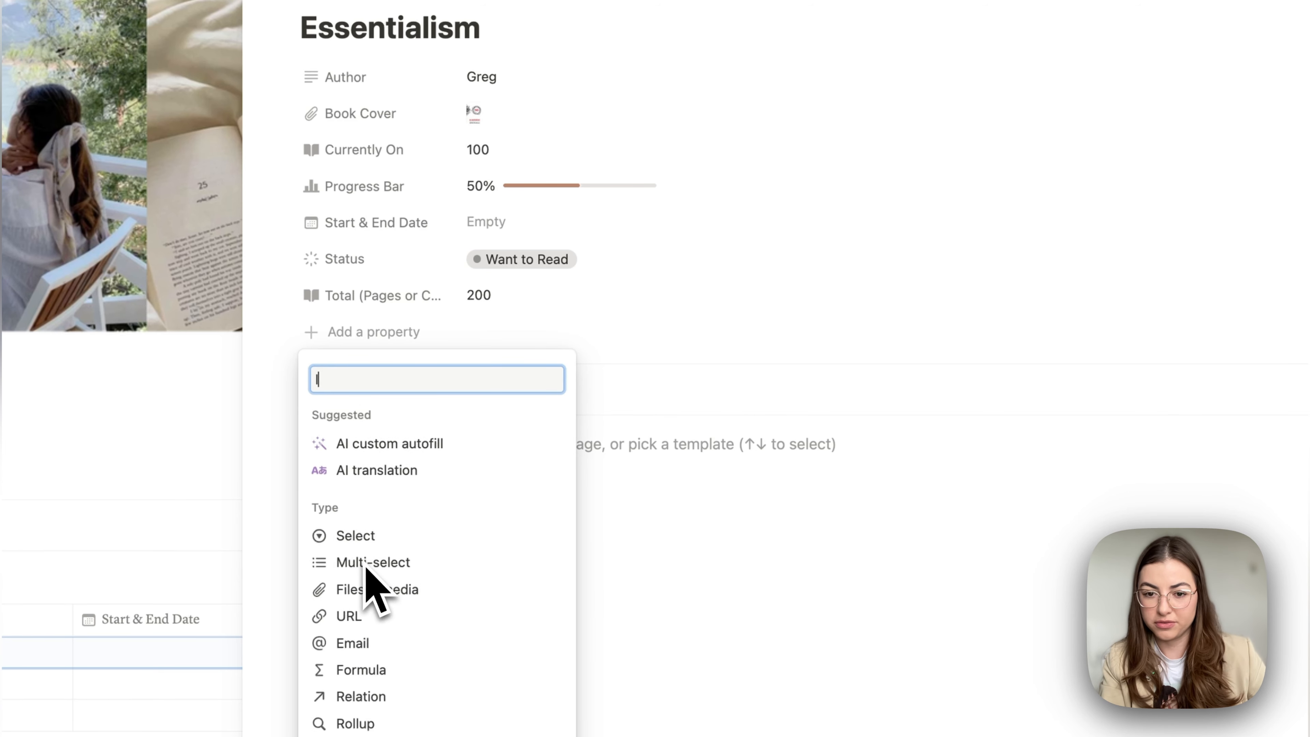
pyautogui.press('BackSpace')
pyautogui.click(392, 735)
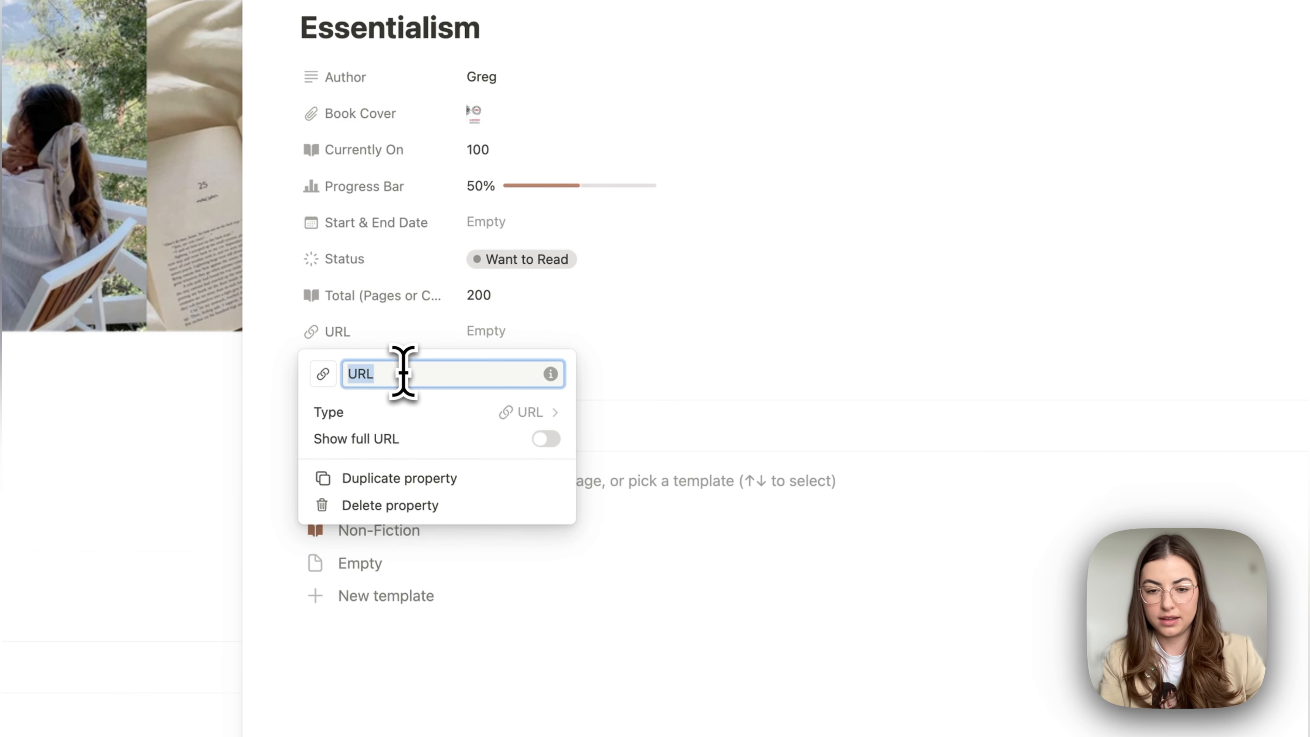
pyautogui.write('Link')
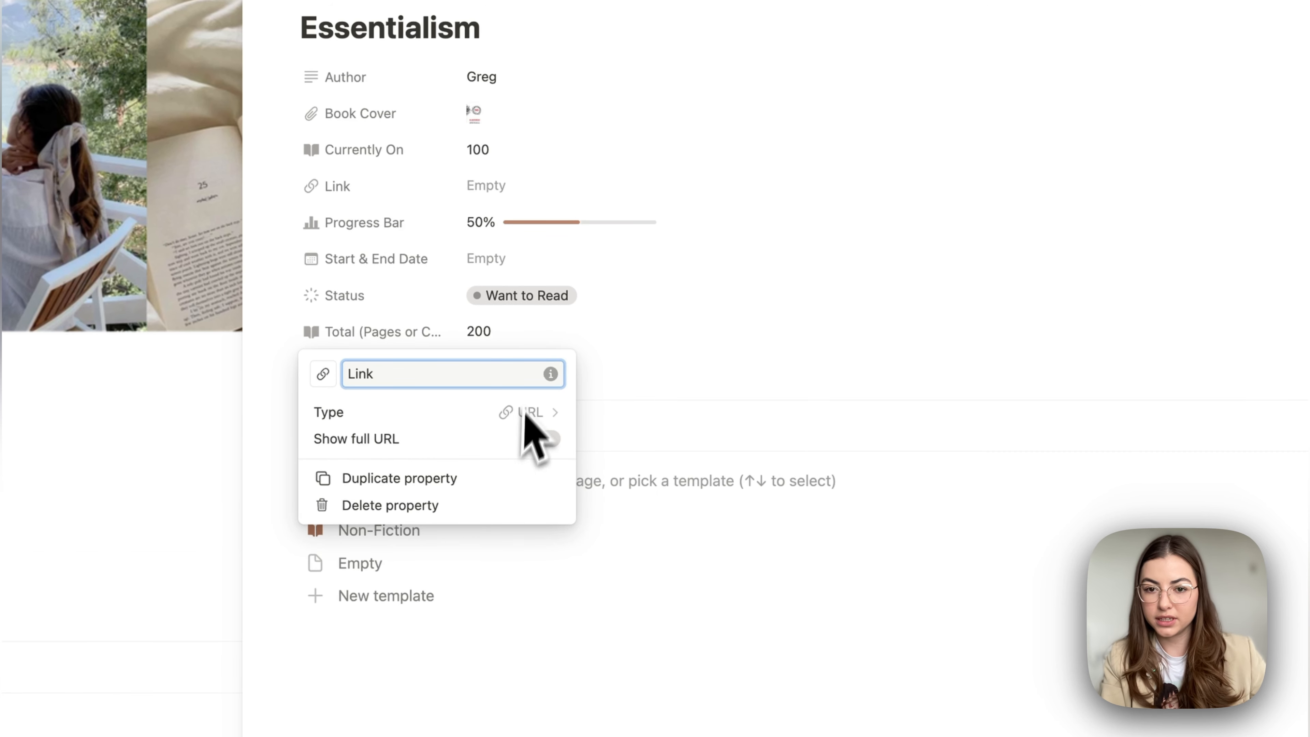
pyautogui.press('Escape')
# - Paste the book's amazon.co.uk address into the Link property of the Essentialism page
pyautogui.click(503, 189)
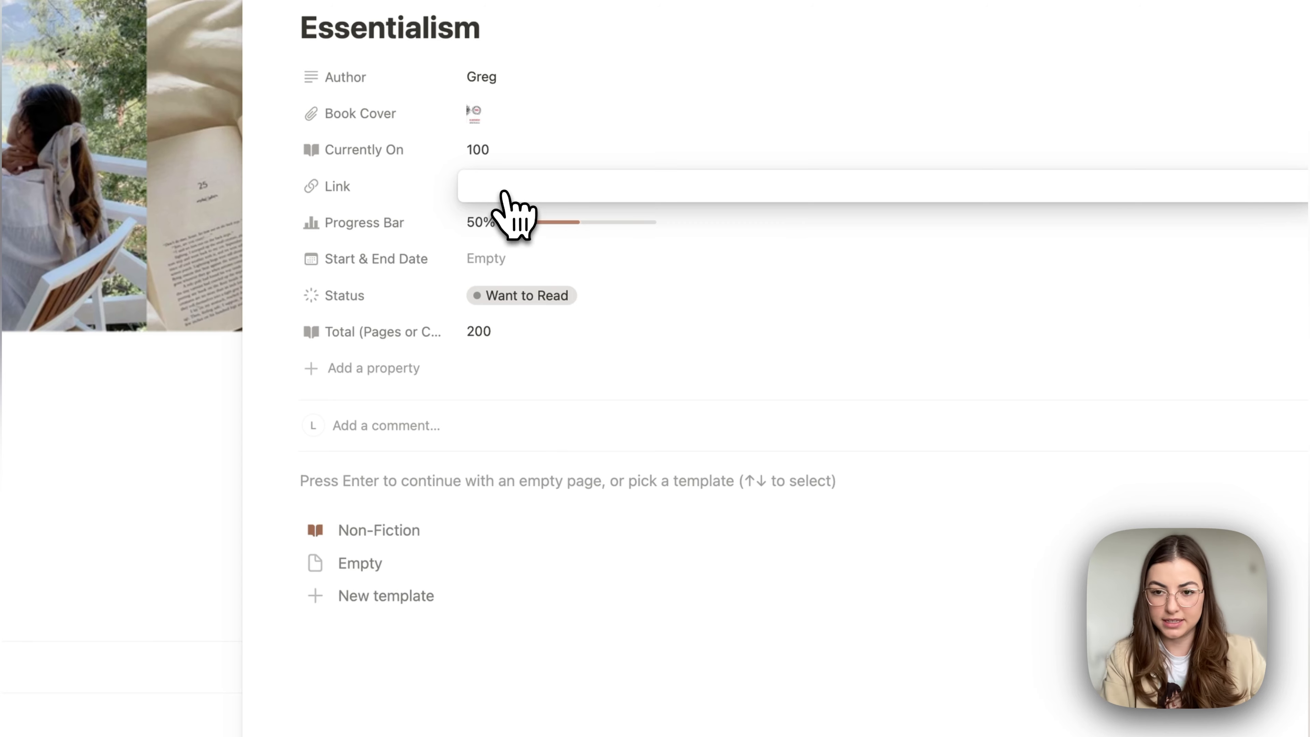
pyautogui.press('super+v')
pyautogui.press('Return')
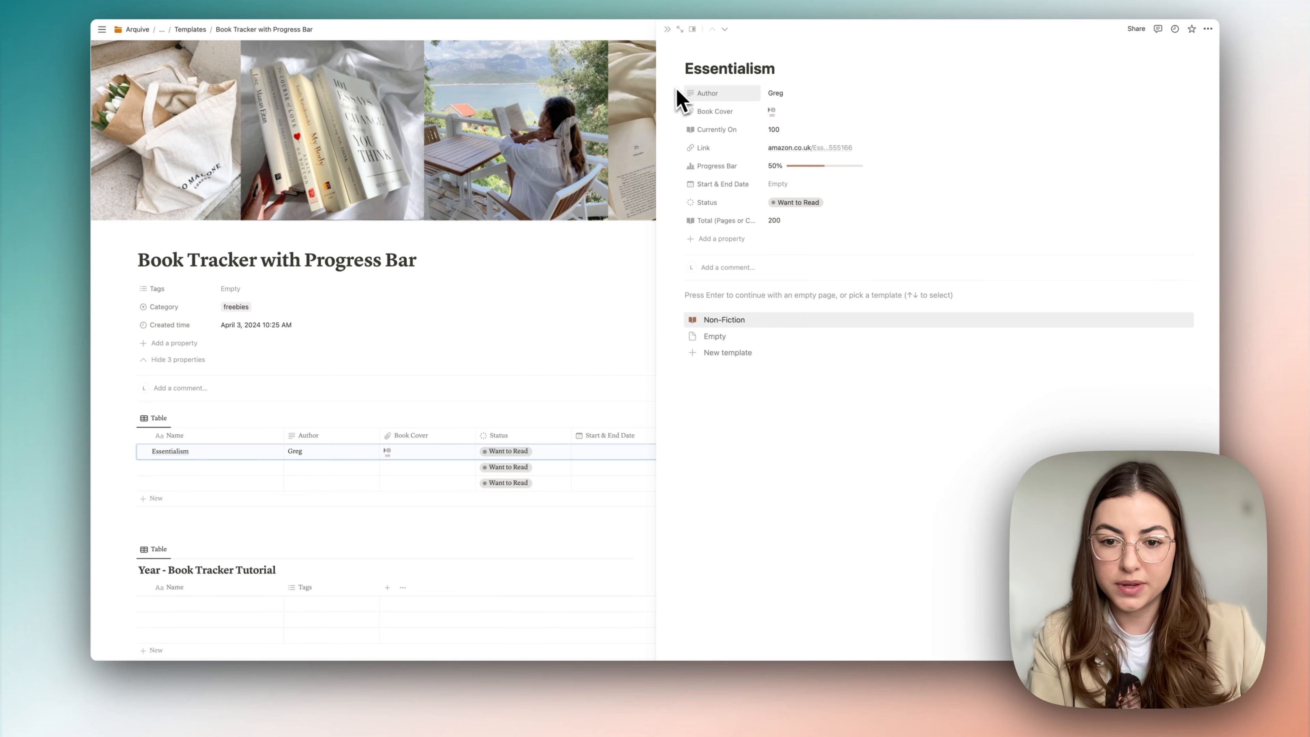
# - Apply the Non-Fiction template to the Essentialism page and place the cursor on the empty line under "Main Highlights"
pyautogui.click(712, 324)
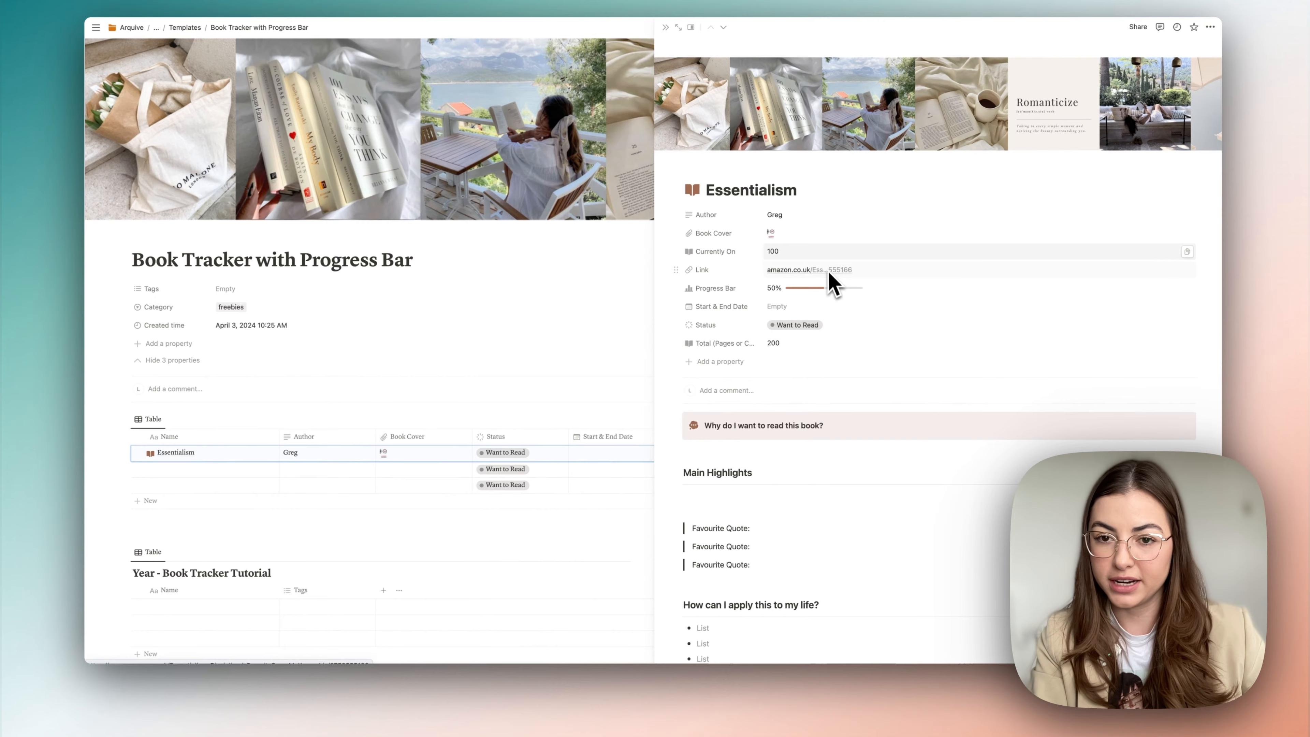
pyautogui.scroll(-3, 854, 315)
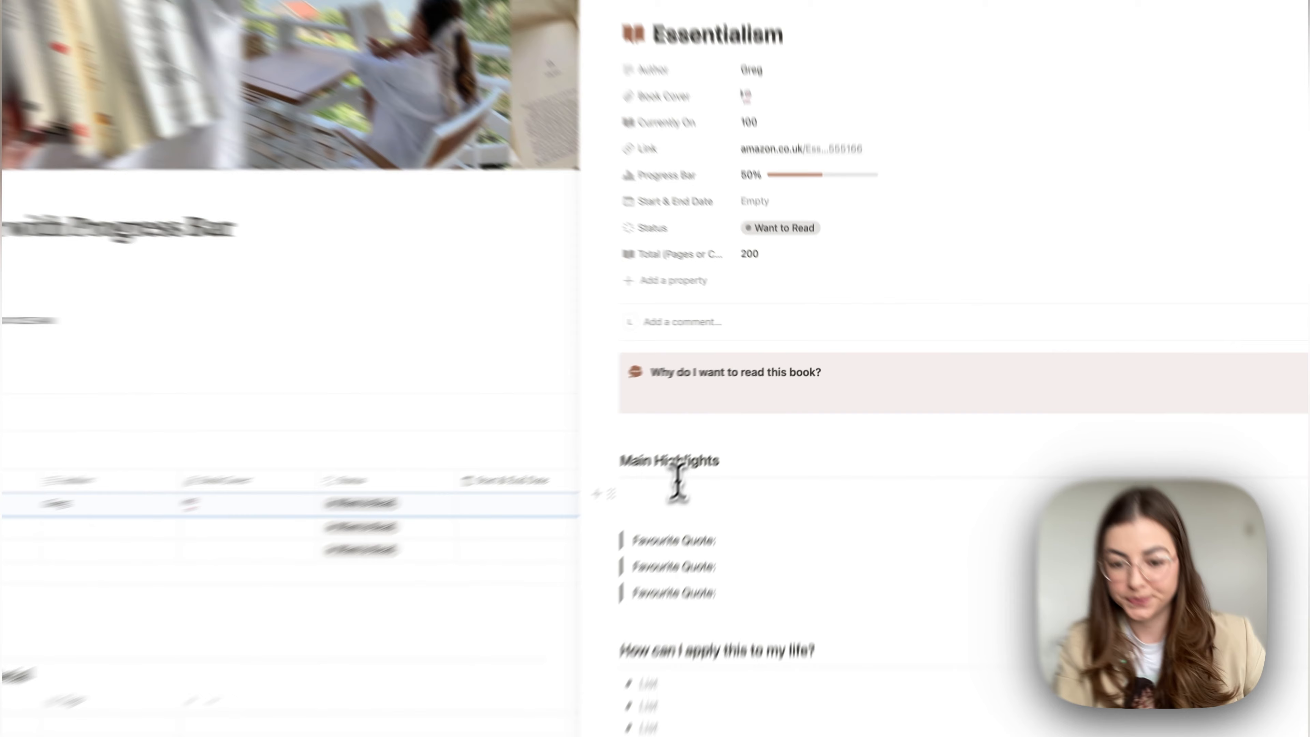
pyautogui.click(714, 446)
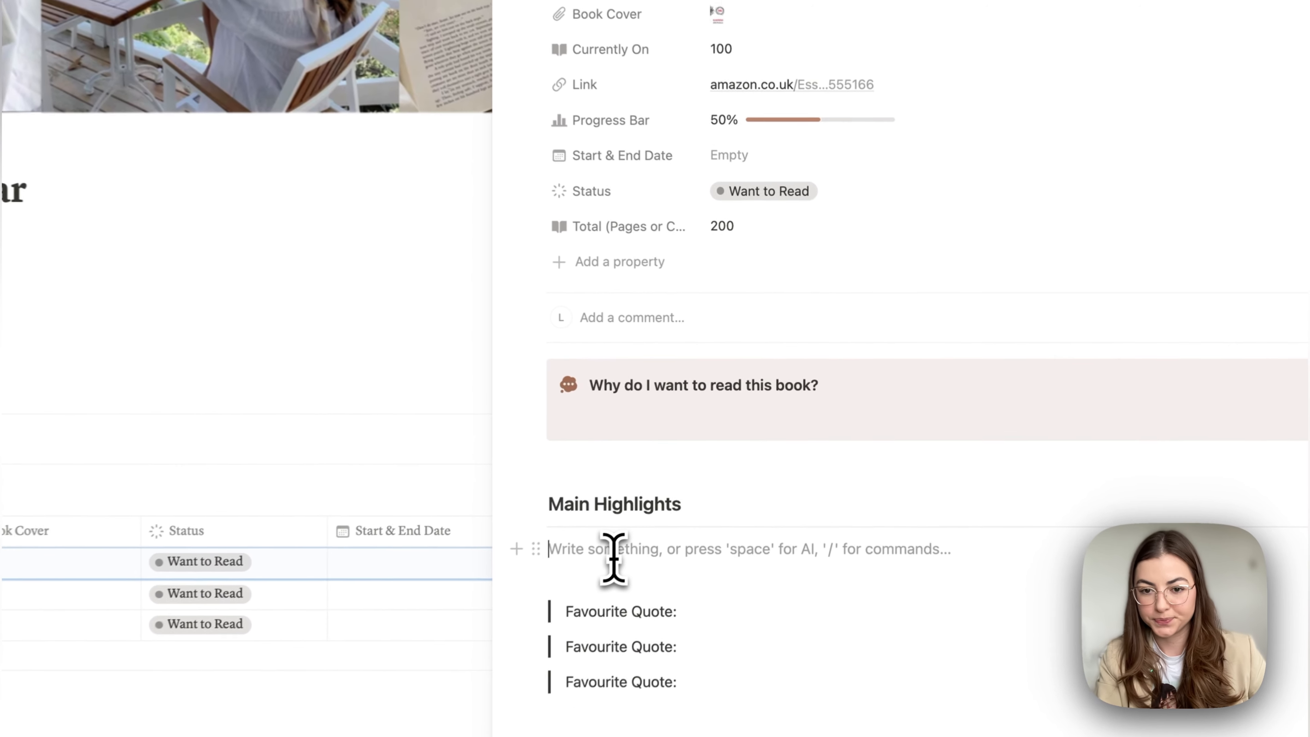
# - Check the Start & End Date calendar and the Status options on the Essentialism page without changing them, and close the page
pyautogui.click(834, 227)
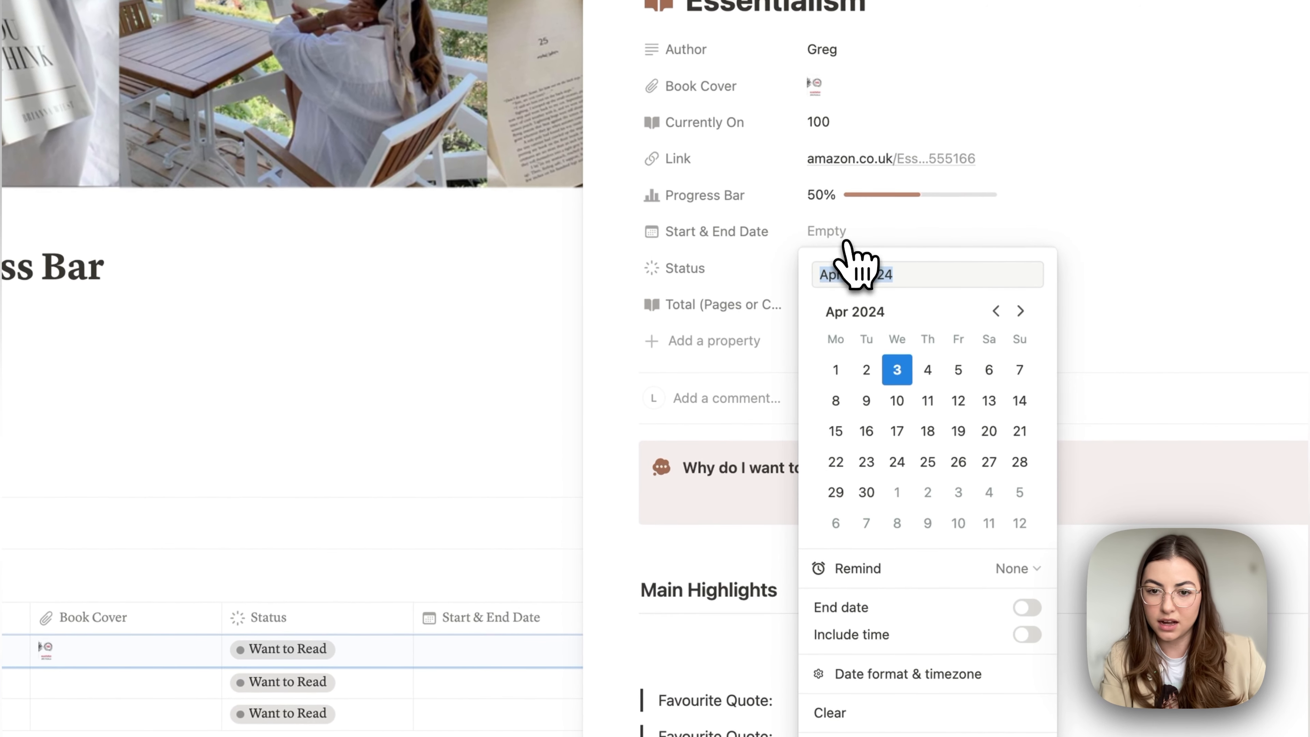
pyautogui.press('Escape')
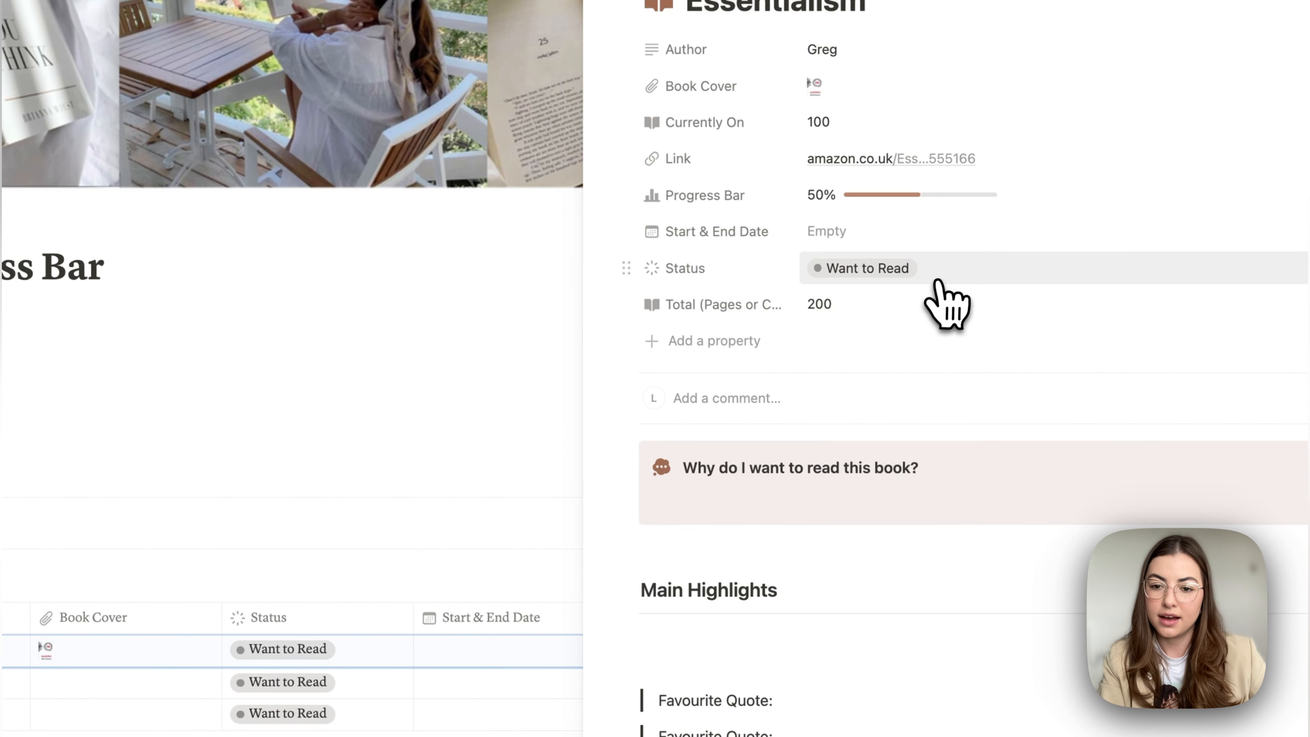
pyautogui.click(936, 278)
pyautogui.click(773, 279)
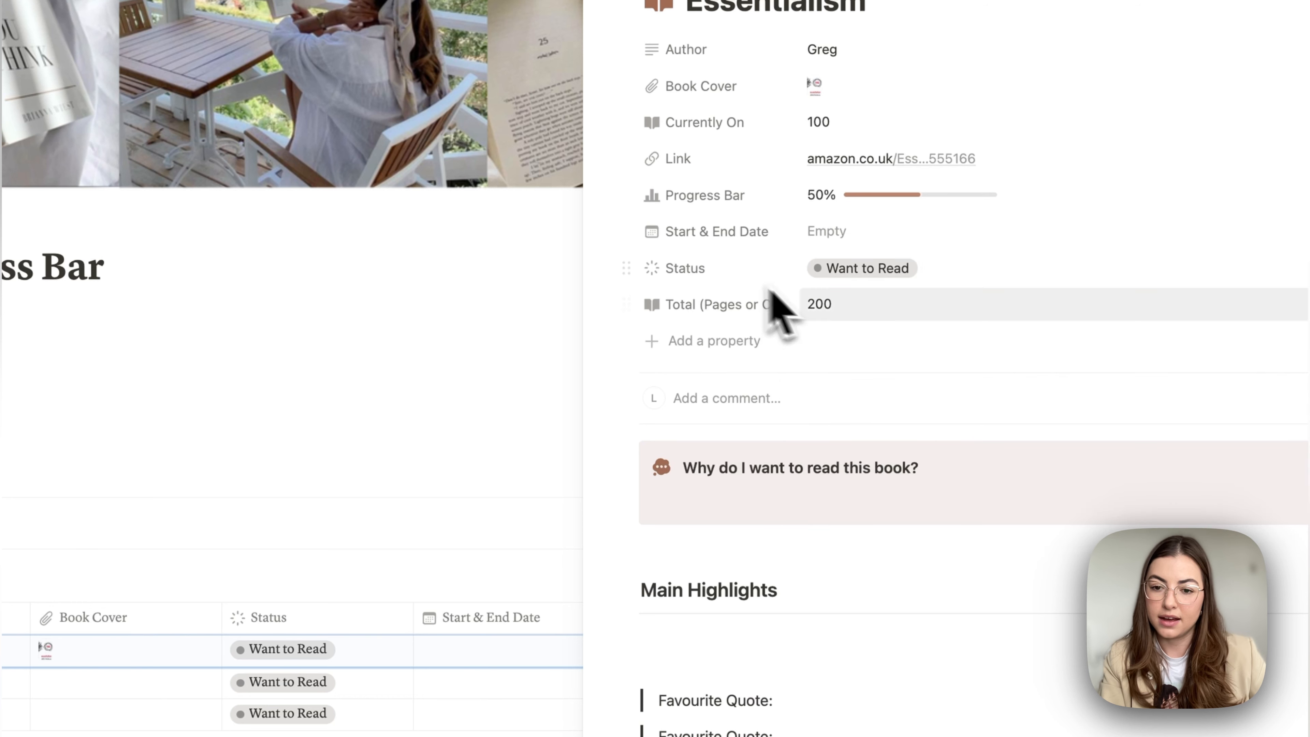
pyautogui.click(917, 280)
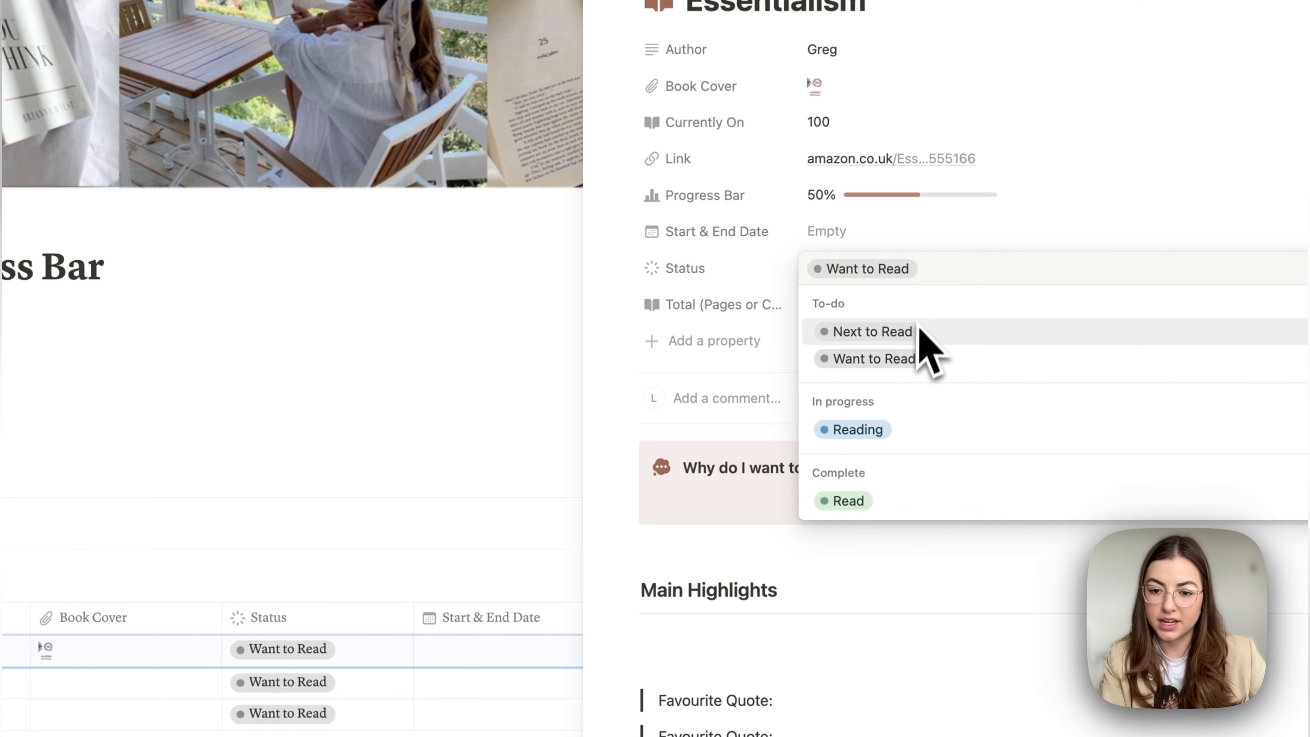
pyautogui.click(766, 256)
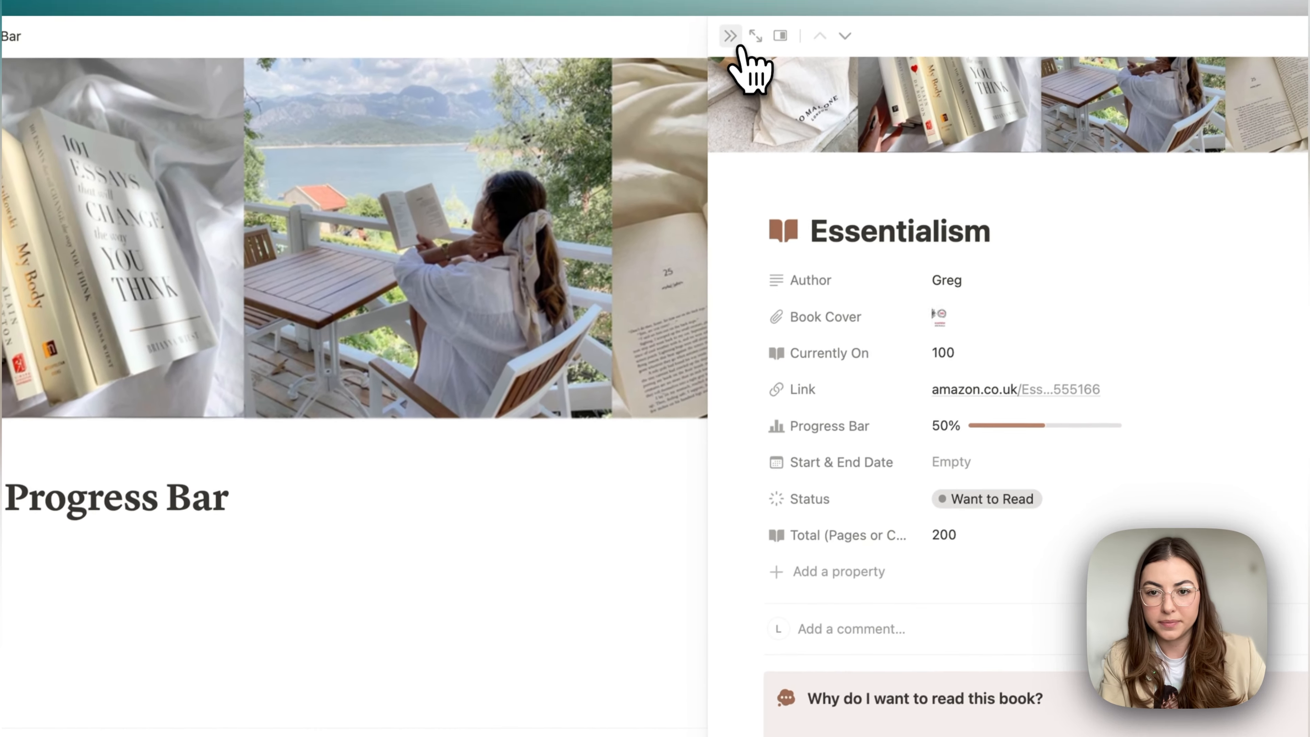
pyautogui.click(748, 5)
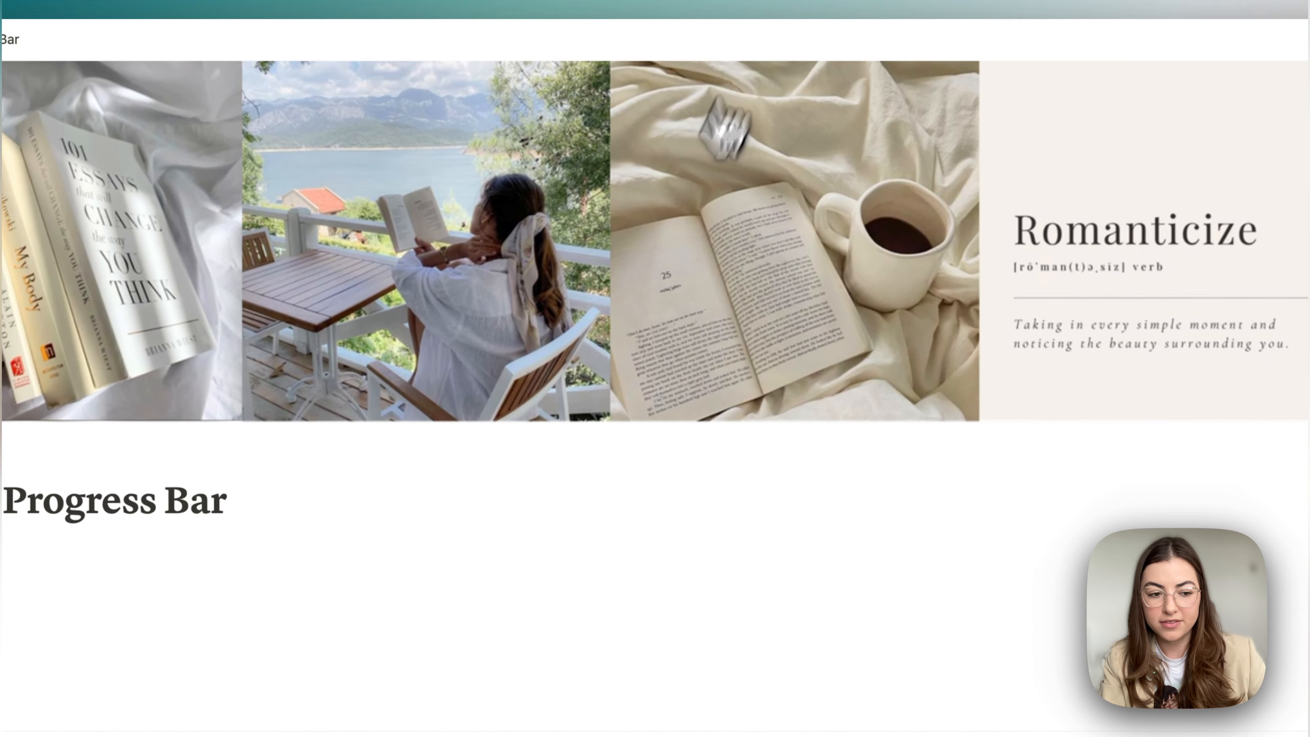
# - Add a relation property to the Year - Book Tracker Tutorial database, linked to the Book Tracker - Tutorial database
pyautogui.scroll(-5, 600, 202)
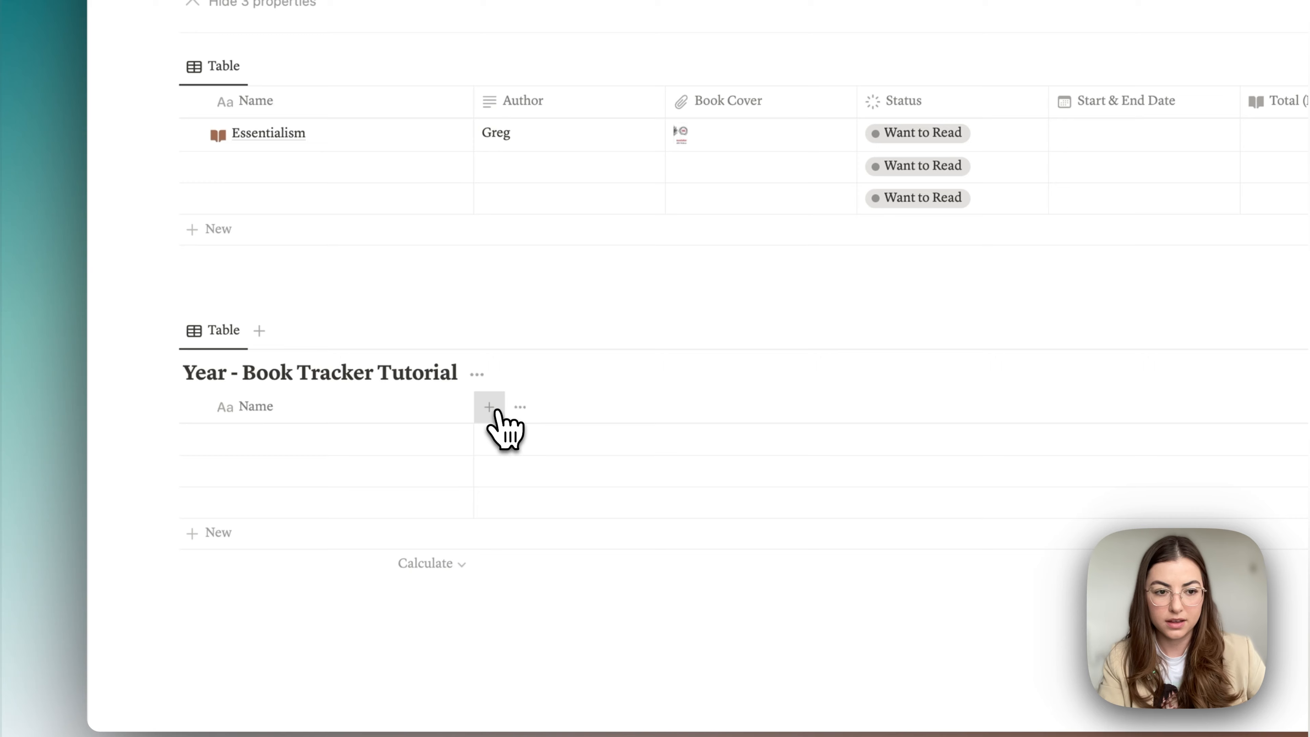
pyautogui.click(491, 409)
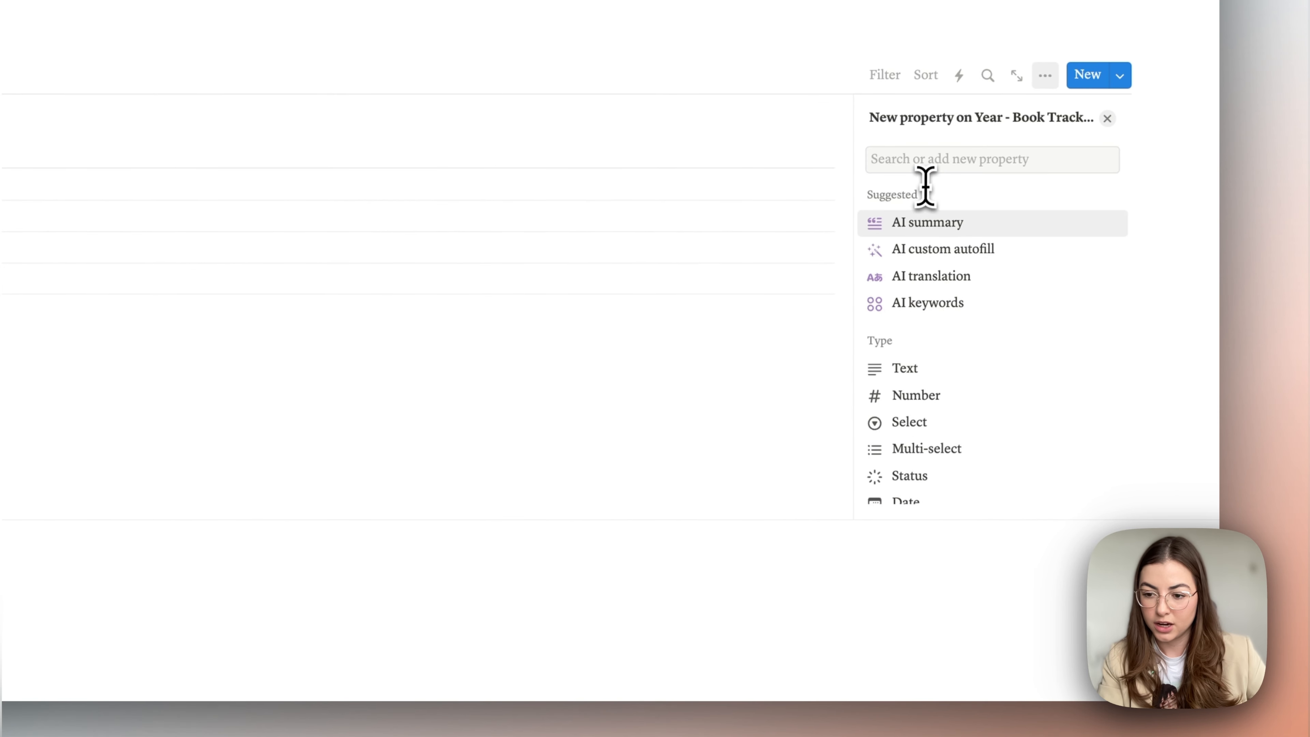
pyautogui.click(924, 166)
pyautogui.write('rel')
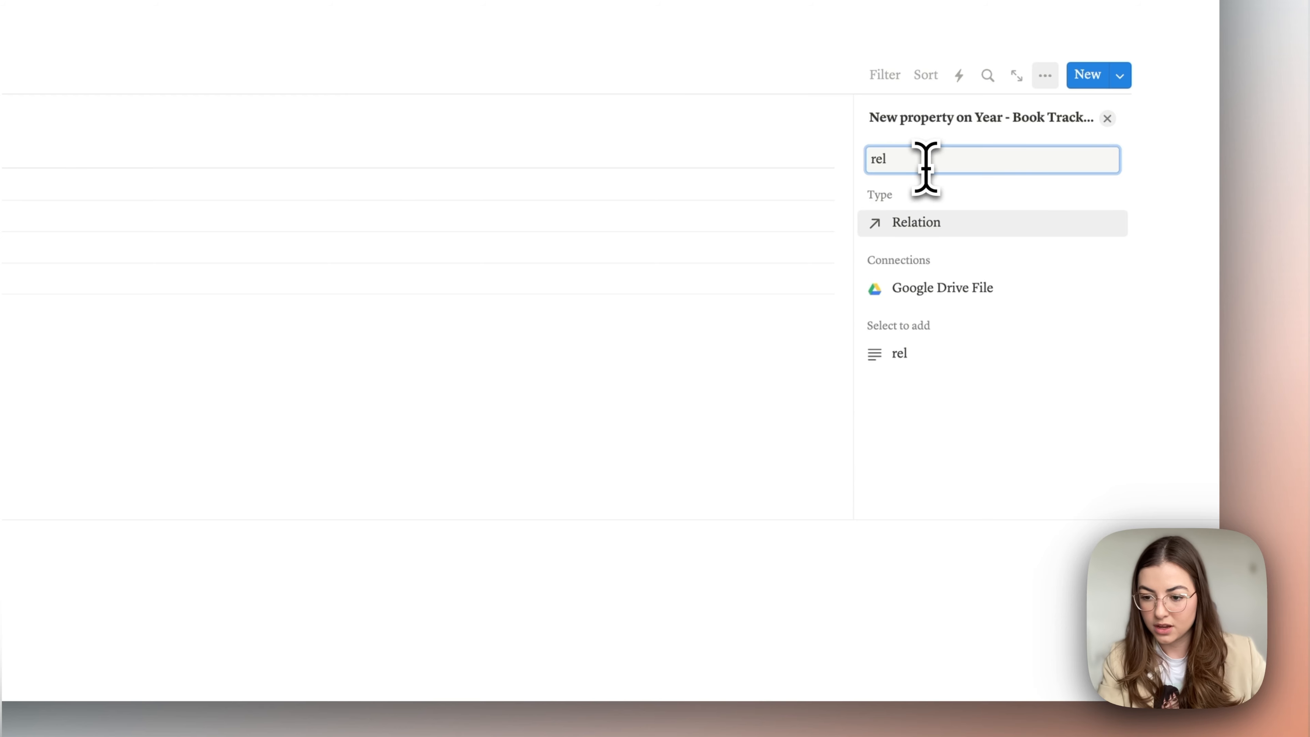
pyautogui.click(1031, 227)
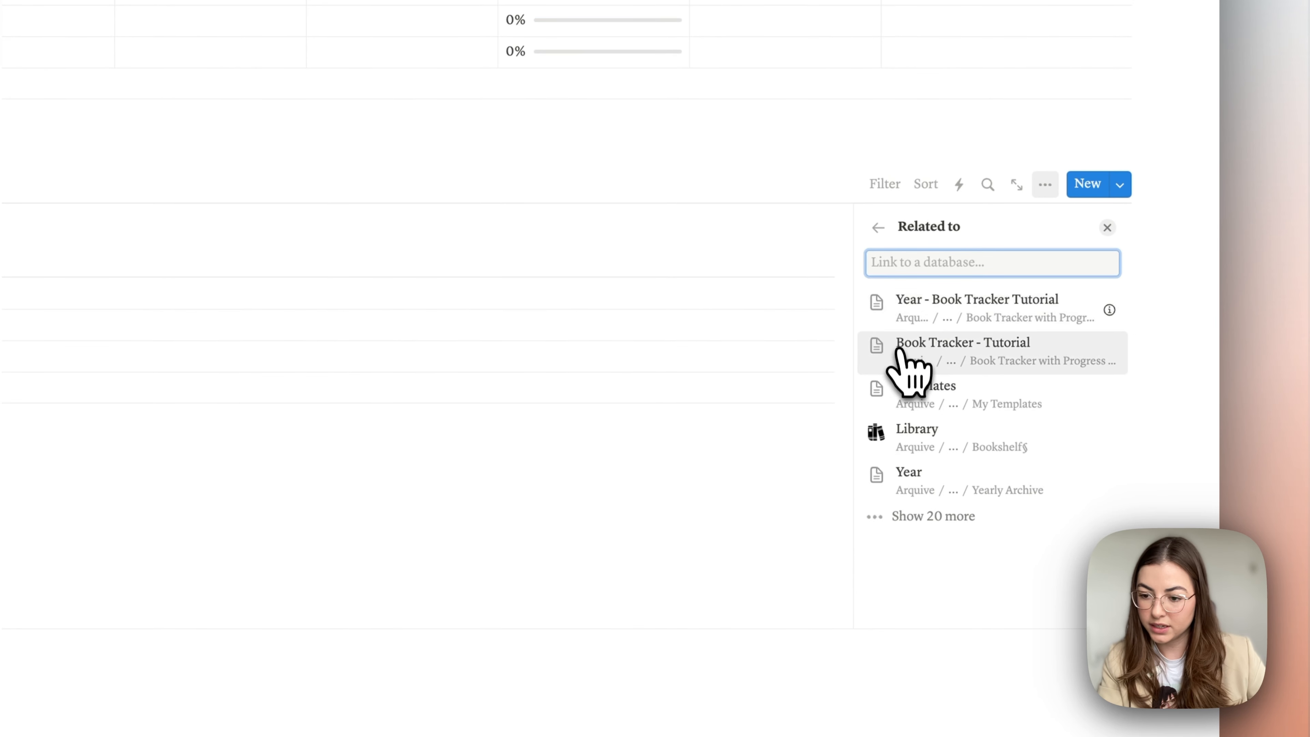
pyautogui.click(973, 364)
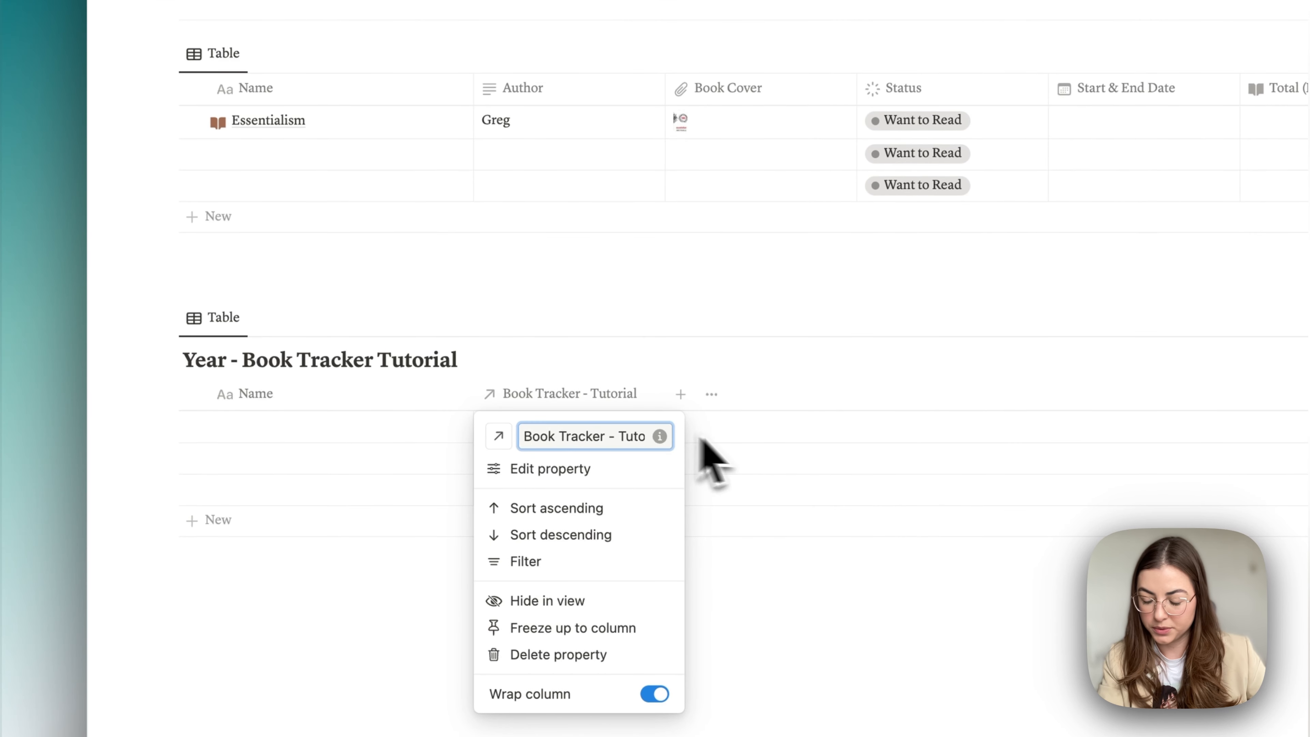
# - Link the Essentialism page in the relation cell of the yearly database's first row
pyautogui.click(583, 429)
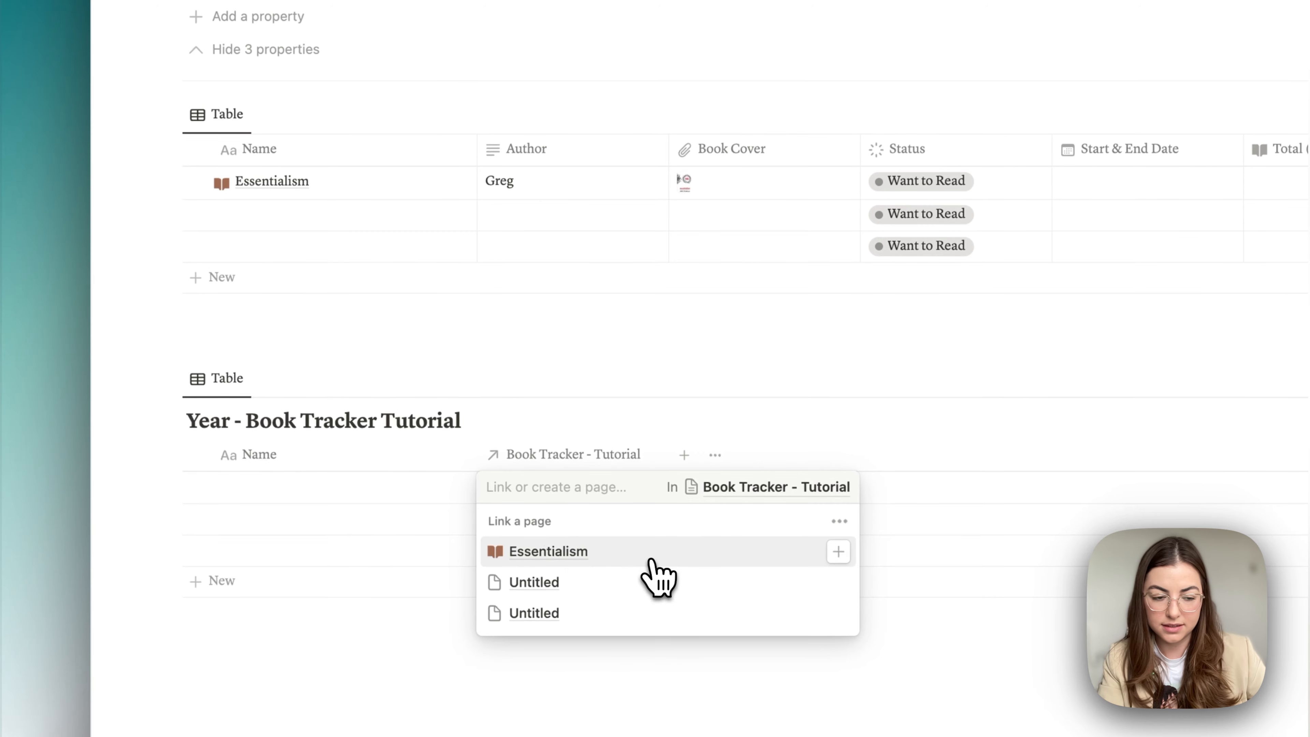
pyautogui.click(651, 559)
pyautogui.press('Escape')
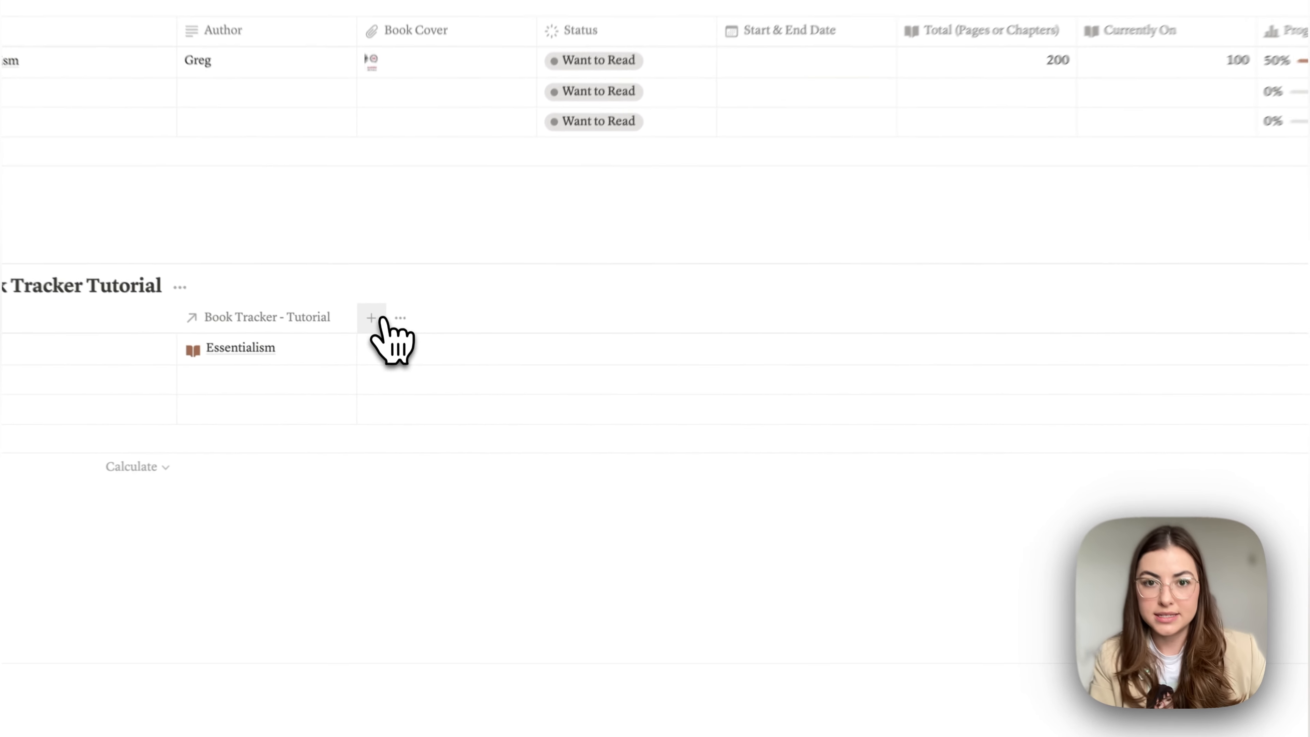
# - Add a rollup property to the yearly database, using the Book Tracker - Tutorial relation and its Name property
pyautogui.click(387, 385)
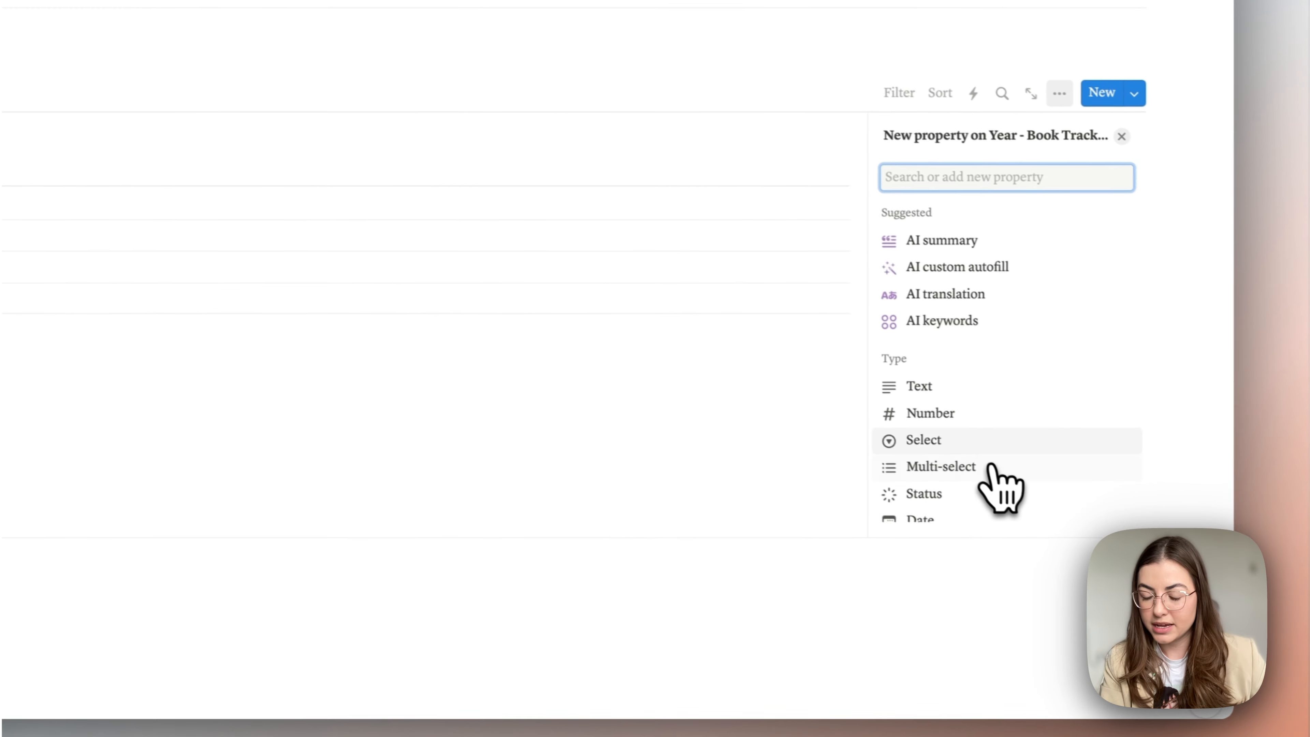
pyautogui.scroll(-1, 979, 454)
pyautogui.scroll(1, 959, 309)
pyautogui.write('rol')
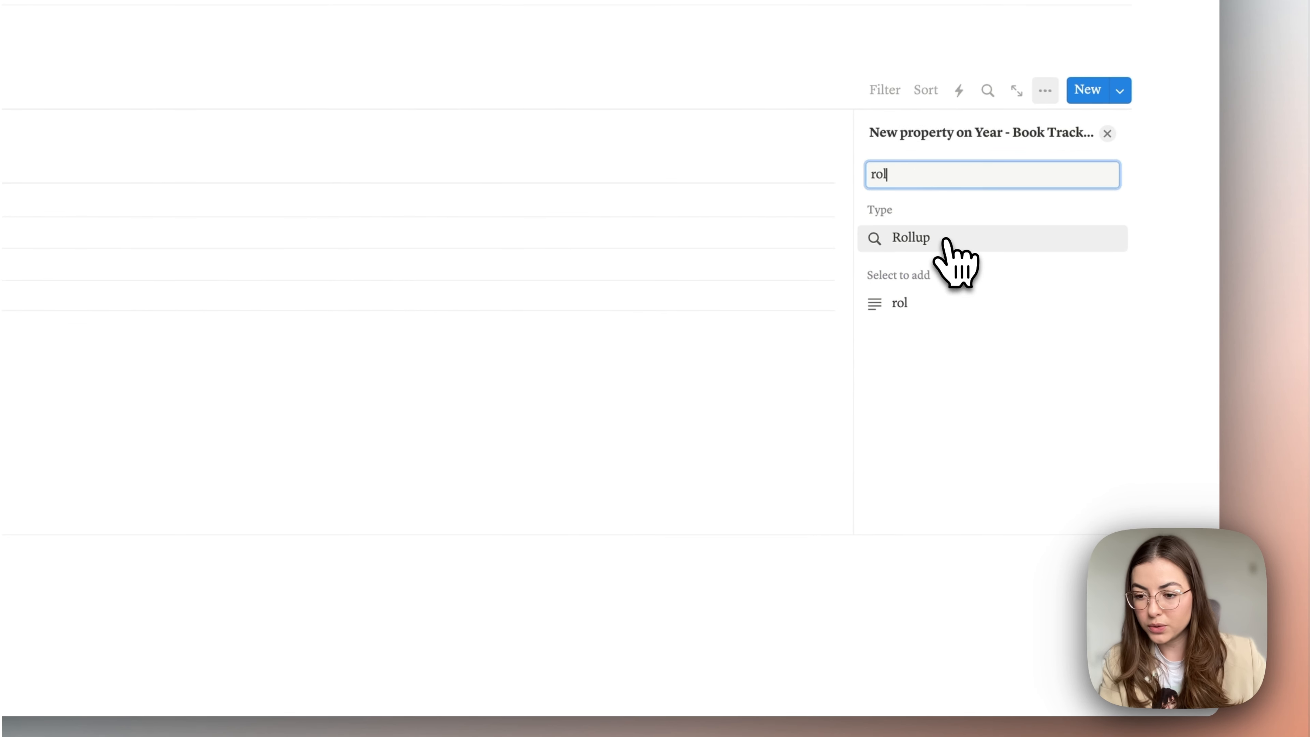
pyautogui.click(952, 242)
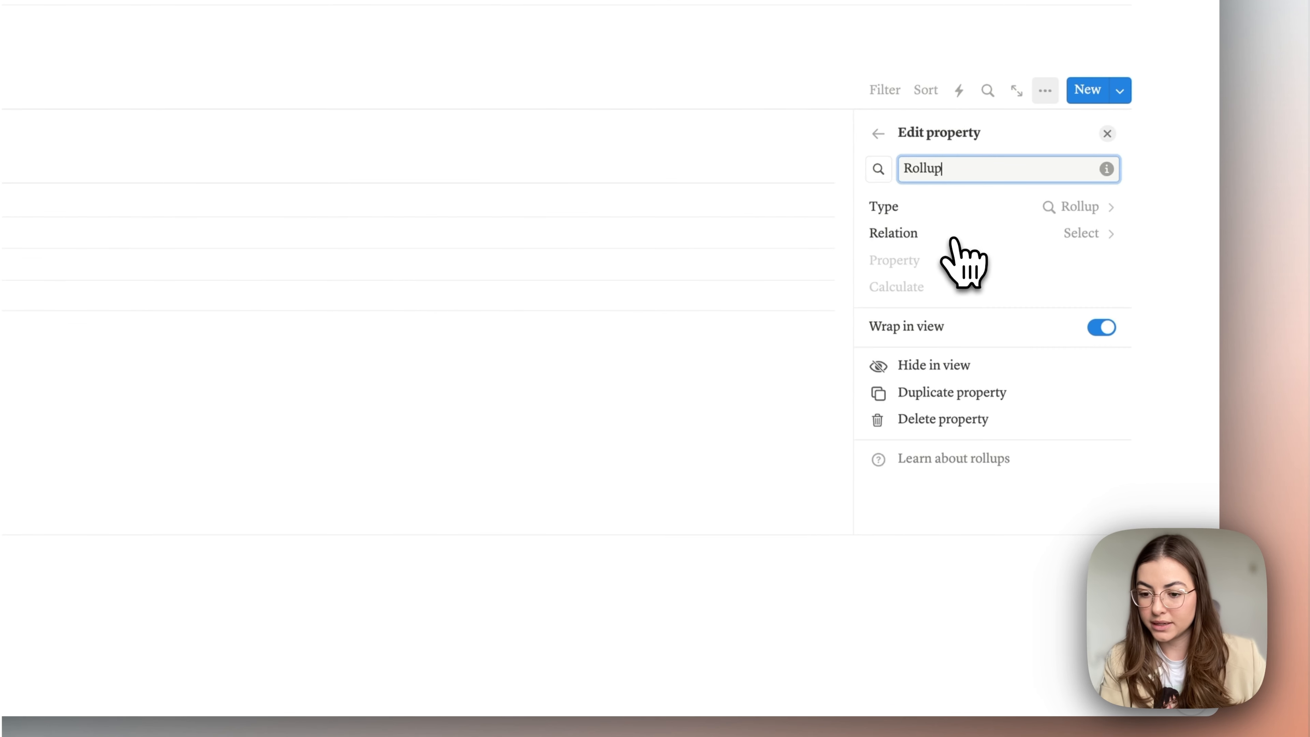
pyautogui.click(1088, 233)
pyautogui.click(1014, 268)
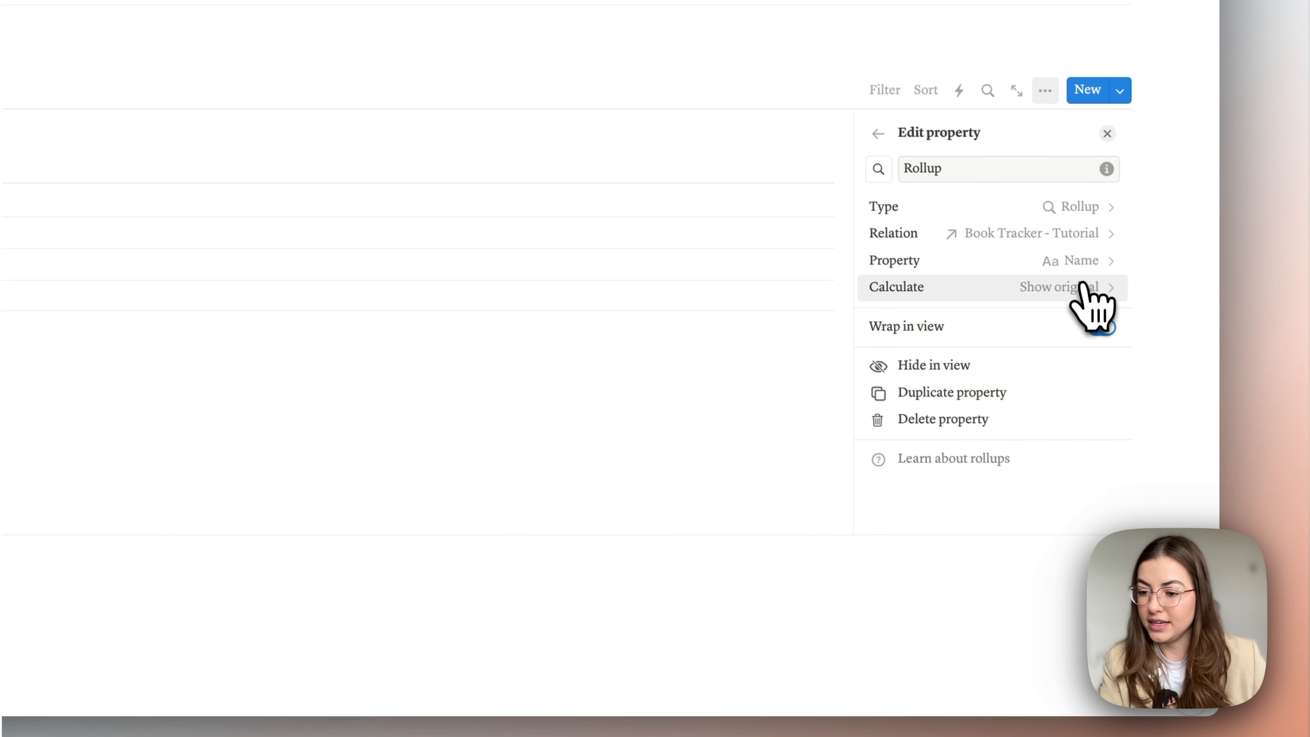
# - Rename the rollup property in the yearly database to "Total Books"
pyautogui.click(550, 294)
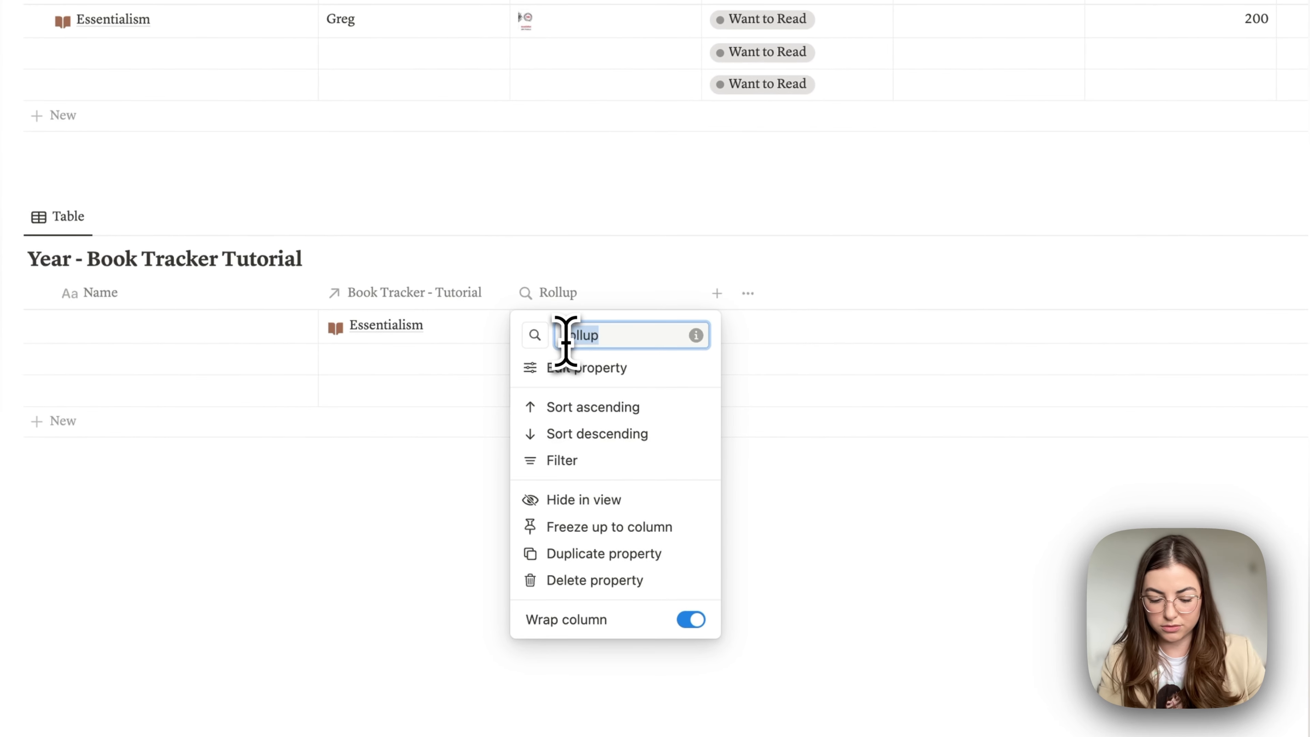
pyautogui.write('Total Boo')
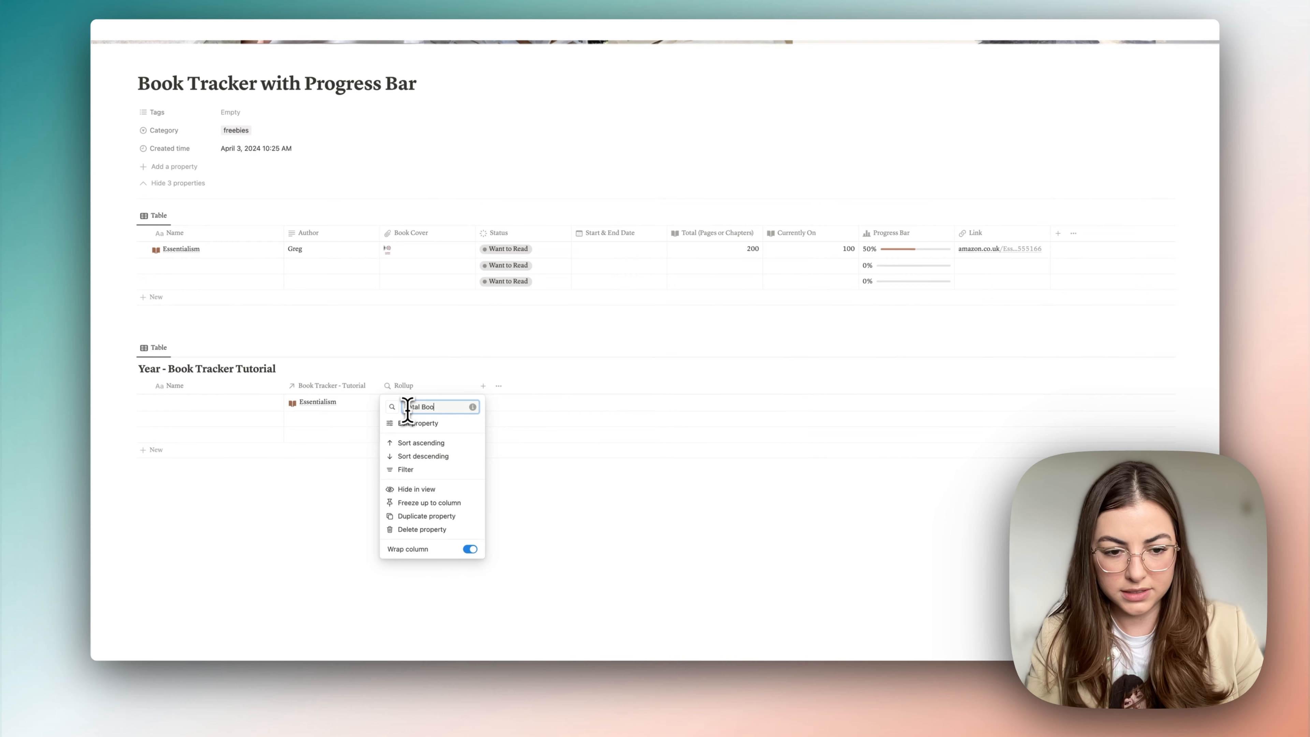
pyautogui.write('ks')
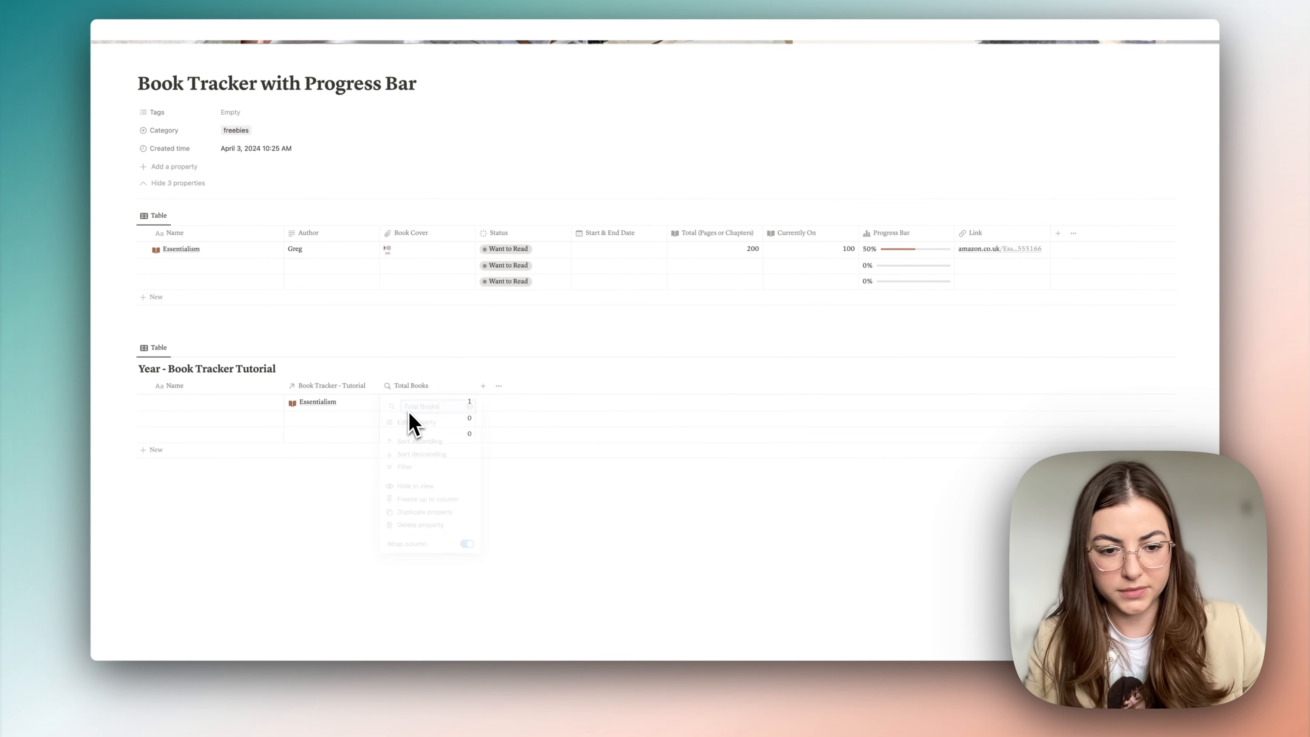
pyautogui.press('Return')
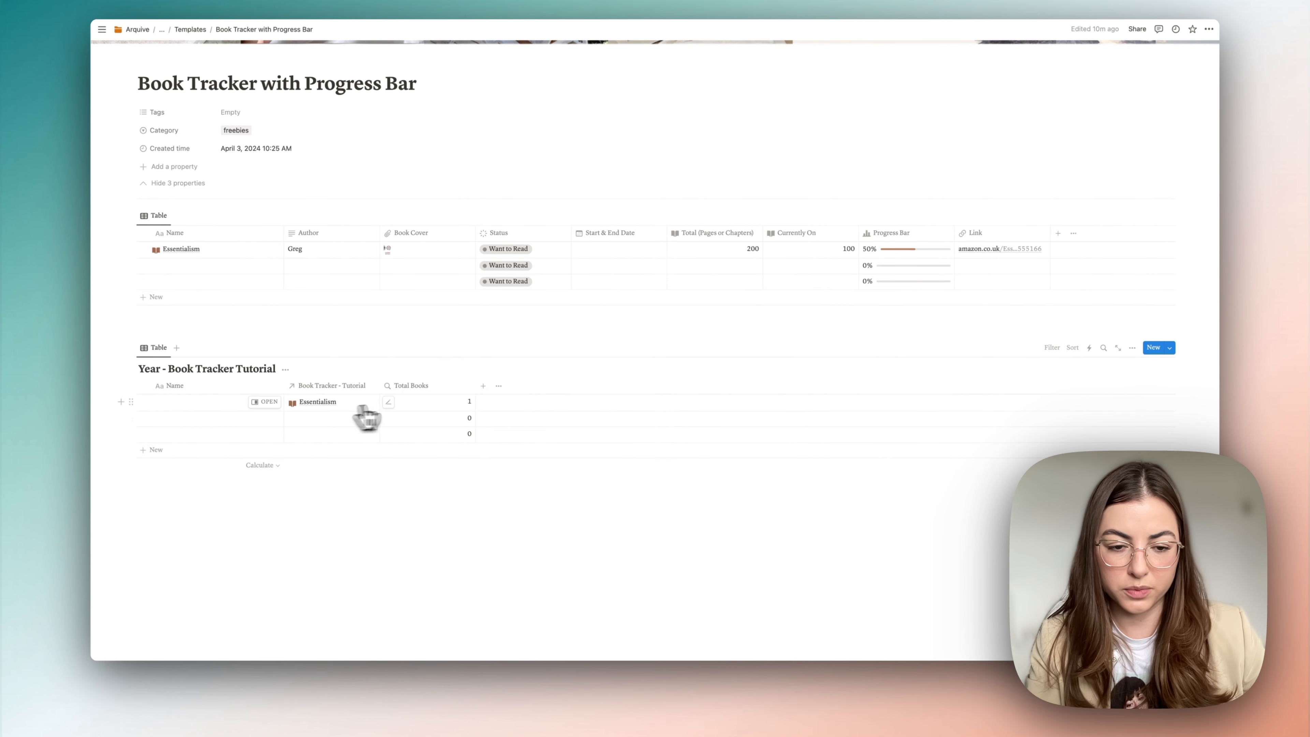
# - Name the first two rows of the yearly database 2024 and 2025, and delete the empty third row
pyautogui.click(202, 408)
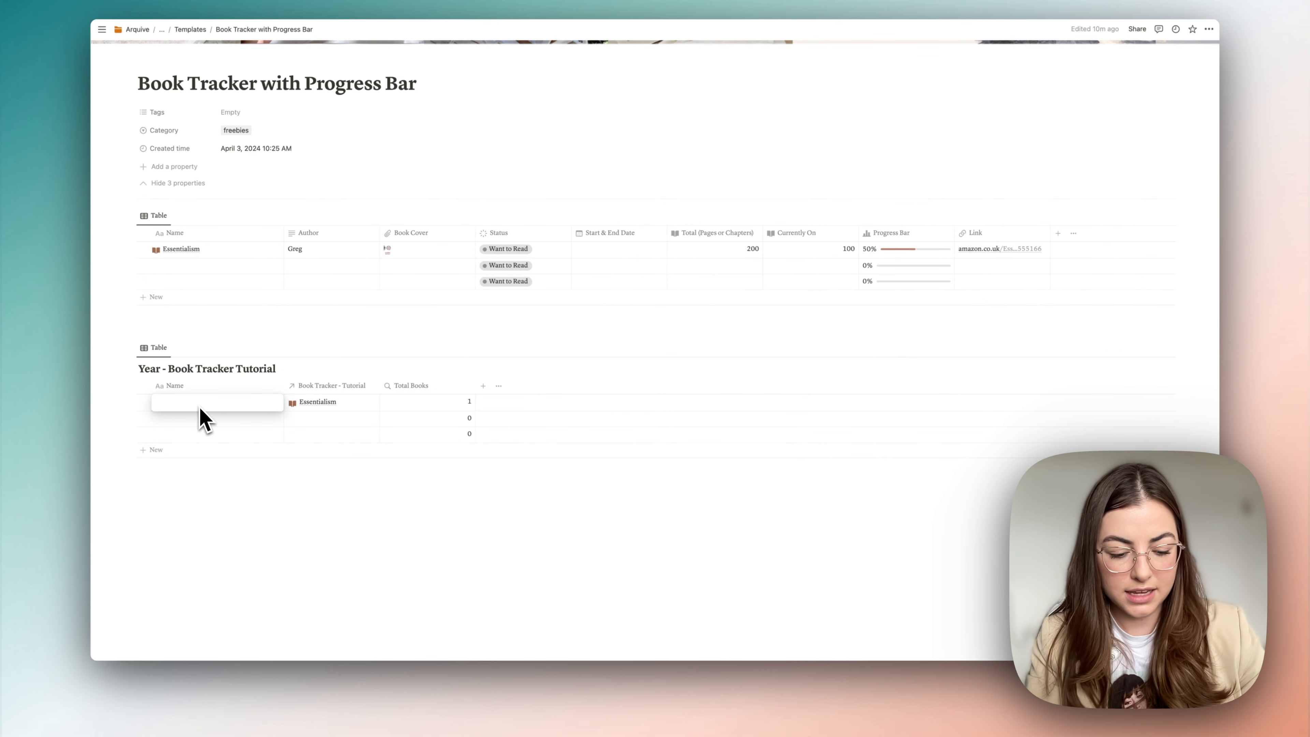
pyautogui.click(198, 420)
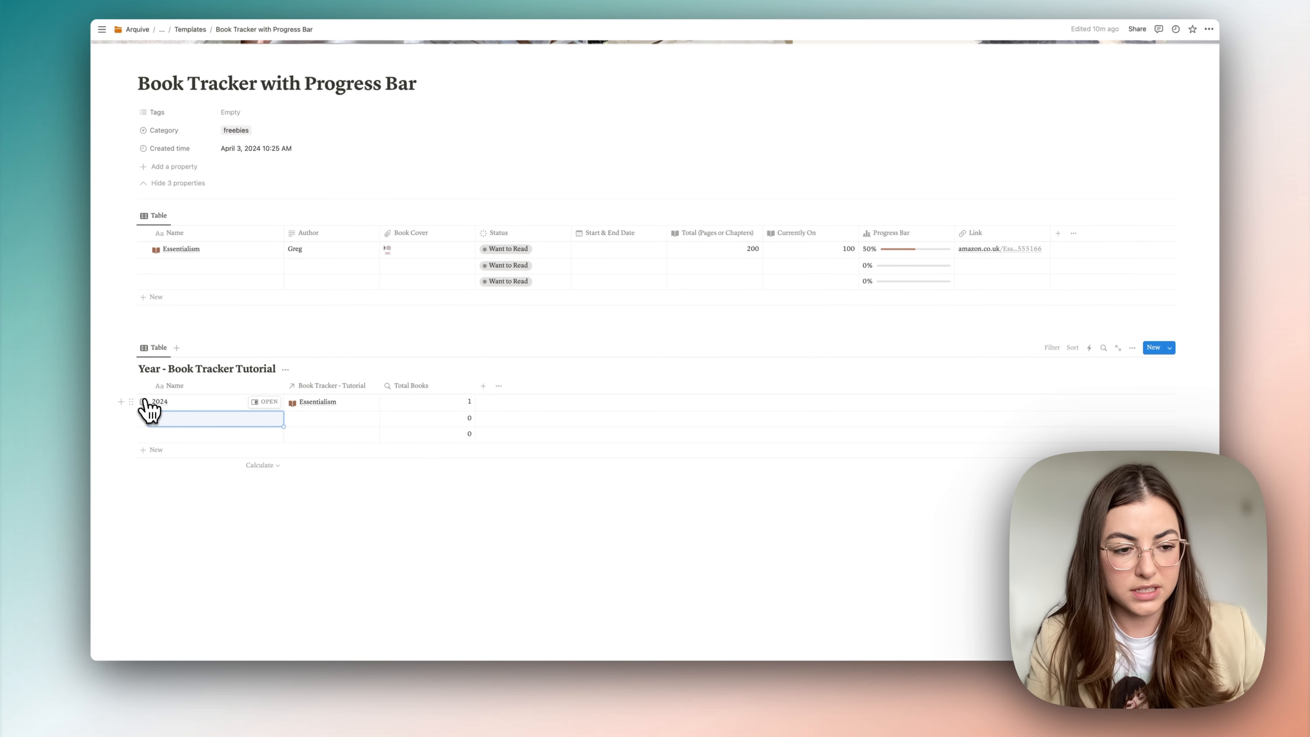
pyautogui.click(174, 420)
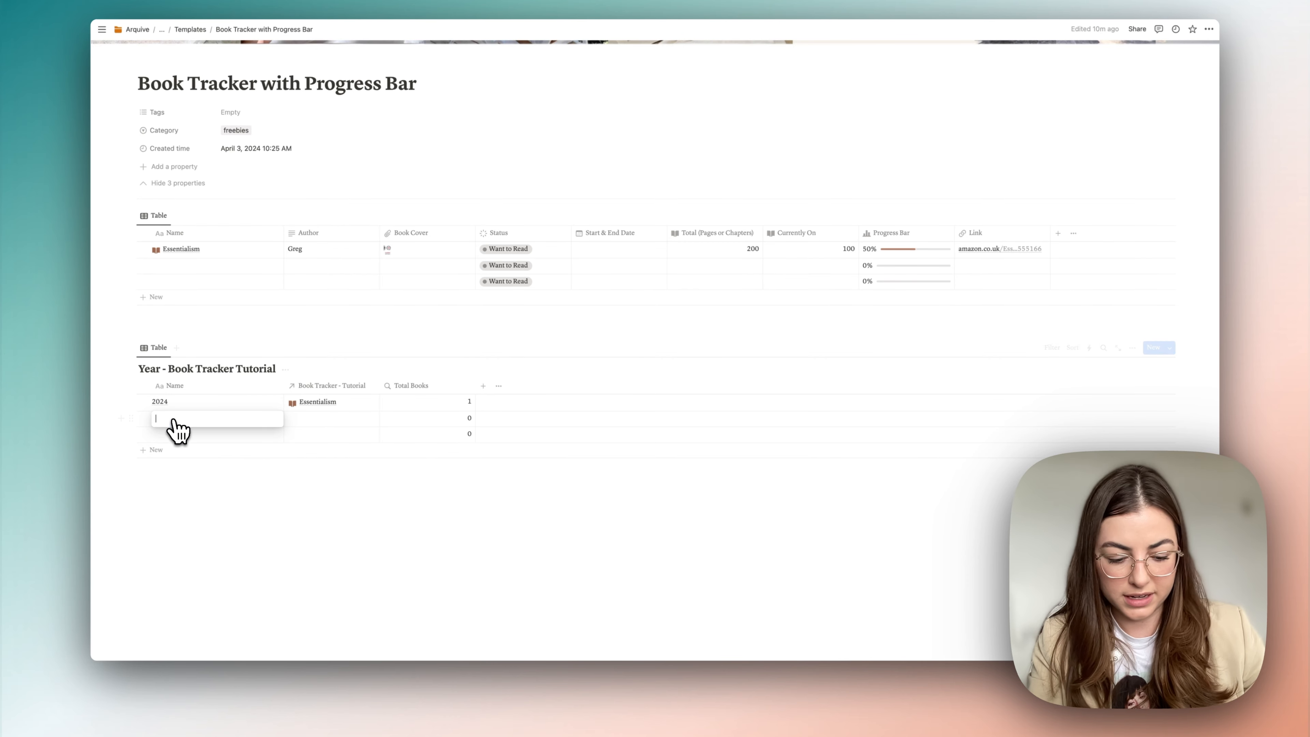
pyautogui.write('202')
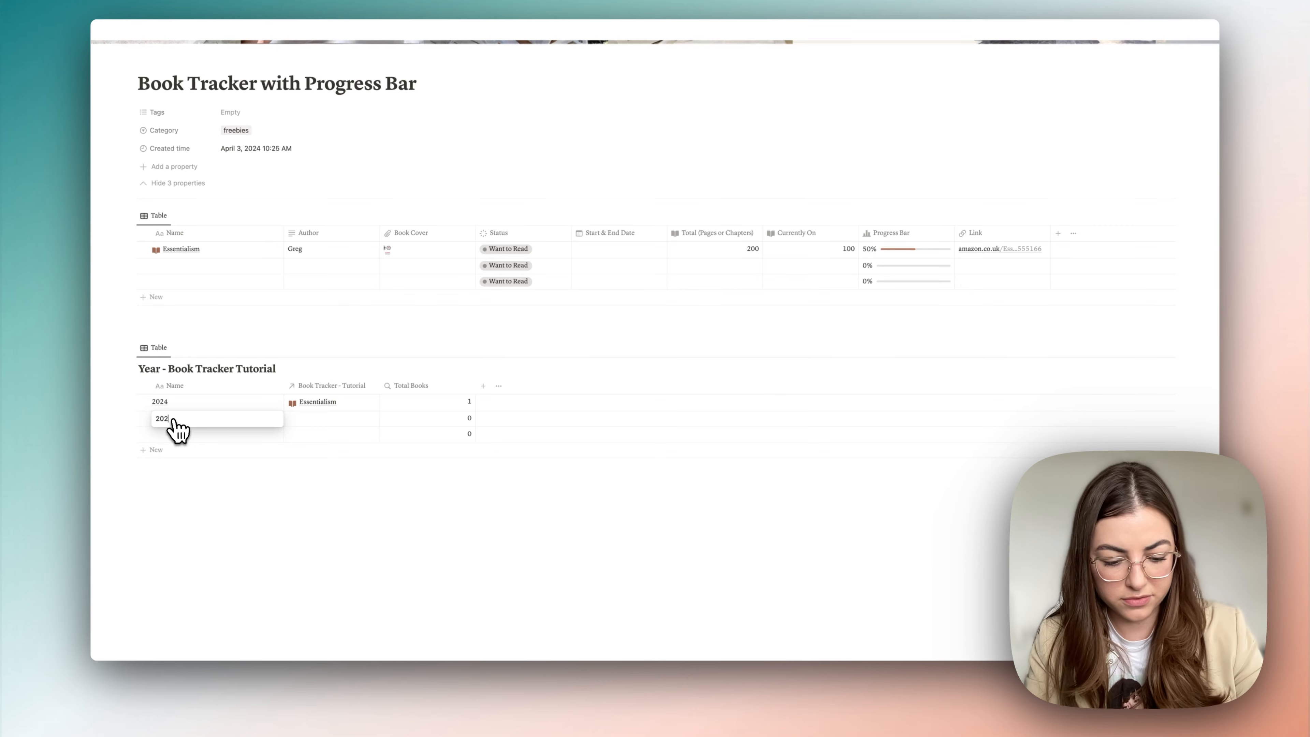
pyautogui.write('5')
pyautogui.press('Return')
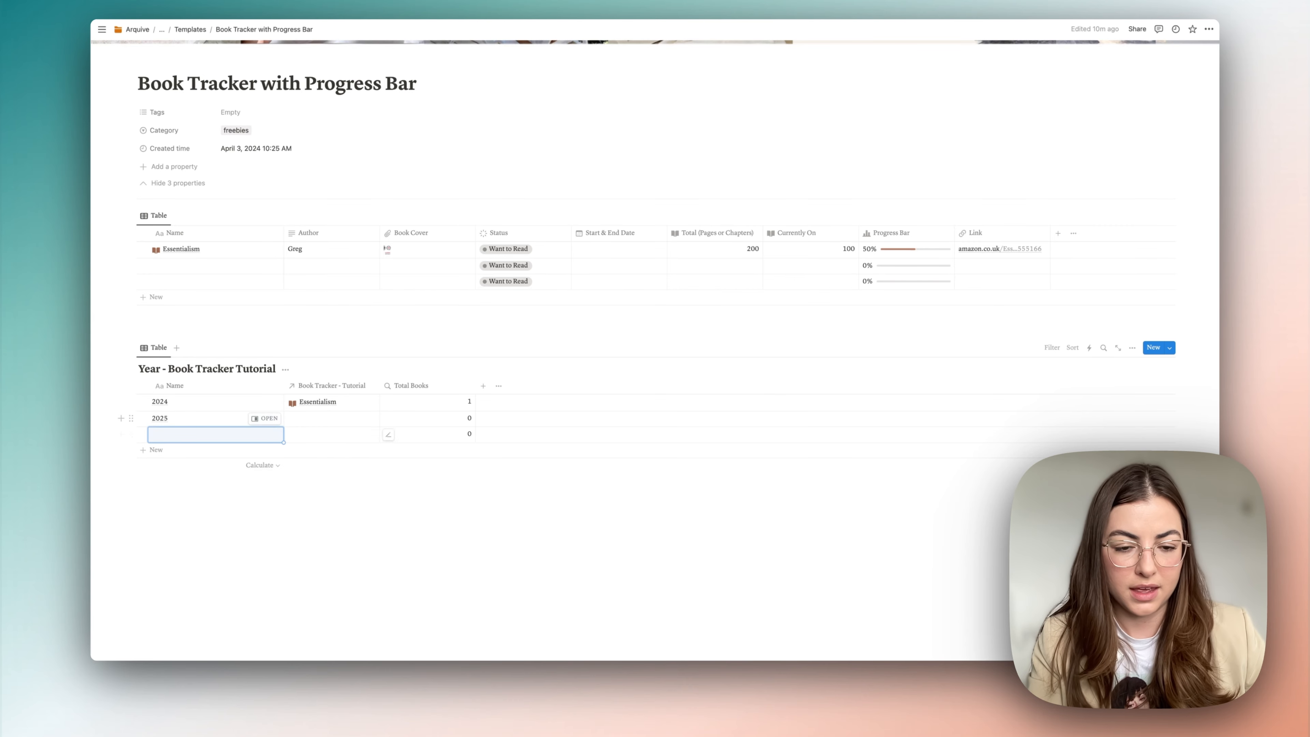
pyautogui.click(142, 435)
pyautogui.press('BackSpace')
# - Add a formula property to the yearly database, keeping its default name
pyautogui.click(482, 400)
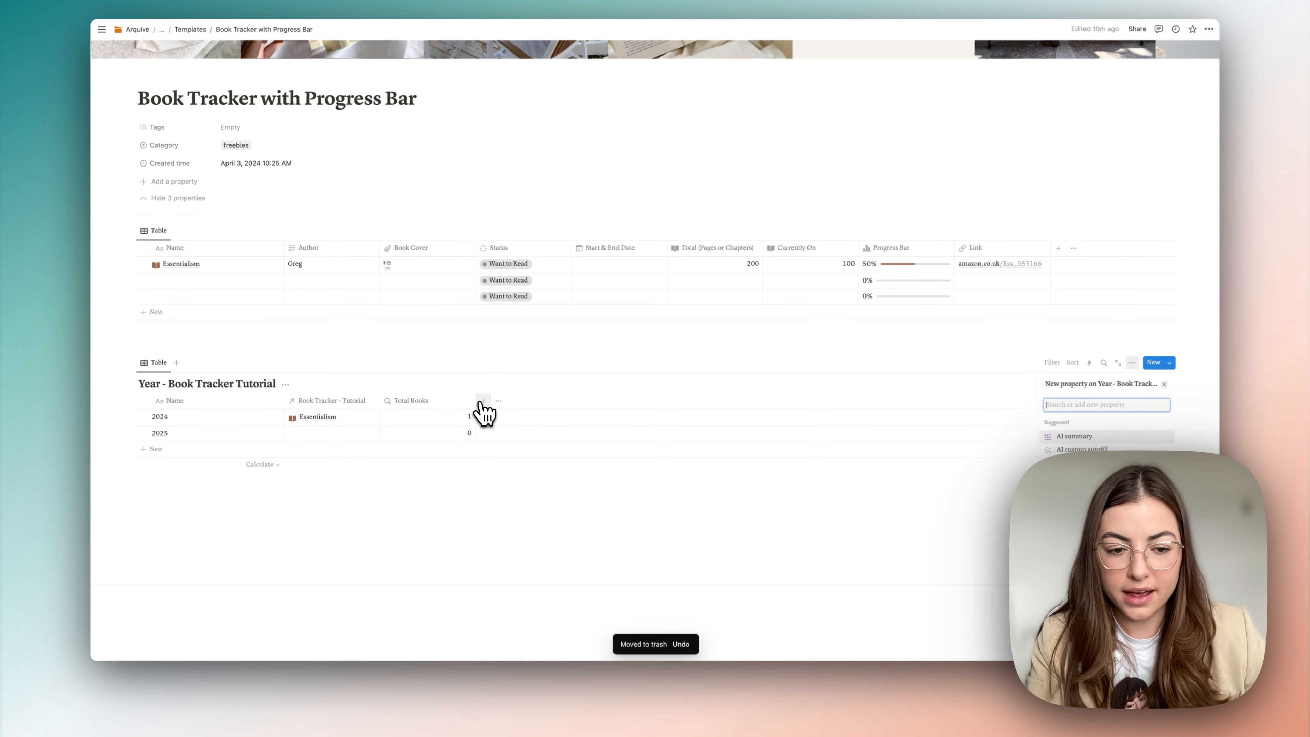
pyautogui.write('for')
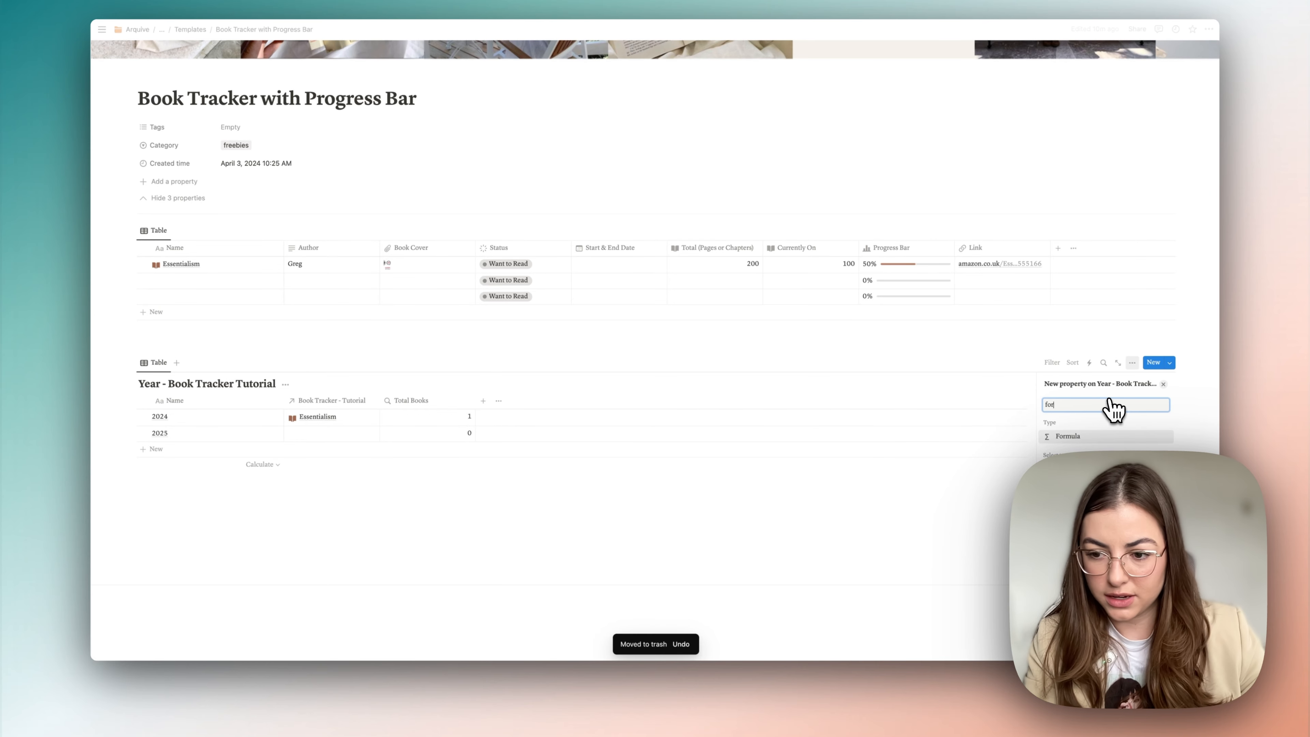
pyautogui.click(1127, 442)
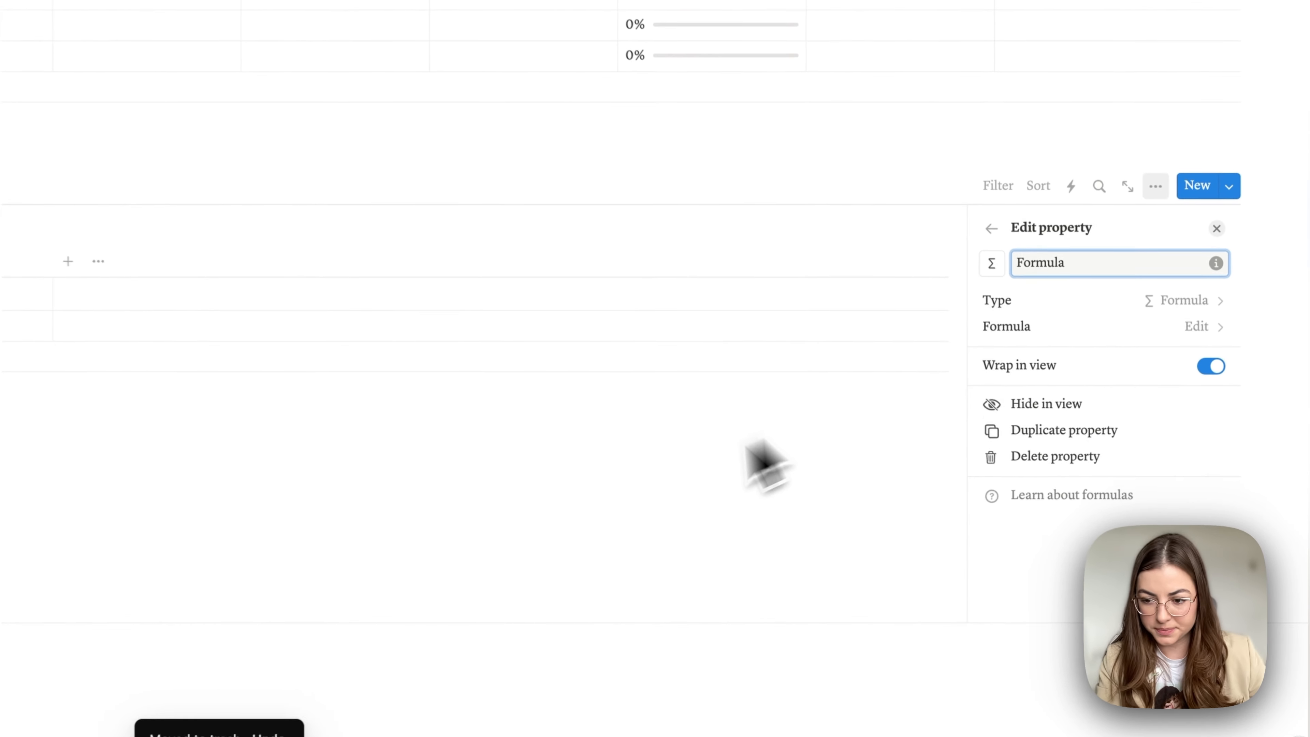
pyautogui.moveTo(1021, 268); pyautogui.dragTo(1061, 257)
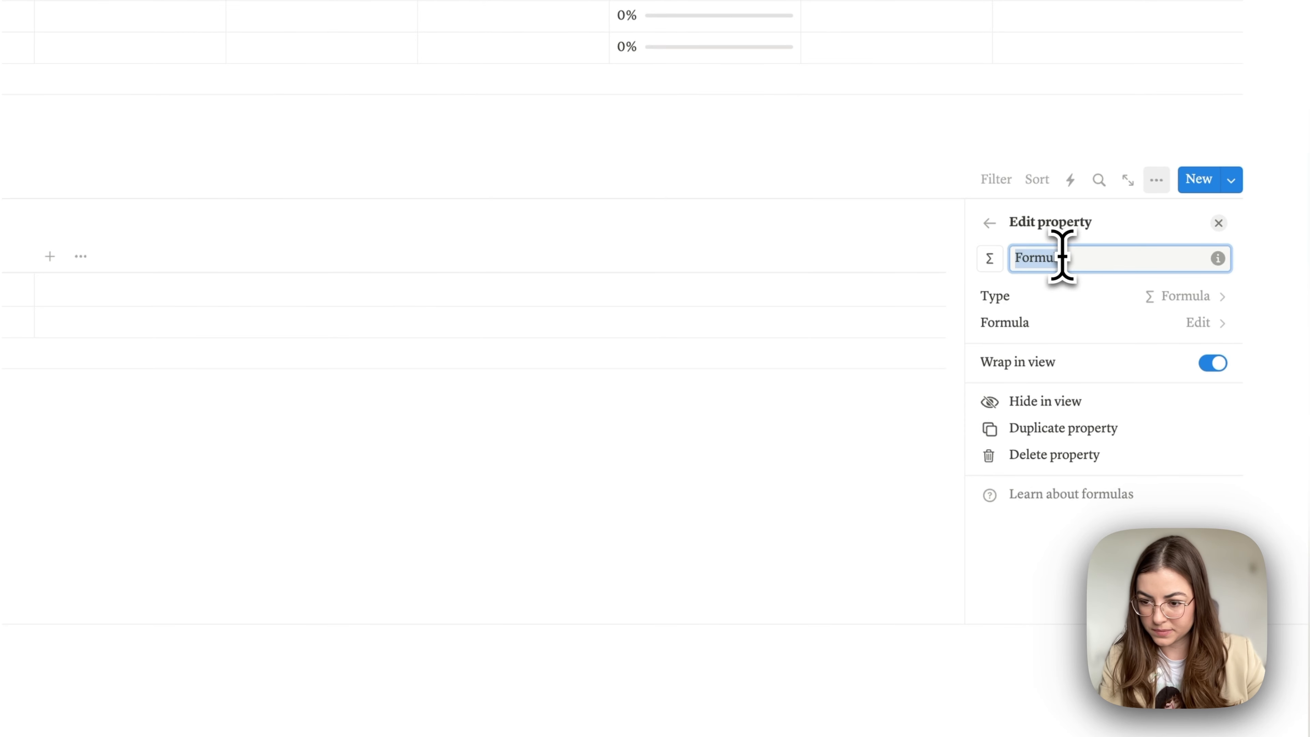
# - Begin the yearly database's formula with an opening parenthesis and a text string holding a period, the brain emoji and "You Read"
pyautogui.click(1103, 325)
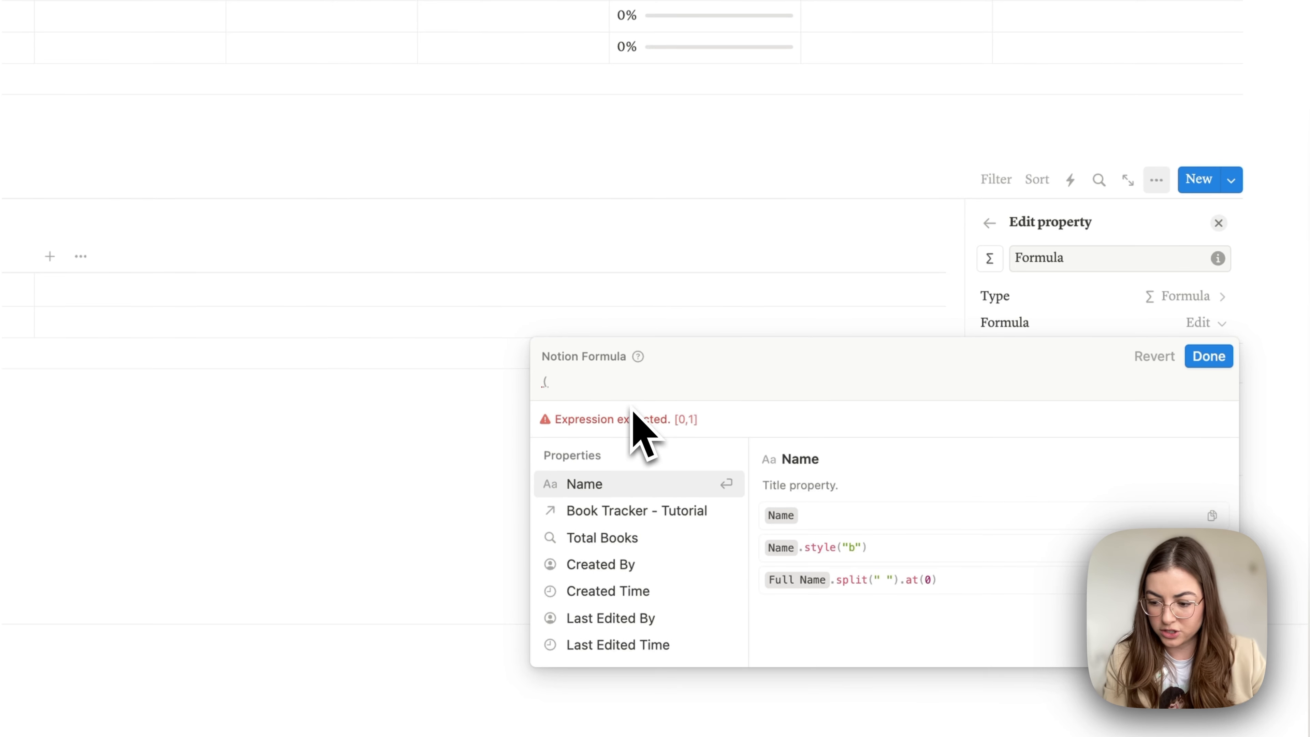
pyautogui.write('".')
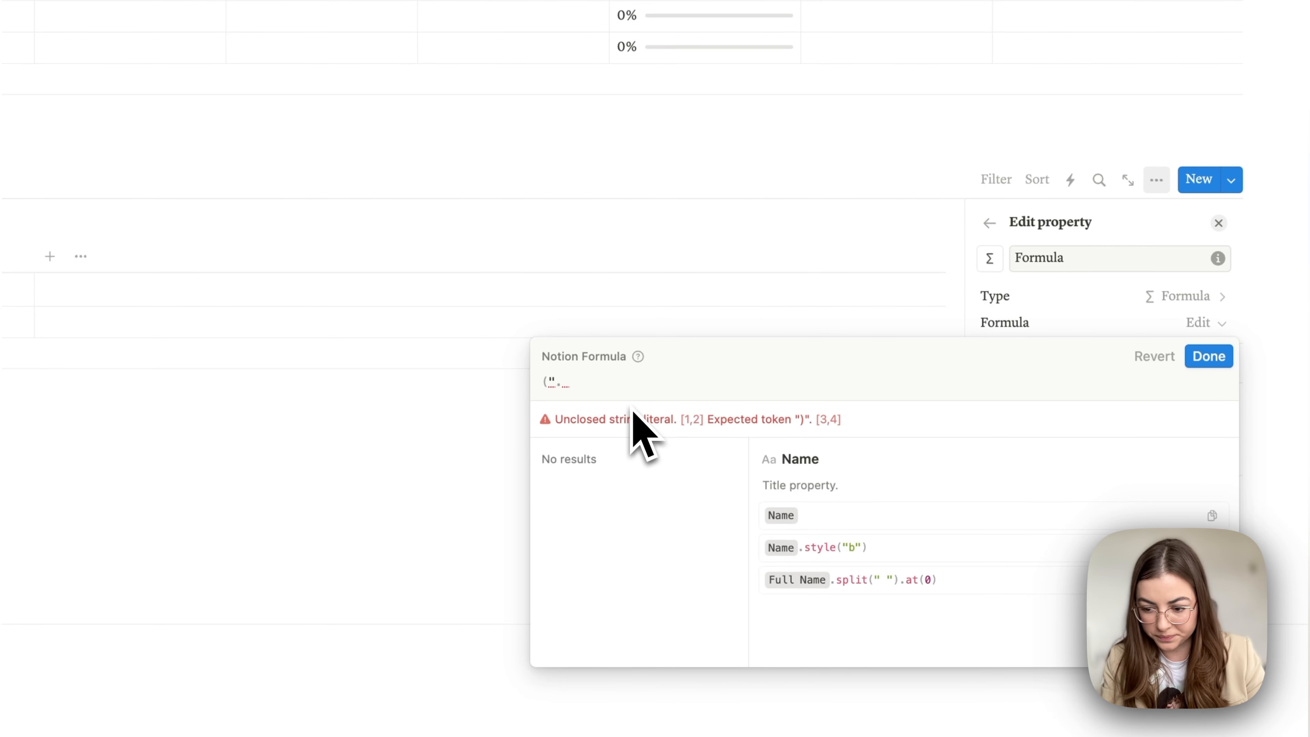
pyautogui.press('ctrl+super+space')
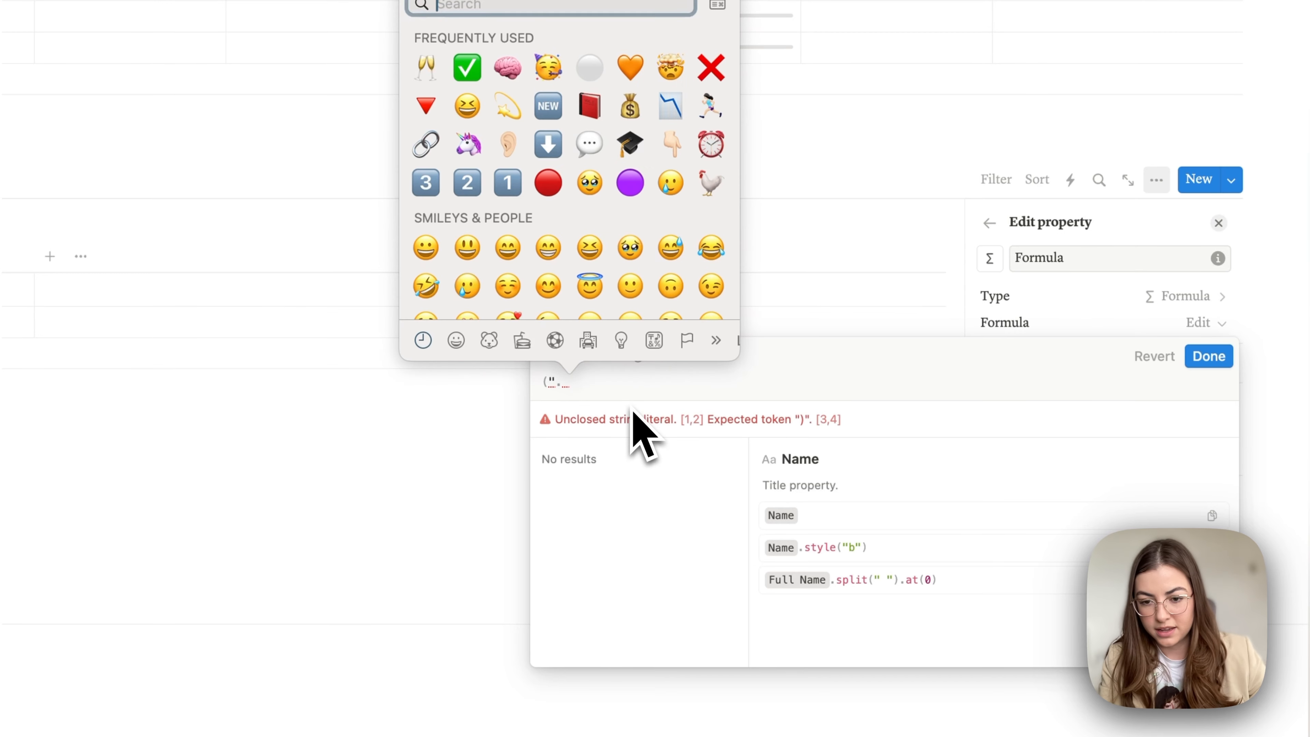
pyautogui.click(513, 77)
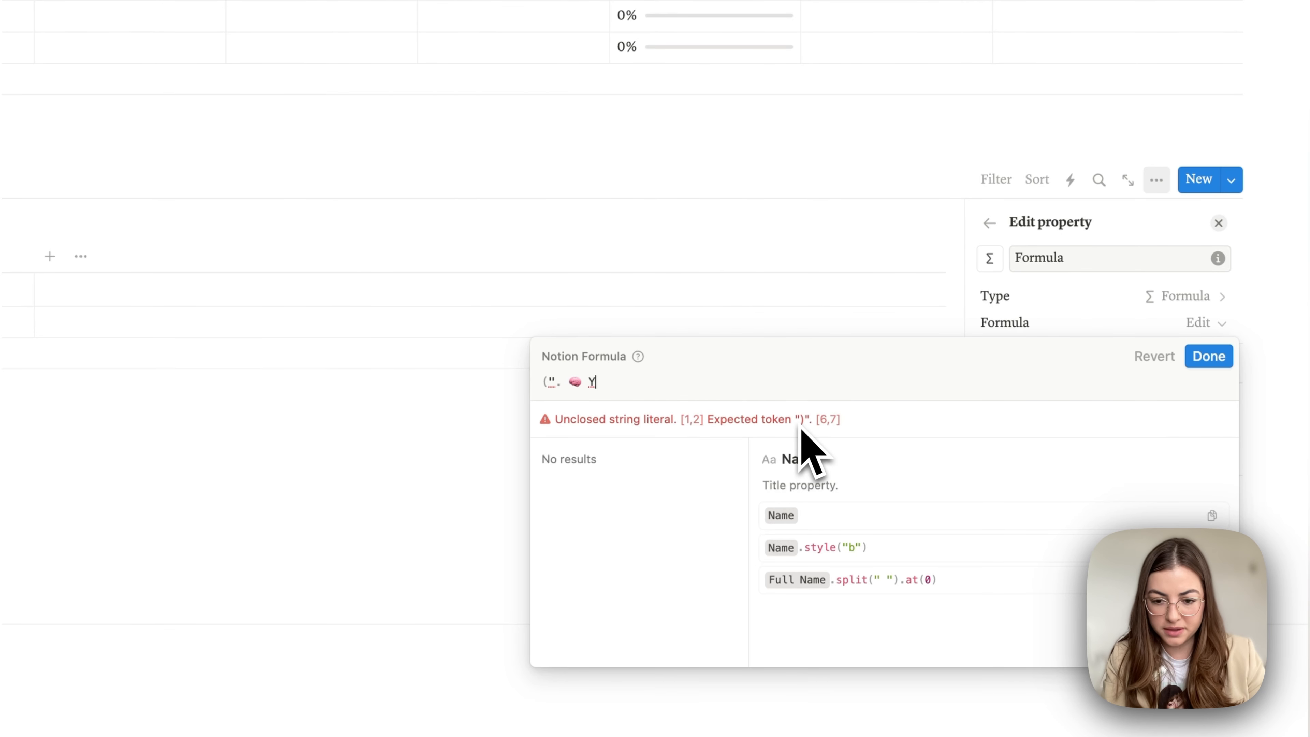
pyautogui.write('You Read')
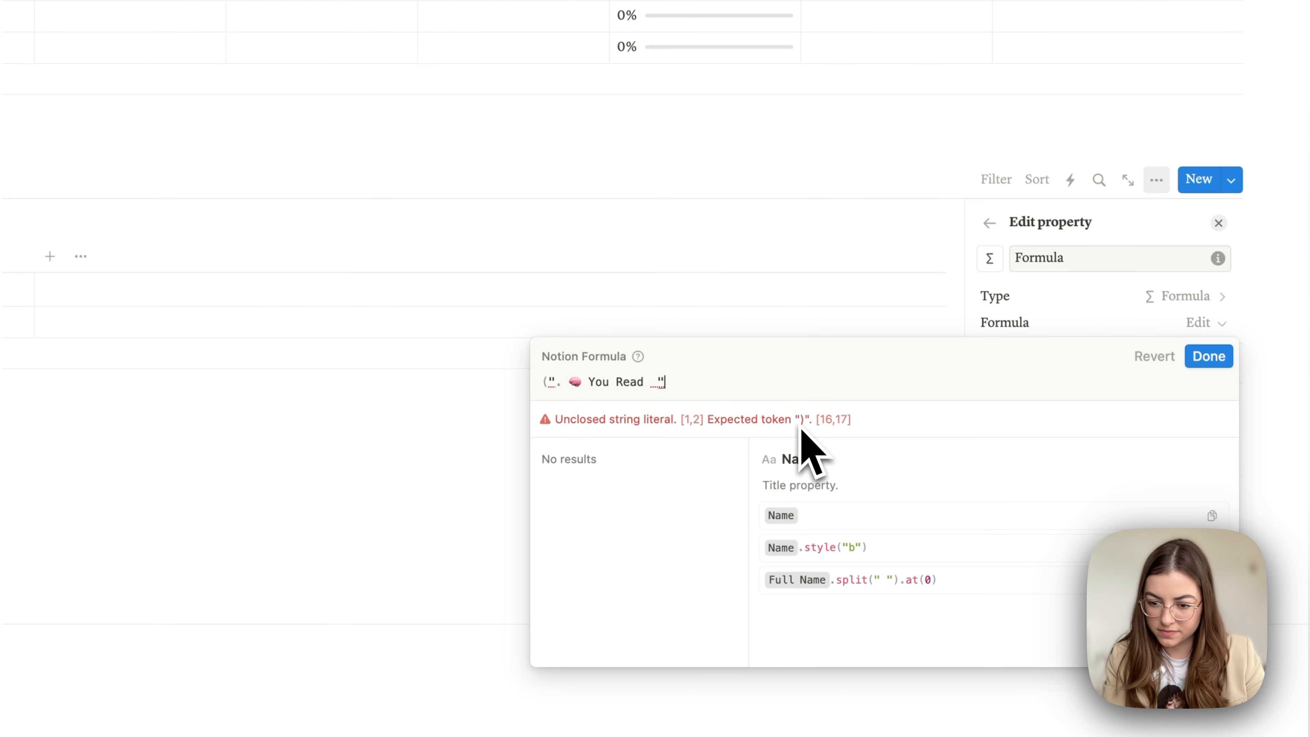
pyautogui.write('  " ~')
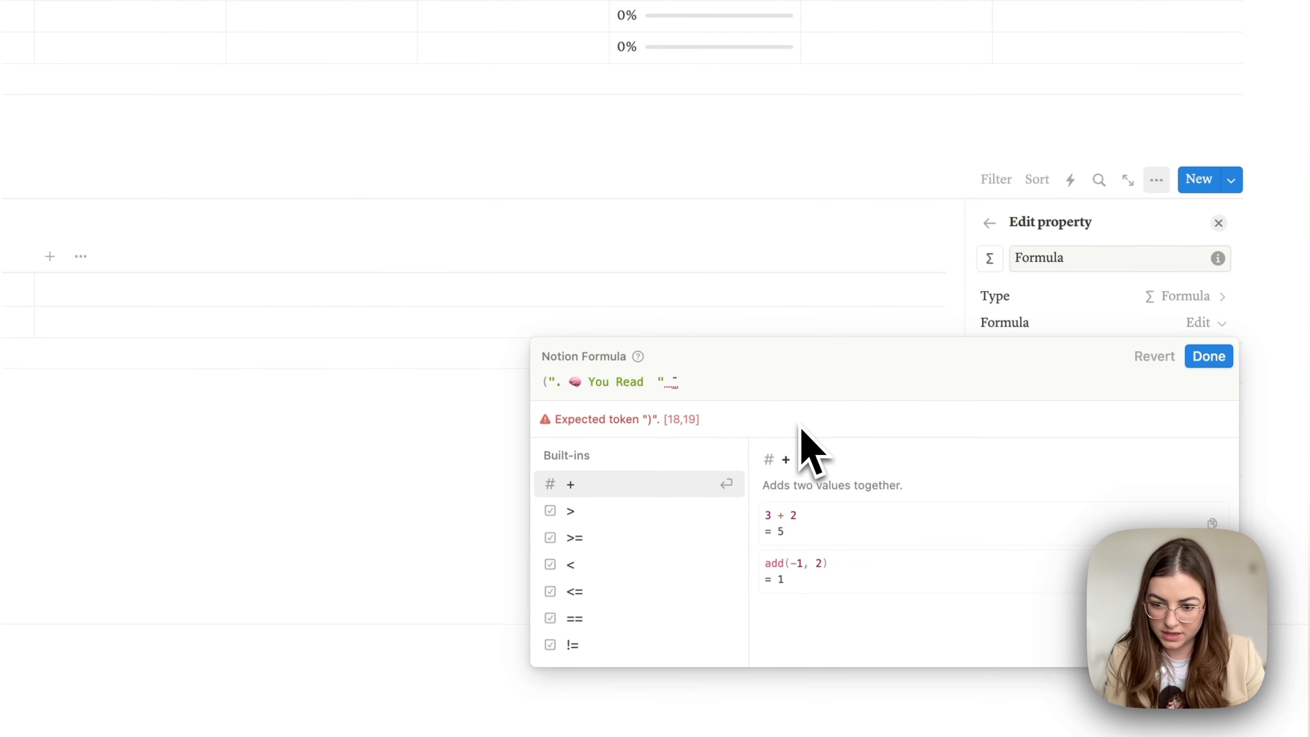
# - Append a plus operator after the "You Read" string and begin entering the format function
pyautogui.press('BackSpace')
pyautogui.write('+')
pyautogui.press('BackSpace')
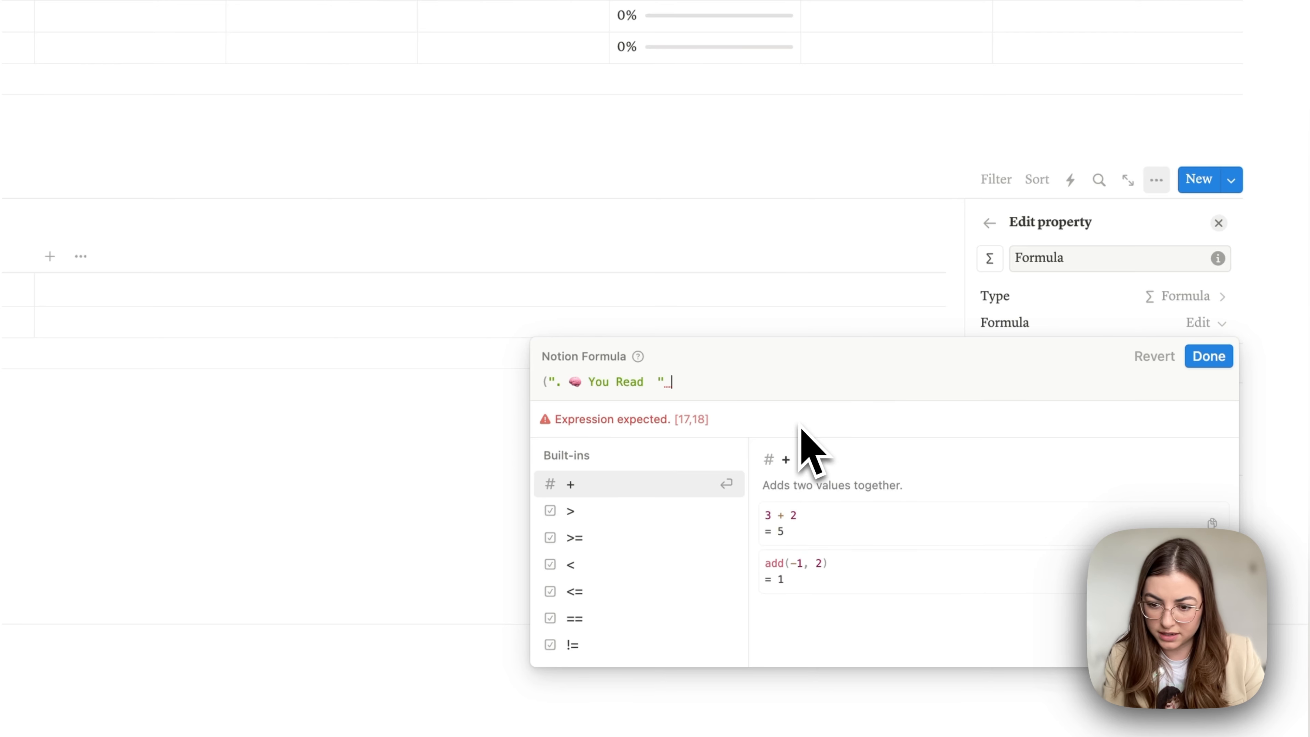
pyautogui.write('+ ')
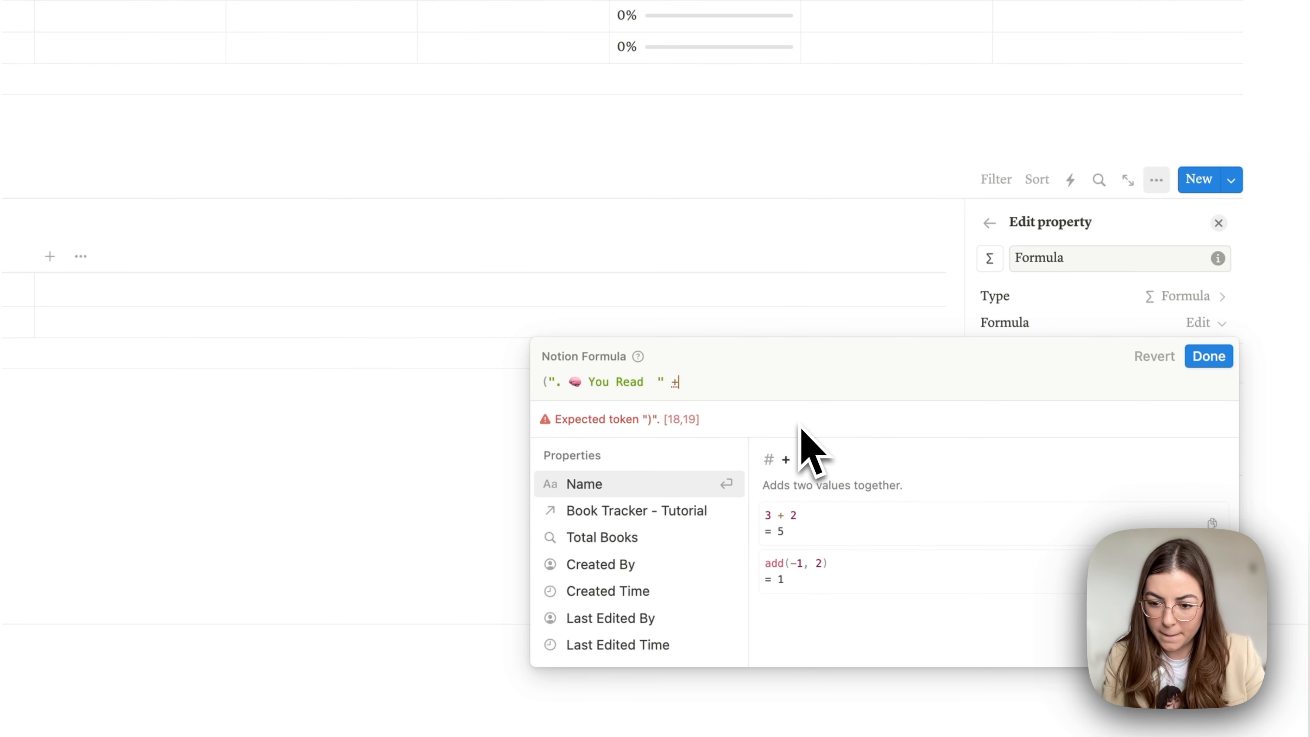
pyautogui.write('form')
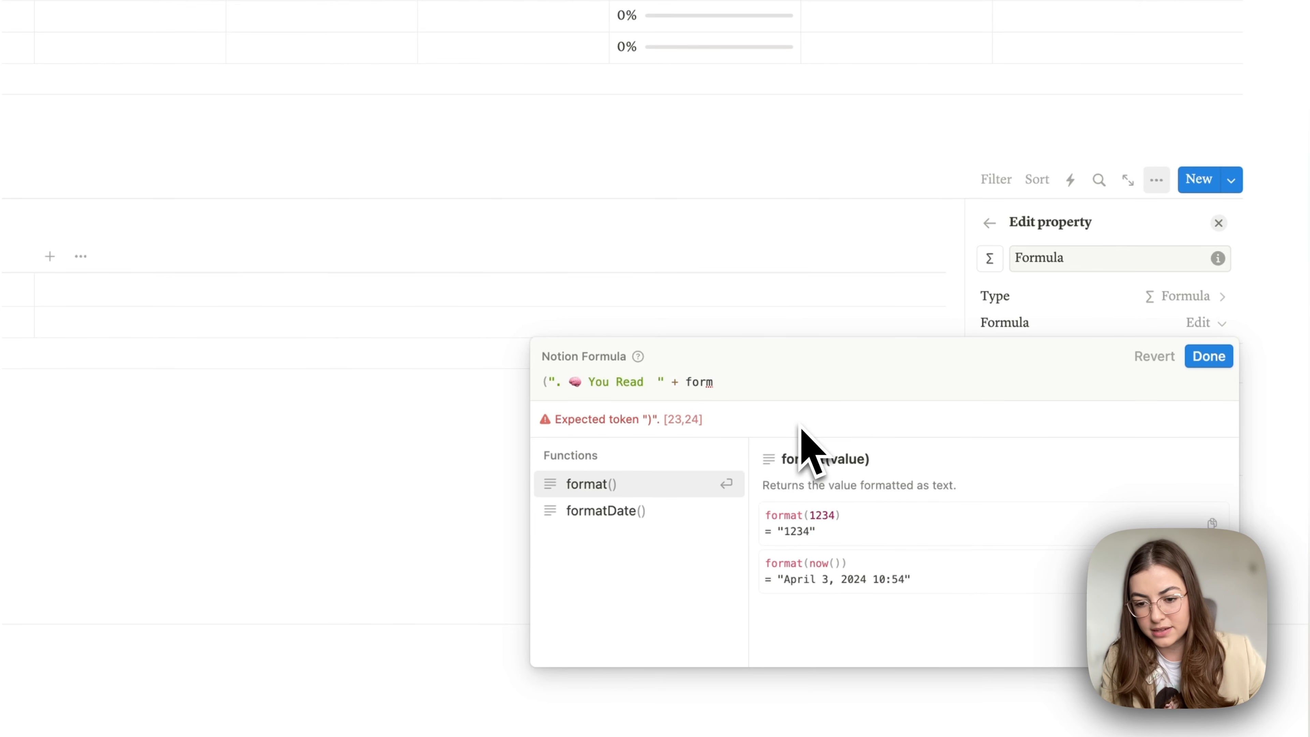
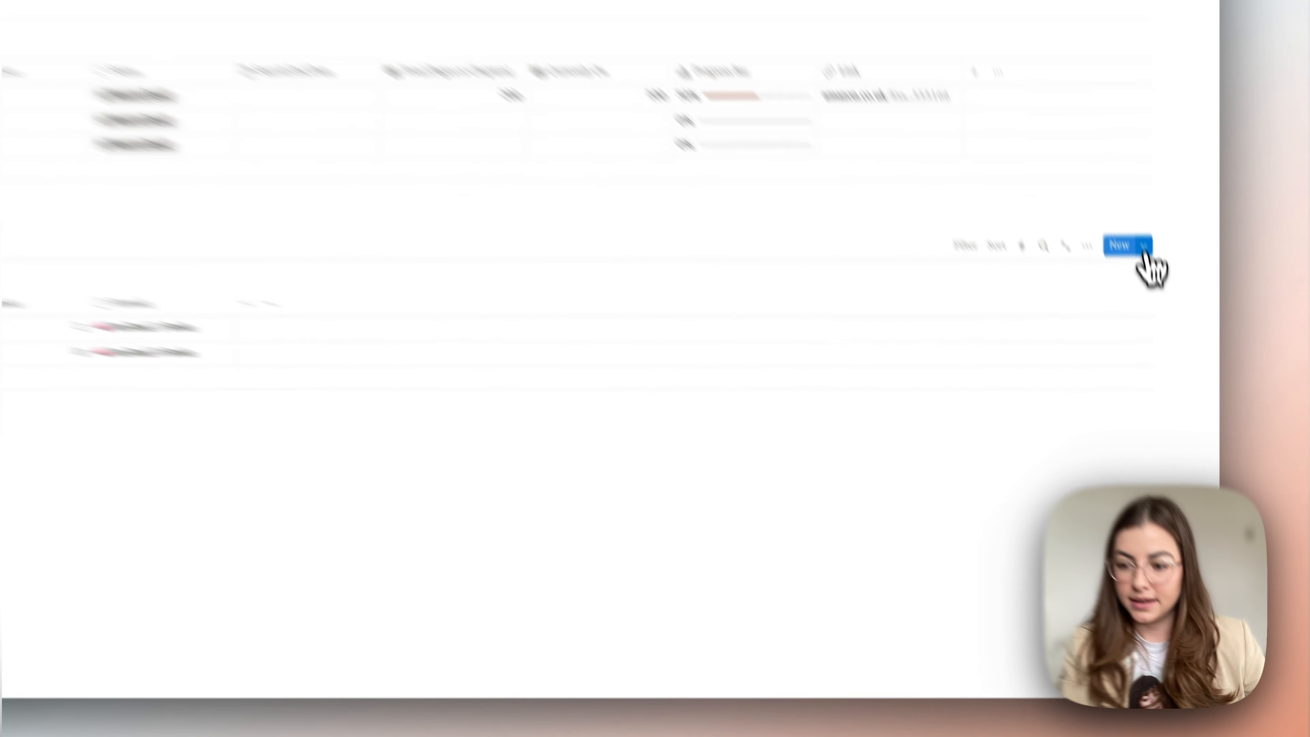
# - Change the Year view's icon to an open book
pyautogui.click(1169, 363)
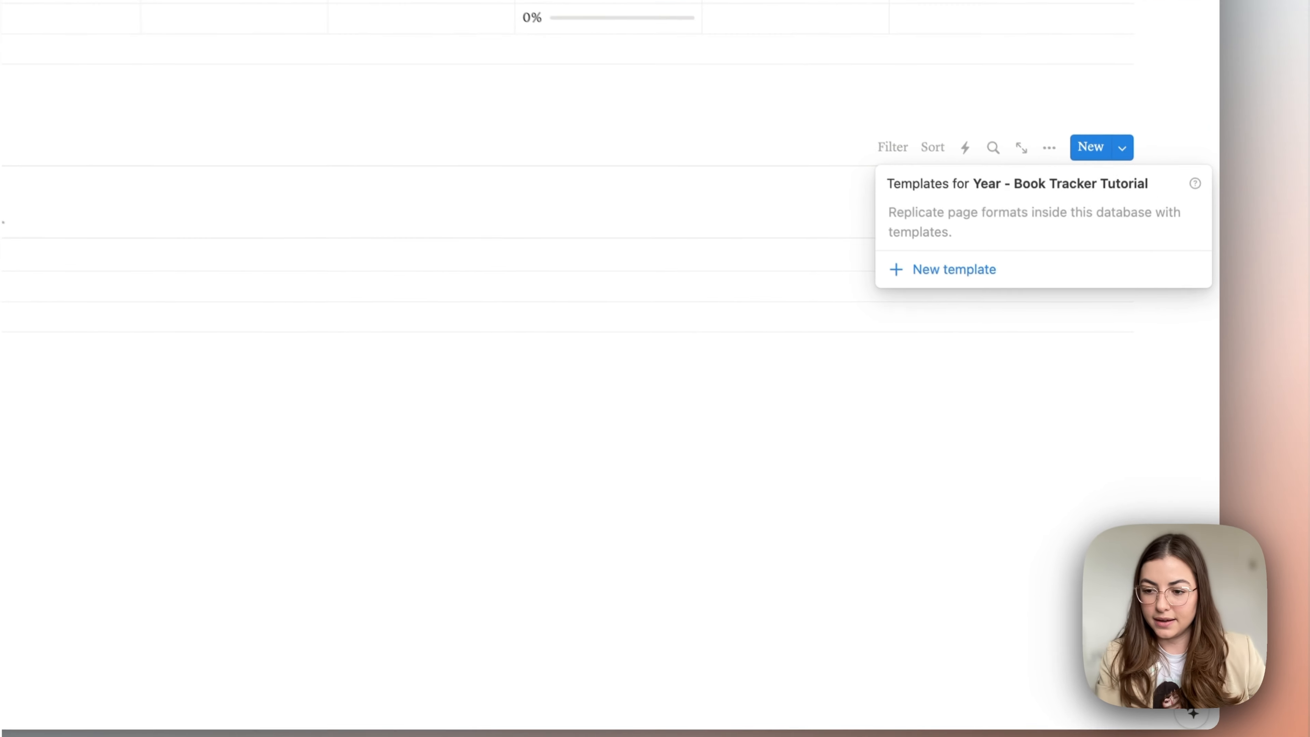
pyautogui.click(1050, 149)
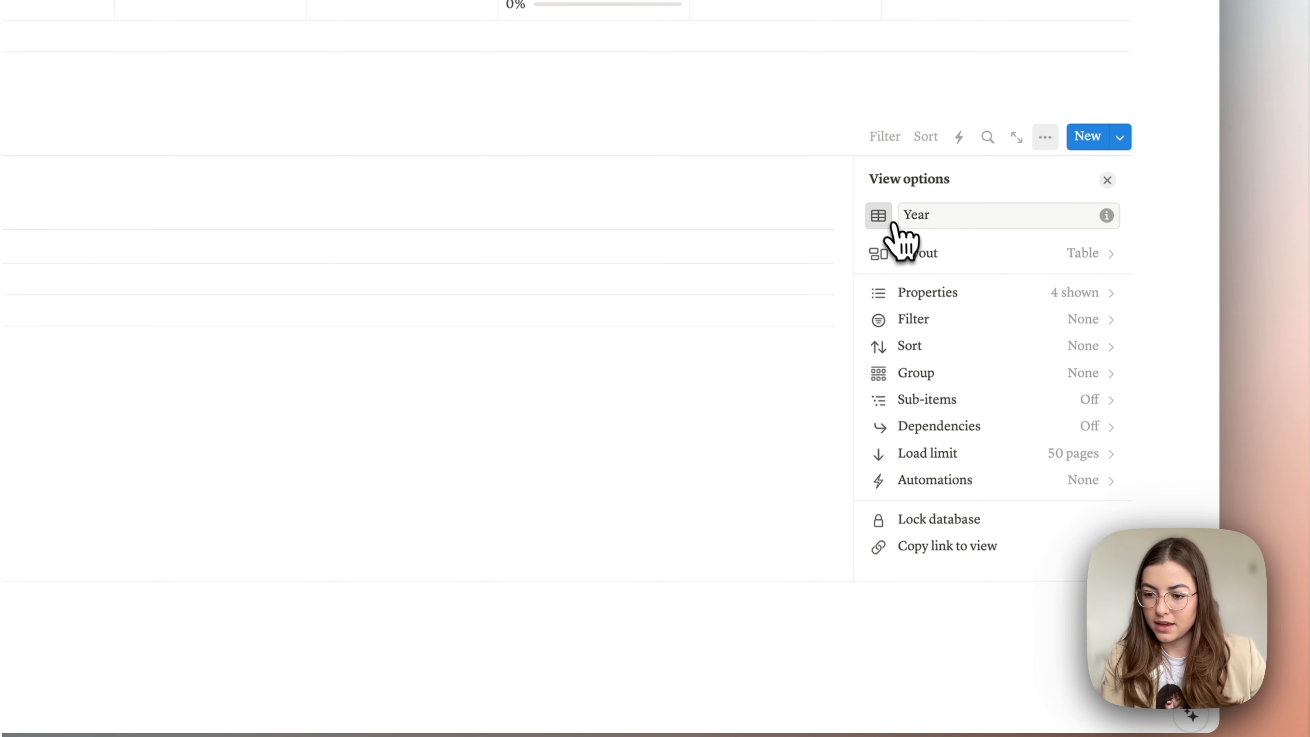
pyautogui.click(879, 216)
pyautogui.click(826, 358)
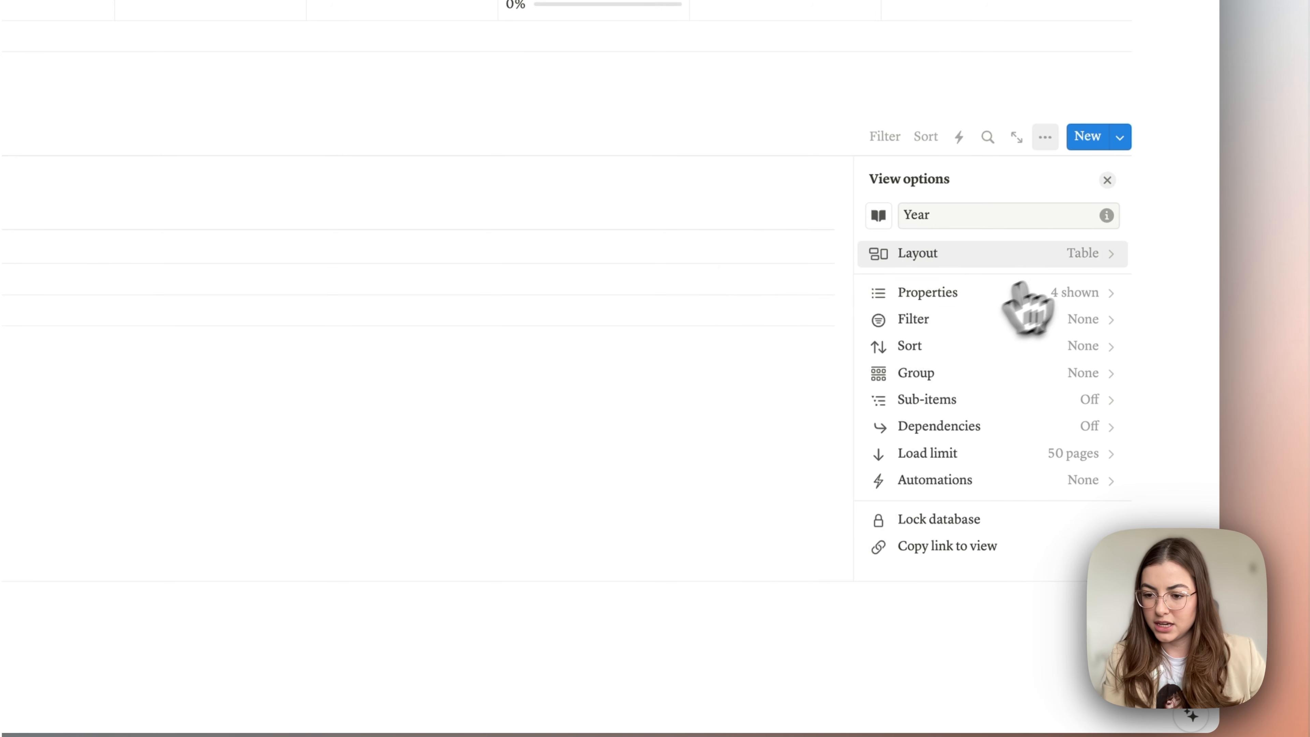
# - Switch the Year view to a Gallery layout, turn off page icons and set the card preview to None
pyautogui.click(1038, 262)
pyautogui.click(1078, 299)
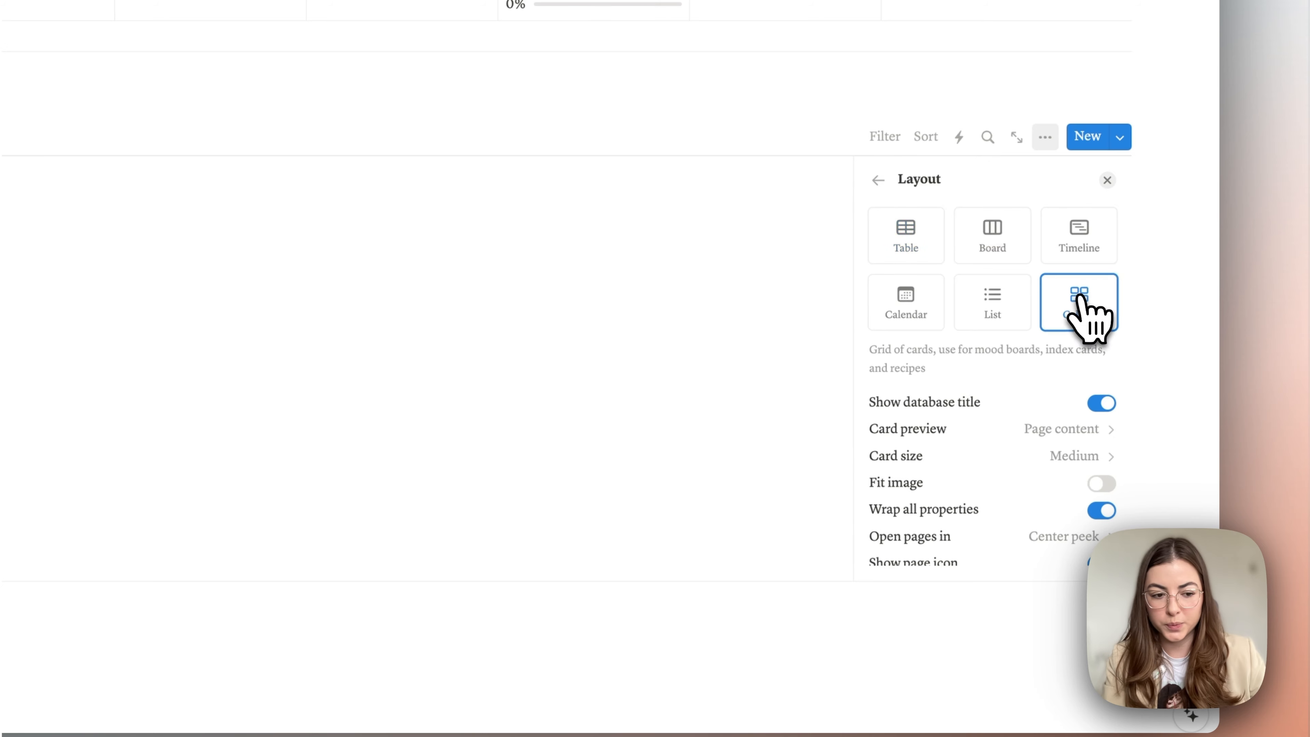
pyautogui.scroll(-3, 1089, 498)
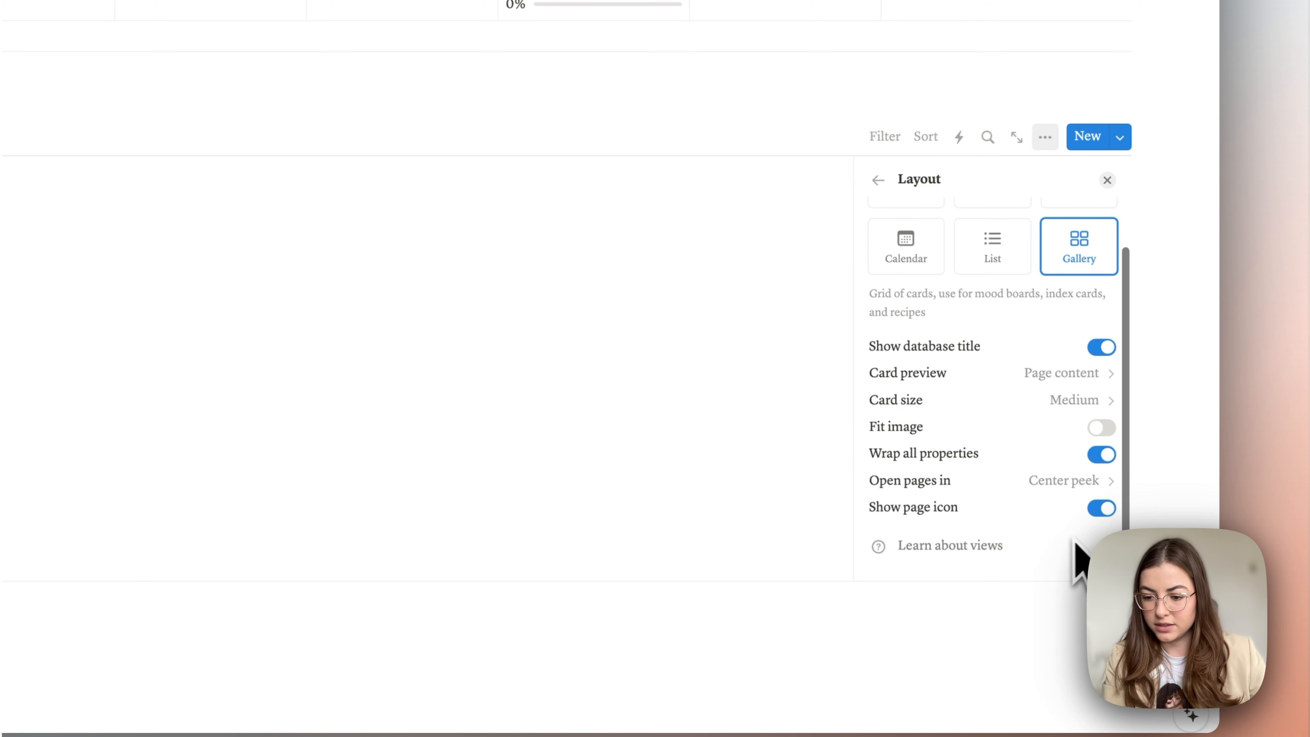
pyautogui.click(1101, 509)
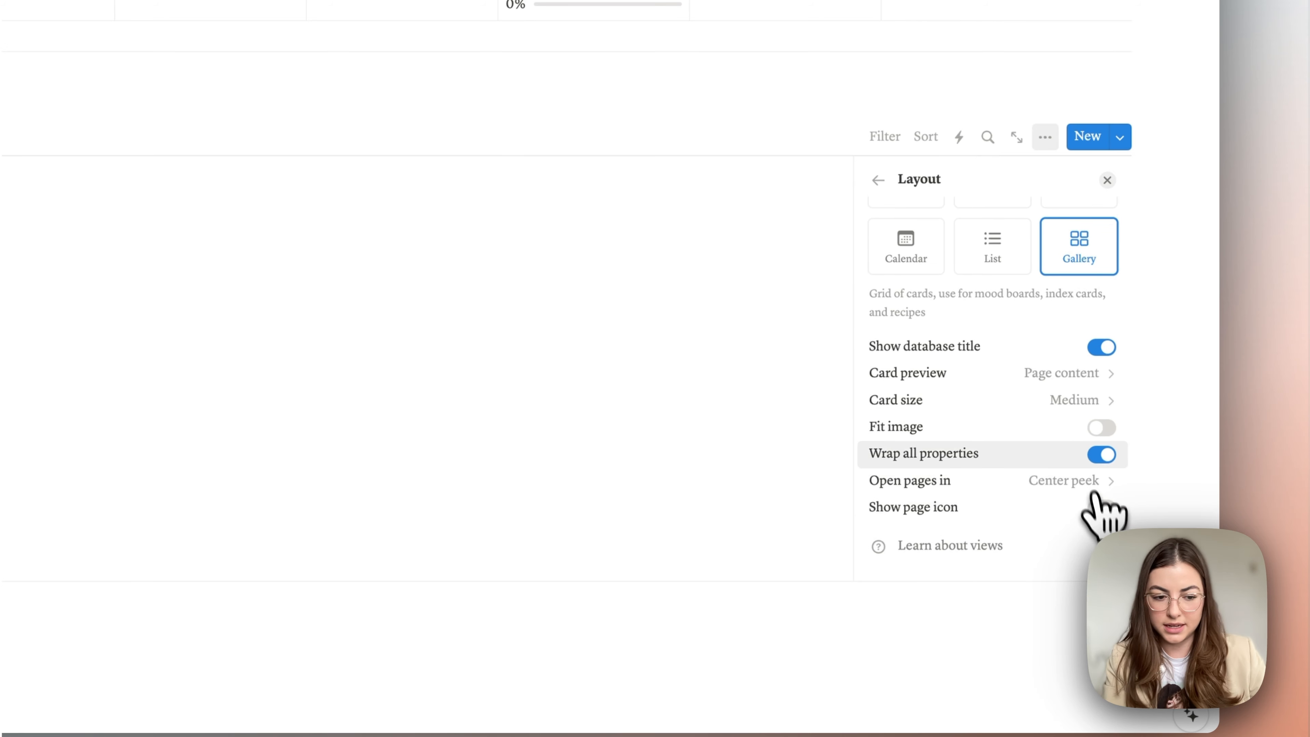
pyautogui.click(1085, 408)
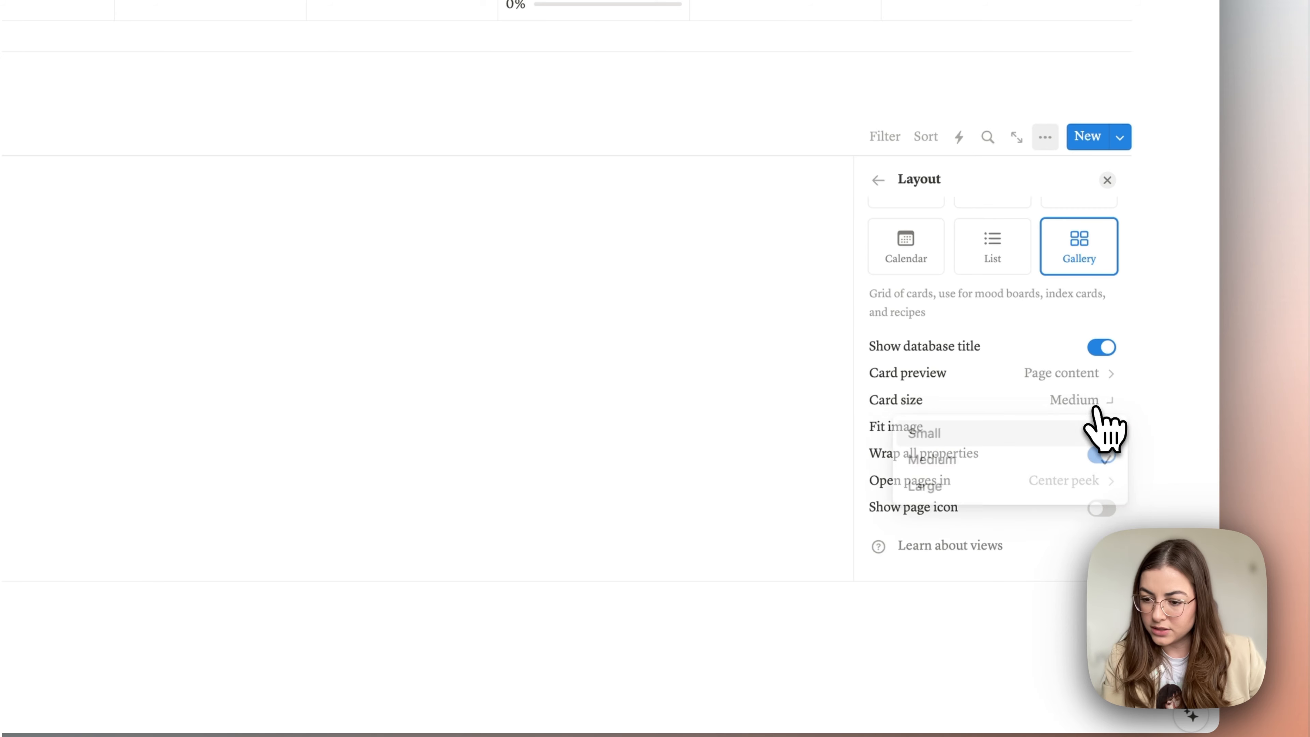
pyautogui.click(1024, 374)
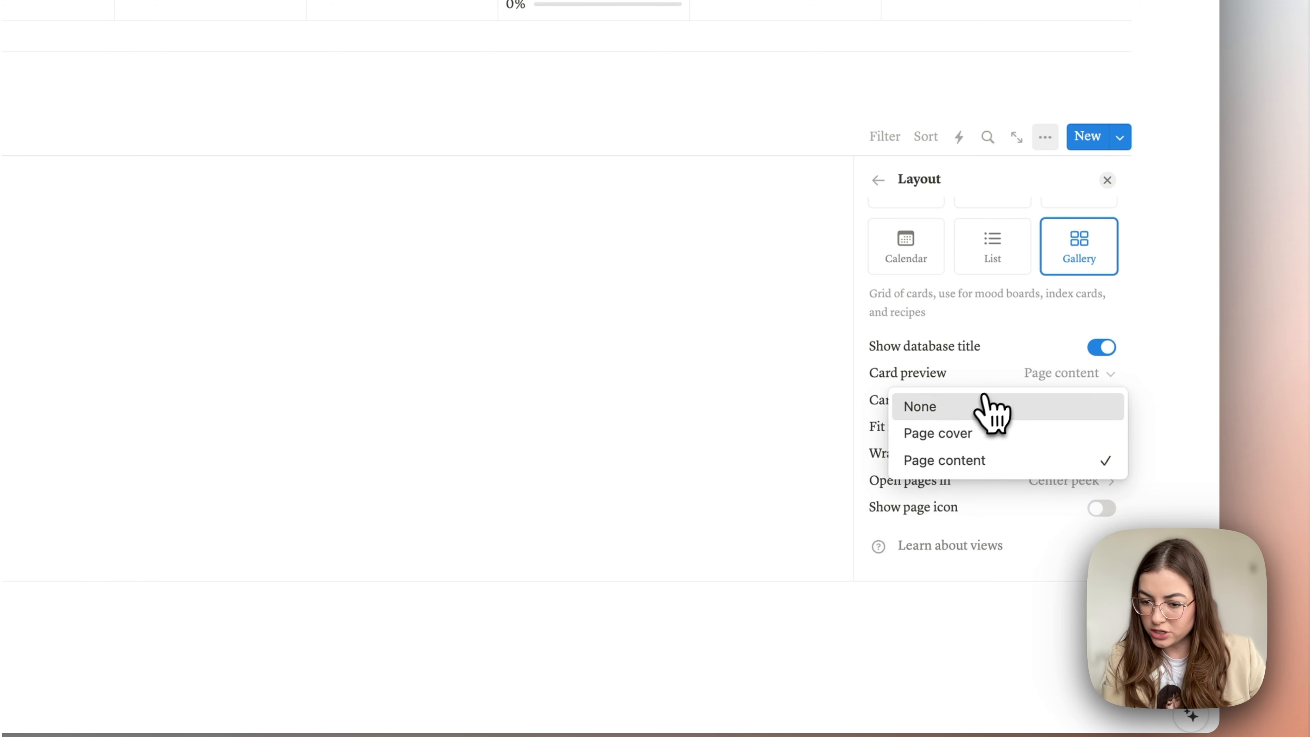
pyautogui.click(981, 404)
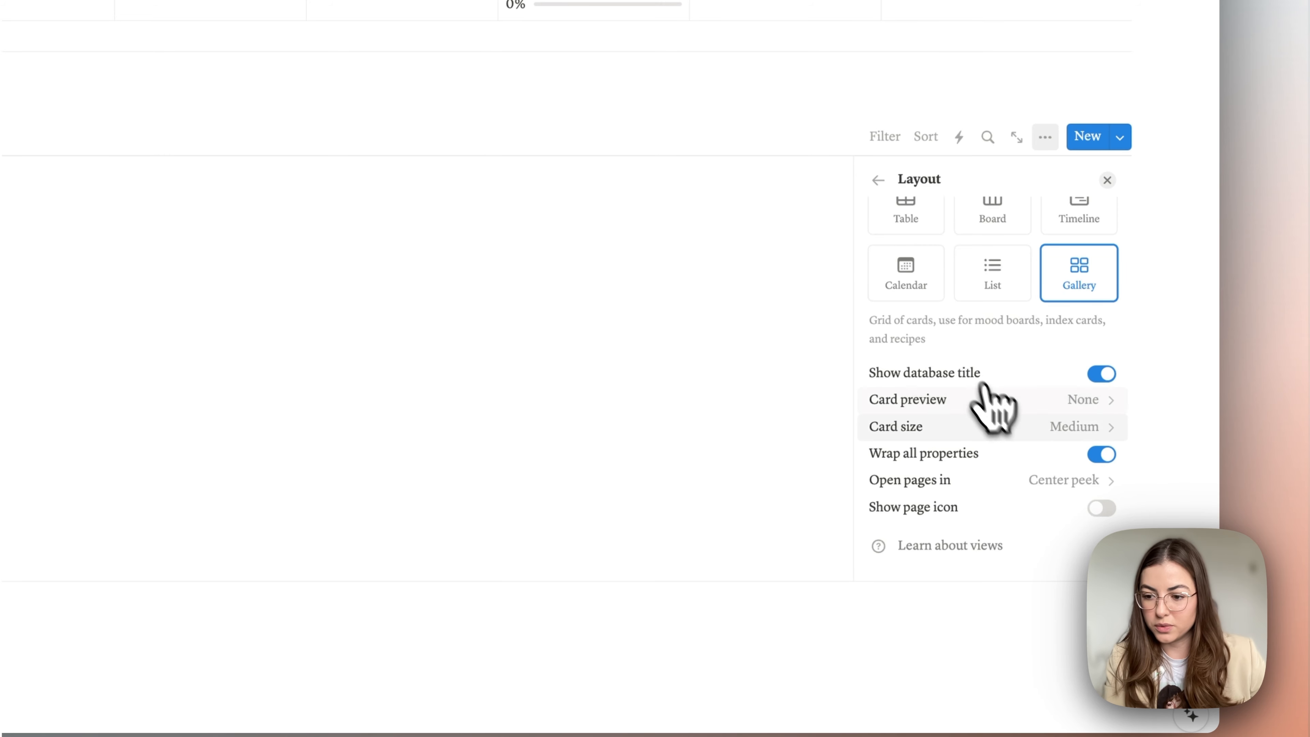
# - Try the Small card size for the gallery, then return it to Medium
pyautogui.click(1032, 426)
pyautogui.click(1005, 449)
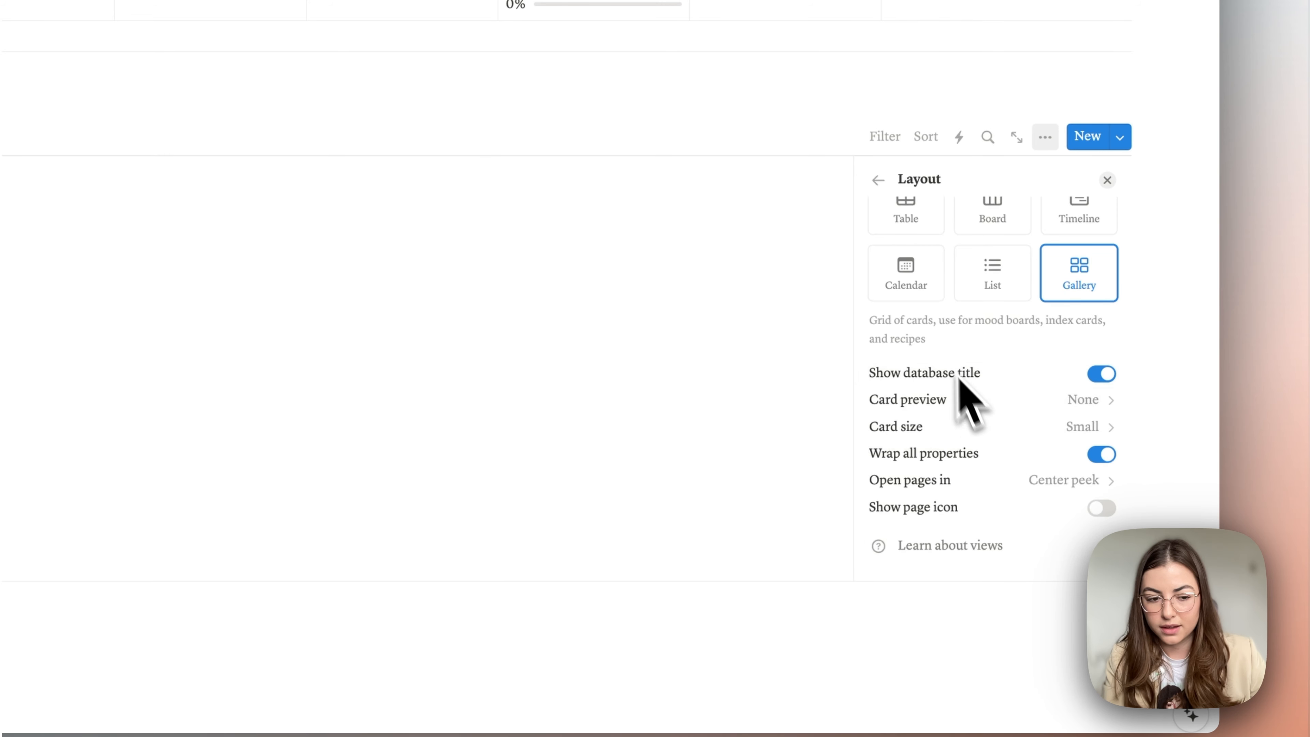
pyautogui.click(1011, 427)
pyautogui.click(979, 486)
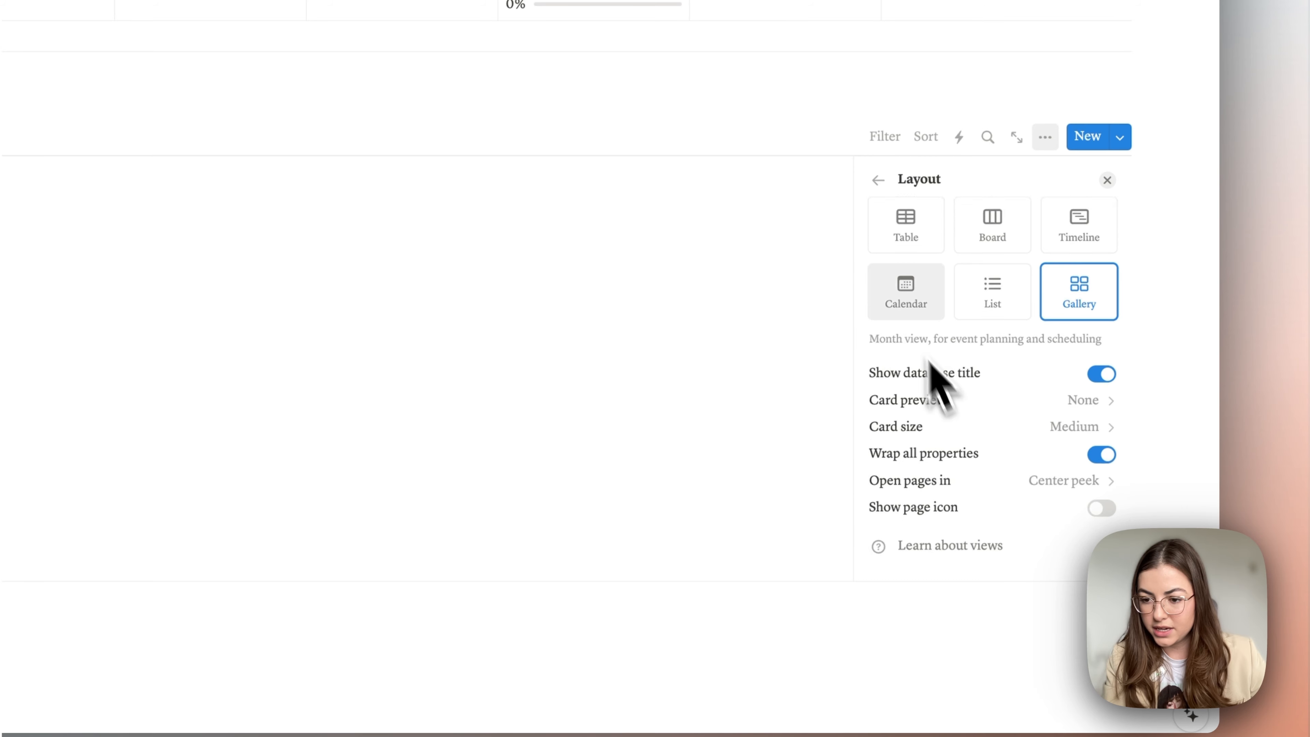
# - Show the Formula property on the gallery cards, keep Total Books hidden, and hide the yearly database's title
pyautogui.click(878, 179)
pyautogui.click(1001, 299)
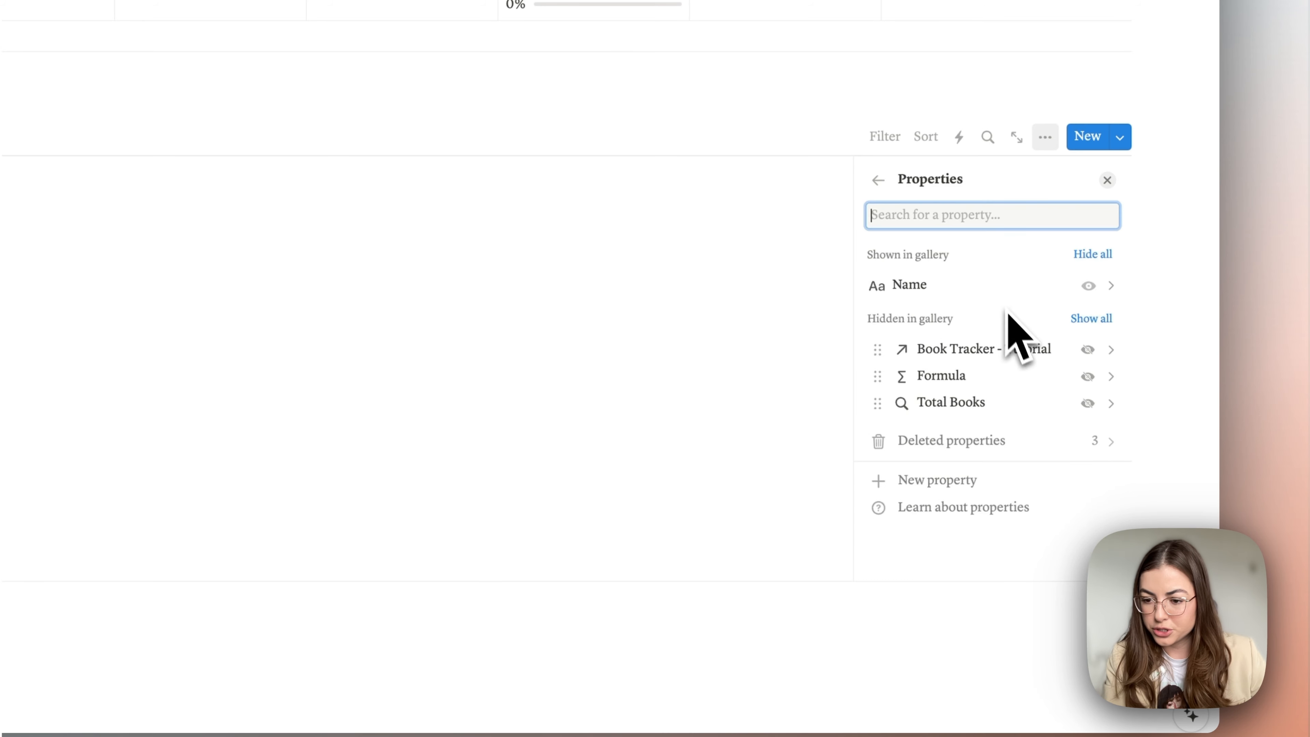
pyautogui.click(1087, 379)
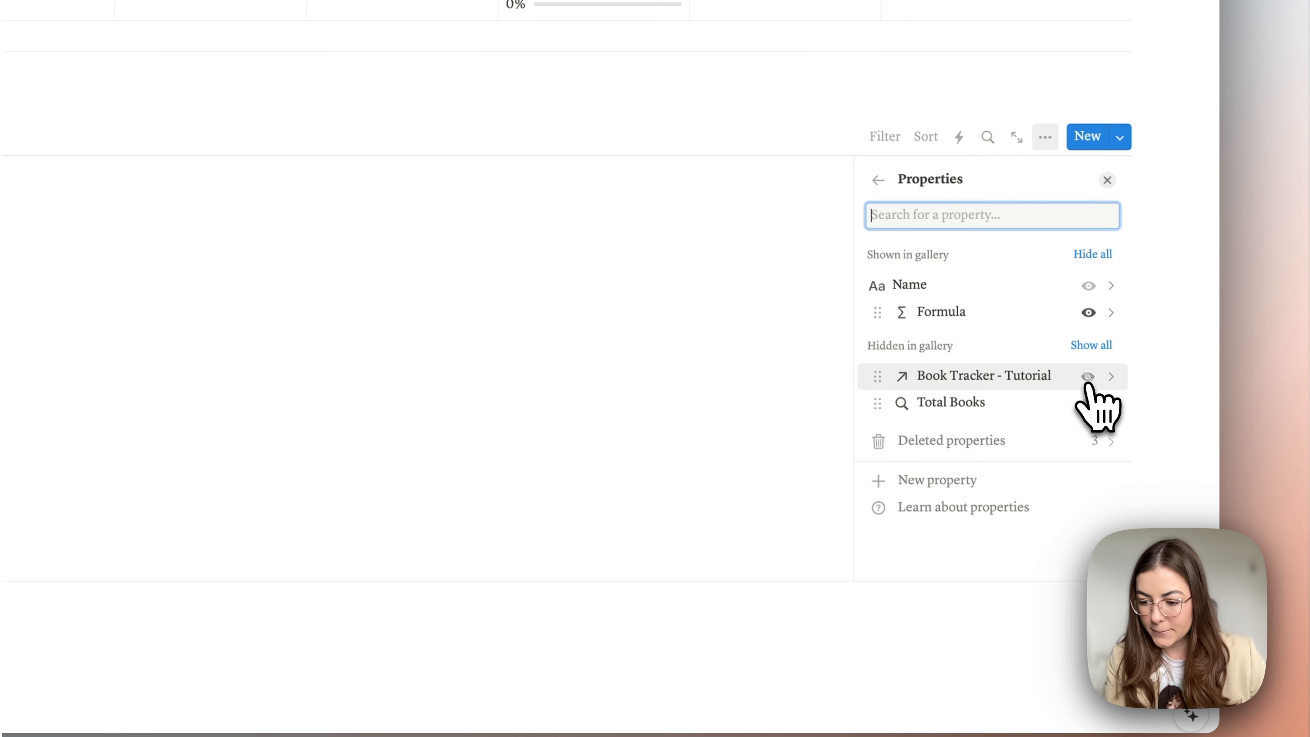
pyautogui.click(1087, 403)
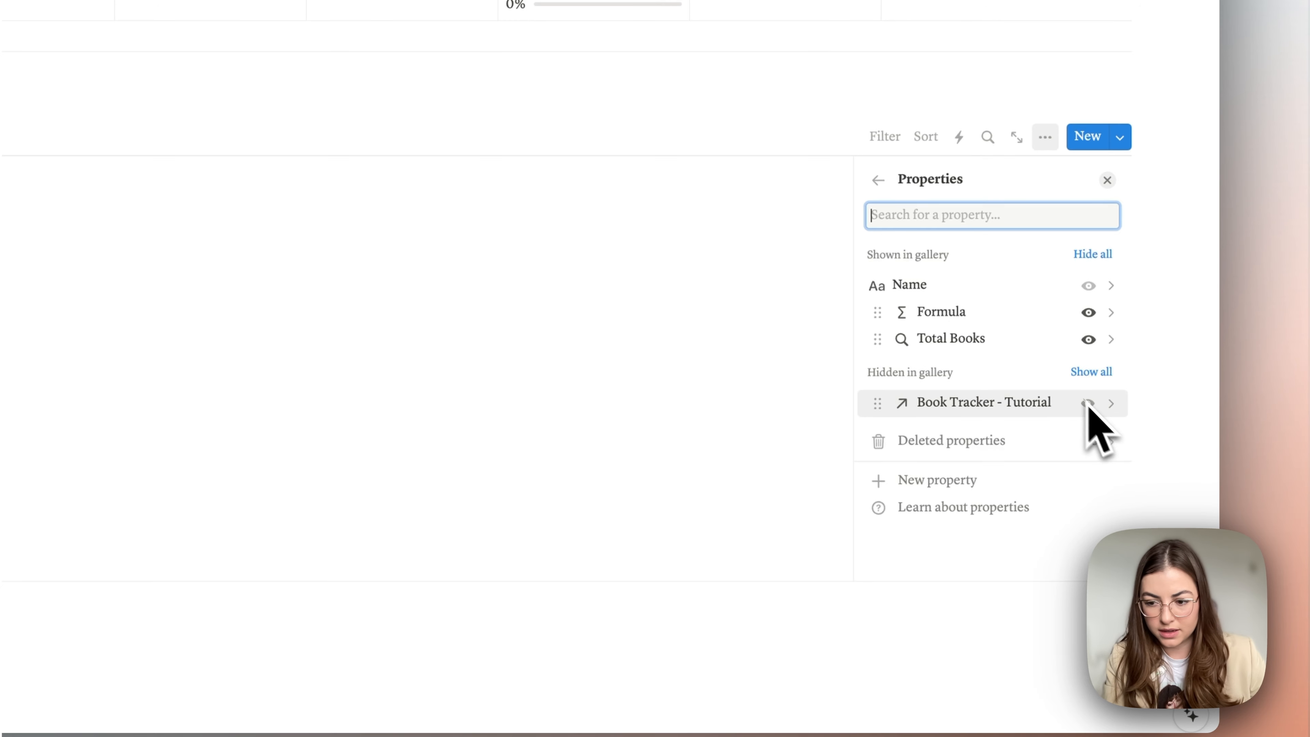
pyautogui.click(1086, 345)
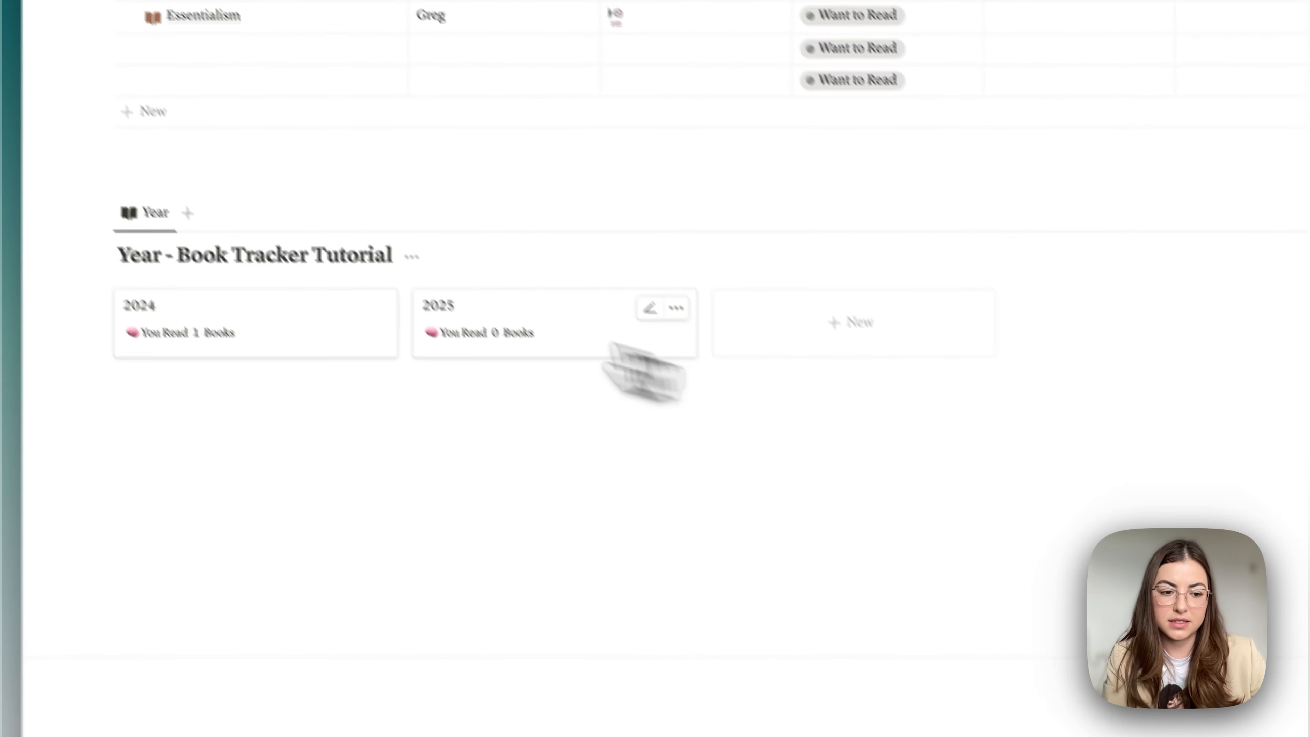
pyautogui.click(472, 337)
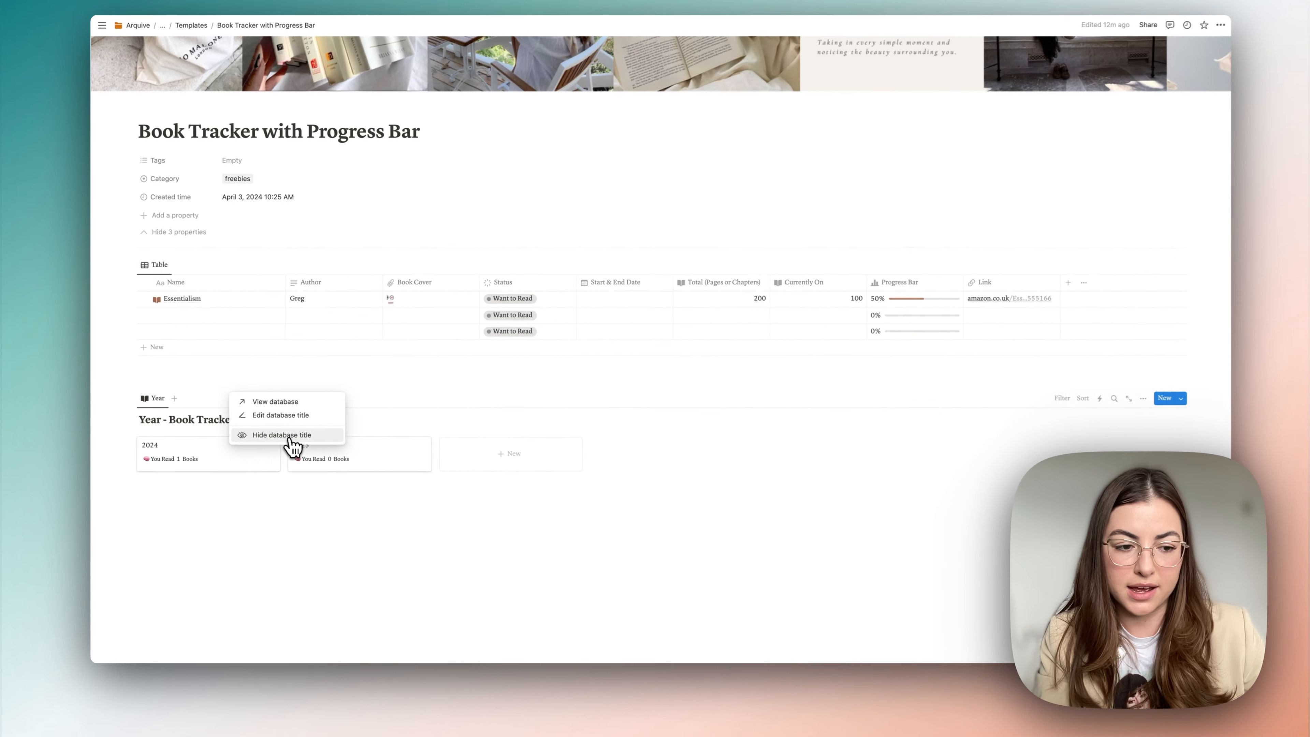
pyautogui.click(289, 436)
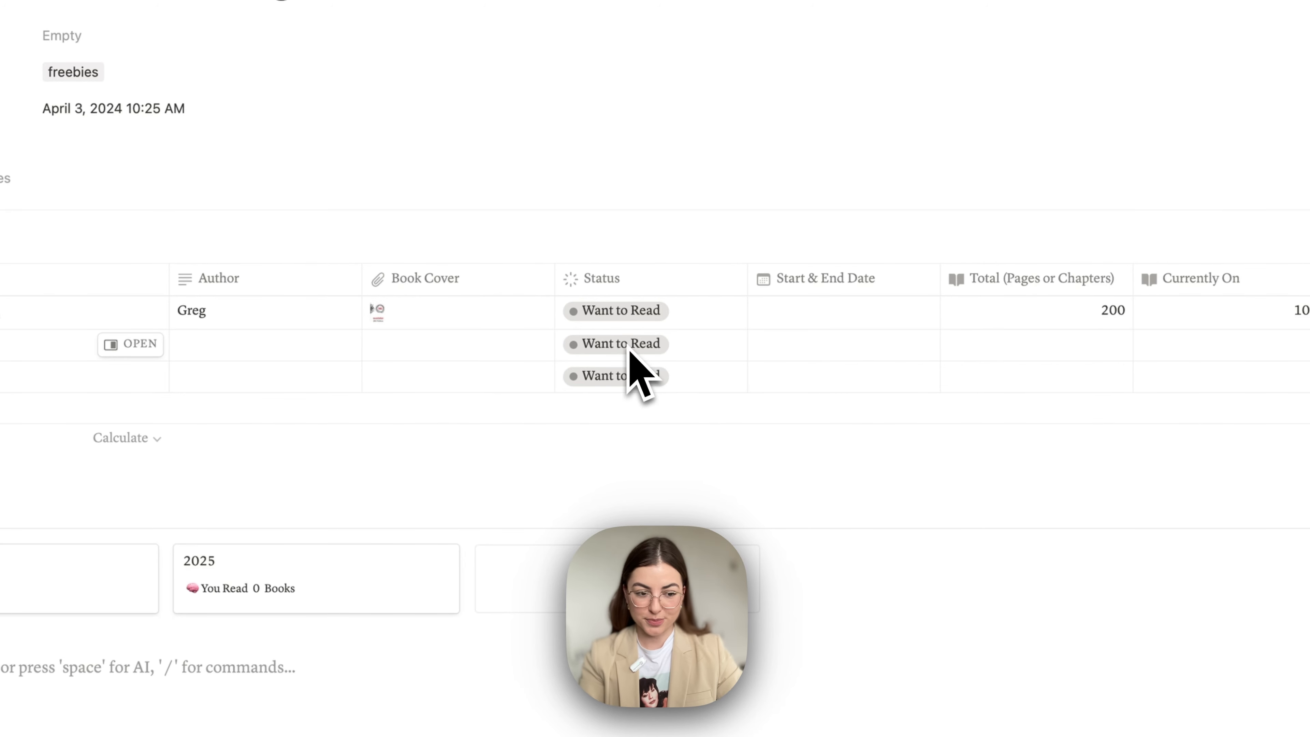
# - Insert a two-column block above the book table
pyautogui.click(745, 182)
pyautogui.press('Return')
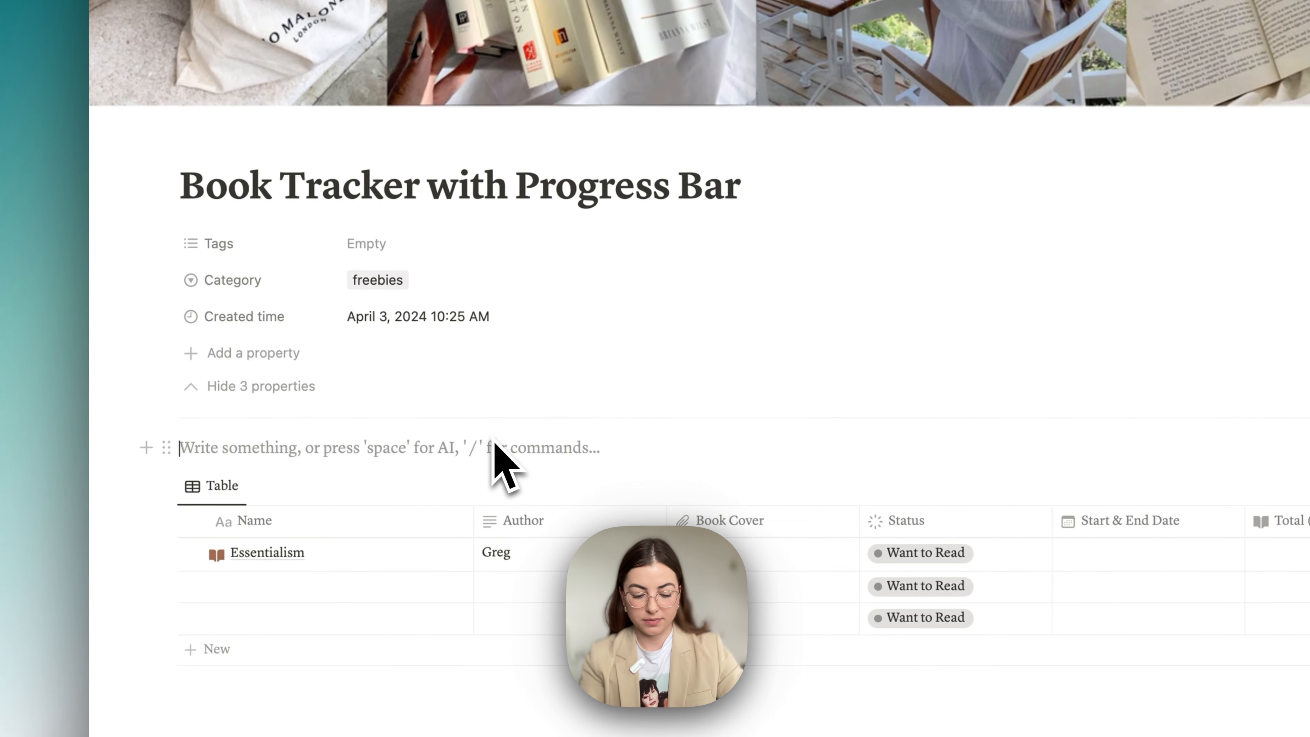
pyautogui.write('/2 c')
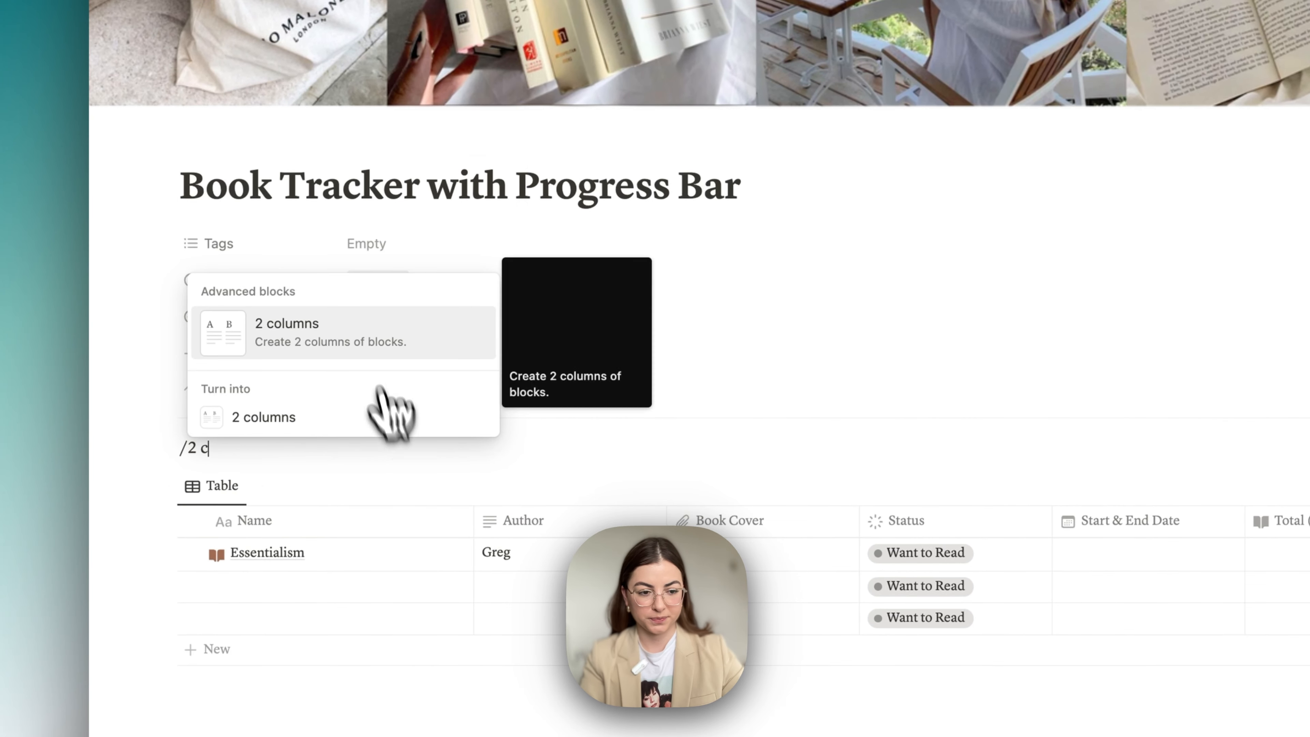
pyautogui.click(360, 333)
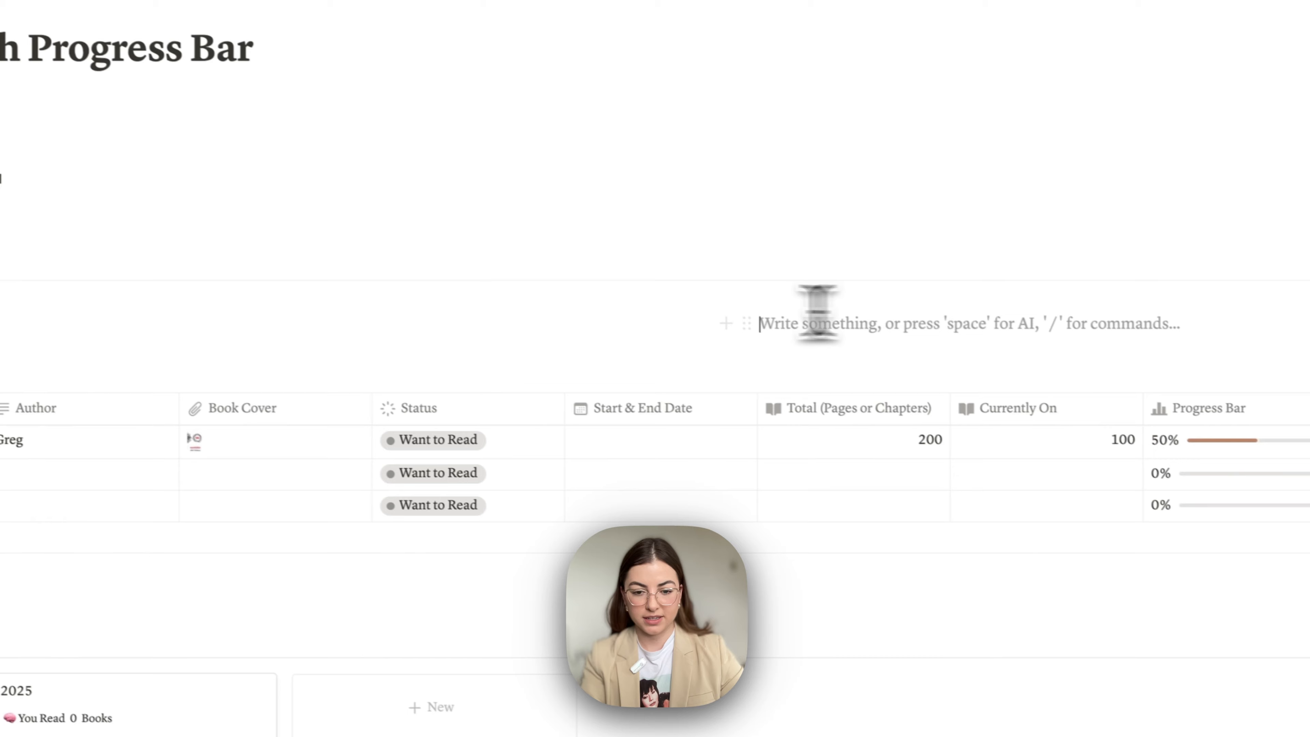
# - Add a "Navigation" heading in the first column, followed by an empty line
pyautogui.click(449, 333)
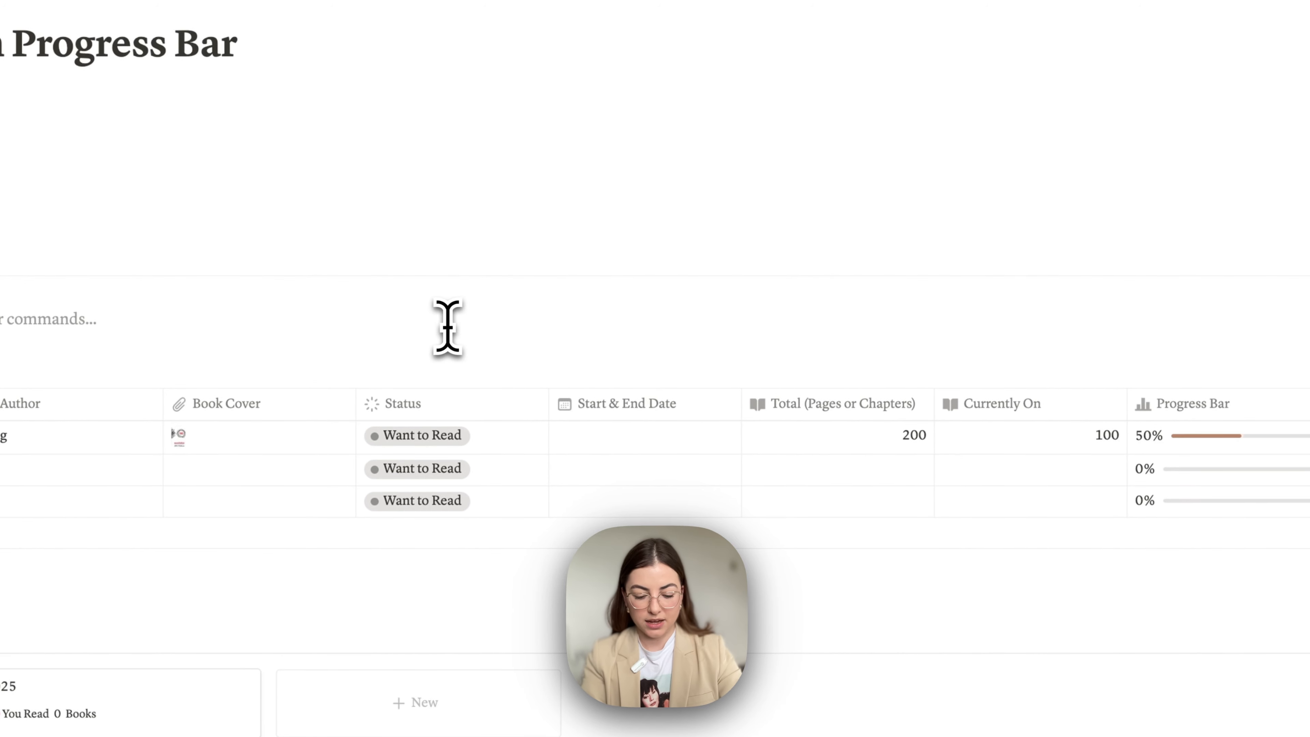
pyautogui.write('Naviga')
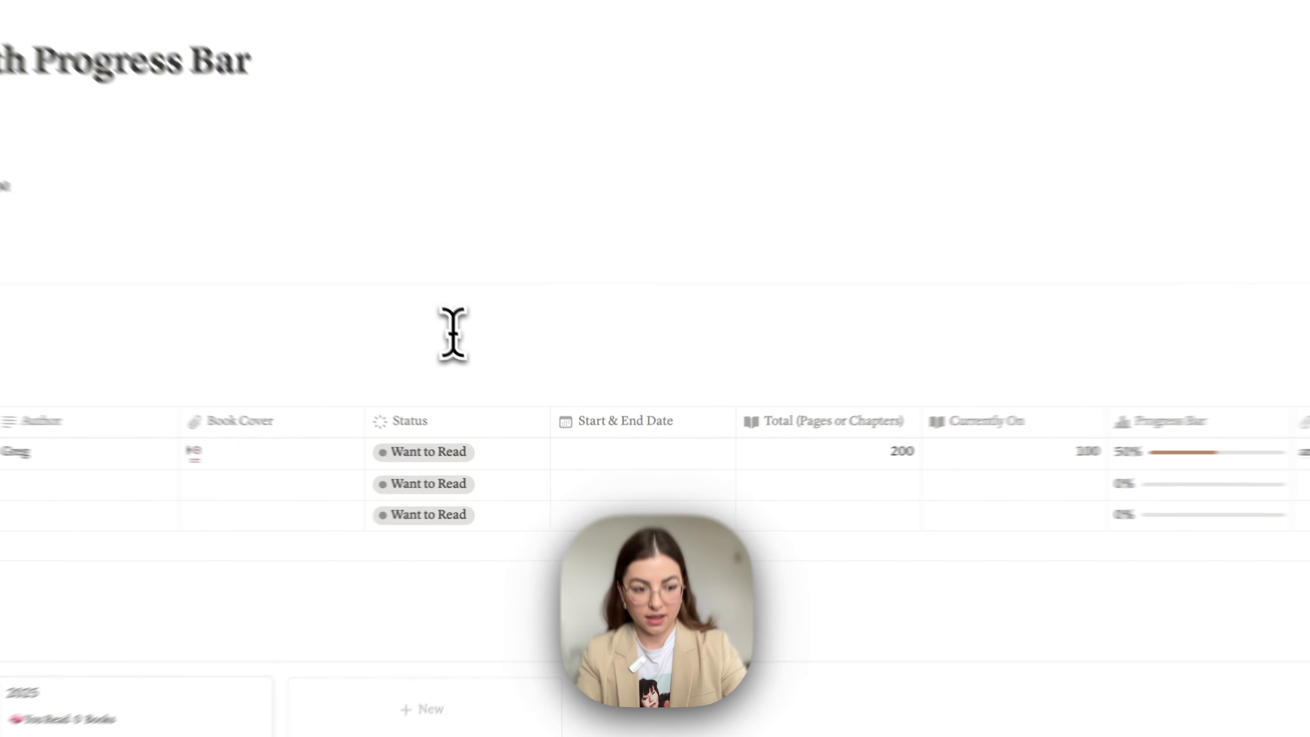
pyautogui.write('tion')
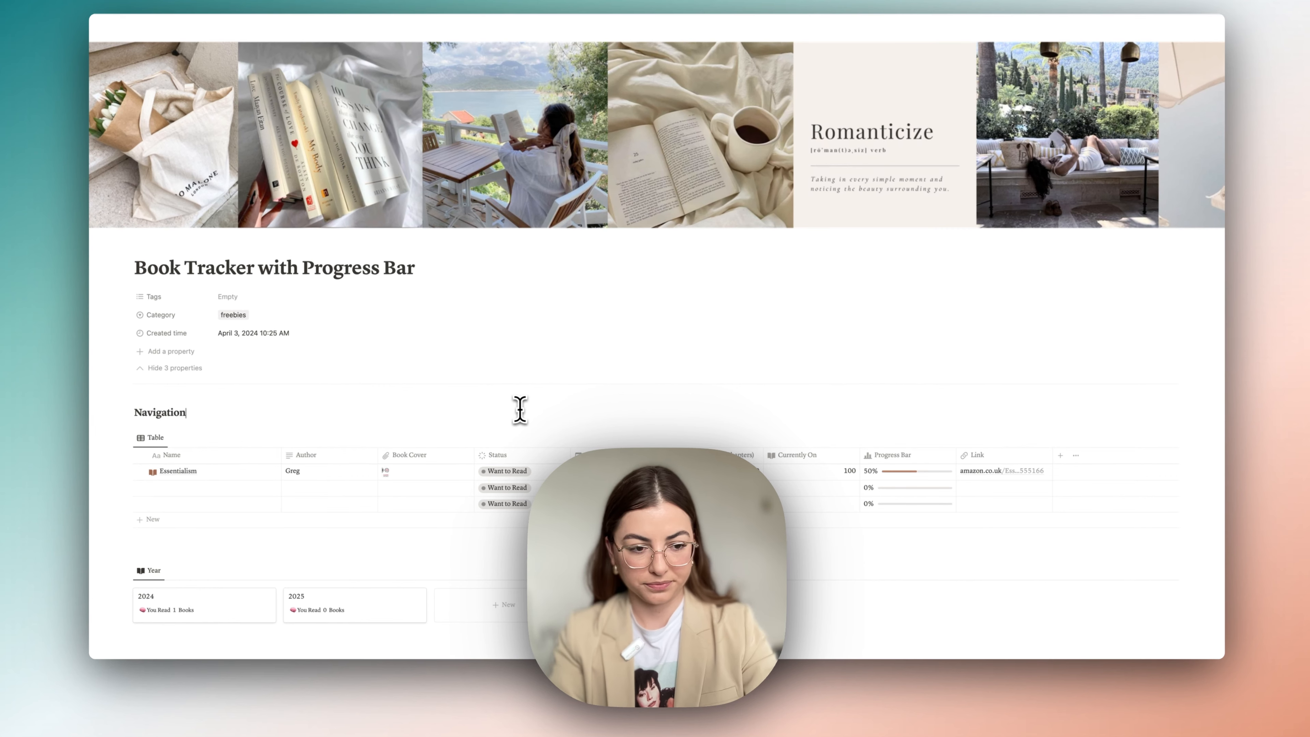
pyautogui.press('Return')
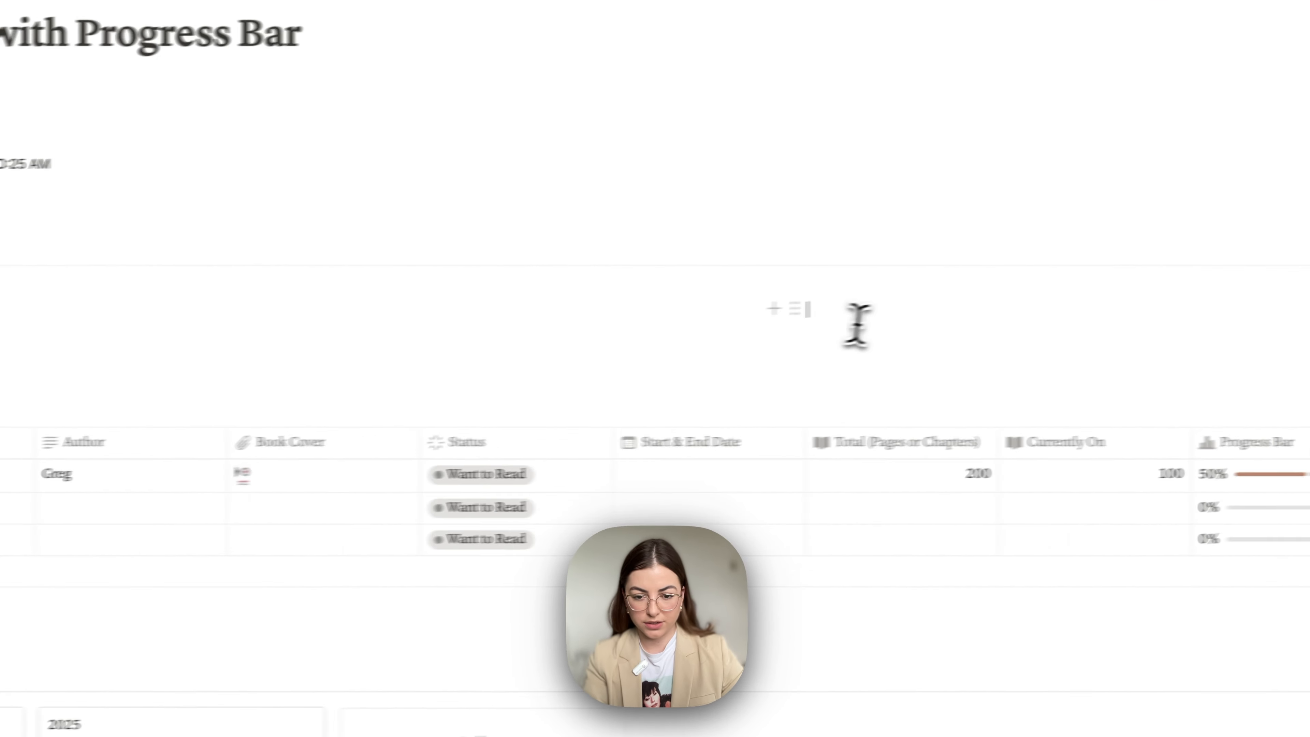
# - Add a small "Current Reads" heading (Heading 3) in the second column
pyautogui.write('/h3')
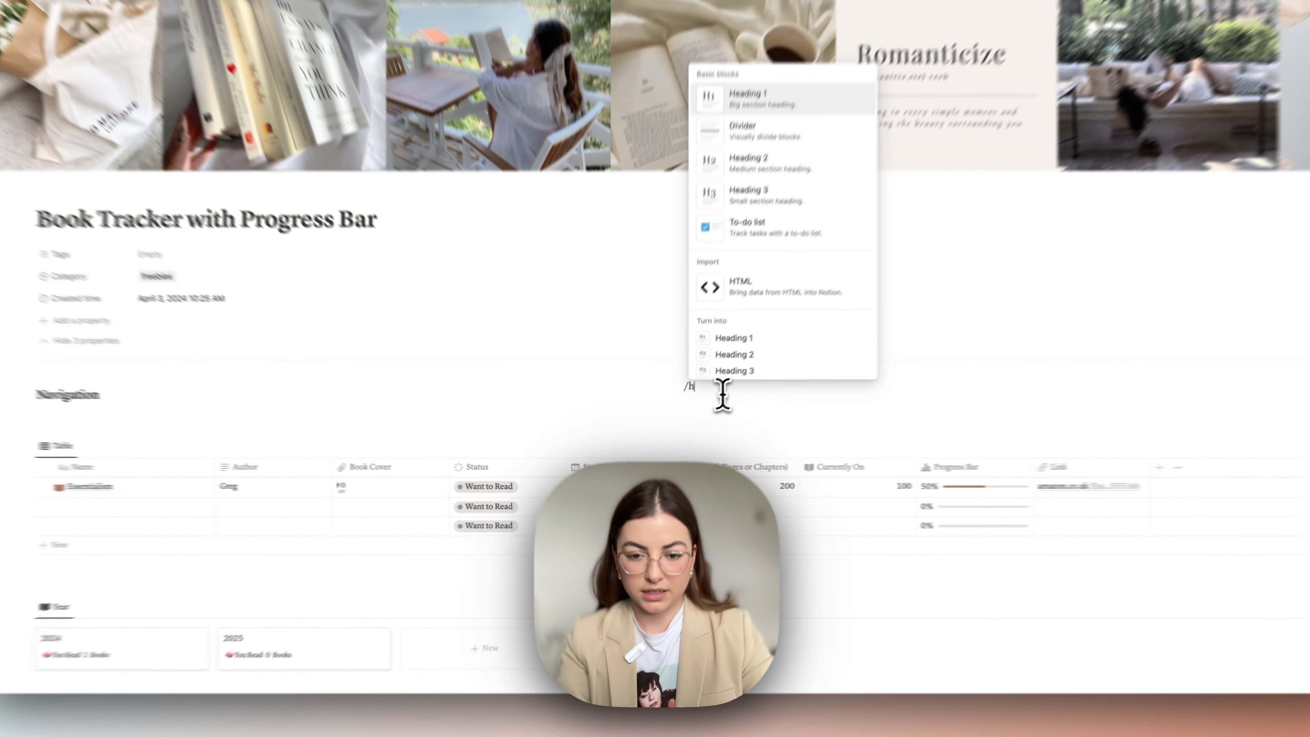
pyautogui.press('Return')
pyautogui.write('Current Read')
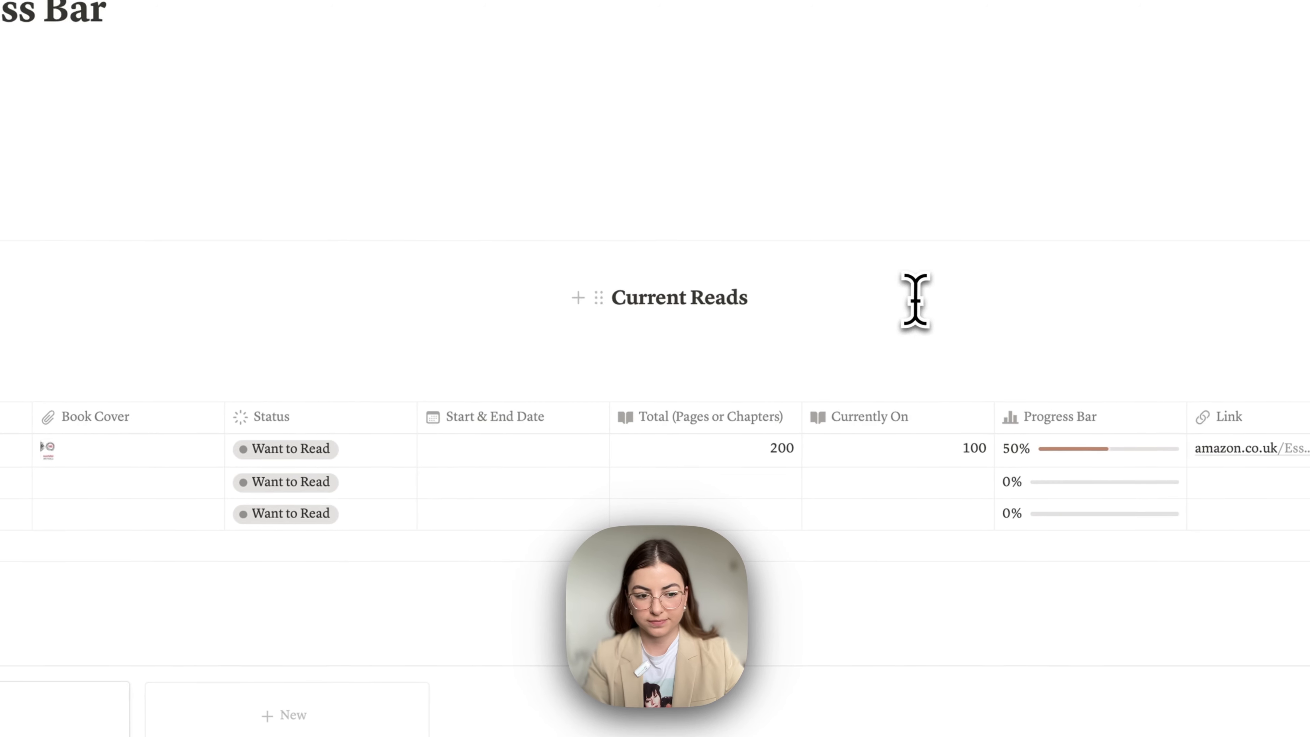
# - Duplicate the Navigation heading, rename the copy "Next to Read", and add empty lines above and below it
pyautogui.click(351, 284)
pyautogui.press('super+d')
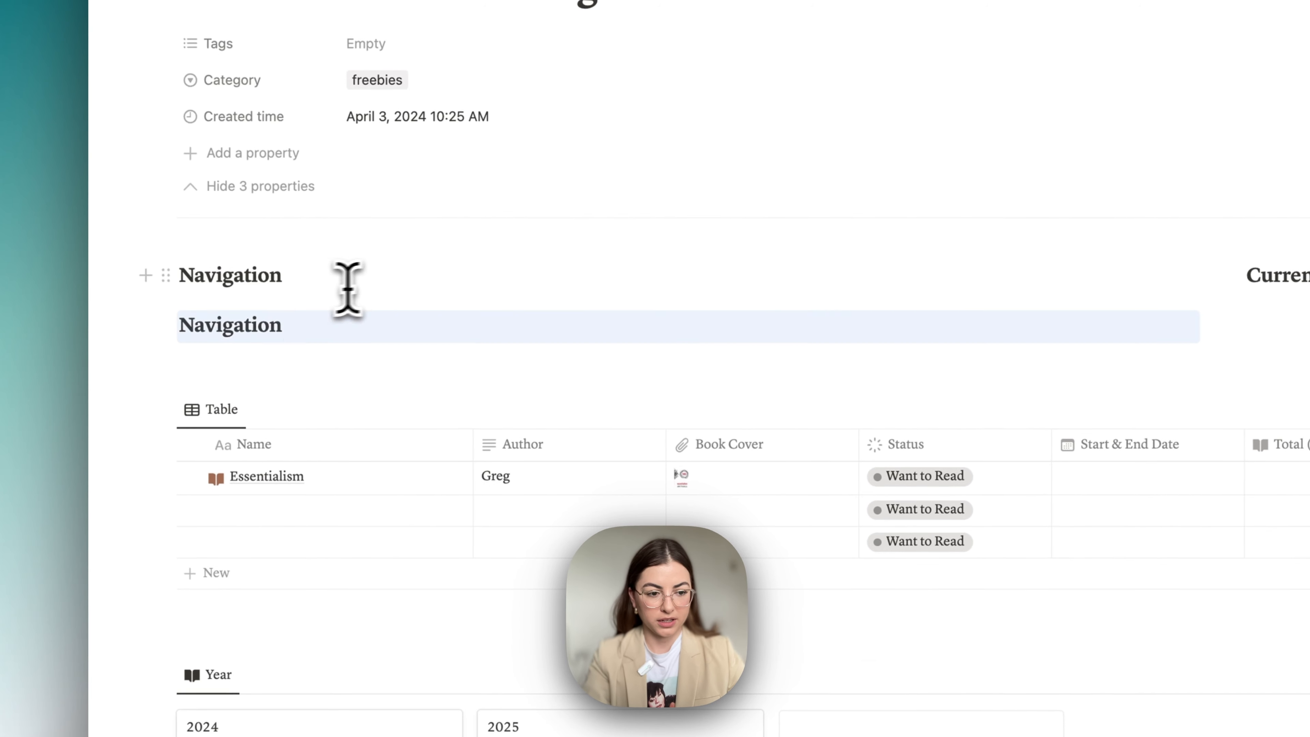
pyautogui.doubleClick(273, 330)
pyautogui.write('Next to Read')
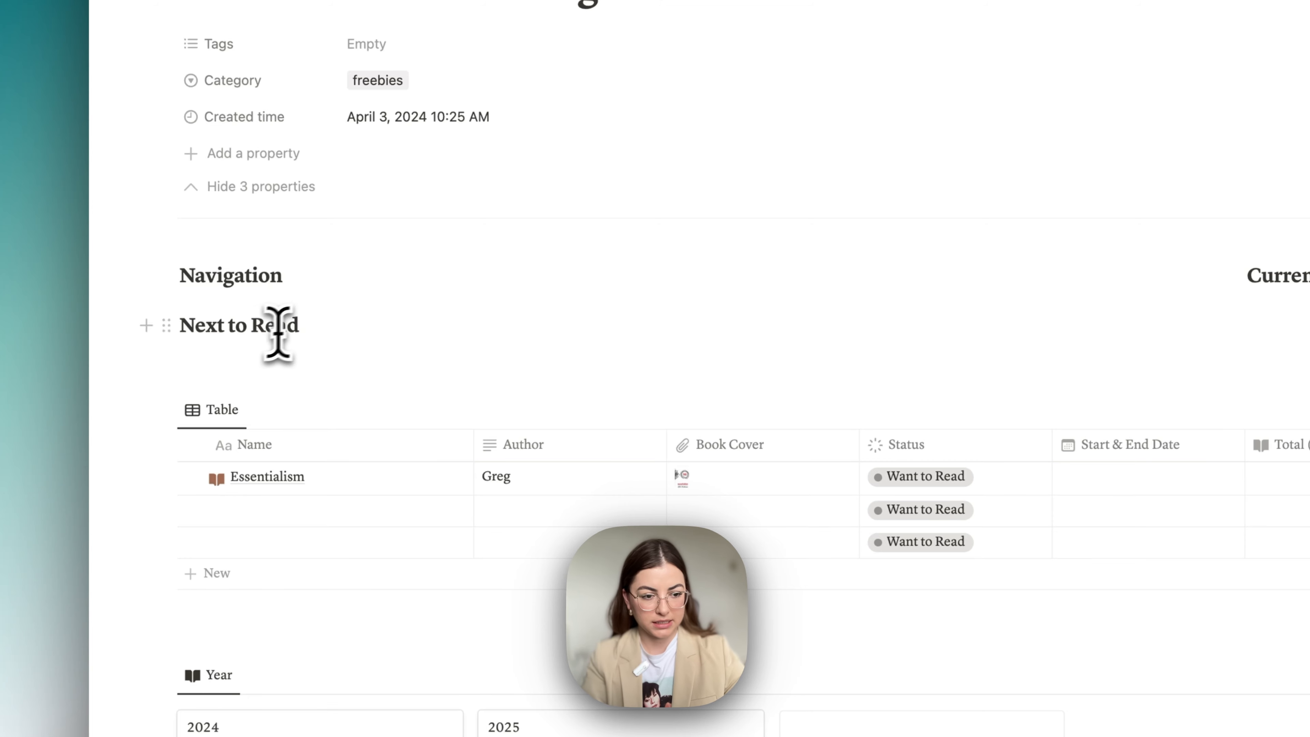
pyautogui.press('Return')
pyautogui.click(309, 359)
pyautogui.press('Return')
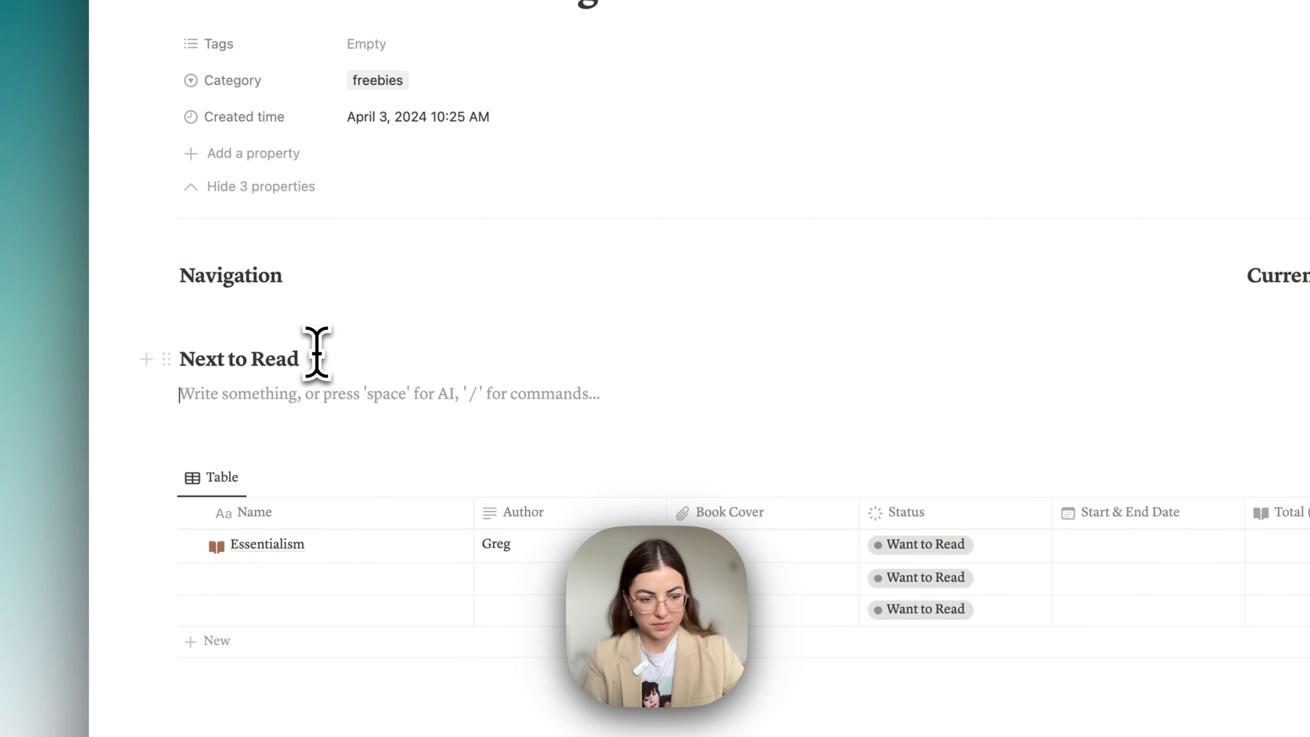
# - Duplicate the "Next to Read" heading and rename the copy "This Year"
pyautogui.press('super+d')
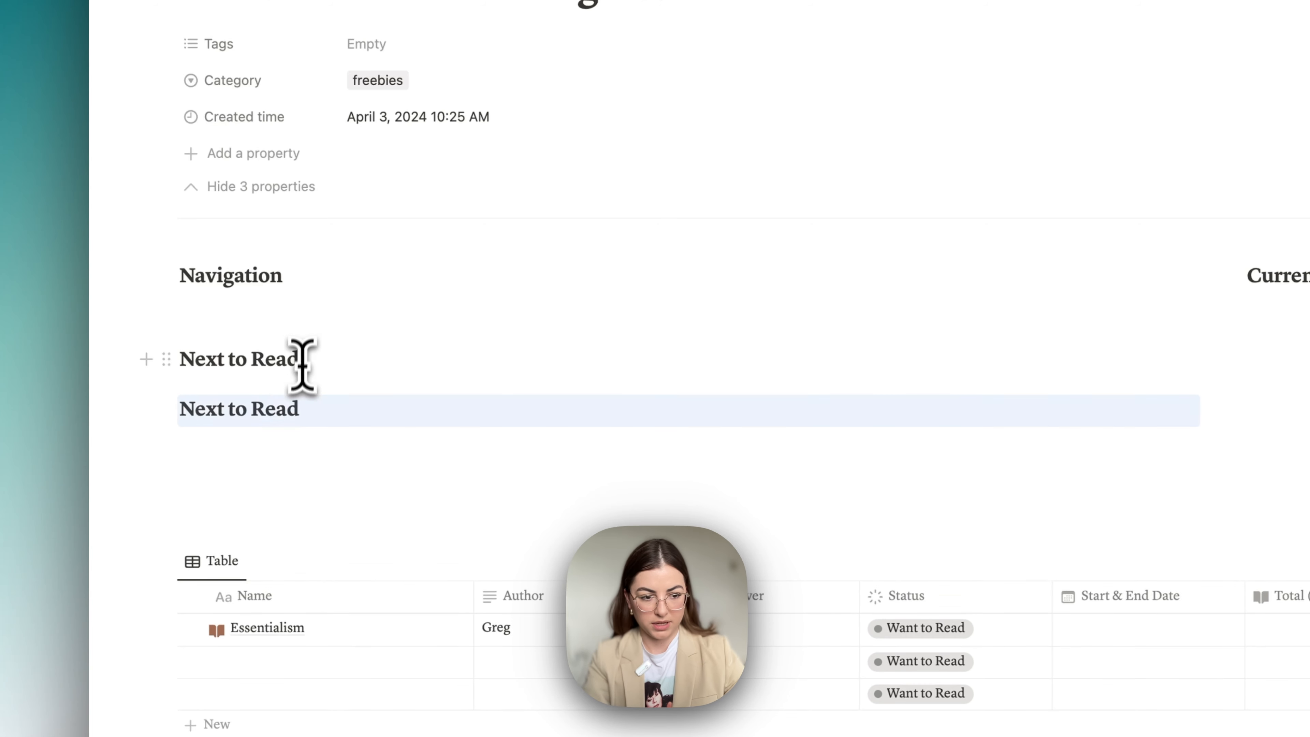
pyautogui.tripleClick(269, 402)
pyautogui.write('Year')
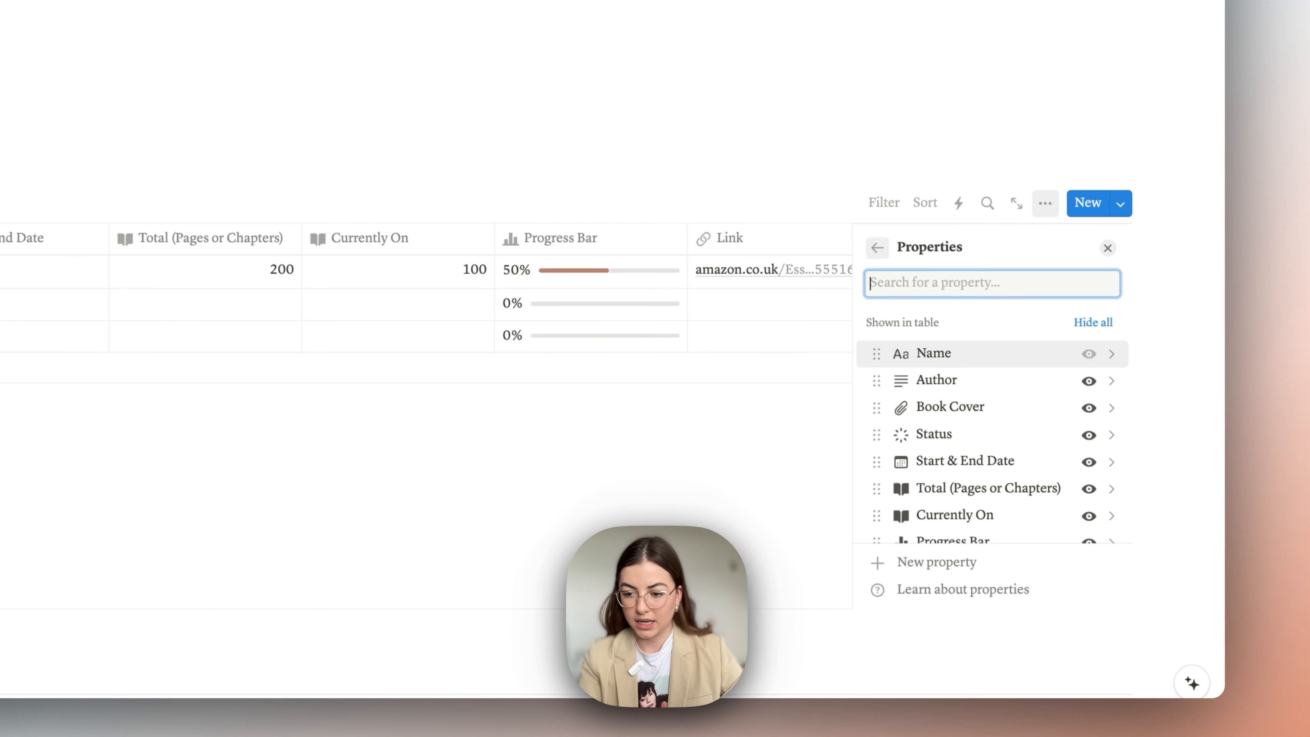
# - Name the book table's view "Books" and change its layout to Gallery
pyautogui.click(873, 249)
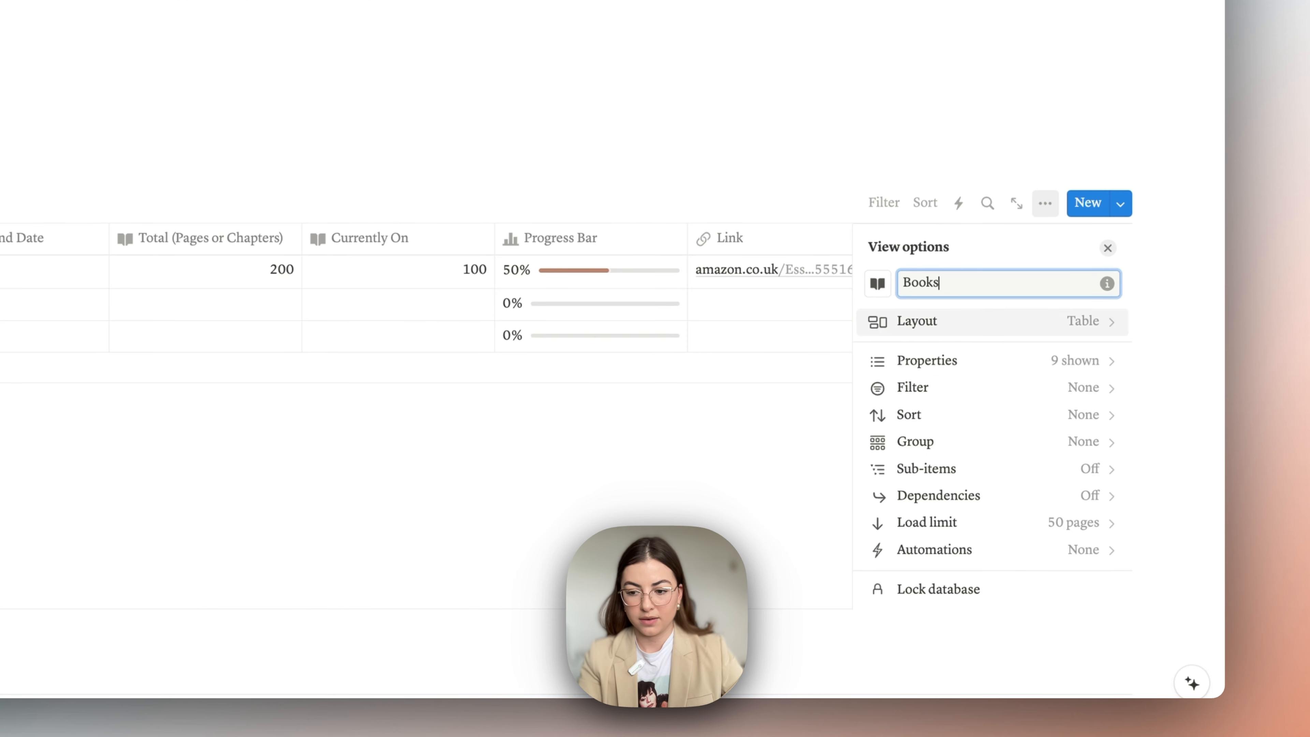
pyautogui.click(957, 322)
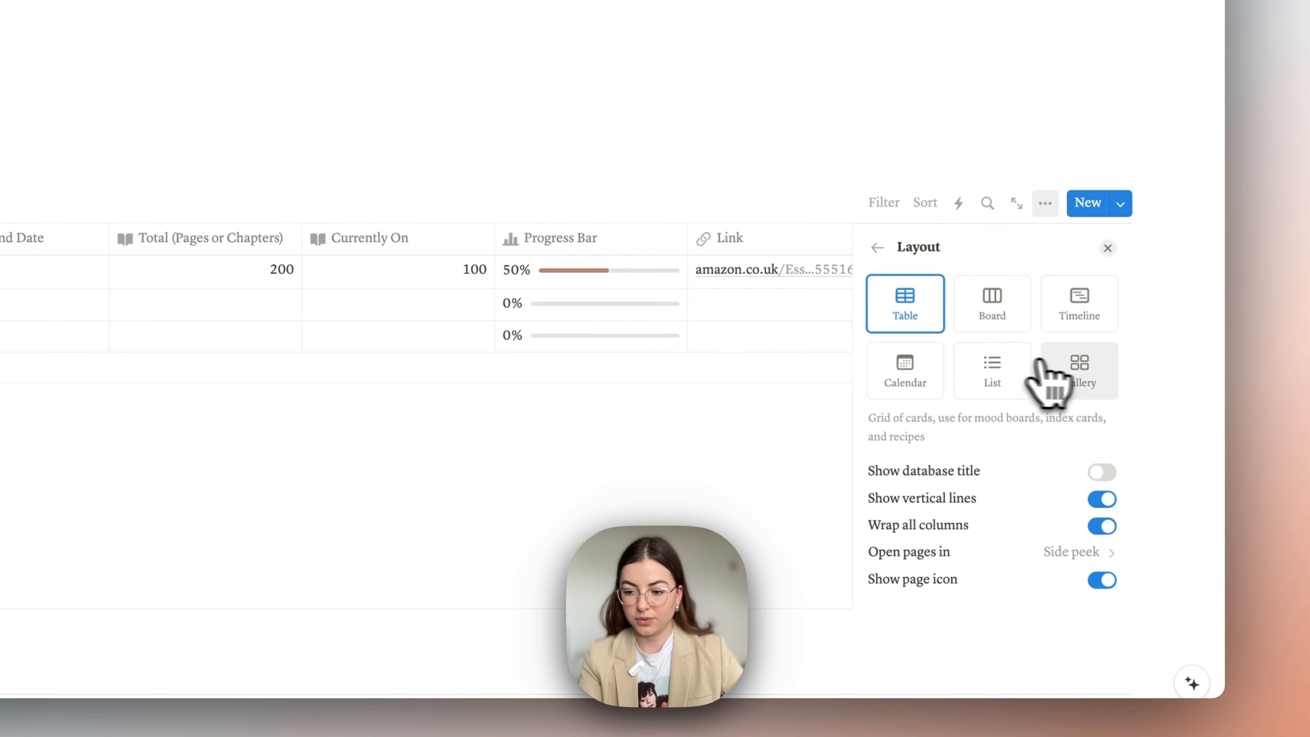
pyautogui.click(1052, 372)
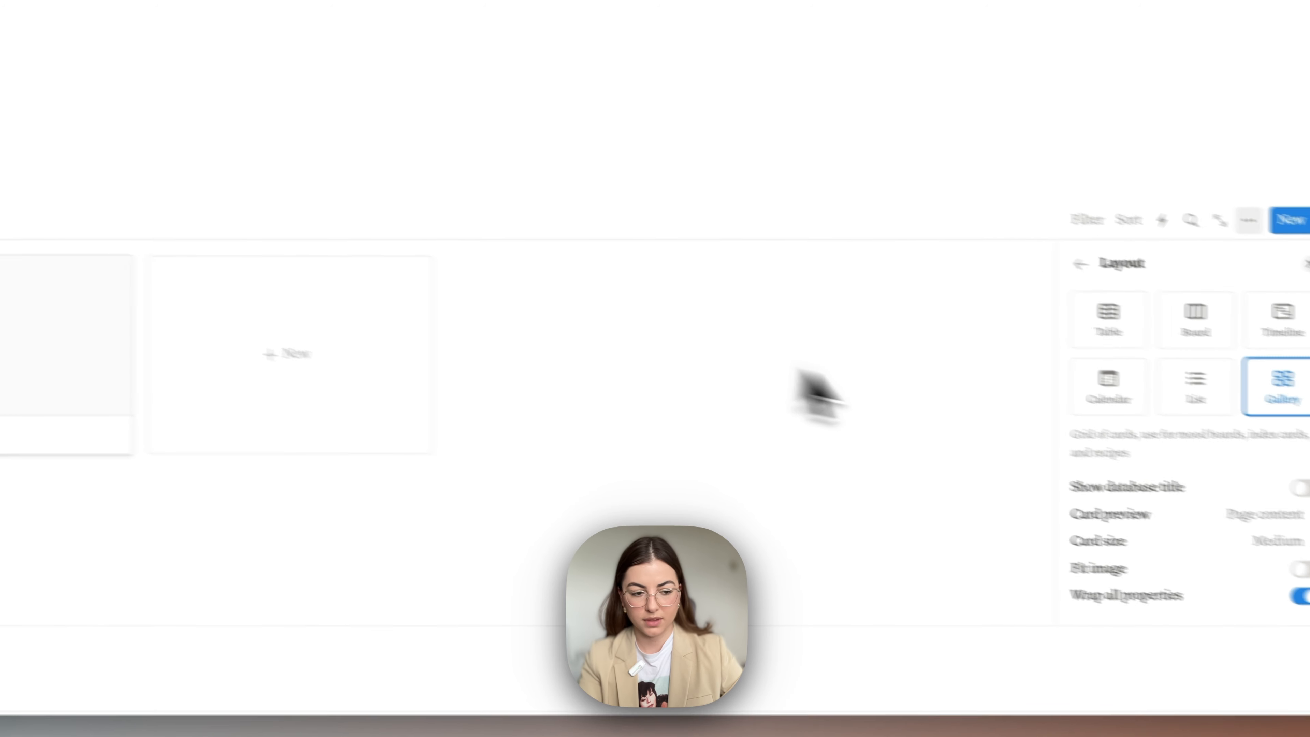
# - Set the Books gallery's card preview to Book Cover and turn on Fit image
pyautogui.click(1212, 513)
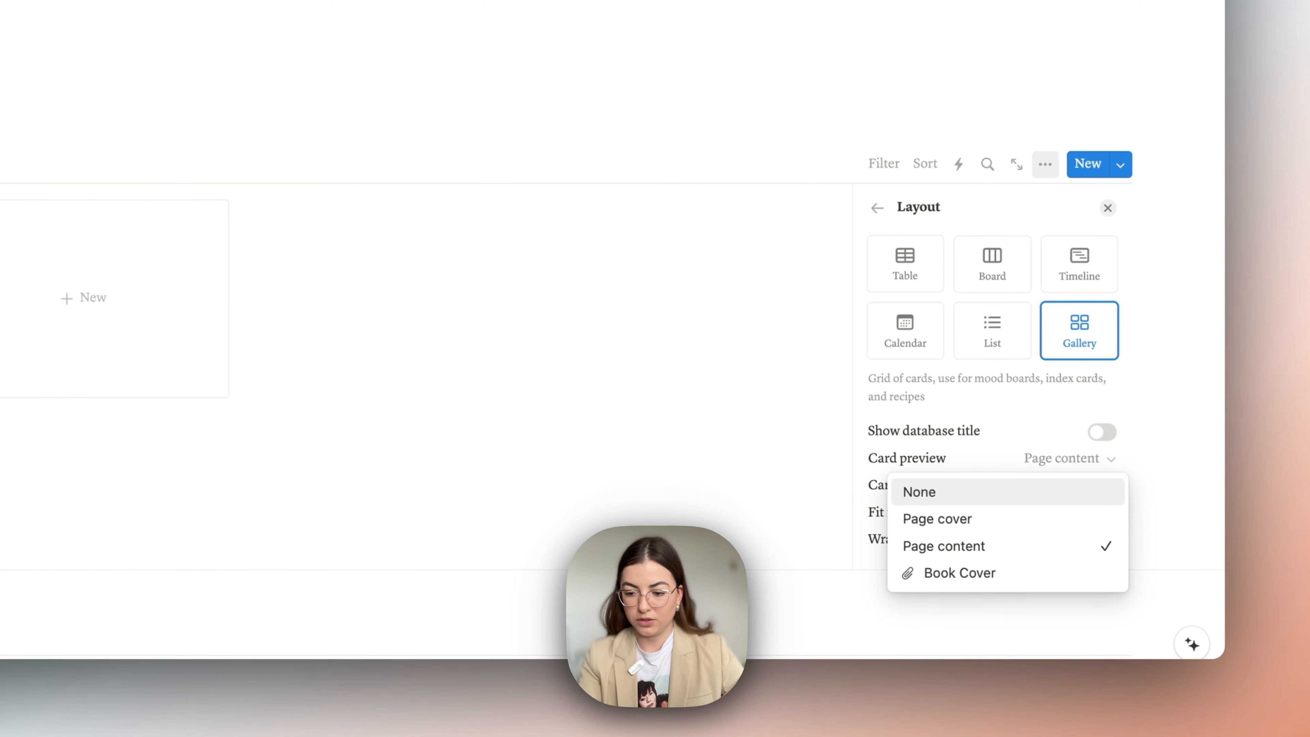
pyautogui.click(958, 574)
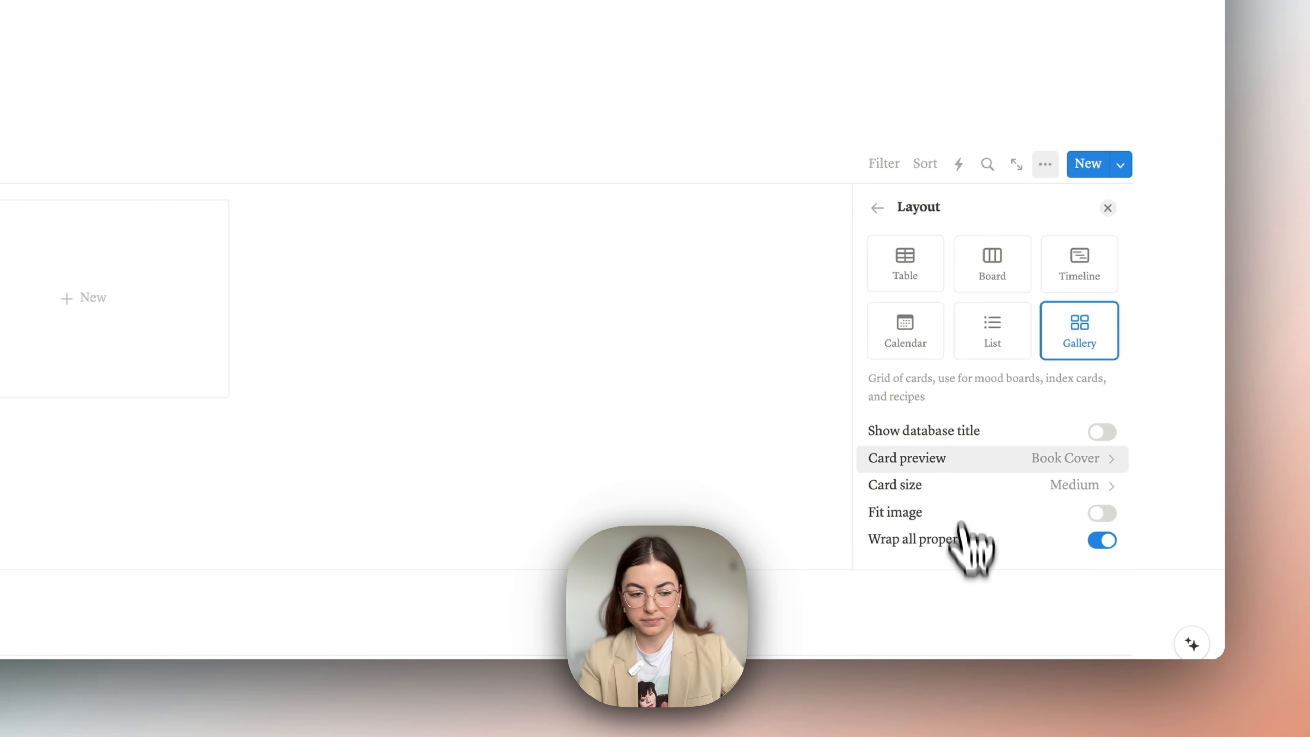
pyautogui.scroll(-1, 1057, 482)
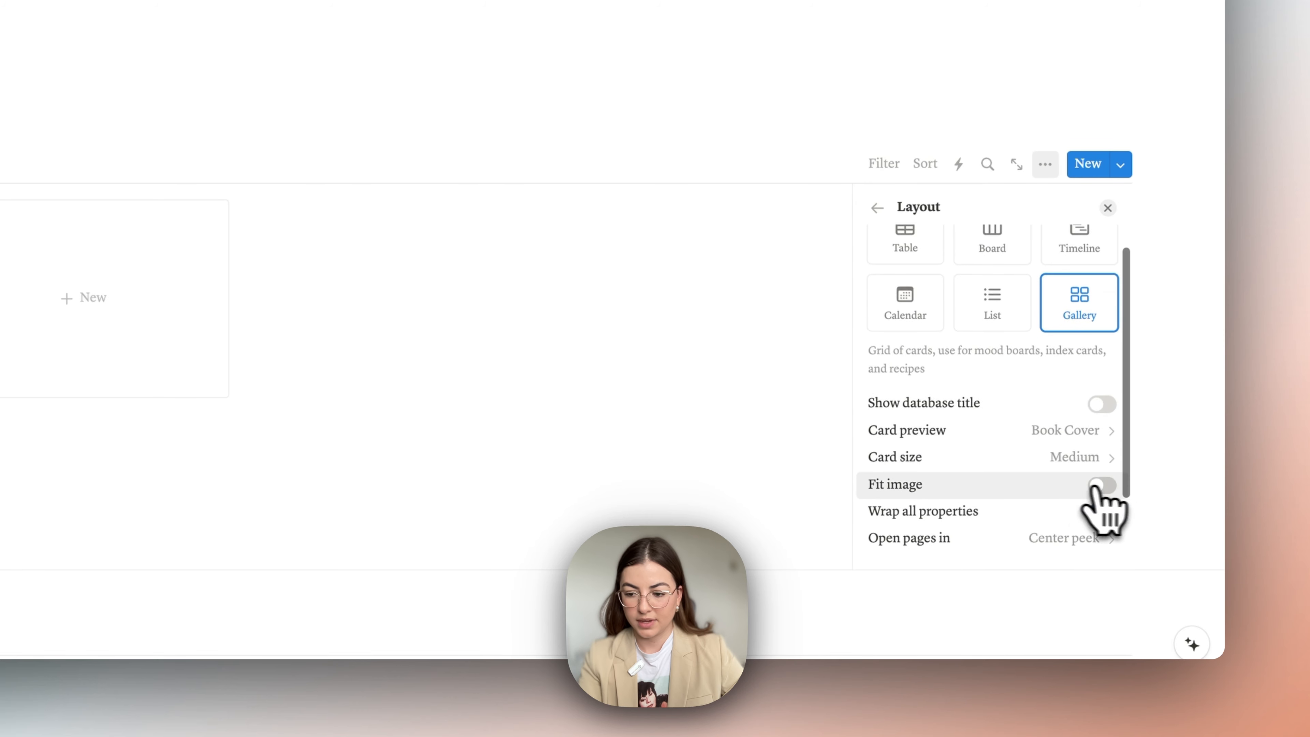
pyautogui.click(1104, 497)
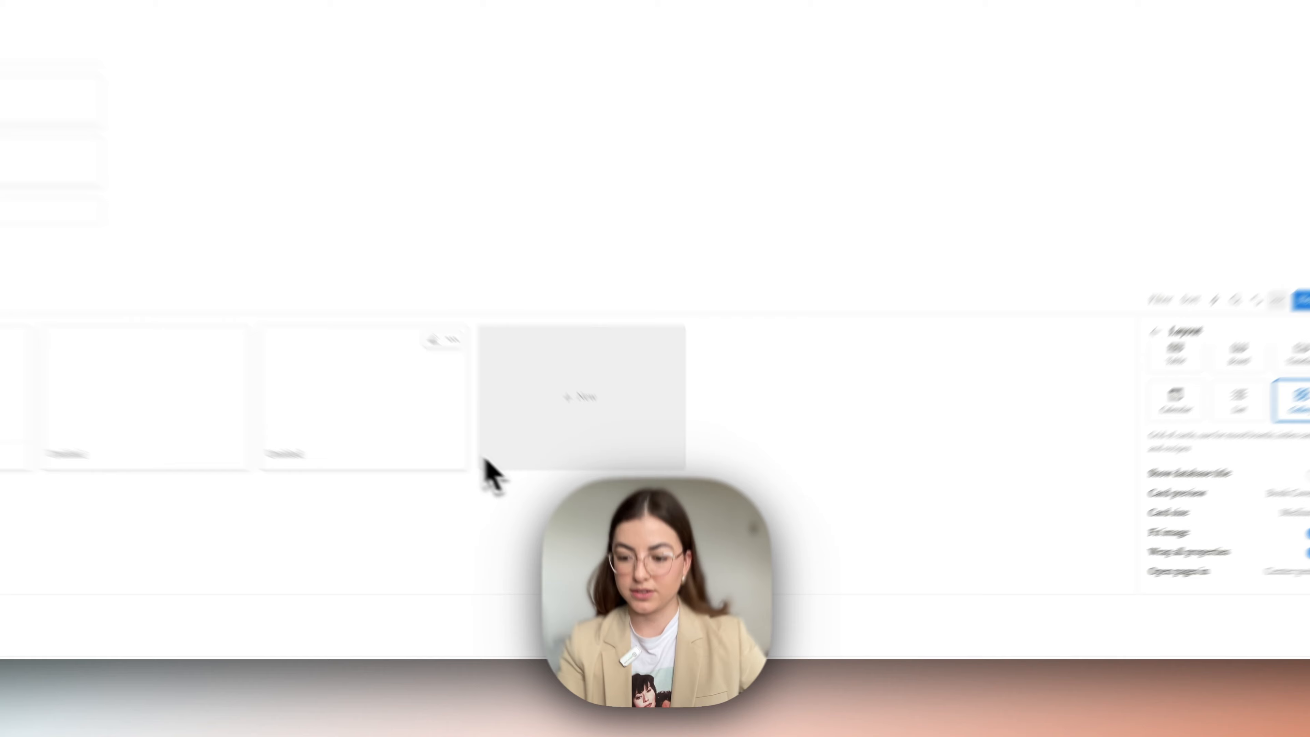
pyautogui.scroll(-2, 1241, 525)
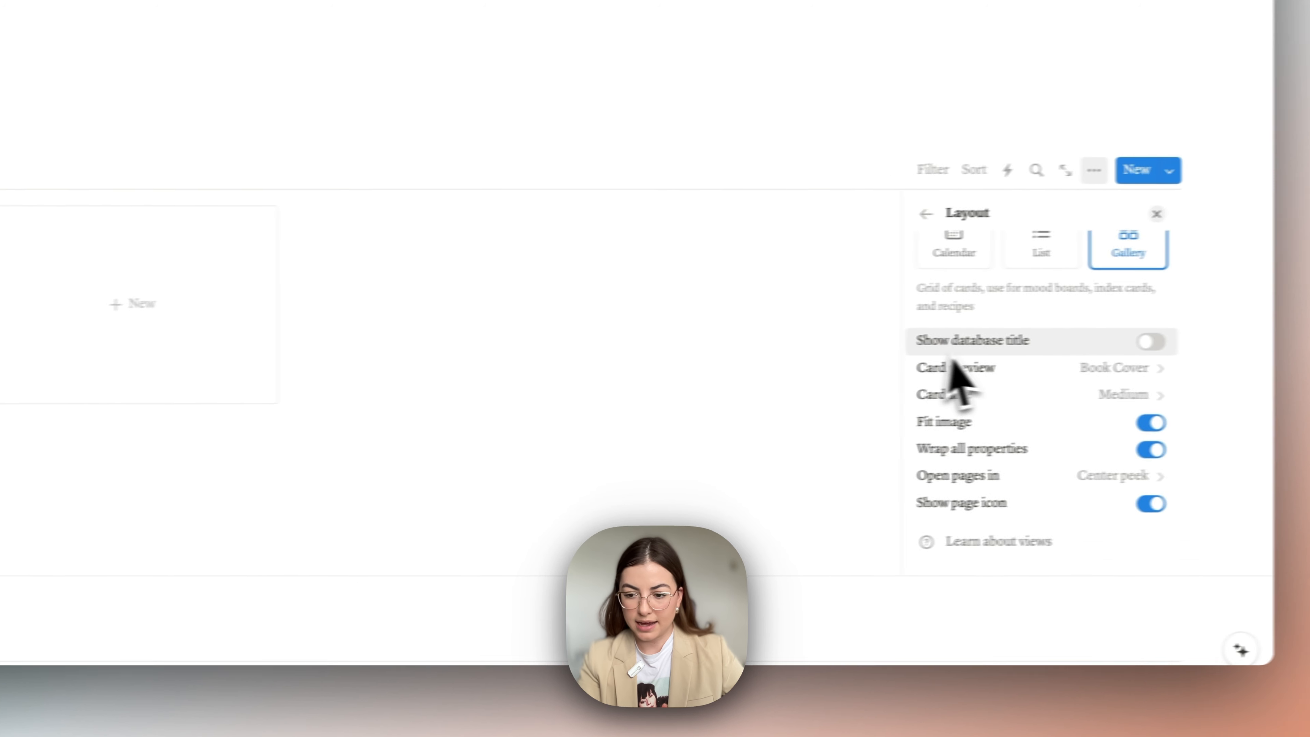
# - Show the Status and Progress Bar properties on the Books gallery cards
pyautogui.click(926, 213)
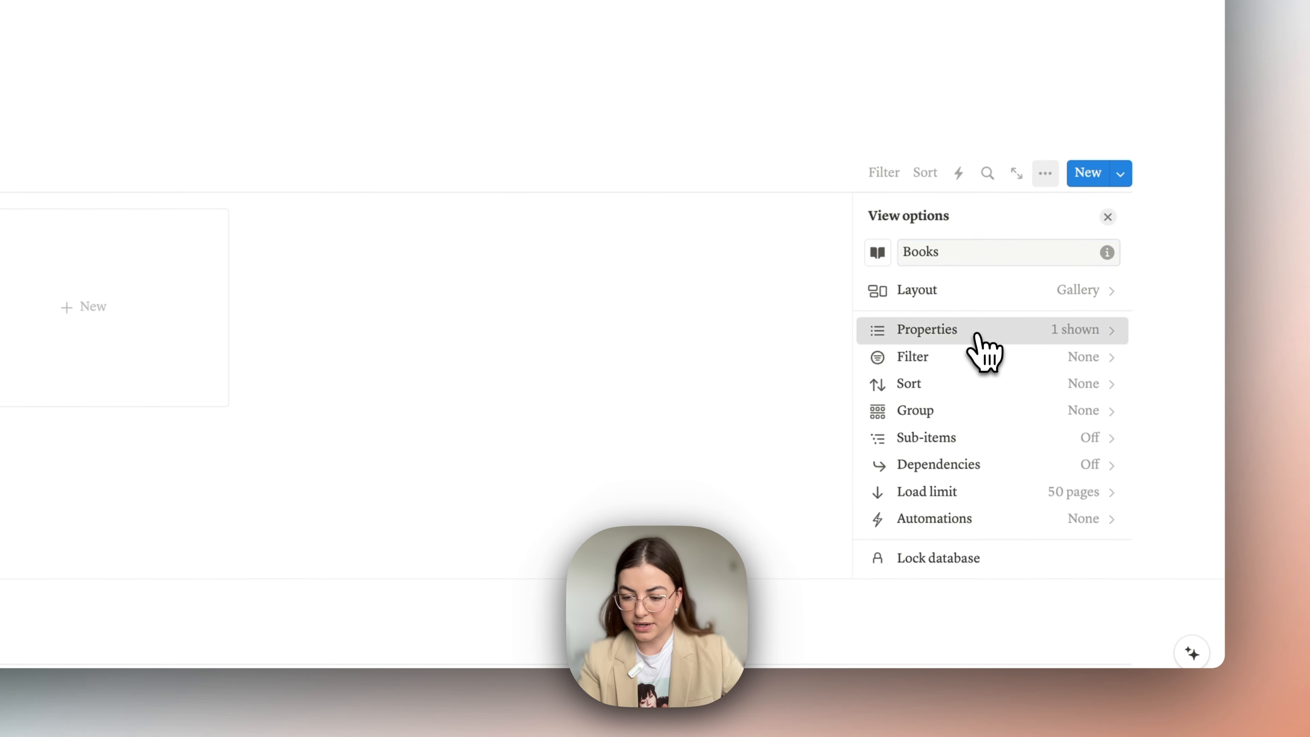
pyautogui.click(977, 334)
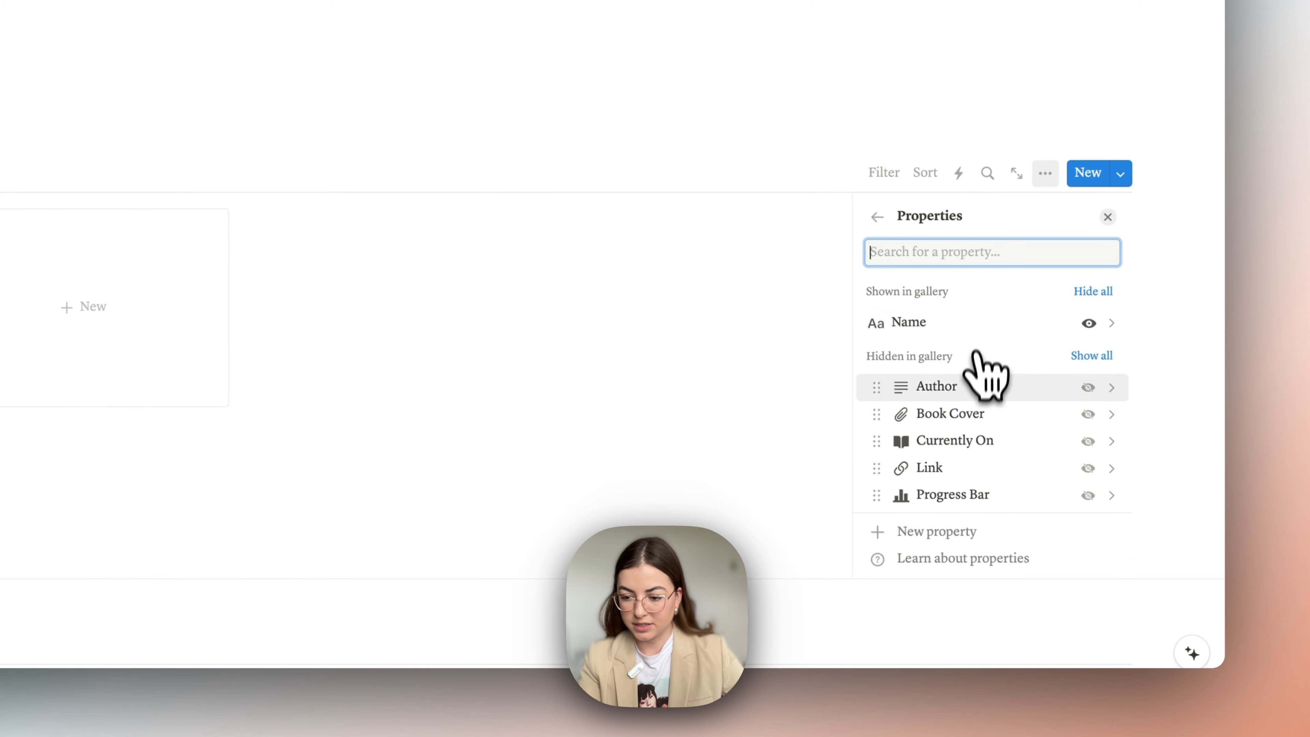
pyautogui.scroll(-1, 978, 382)
pyautogui.scroll(-3, 977, 396)
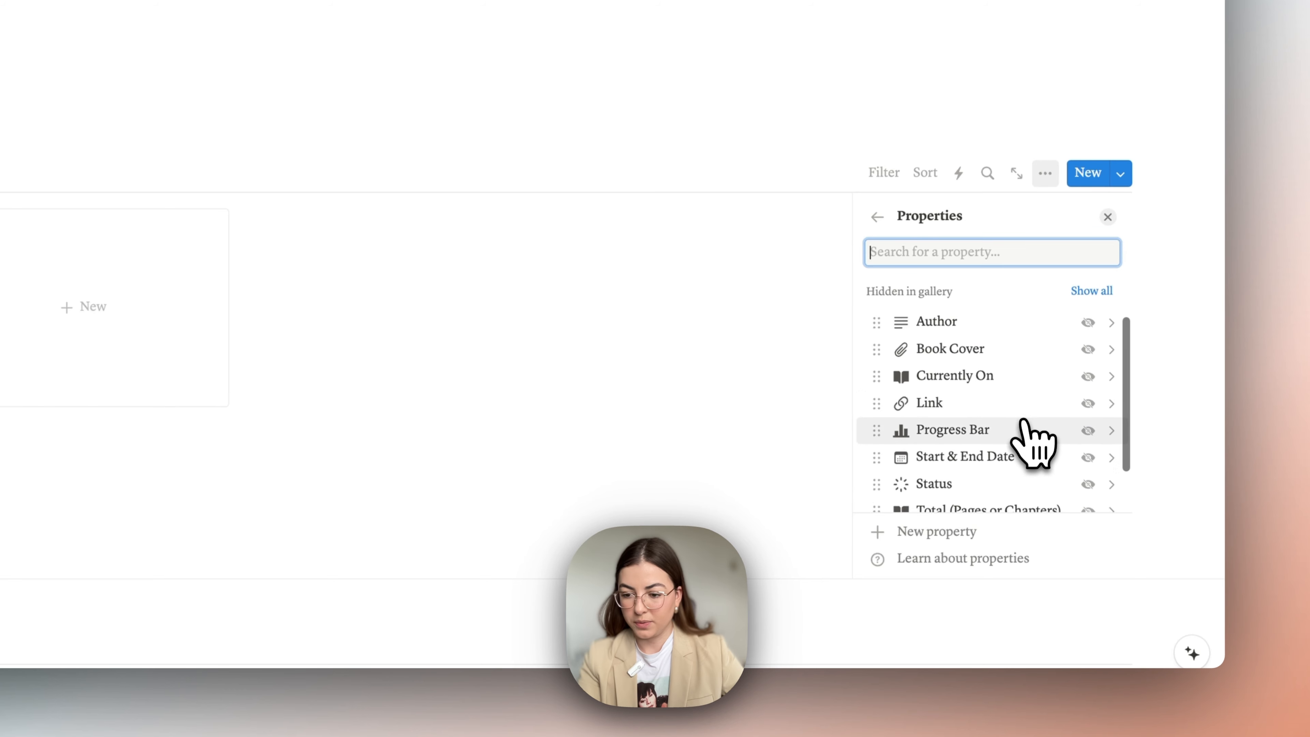
pyautogui.scroll(-3, 1024, 444)
pyautogui.click(1085, 442)
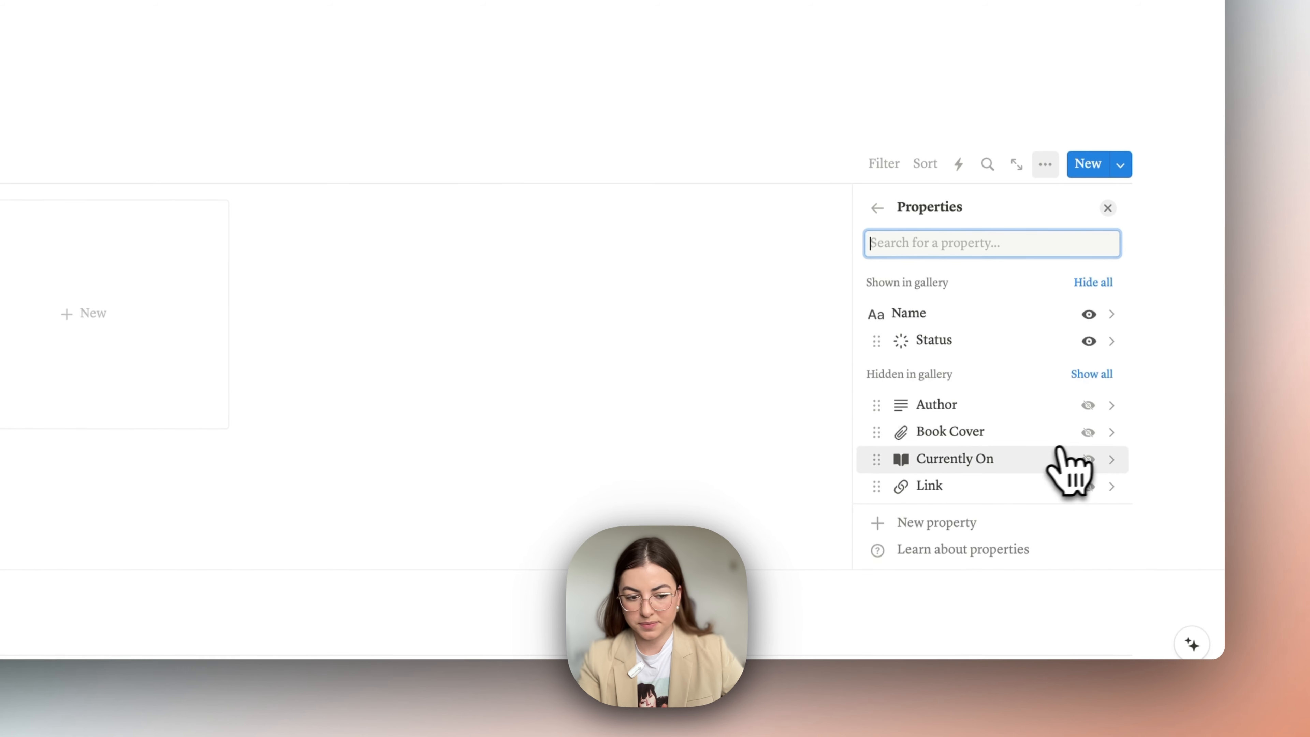
pyautogui.scroll(-6, 1062, 464)
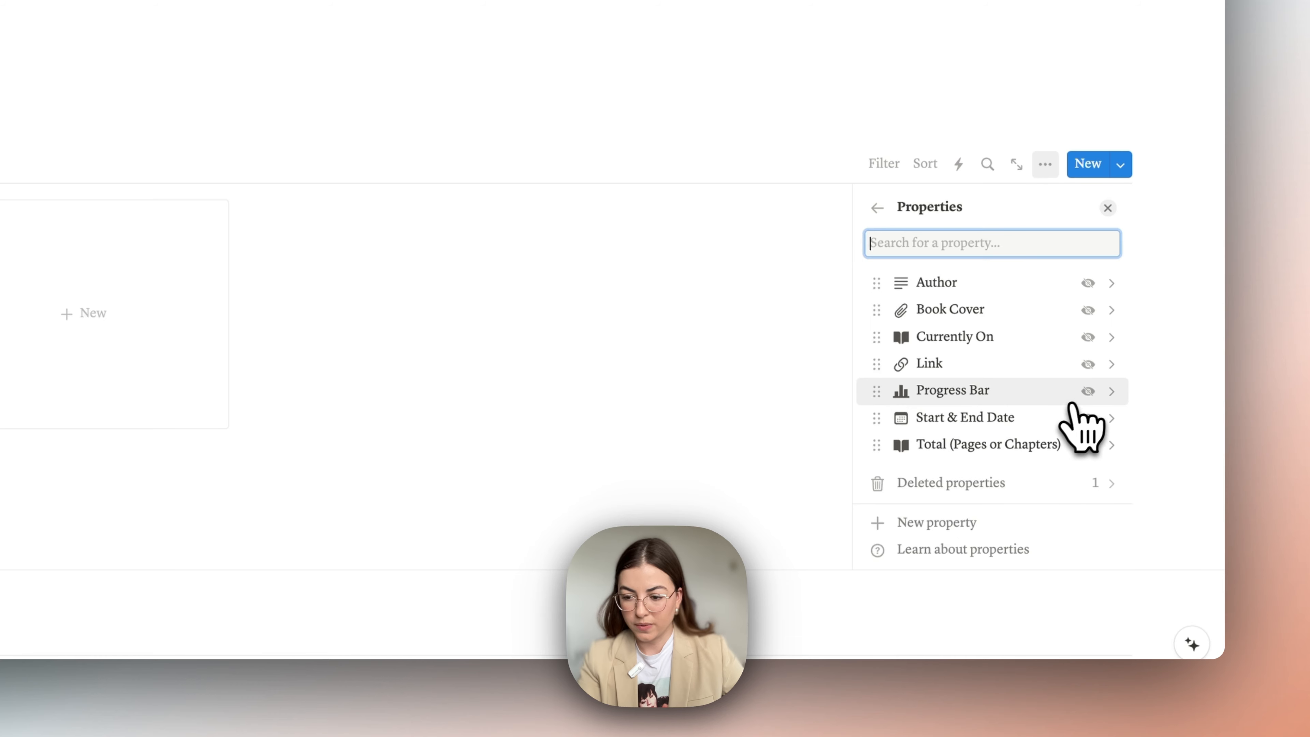
pyautogui.click(1087, 392)
pyautogui.scroll(-1, 1054, 420)
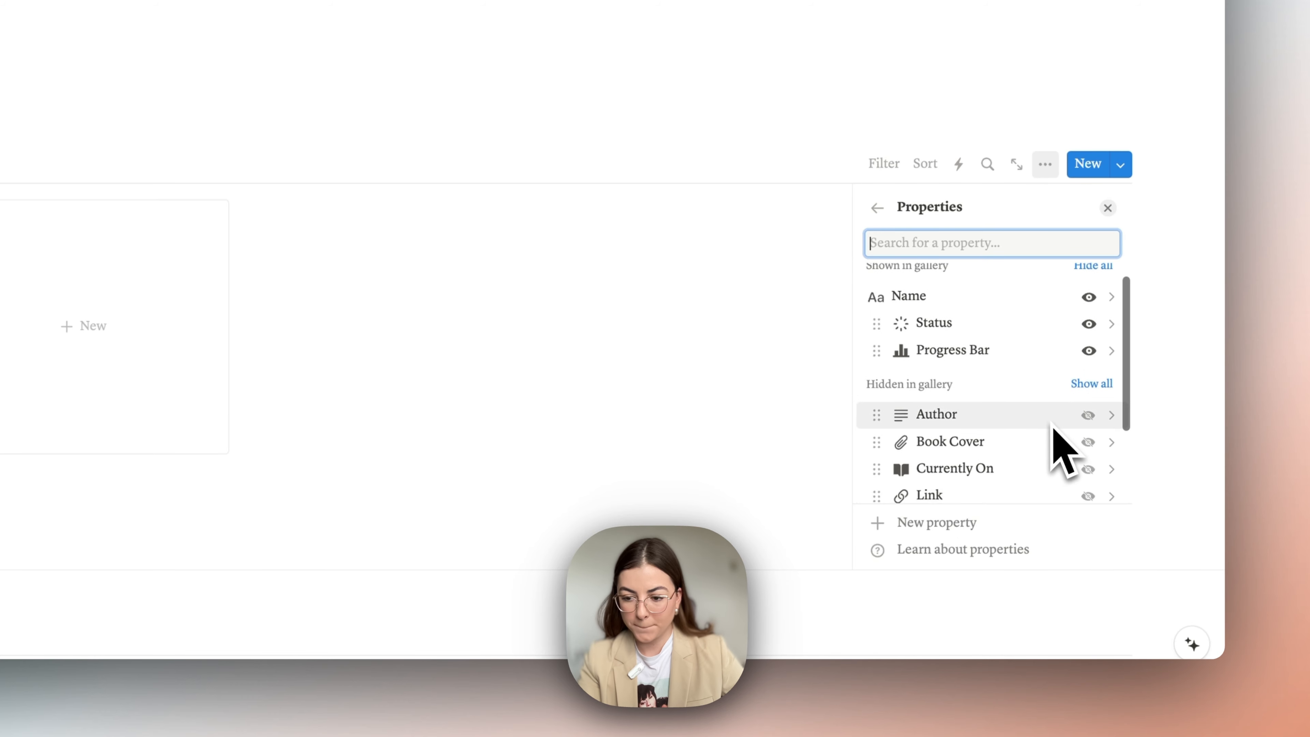
pyautogui.scroll(1, 1052, 434)
pyautogui.scroll(-2, 1139, 554)
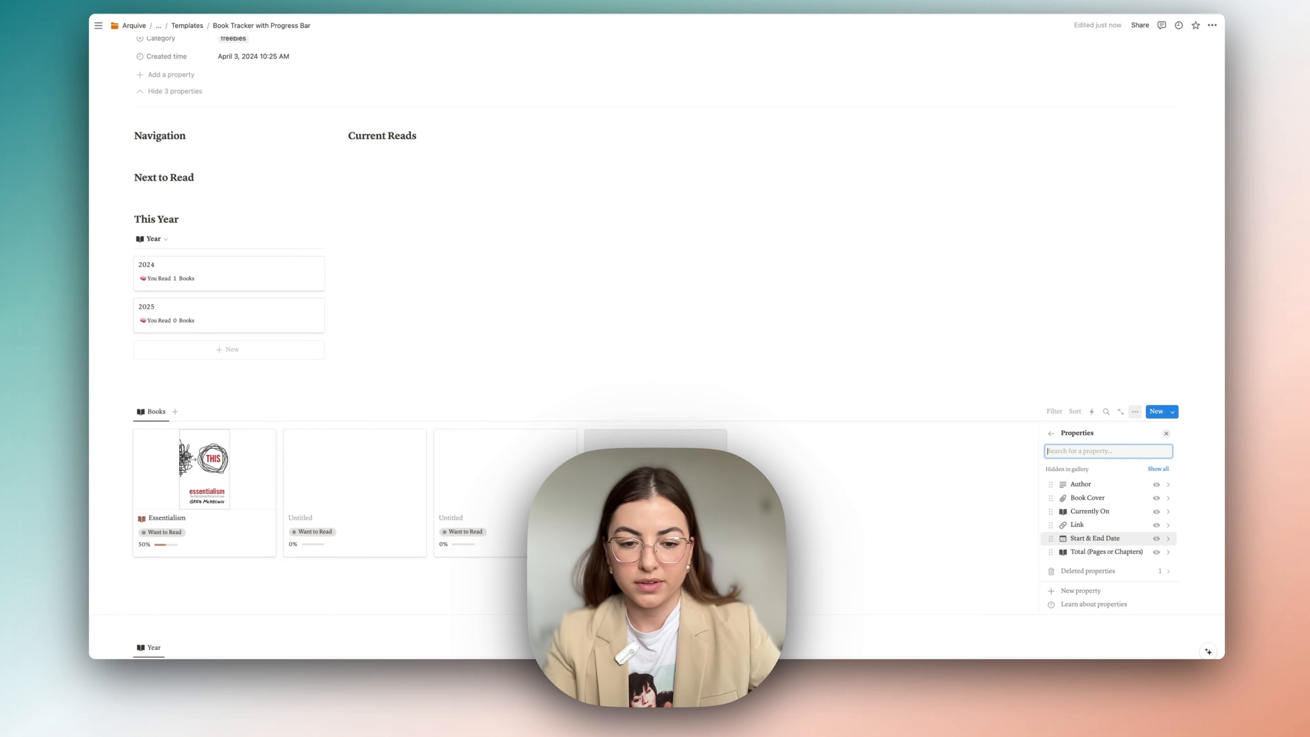
# - Select the two untitled book cards in the gallery and delete them
pyautogui.click(553, 423)
pyautogui.moveTo(553, 423); pyautogui.dragTo(377, 507)
pyautogui.press('BackSpace')
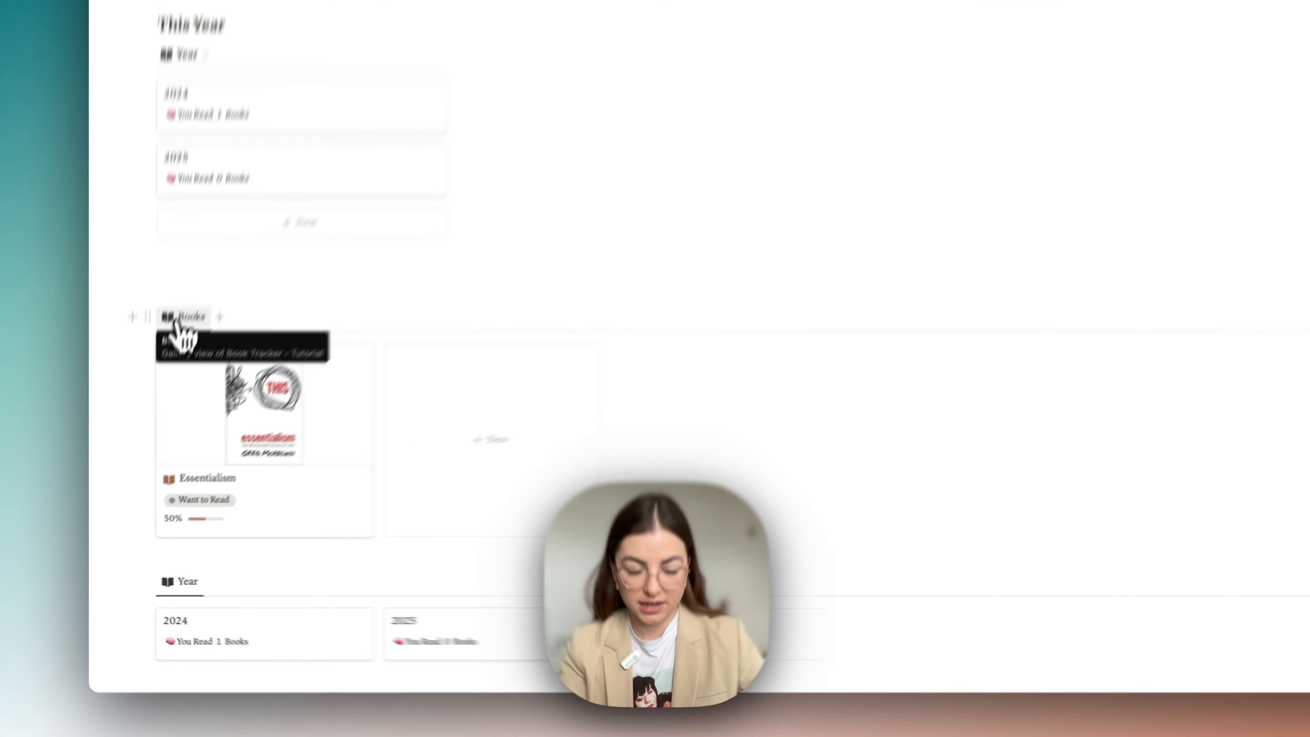
# - Rename the Books gallery view to "Library"
pyautogui.click(151, 416)
pyautogui.click(198, 247)
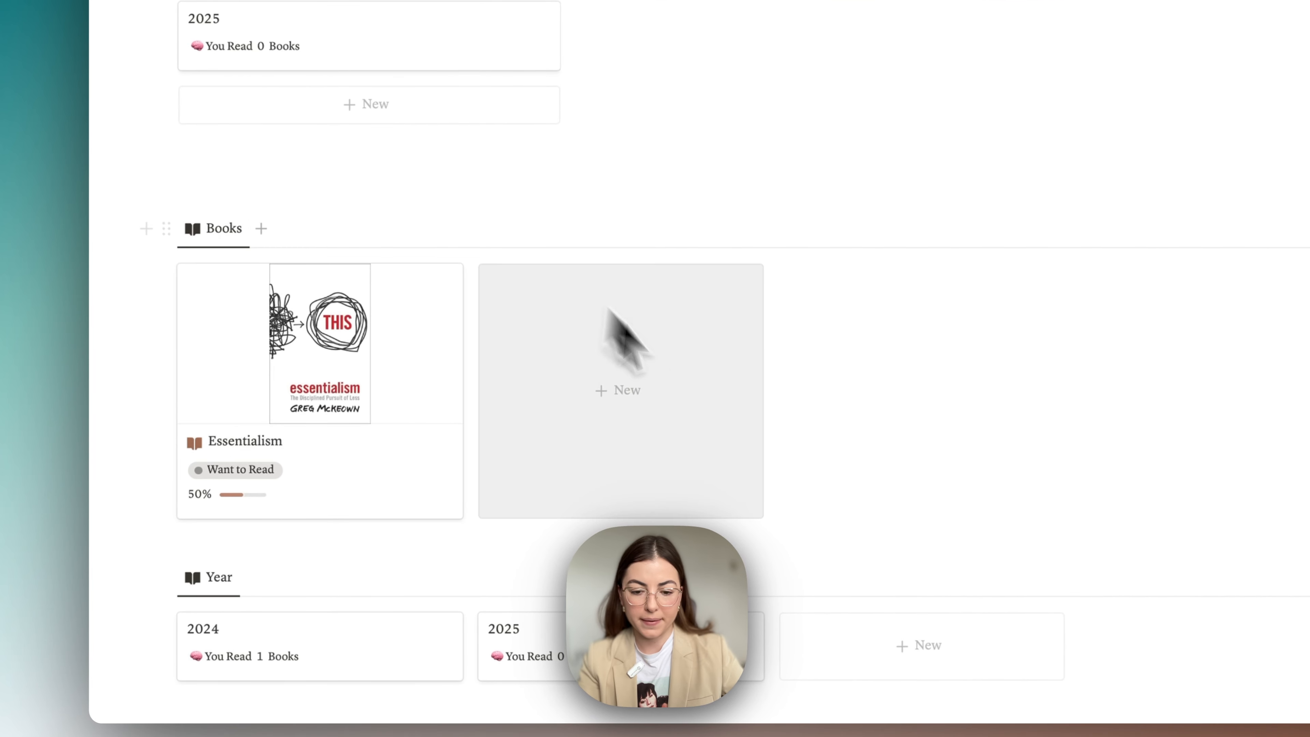
pyautogui.click(230, 230)
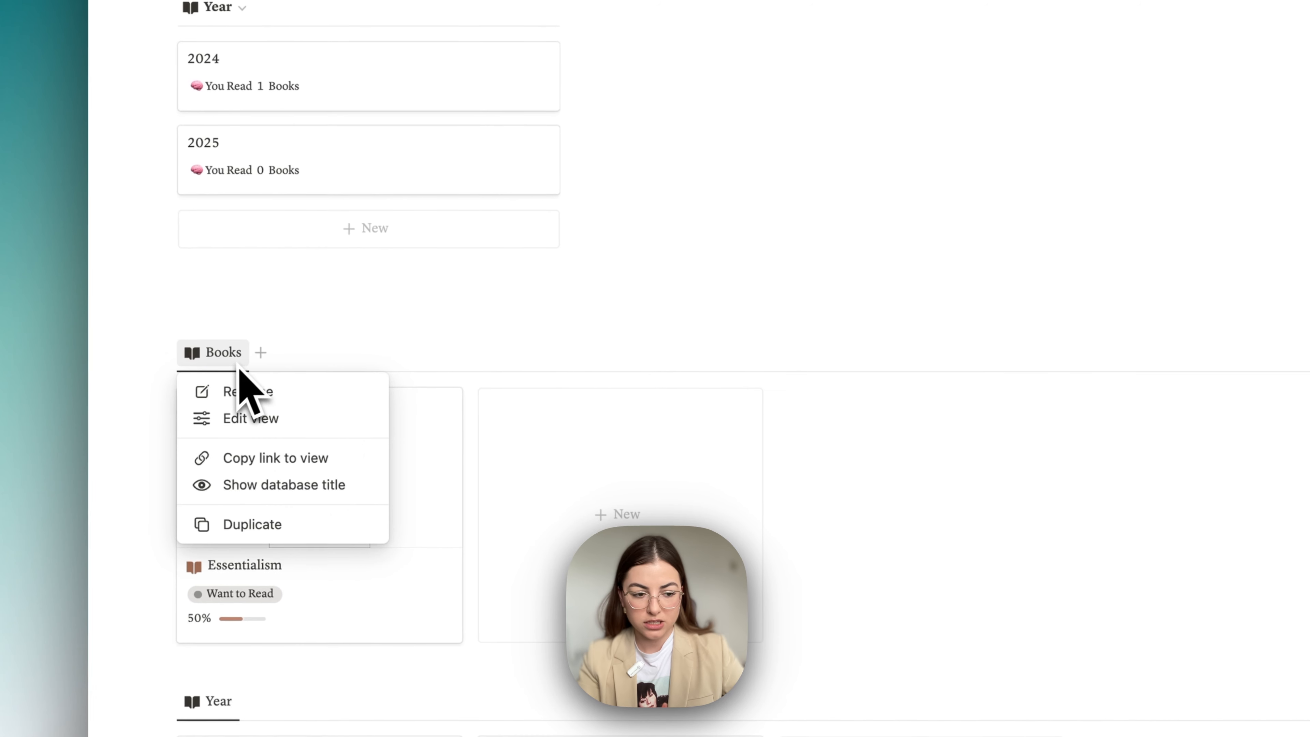
pyautogui.click(240, 365)
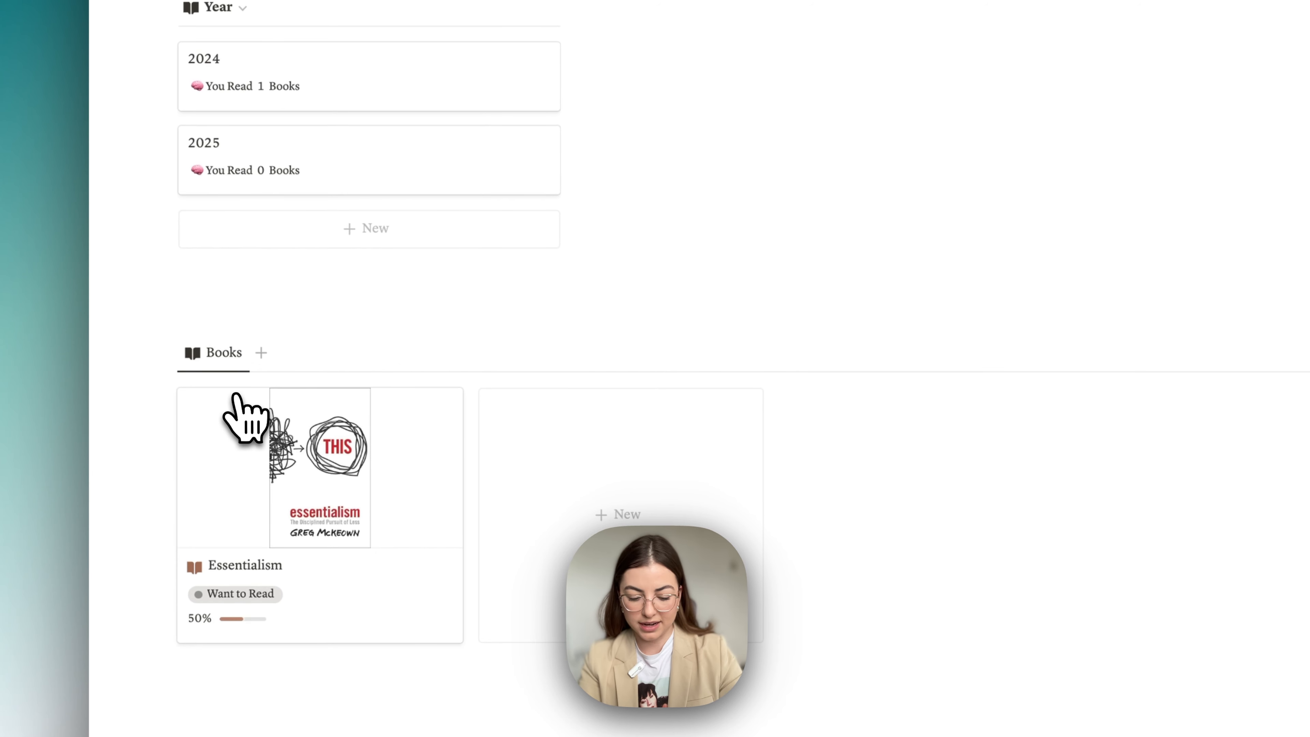
pyautogui.write('Librart')
pyautogui.press('BackSpace')
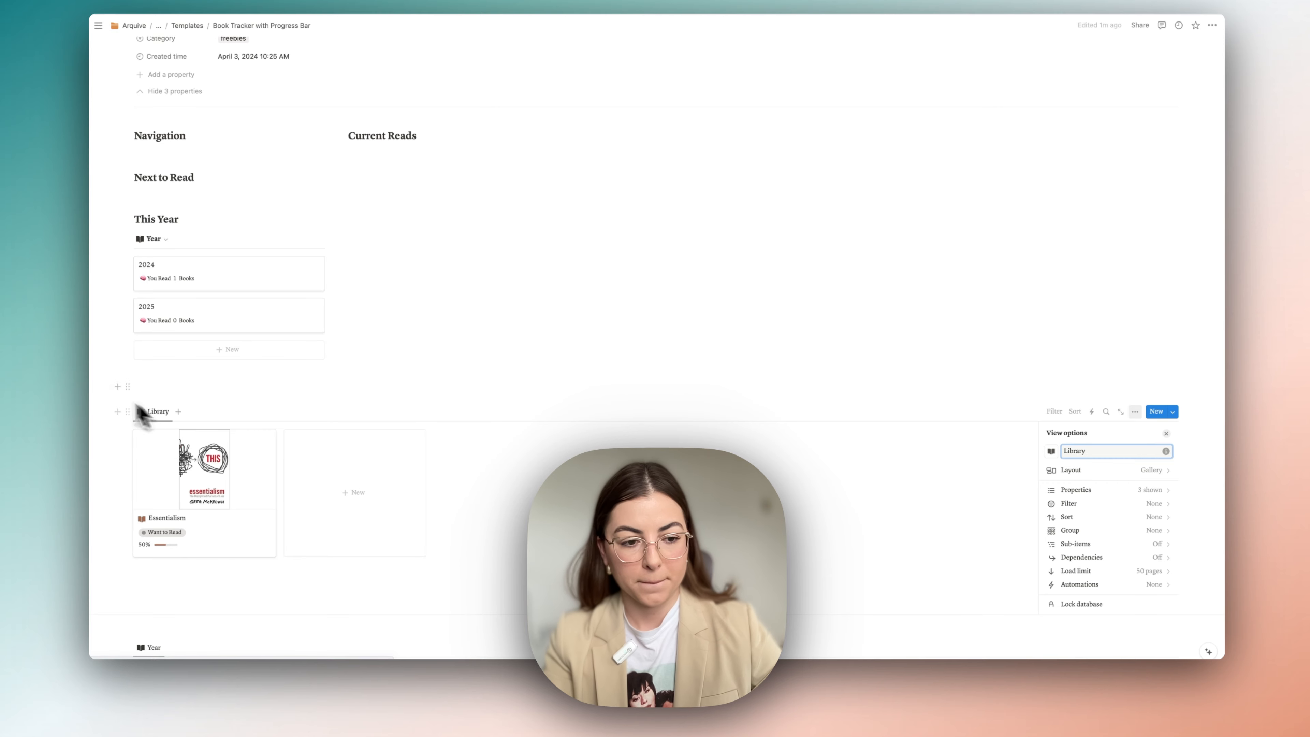
# - Duplicate the Library view and name the copy "Next to Read"
pyautogui.click(158, 412)
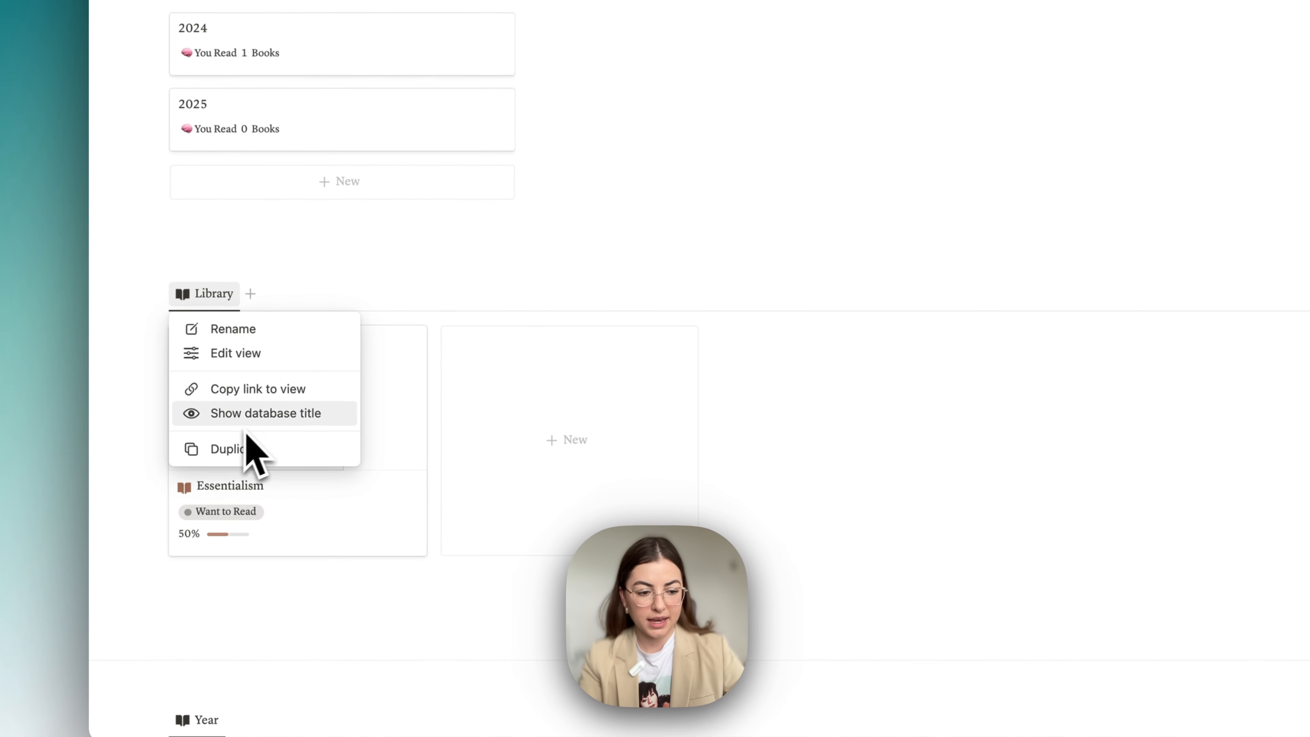
pyautogui.click(253, 448)
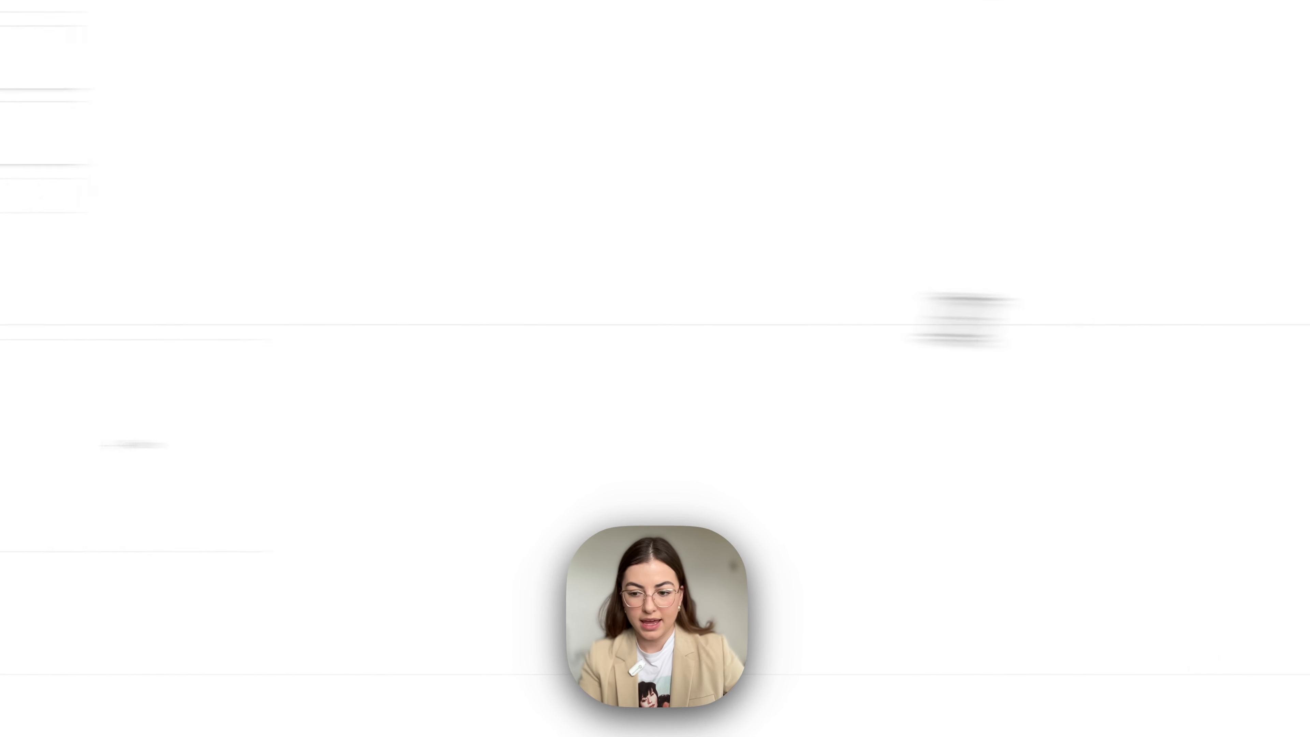
pyautogui.tripleClick(1049, 384)
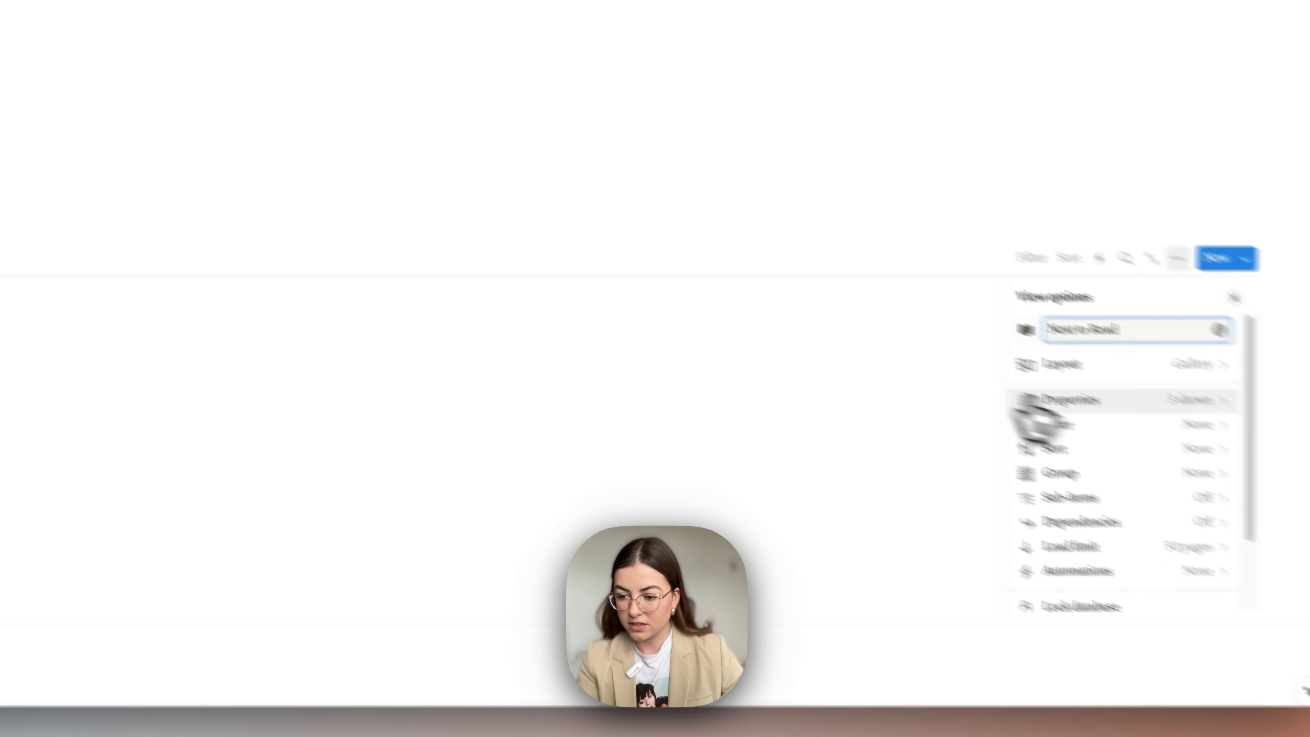
# - Filter the Next to Read view to books whose Status is Next to Read
pyautogui.click(982, 393)
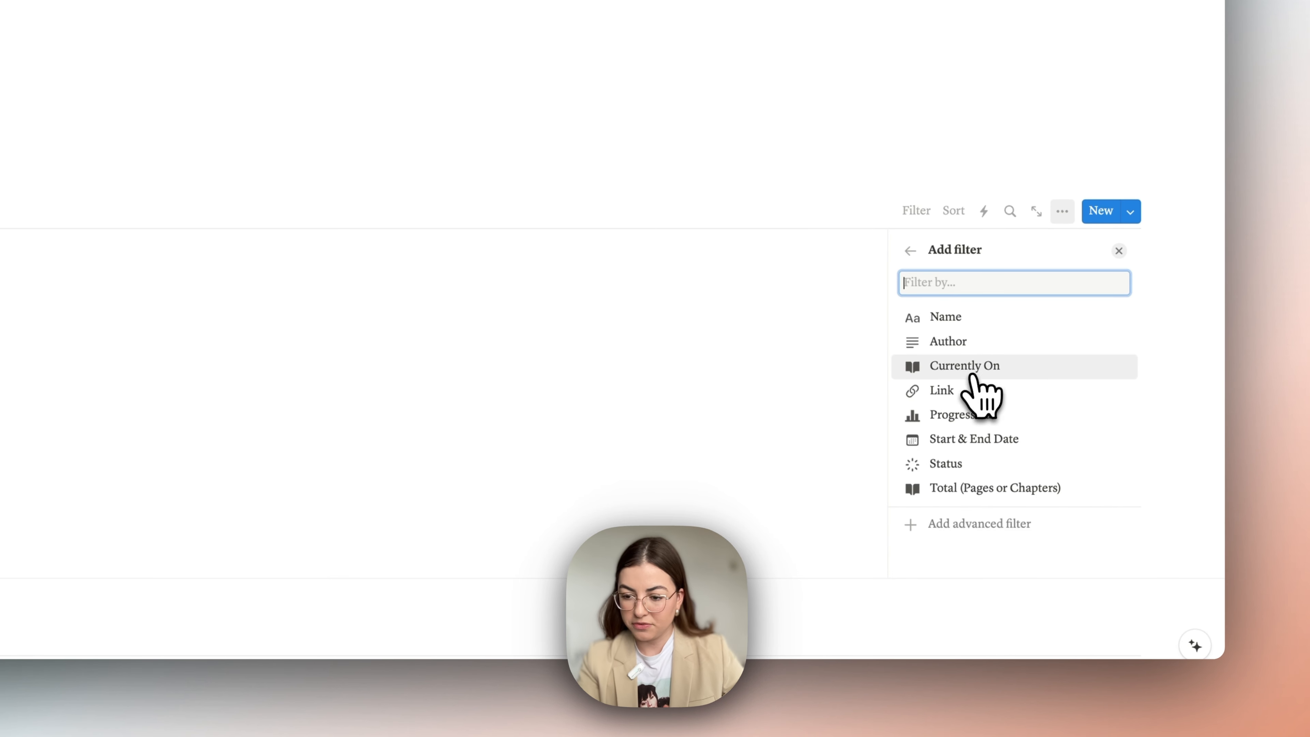
pyautogui.click(968, 464)
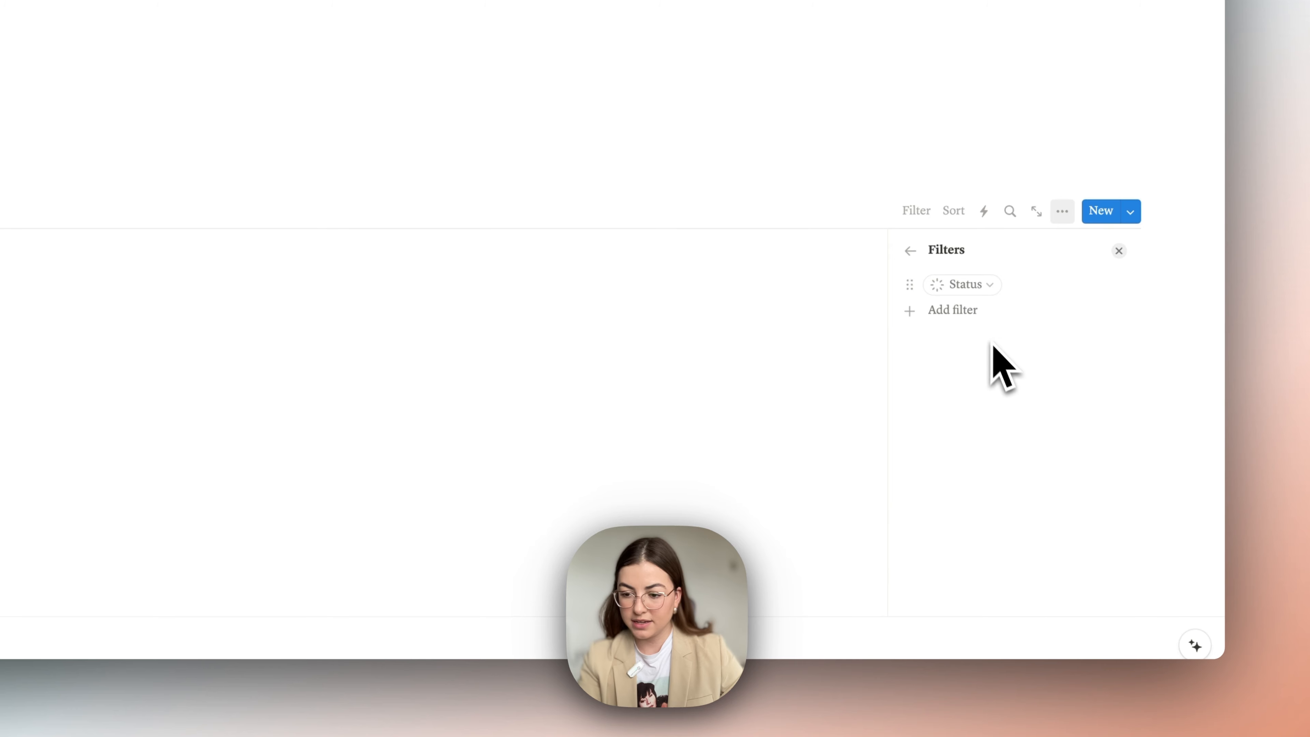
pyautogui.click(983, 289)
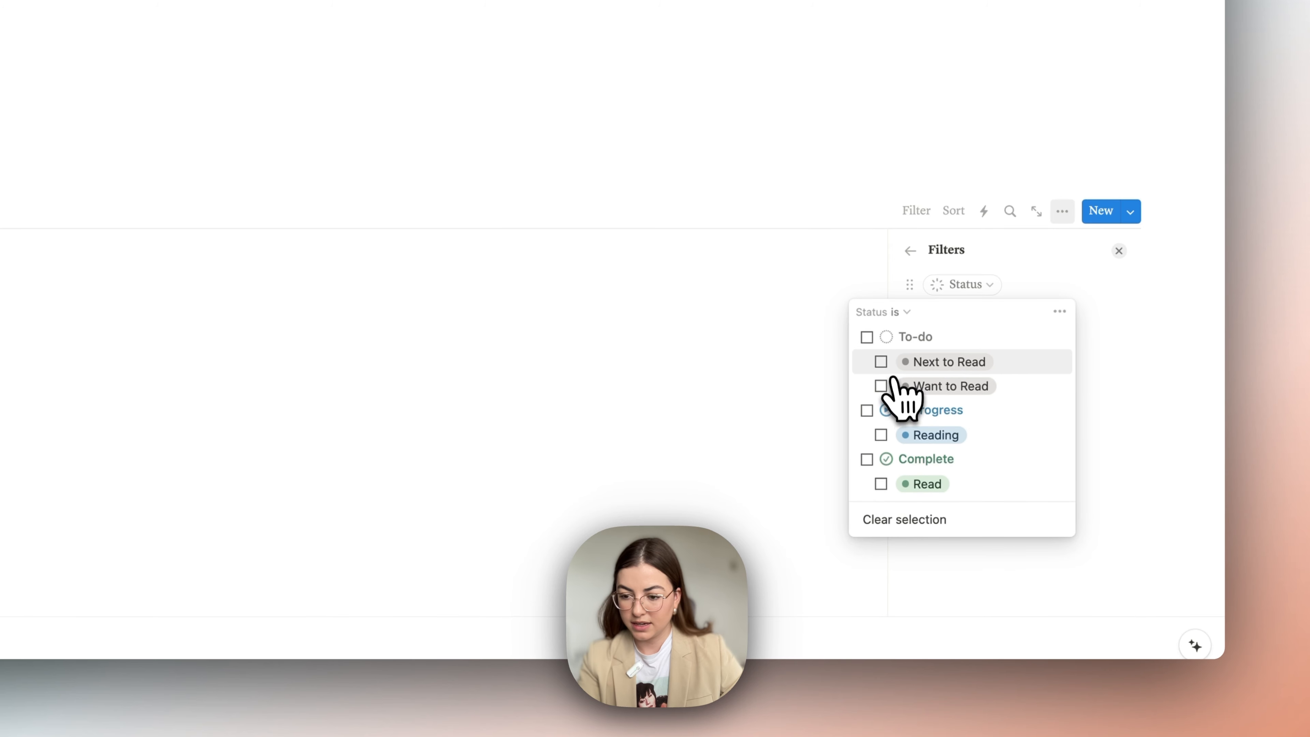
pyautogui.click(882, 361)
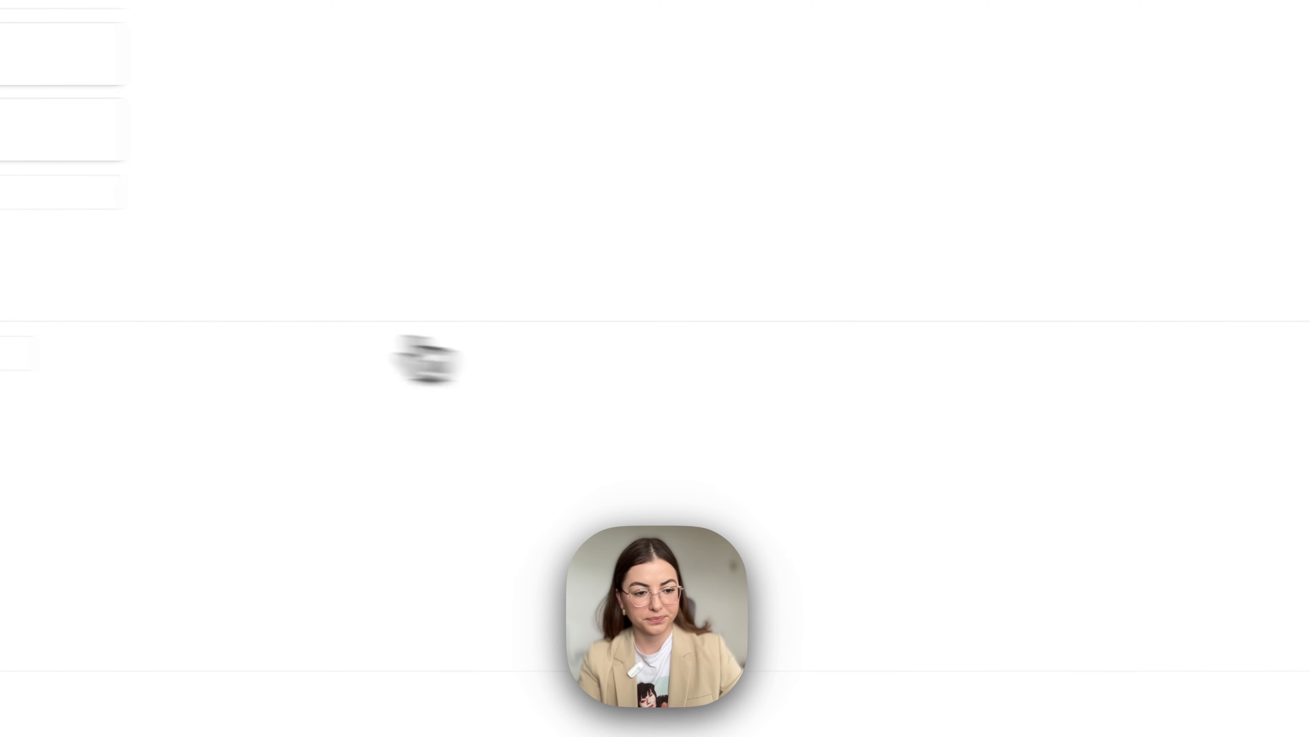
# - Duplicate the Next to Read view and name the copy "Favourites"
pyautogui.click(273, 315)
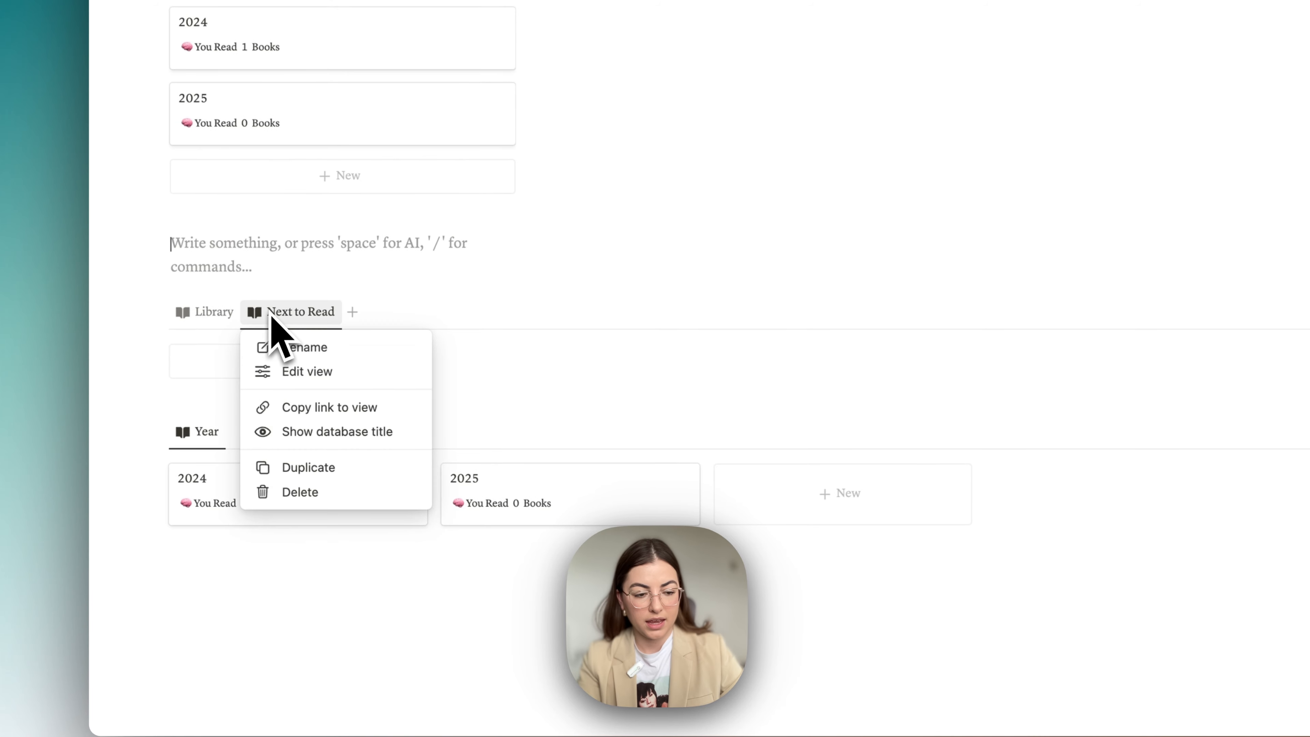
pyautogui.click(272, 317)
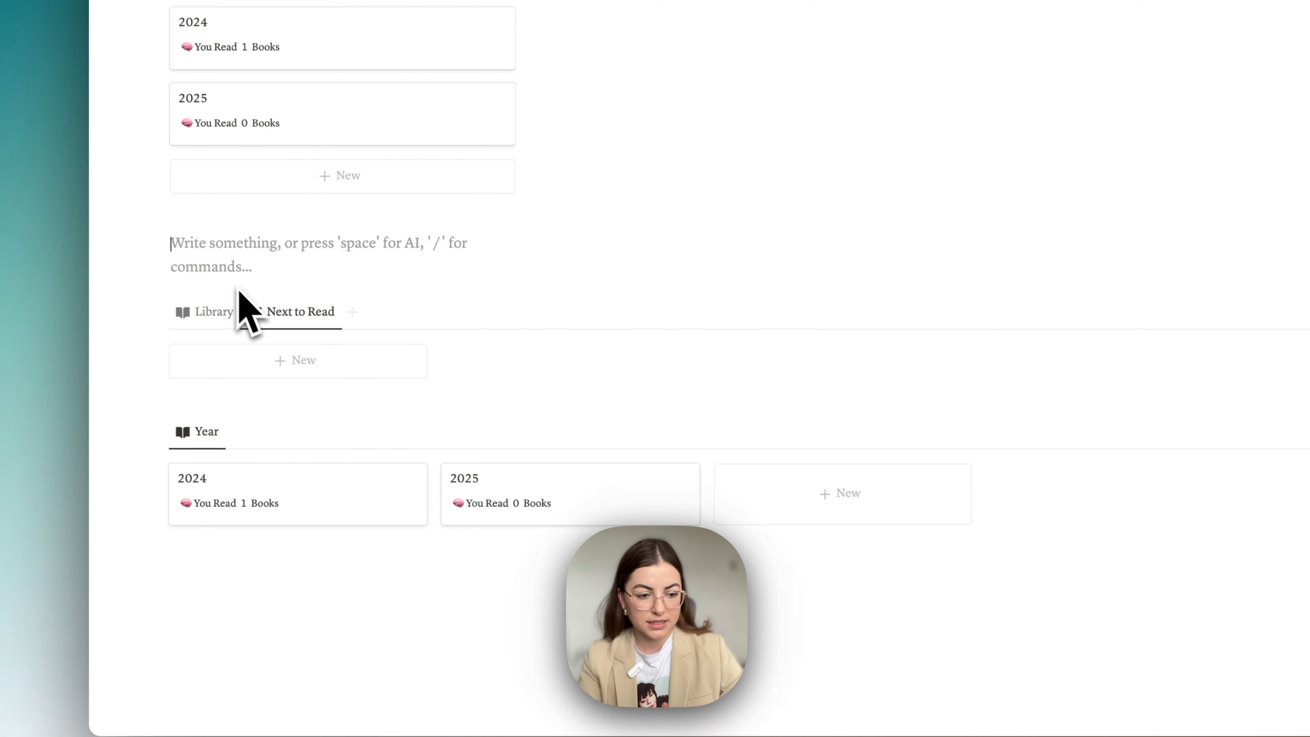
pyautogui.click(272, 315)
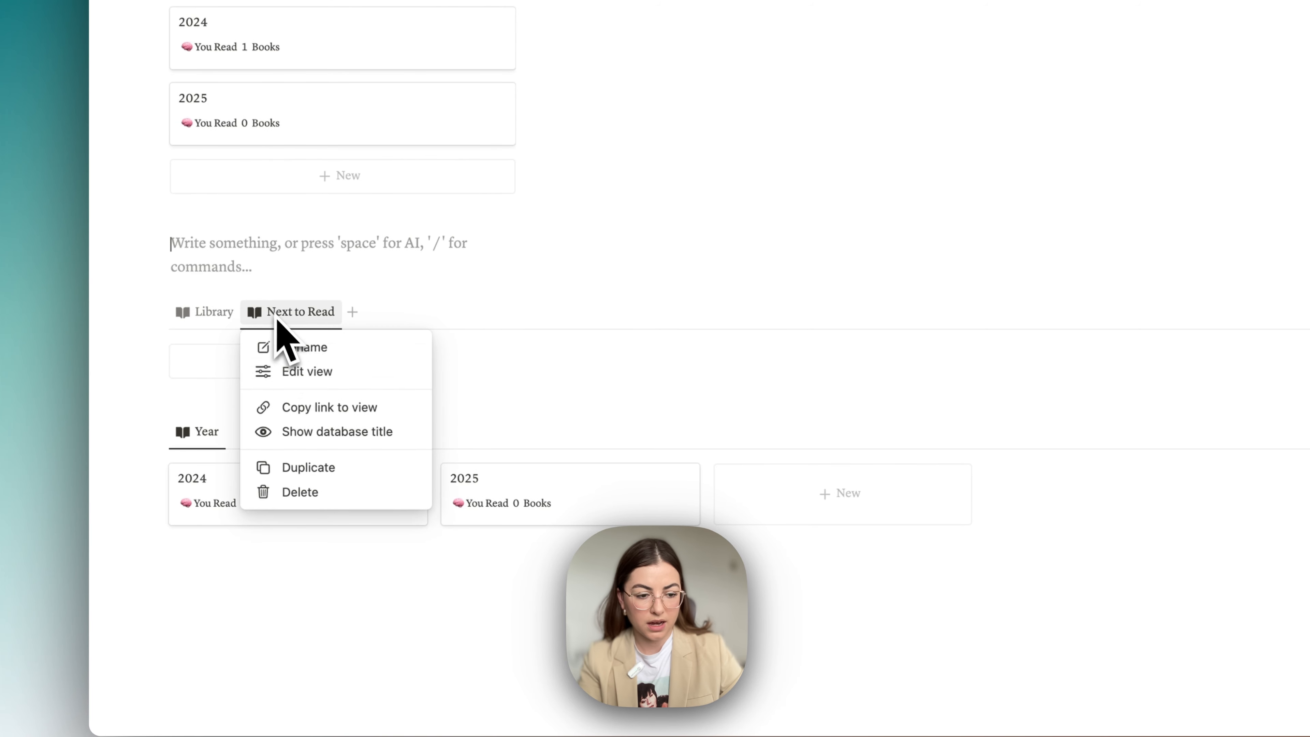
pyautogui.click(309, 470)
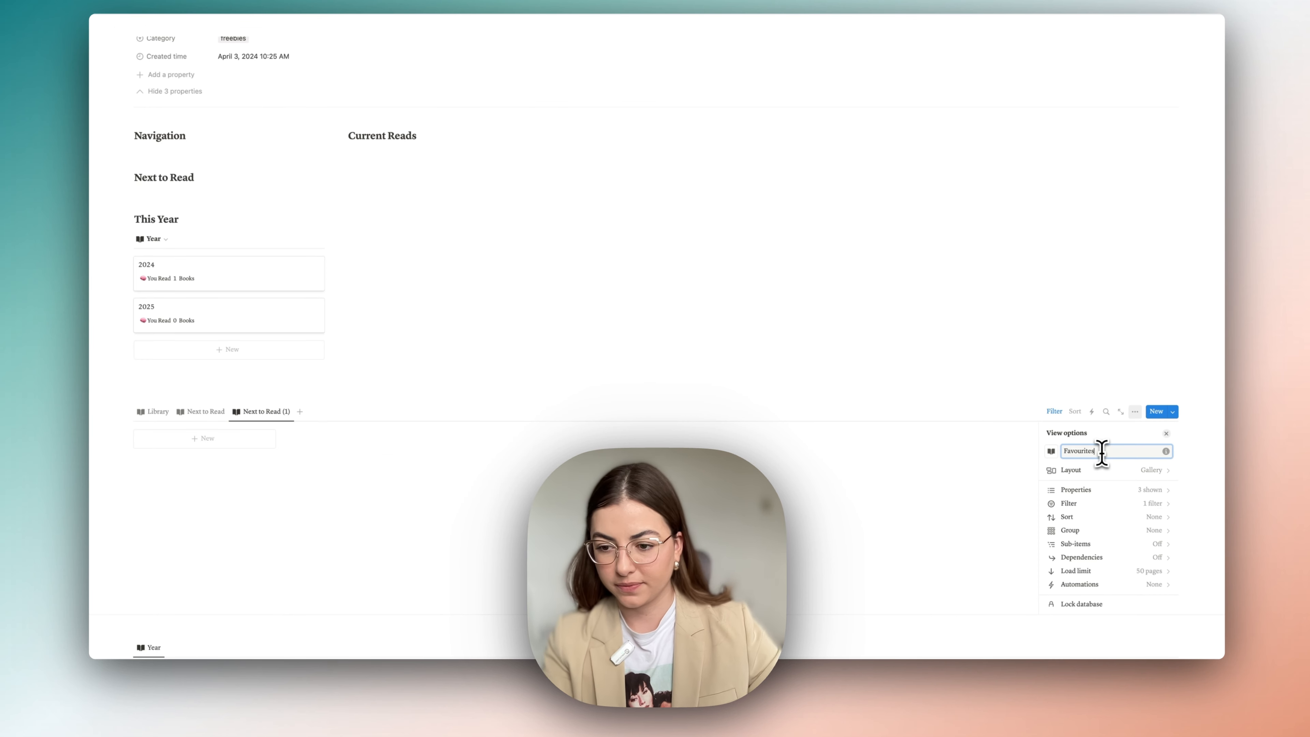
# - Search the icons for "love" and give the Favourites view the solid heart icon
pyautogui.click(1051, 451)
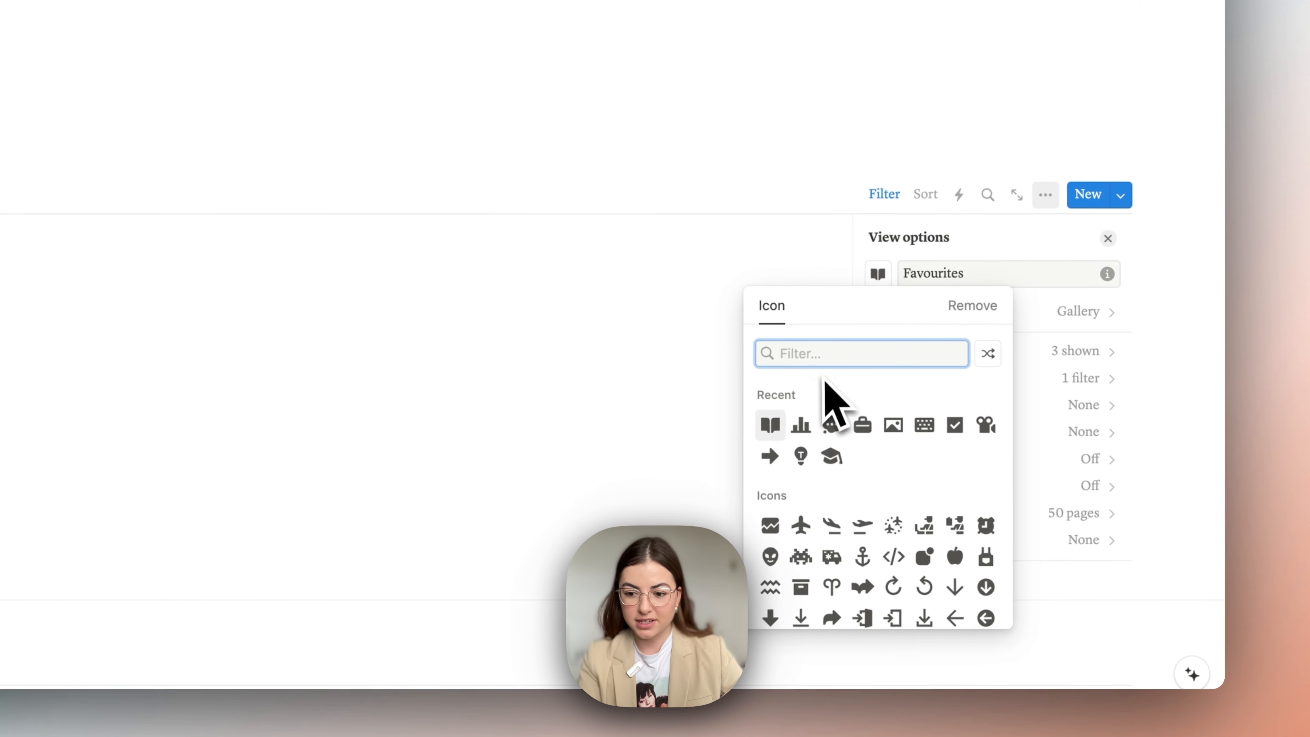
pyautogui.write('l')
pyautogui.press('BackSpace')
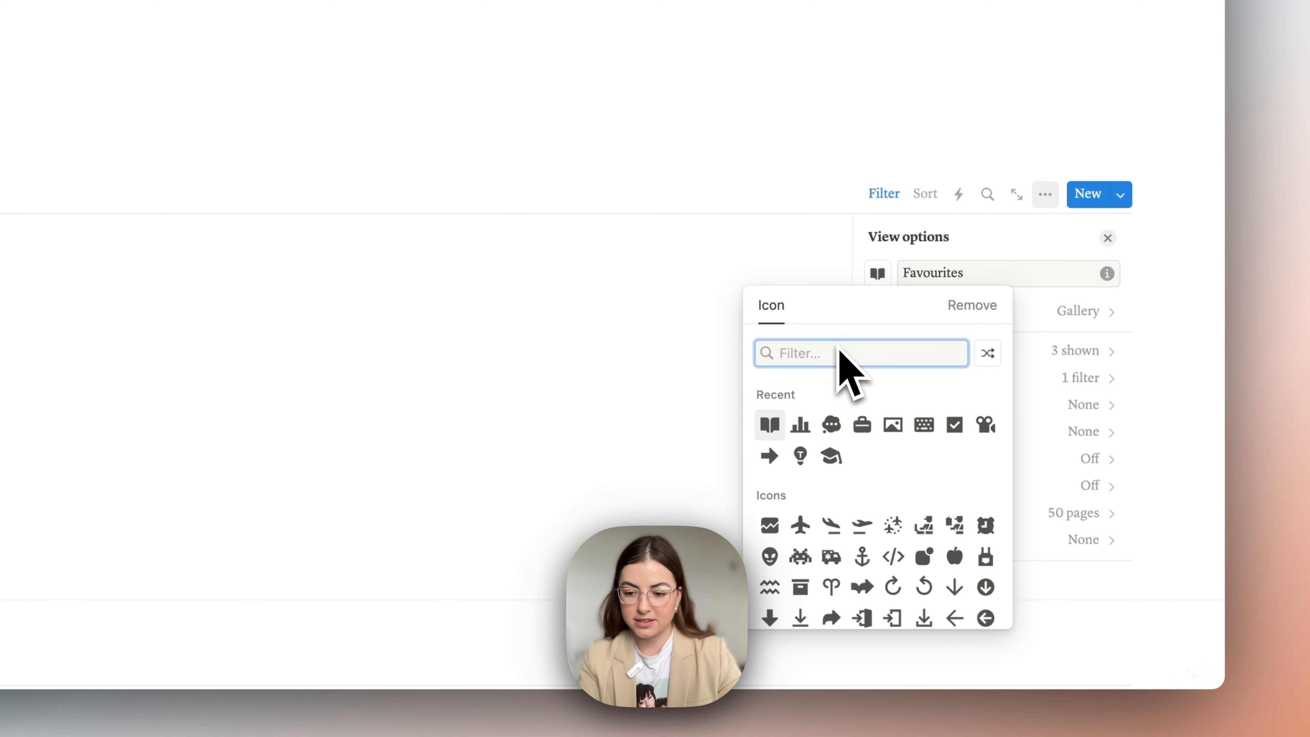
pyautogui.write('love')
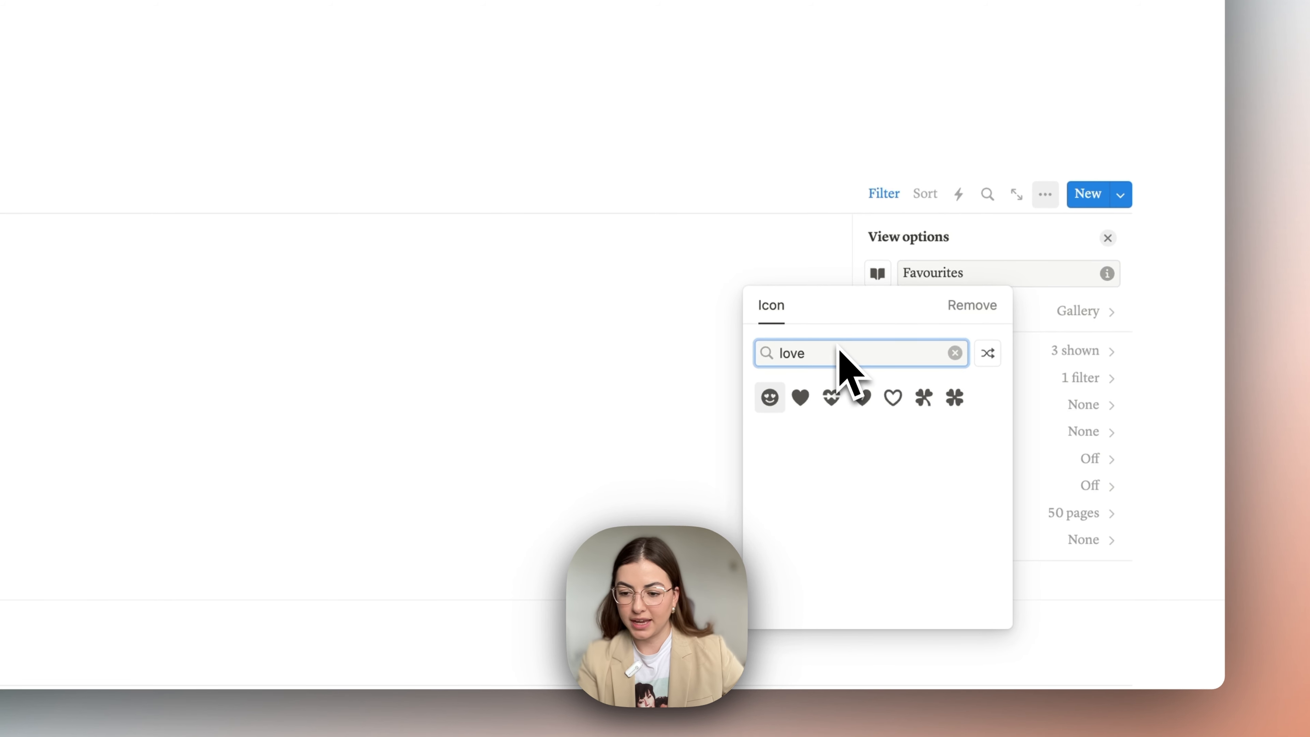
pyautogui.click(801, 397)
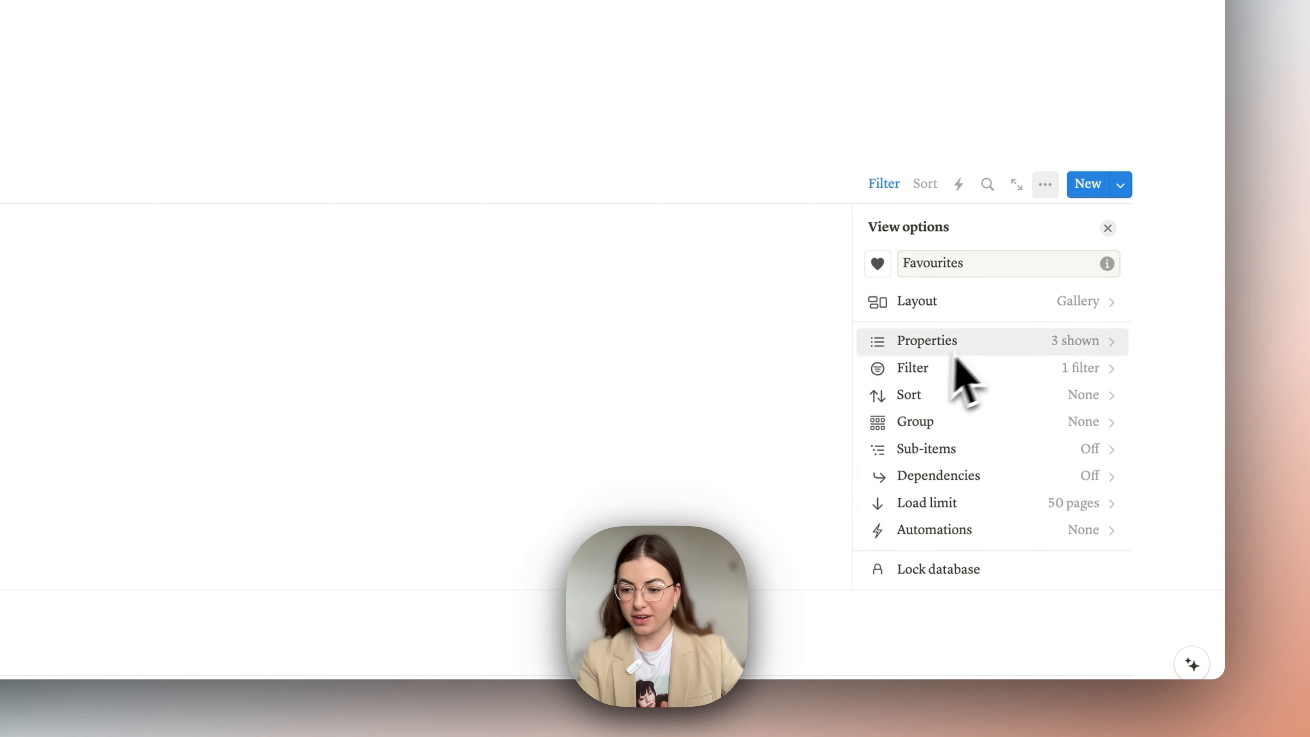
# - Add a checkbox property named "Favourites" to the book database
pyautogui.click(1031, 349)
pyautogui.scroll(-3, 1003, 453)
pyautogui.click(951, 542)
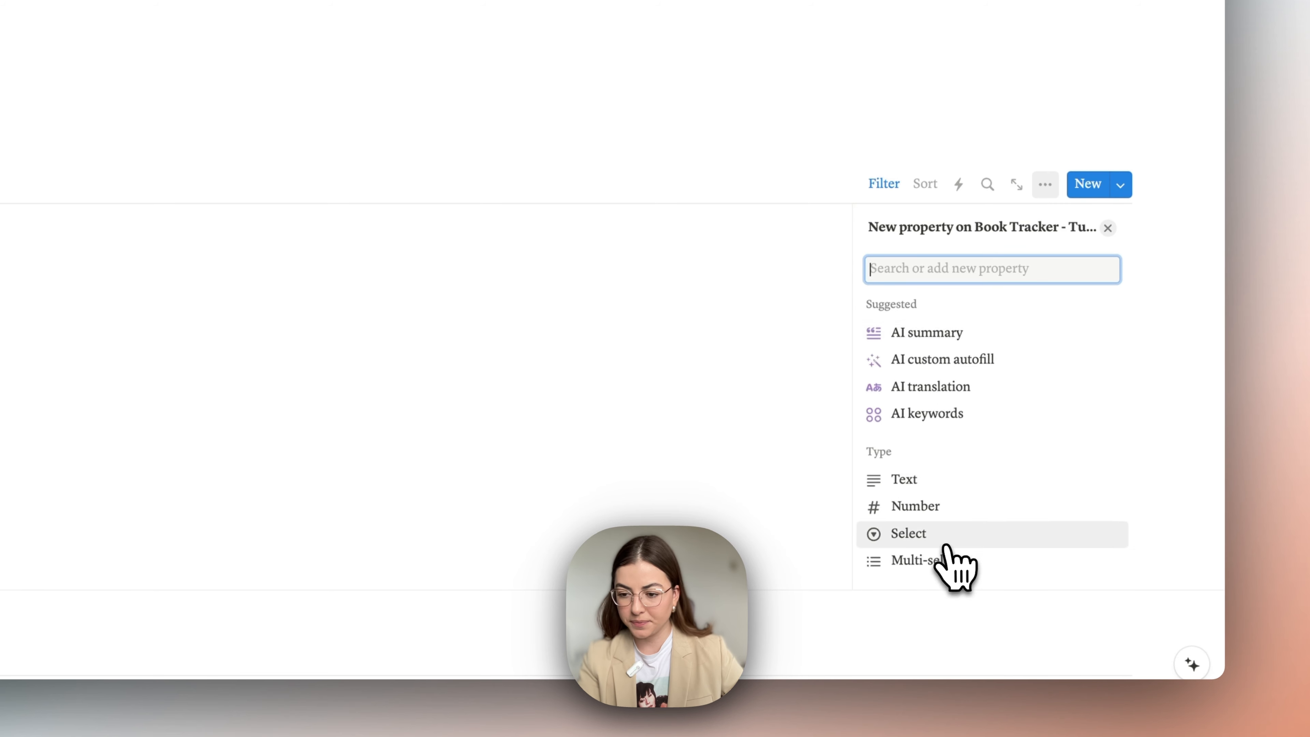
pyautogui.scroll(-3, 962, 347)
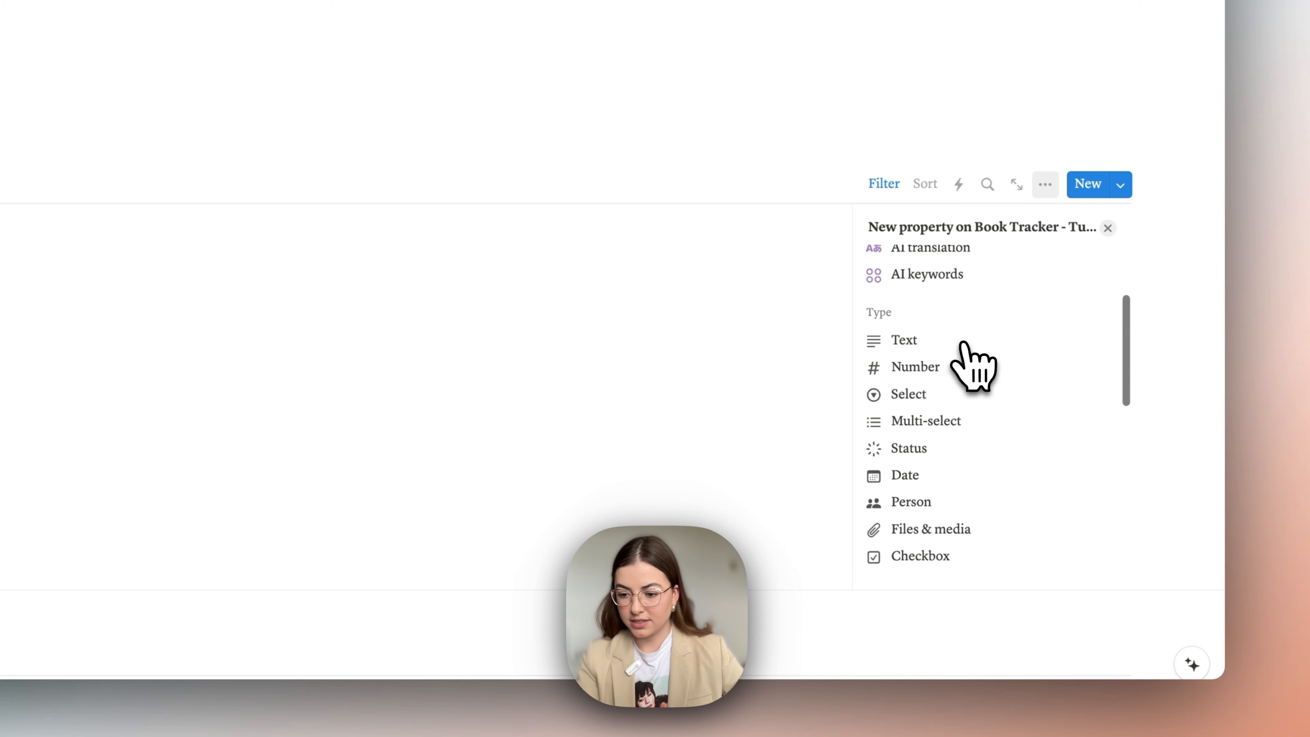
pyautogui.scroll(-2, 969, 490)
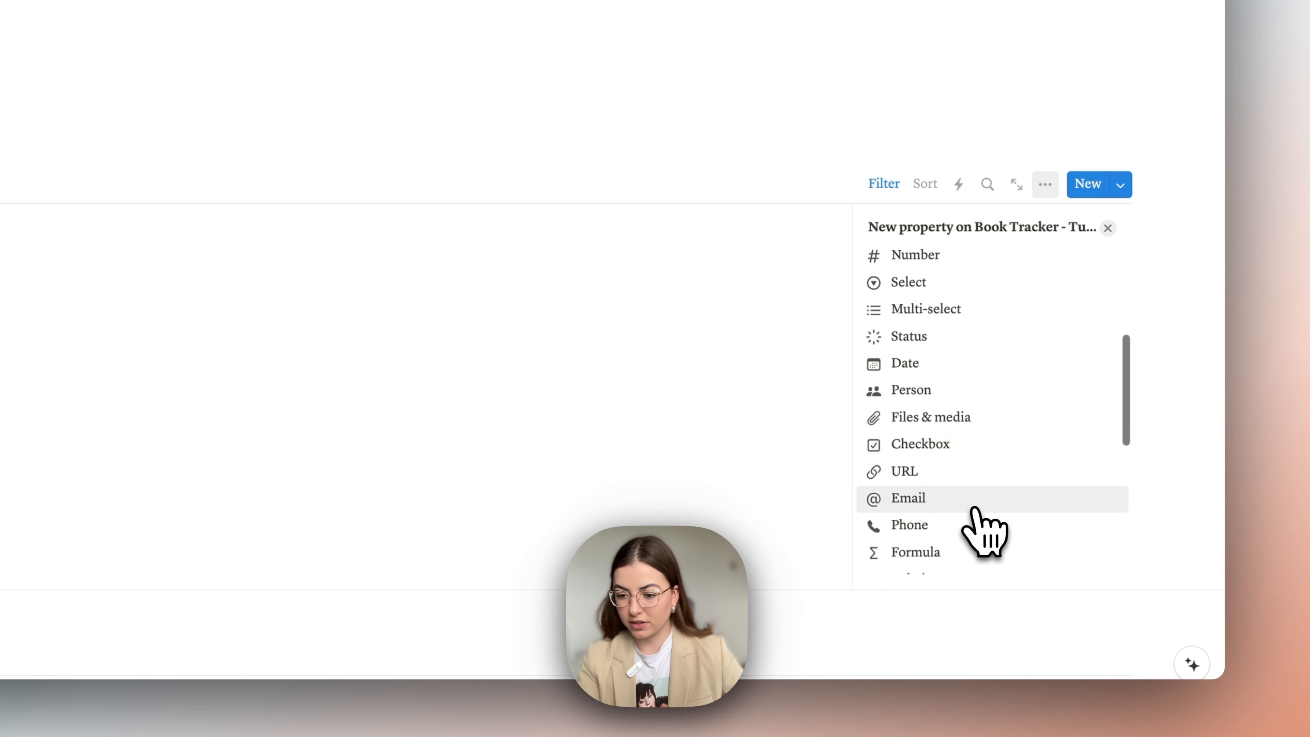
pyautogui.click(965, 467)
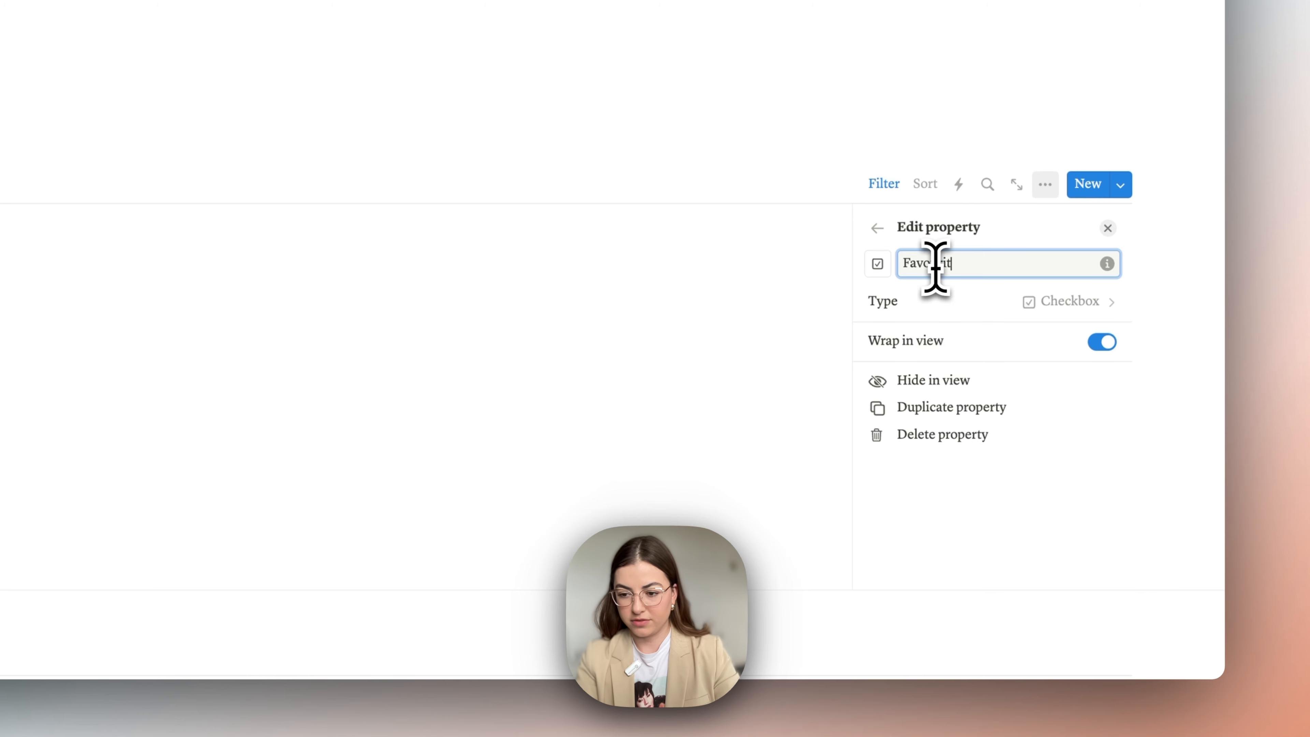
# - Give the Favourites checkbox property the solid heart icon and close the view options
pyautogui.click(878, 263)
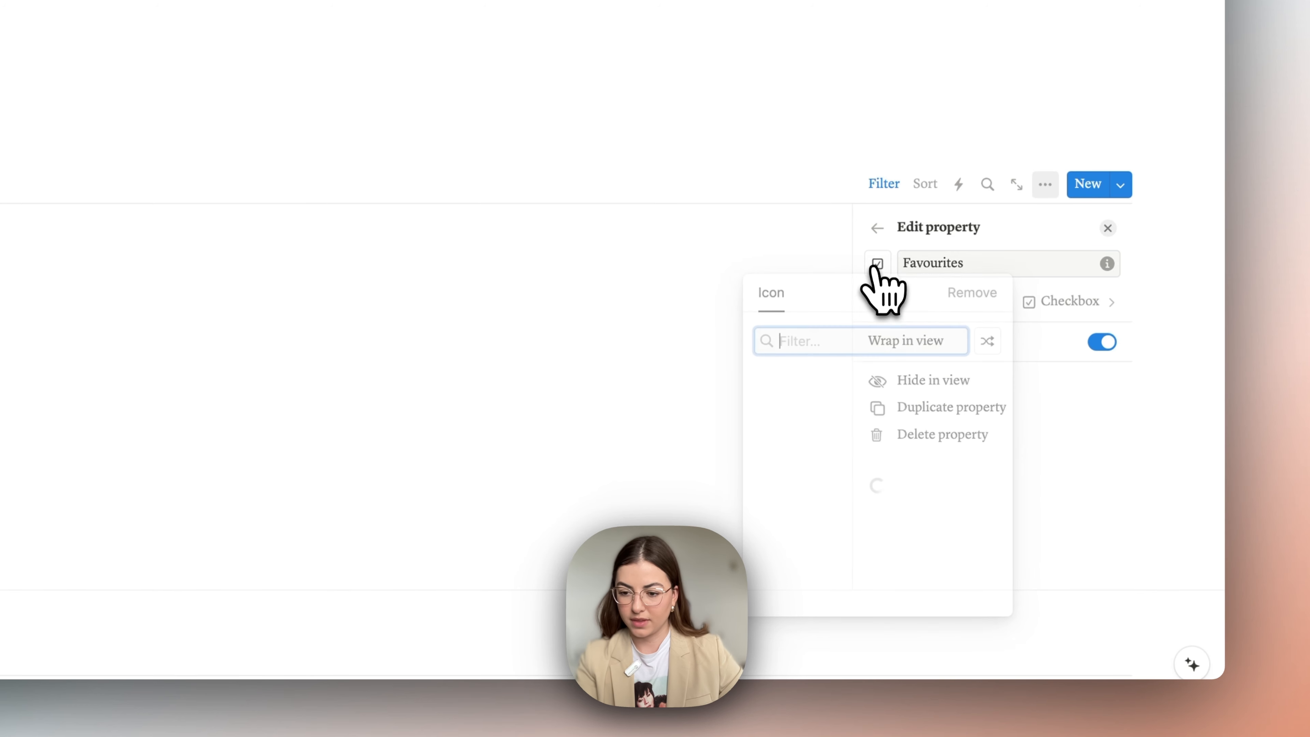
pyautogui.click(770, 413)
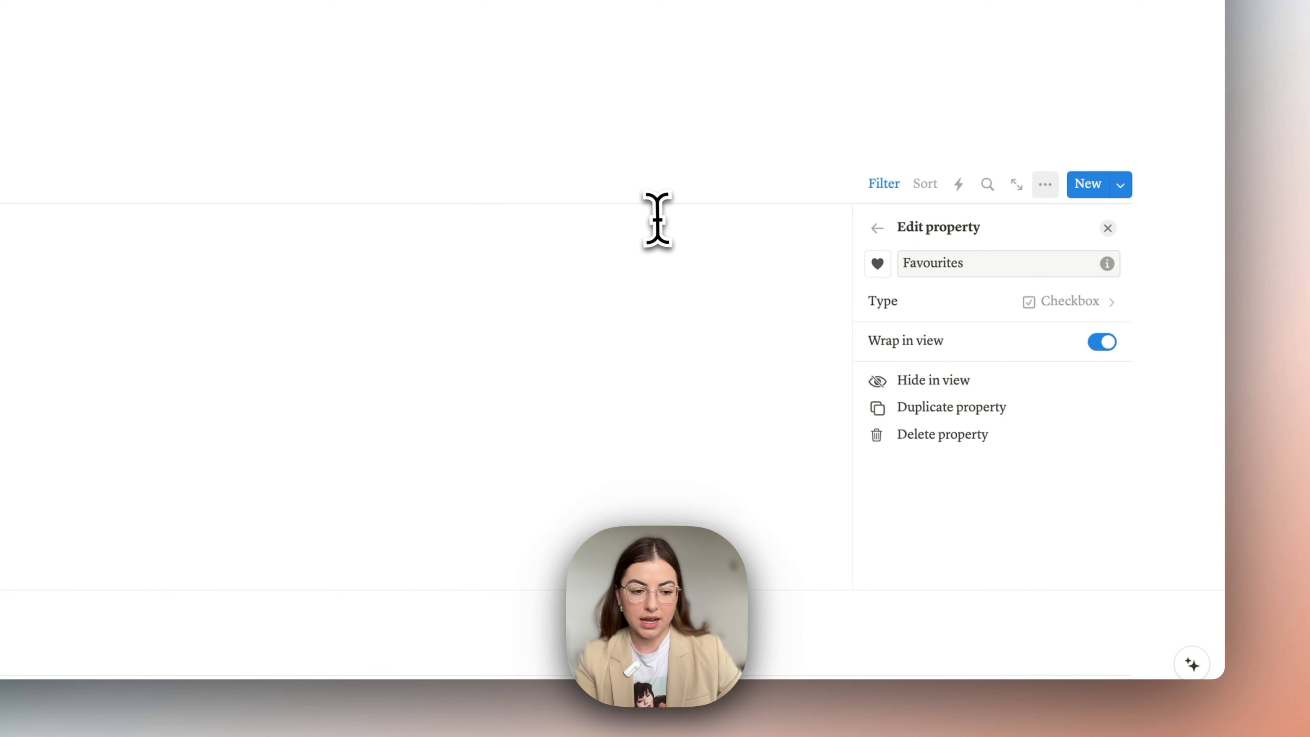
pyautogui.click(495, 151)
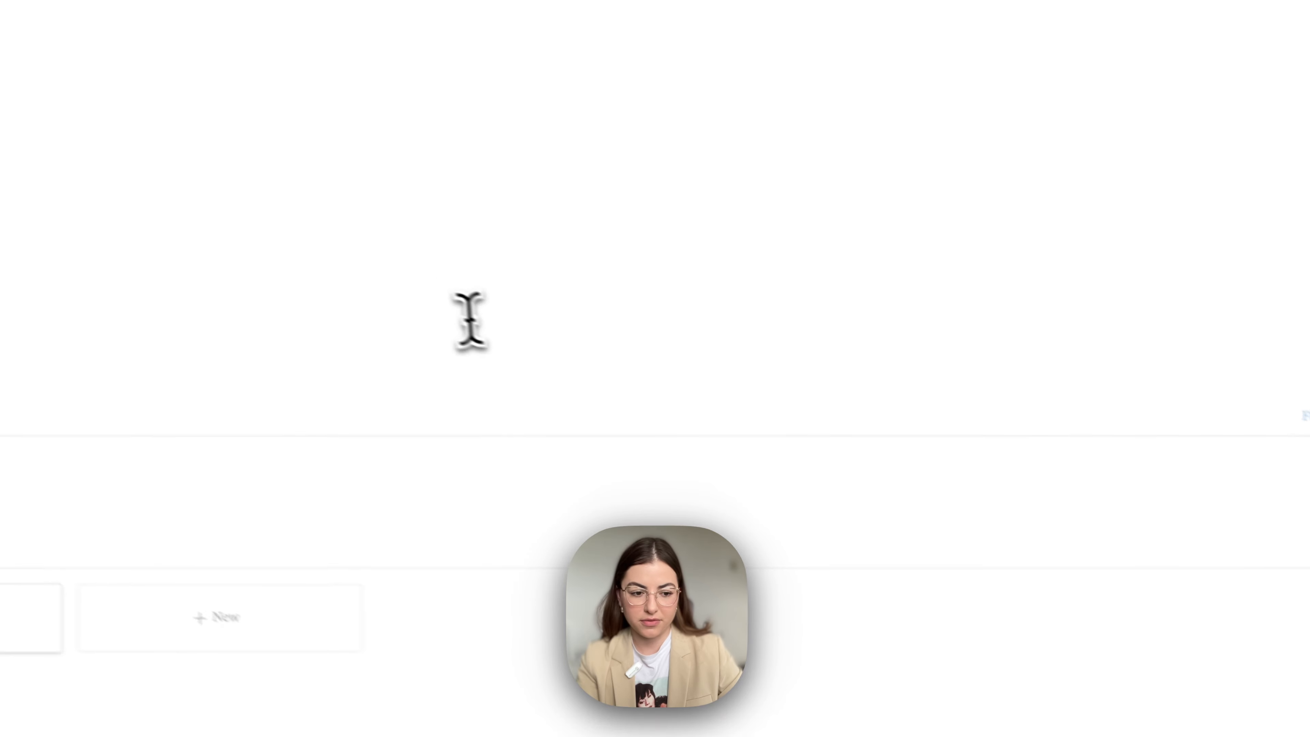
# - Open Essentialism from the Library view, move its Favourites property below Total (Pages or Chapters), and check it
pyautogui.click(239, 394)
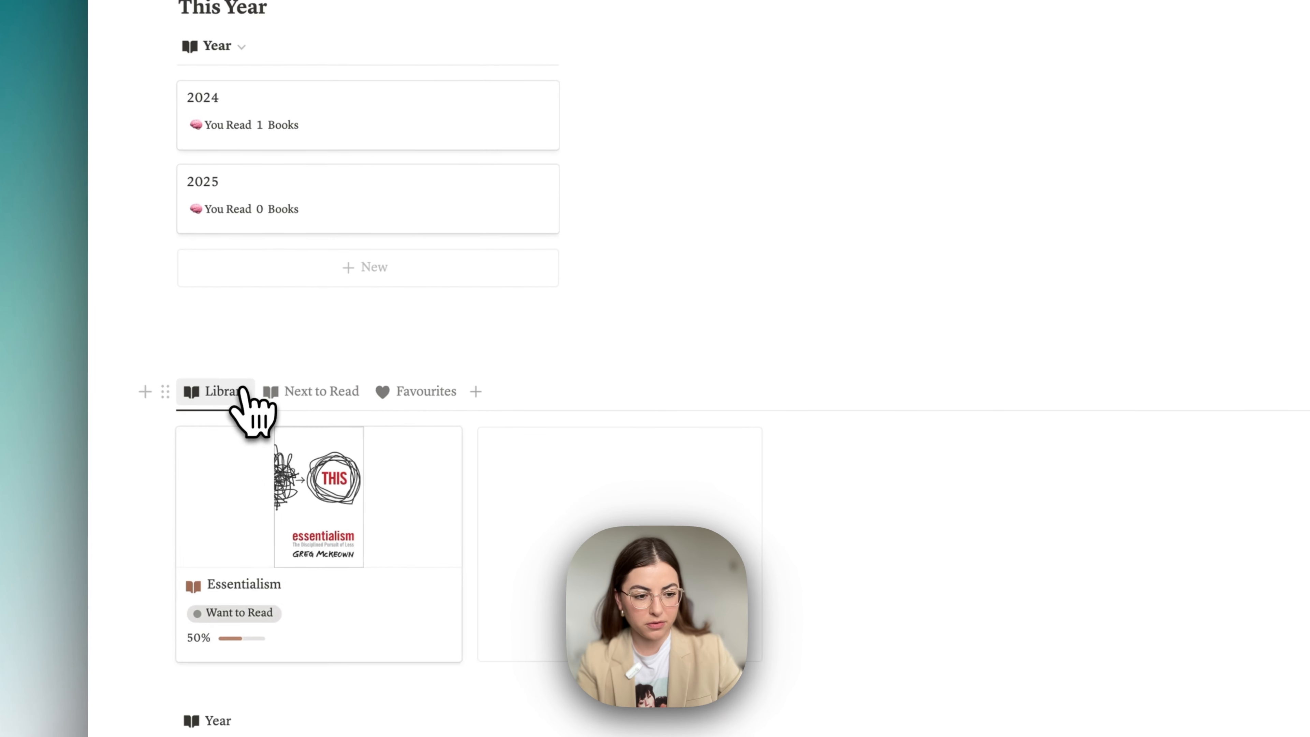
pyautogui.click(253, 495)
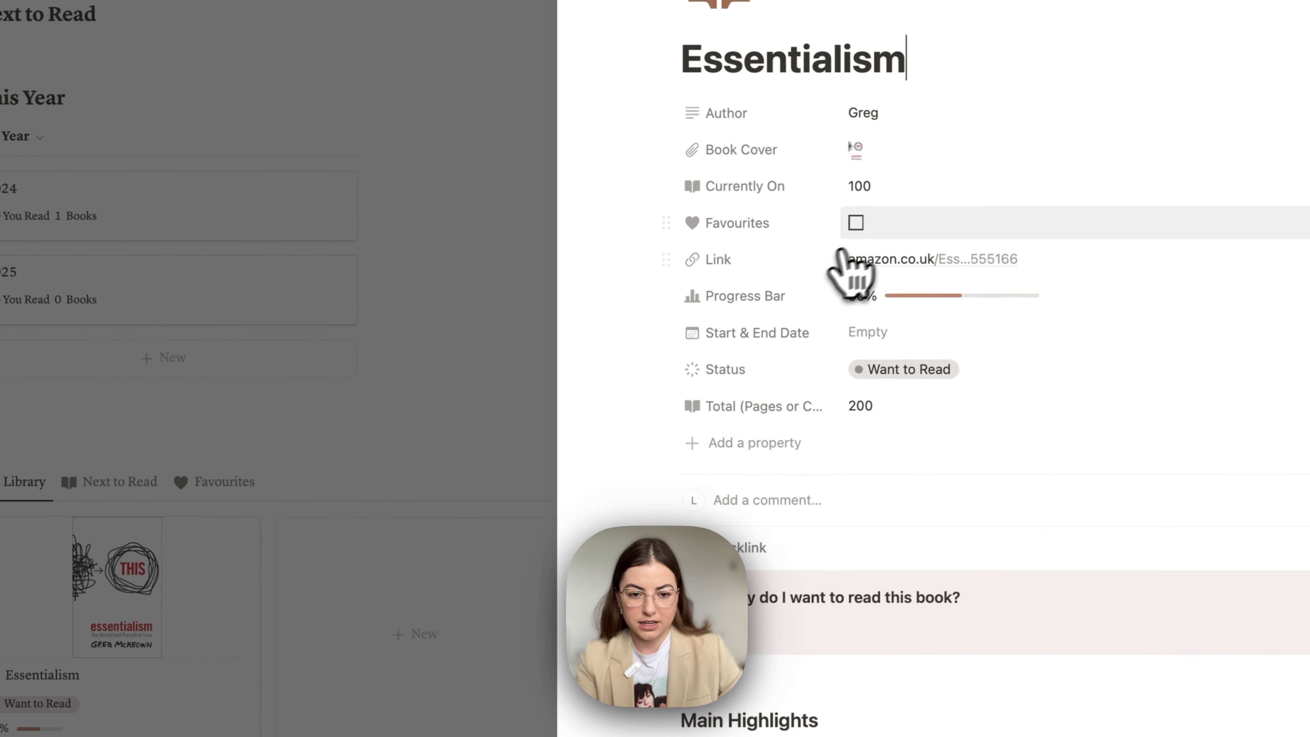
pyautogui.moveTo(995, 211); pyautogui.dragTo(998, 414)
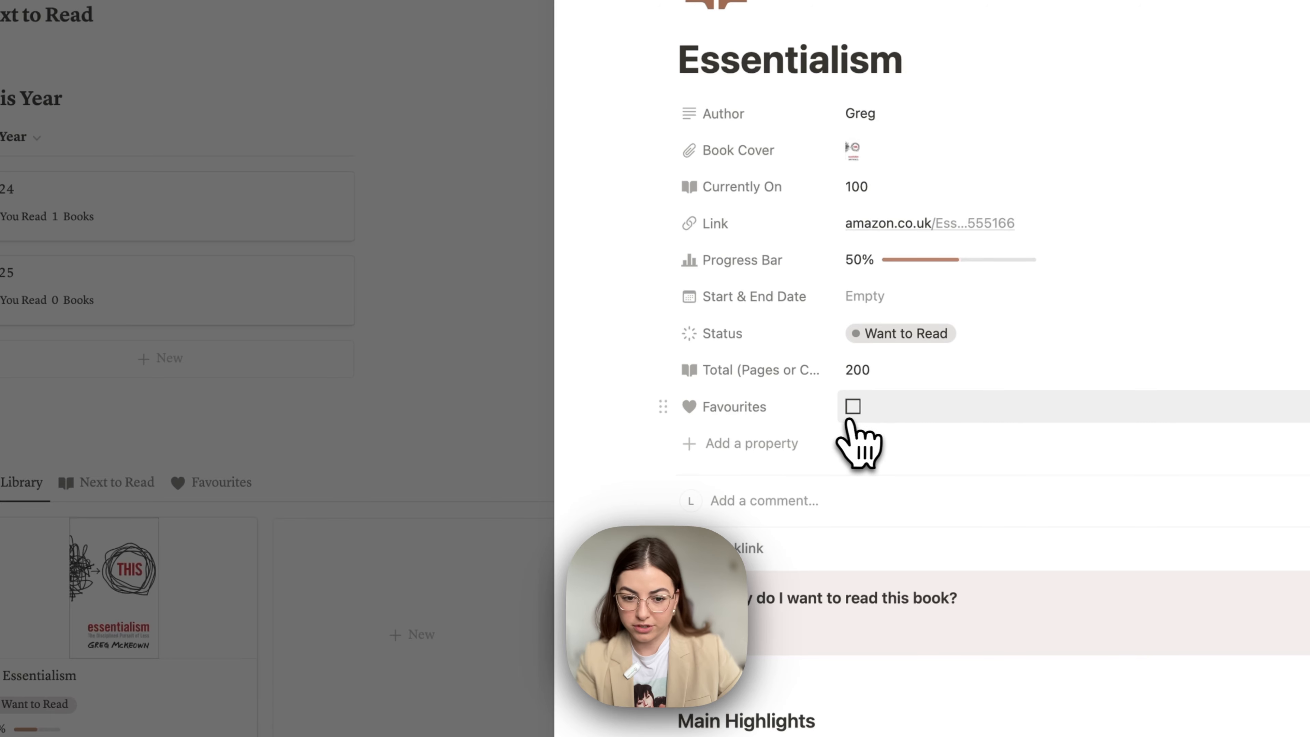
pyautogui.click(853, 407)
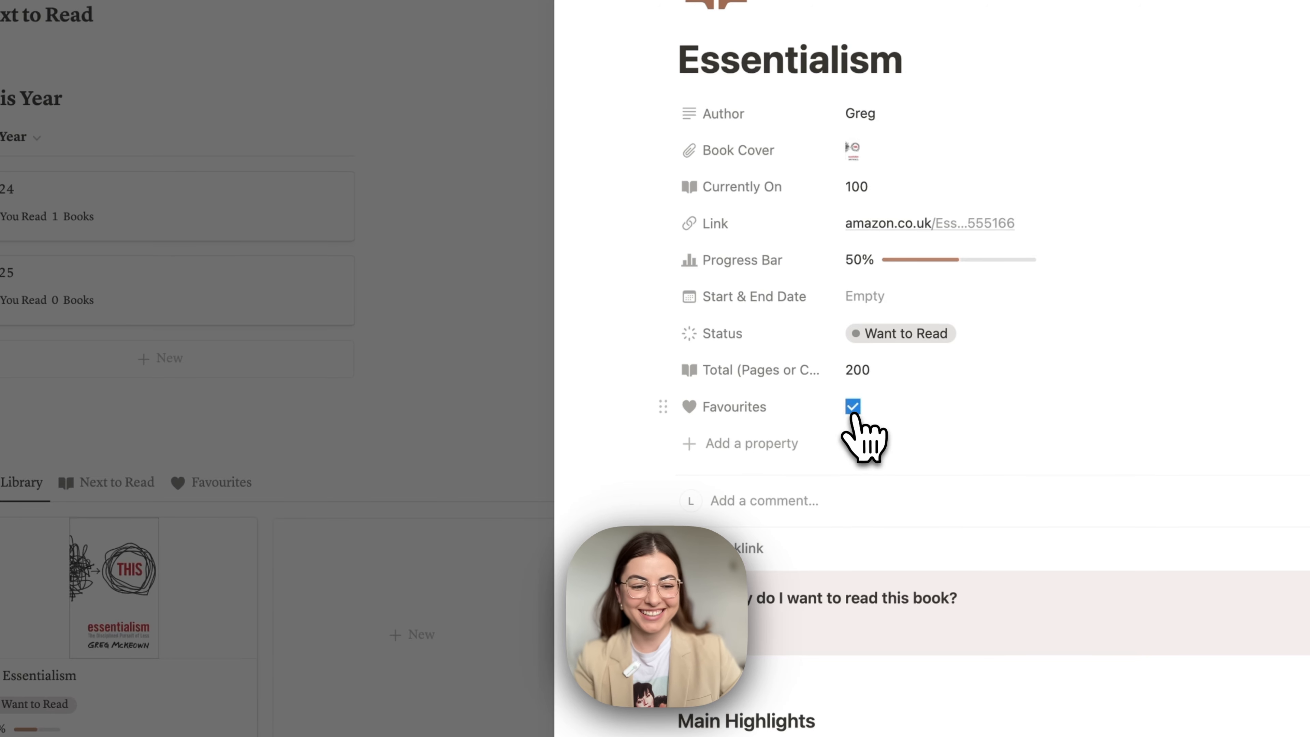
pyautogui.click(258, 496)
# - Clear all selected statuses from the Favourites view's Status filter
pyautogui.click(418, 331)
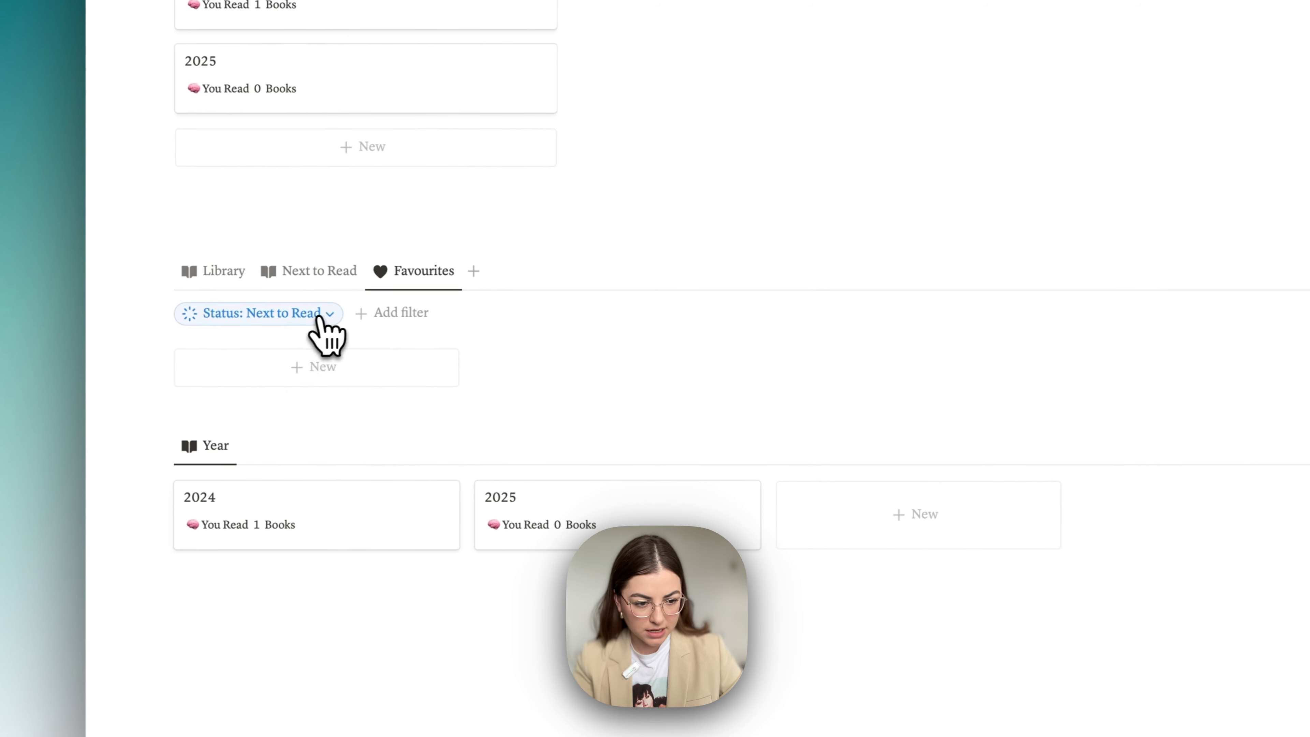
pyautogui.click(323, 313)
pyautogui.click(156, 369)
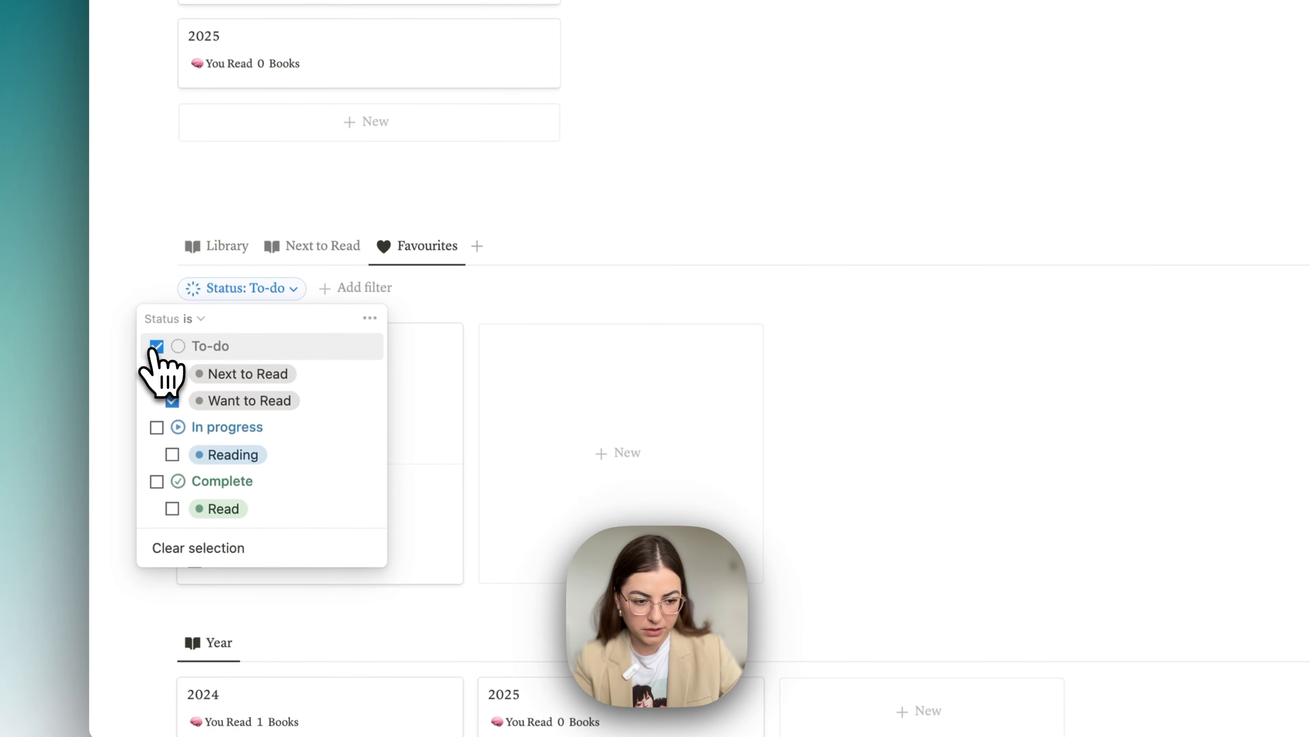
pyautogui.click(160, 372)
pyautogui.click(227, 287)
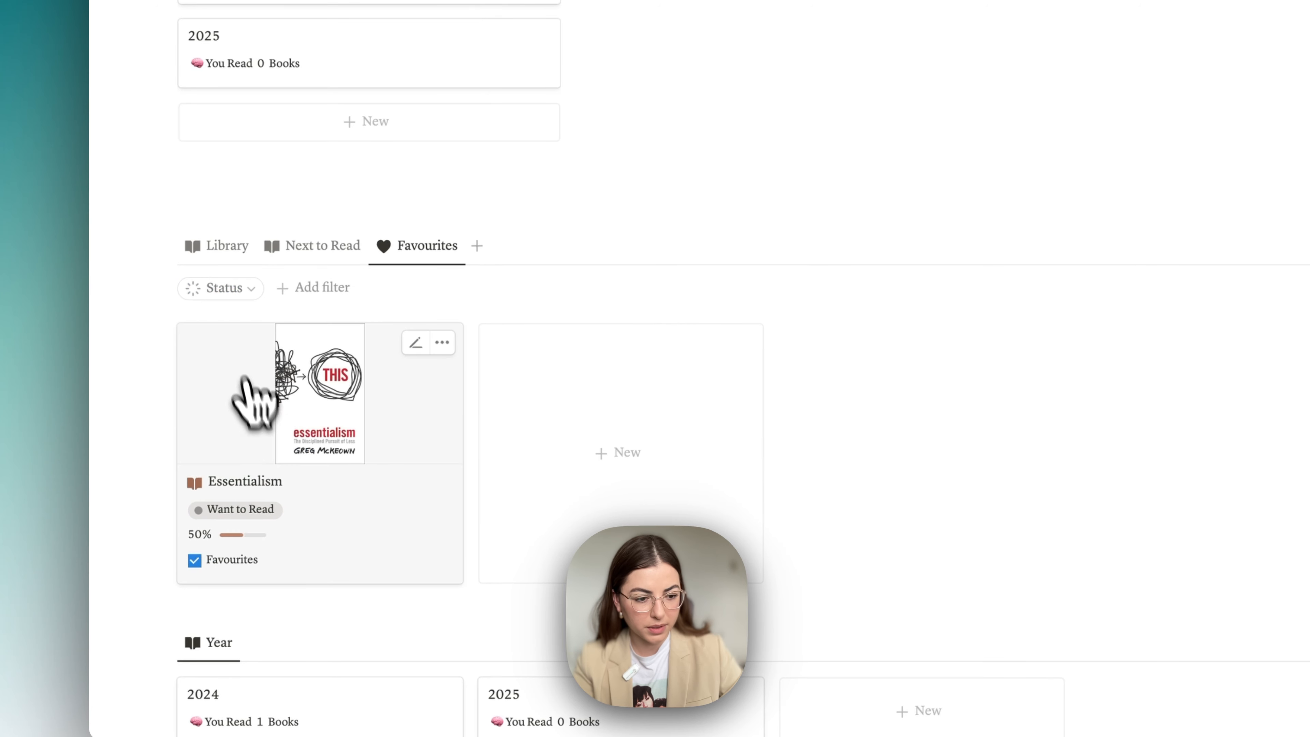
# - Add a filter to the Favourites view so that Favourites is Checked
pyautogui.click(312, 289)
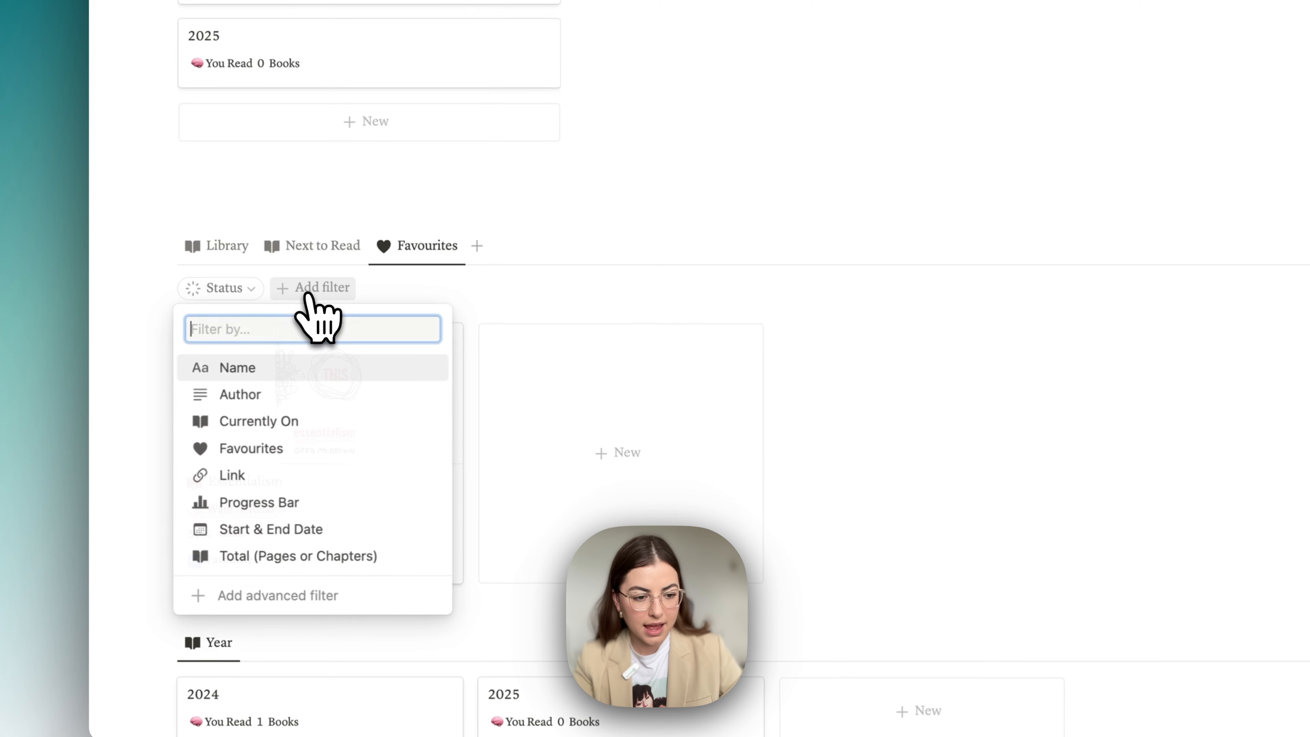
pyautogui.click(291, 448)
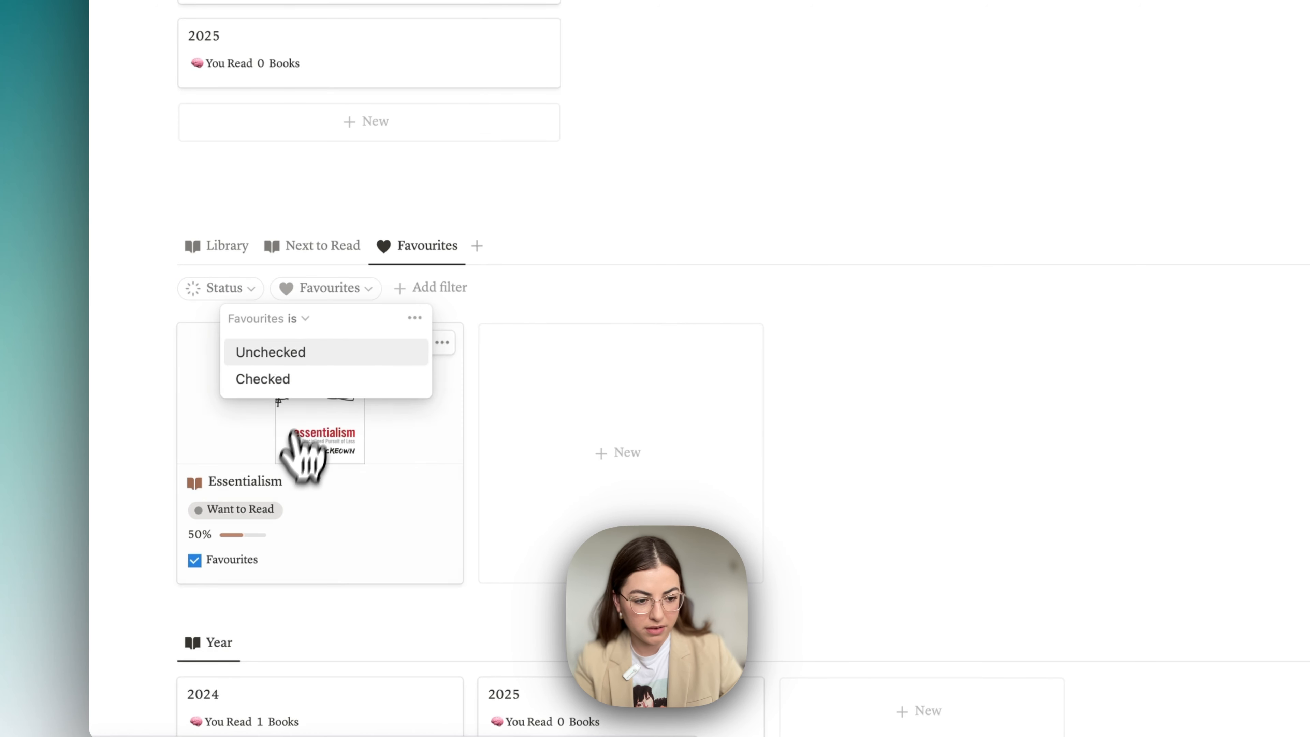
pyautogui.click(300, 378)
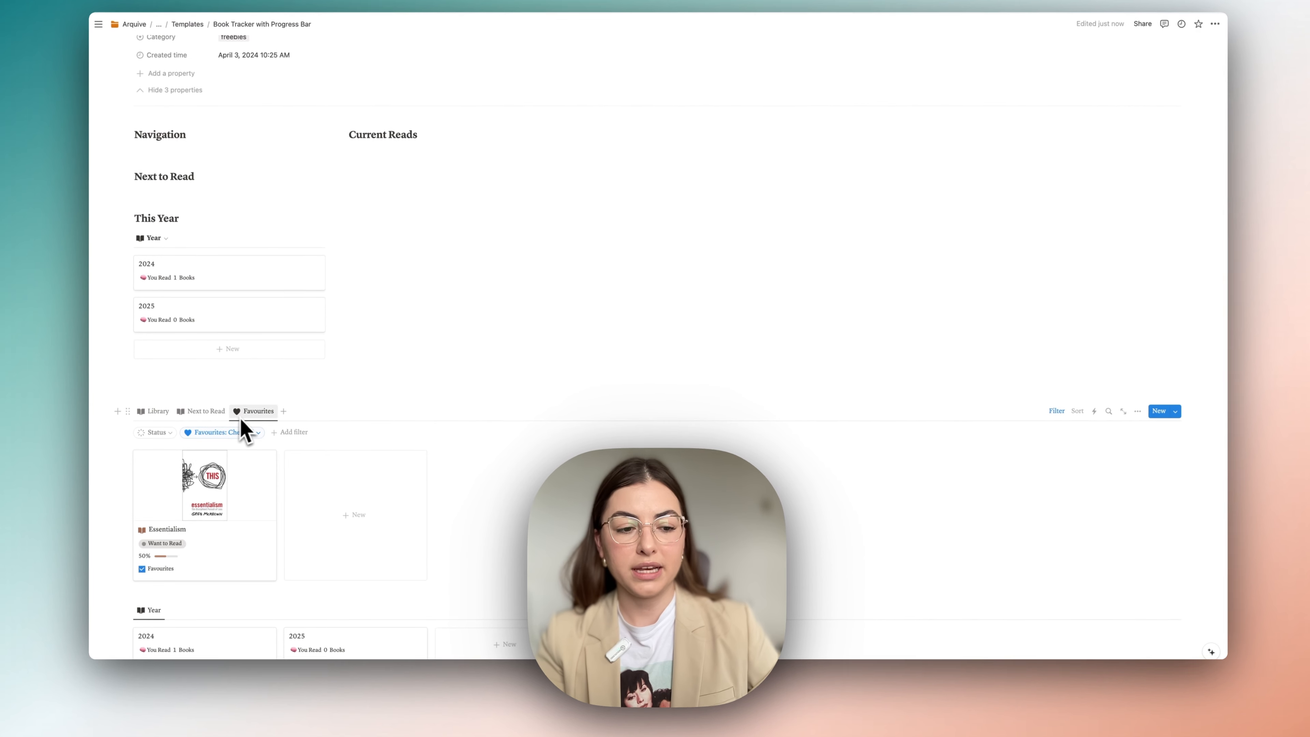
# - Copy the link to the books gallery's Next to Read view
pyautogui.scroll(1, 497, 527)
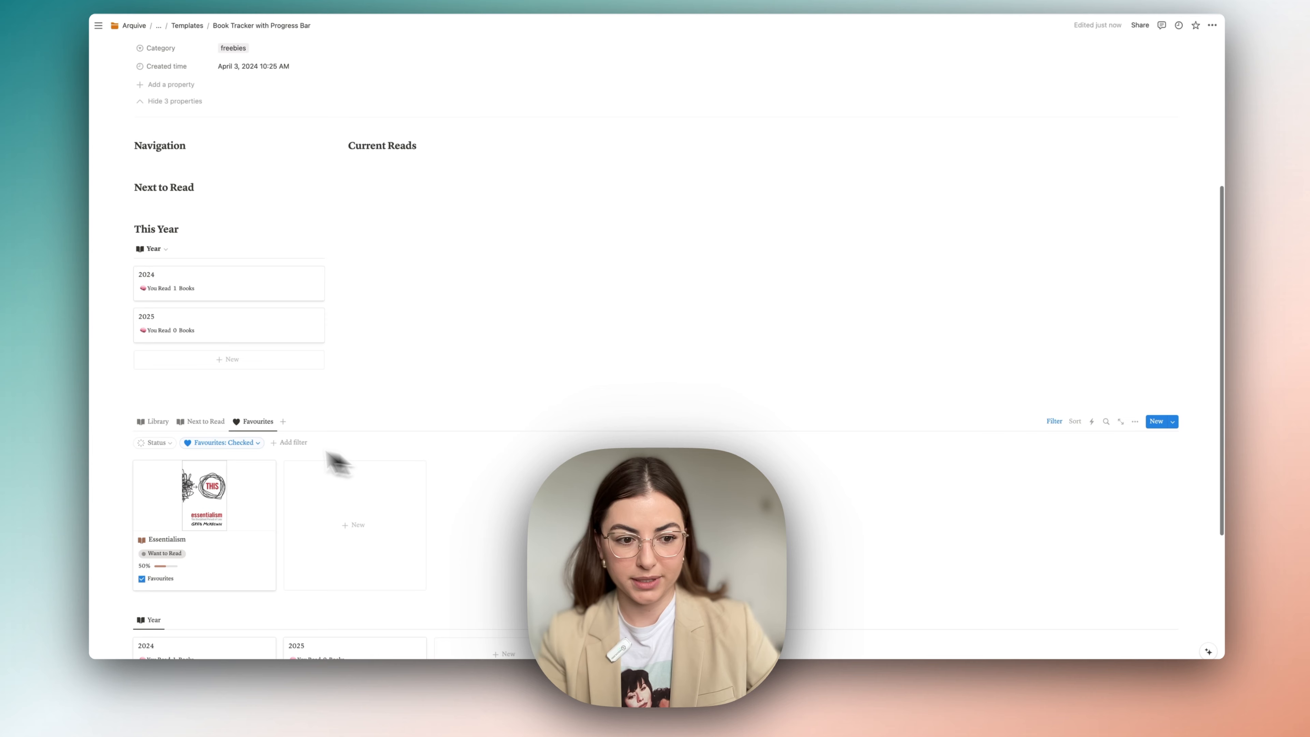
pyautogui.click(161, 422)
pyautogui.click(203, 423)
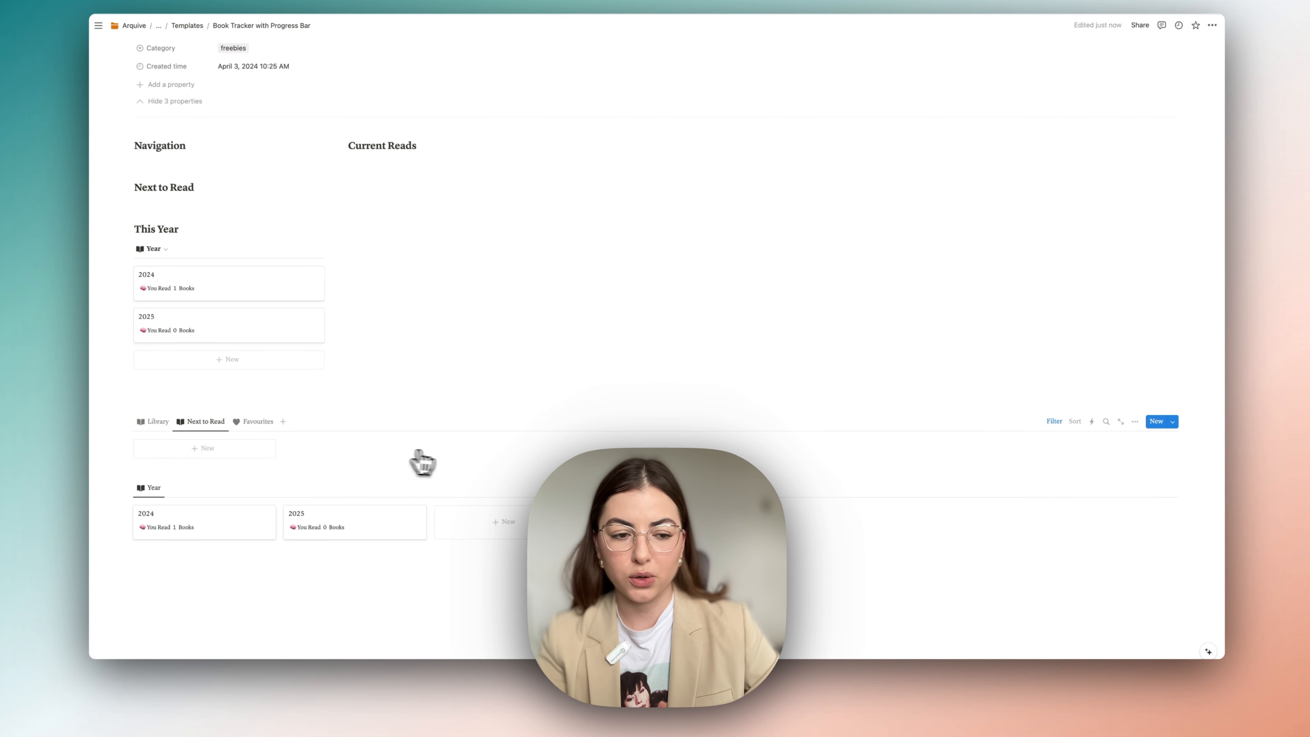
pyautogui.click(1134, 422)
pyautogui.scroll(-2, 1111, 596)
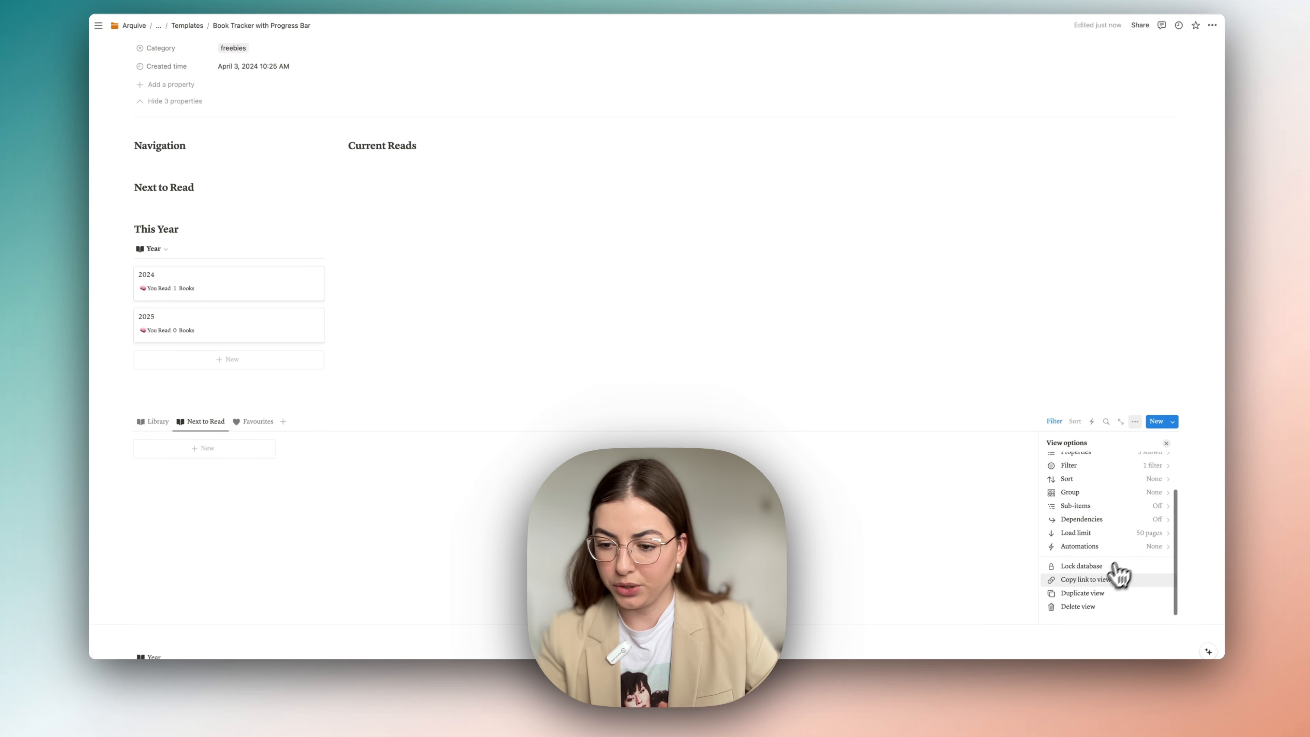
# - Paste the copied view link under the Next to Read heading as a linked view of the database
pyautogui.click(220, 197)
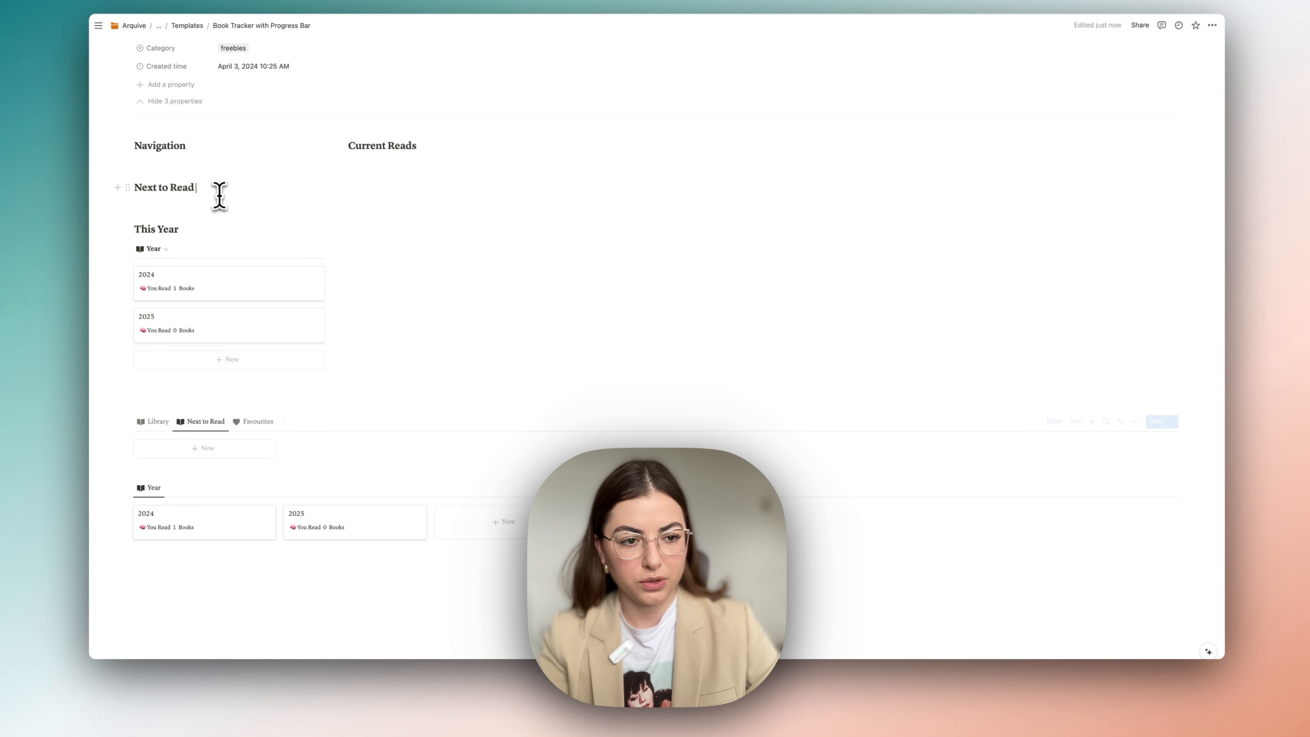
pyautogui.press('super+v')
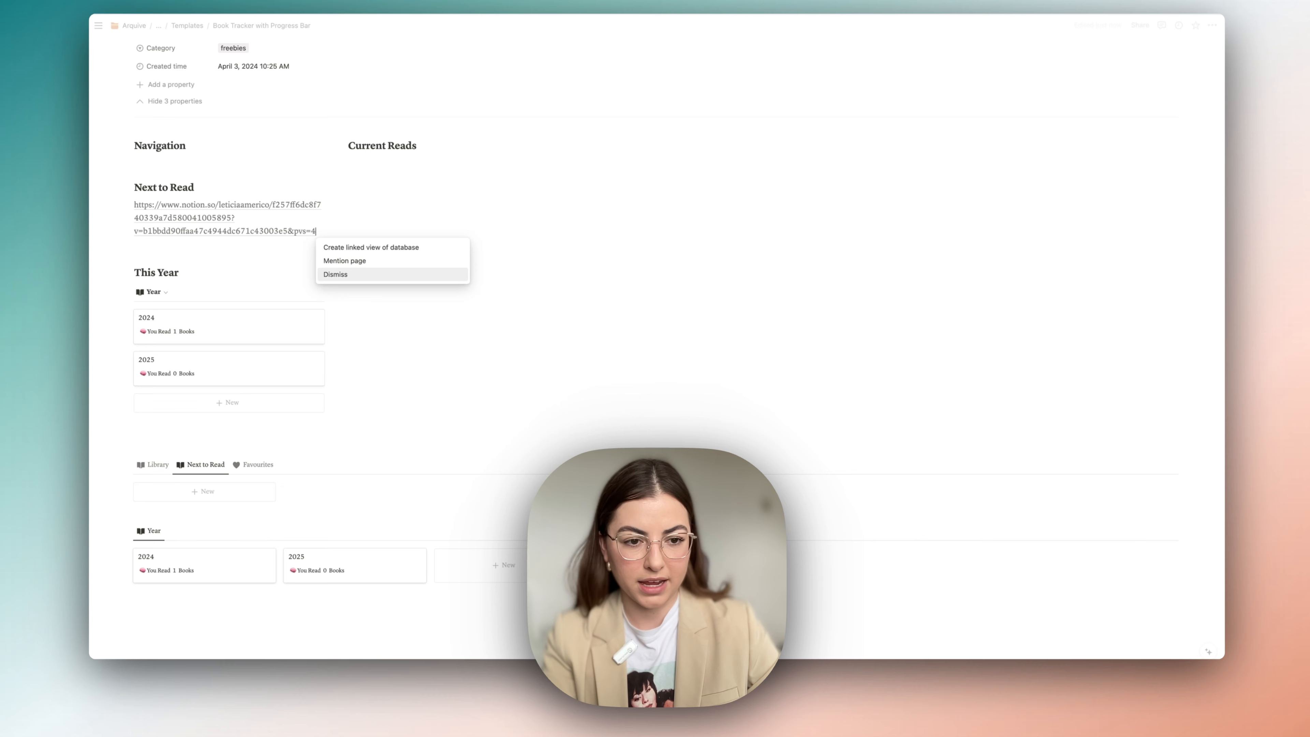
pyautogui.click(361, 248)
pyautogui.click(277, 253)
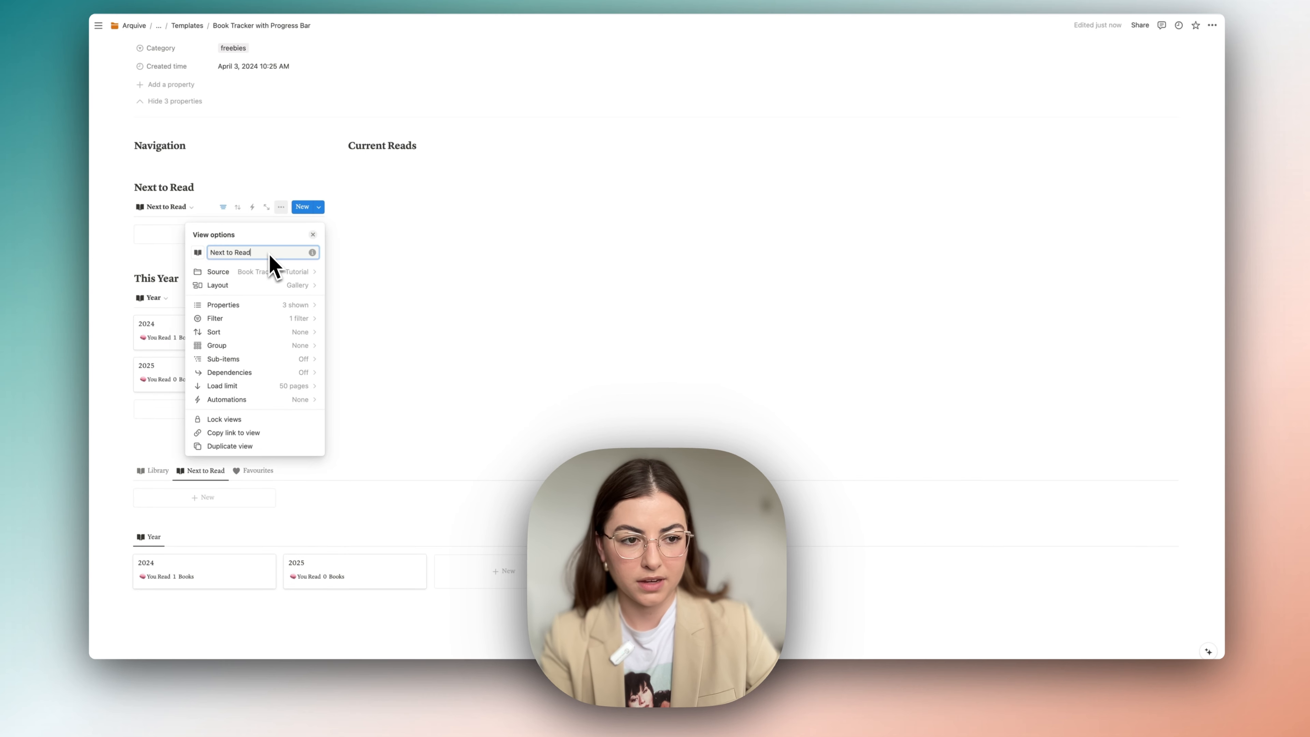
pyautogui.click(373, 254)
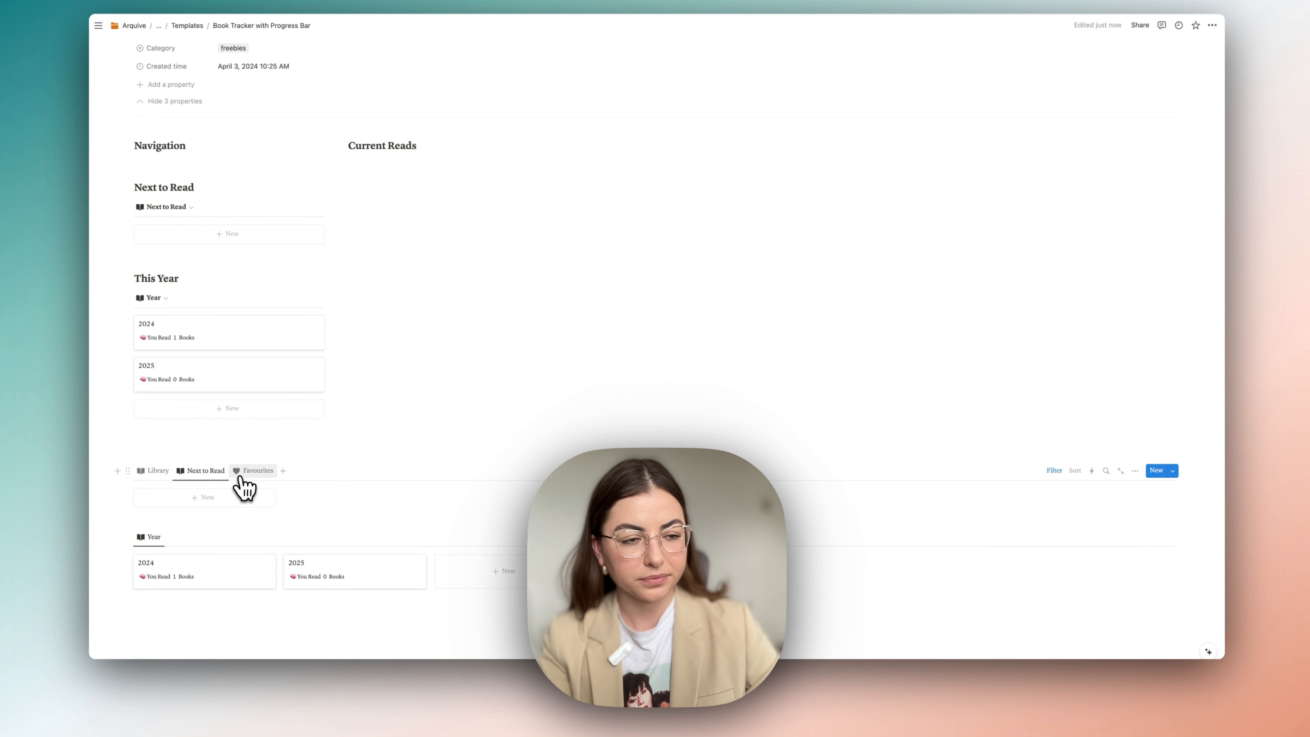
# - Switch the books gallery below the columns to the Library view and look over the page layout
pyautogui.click(155, 471)
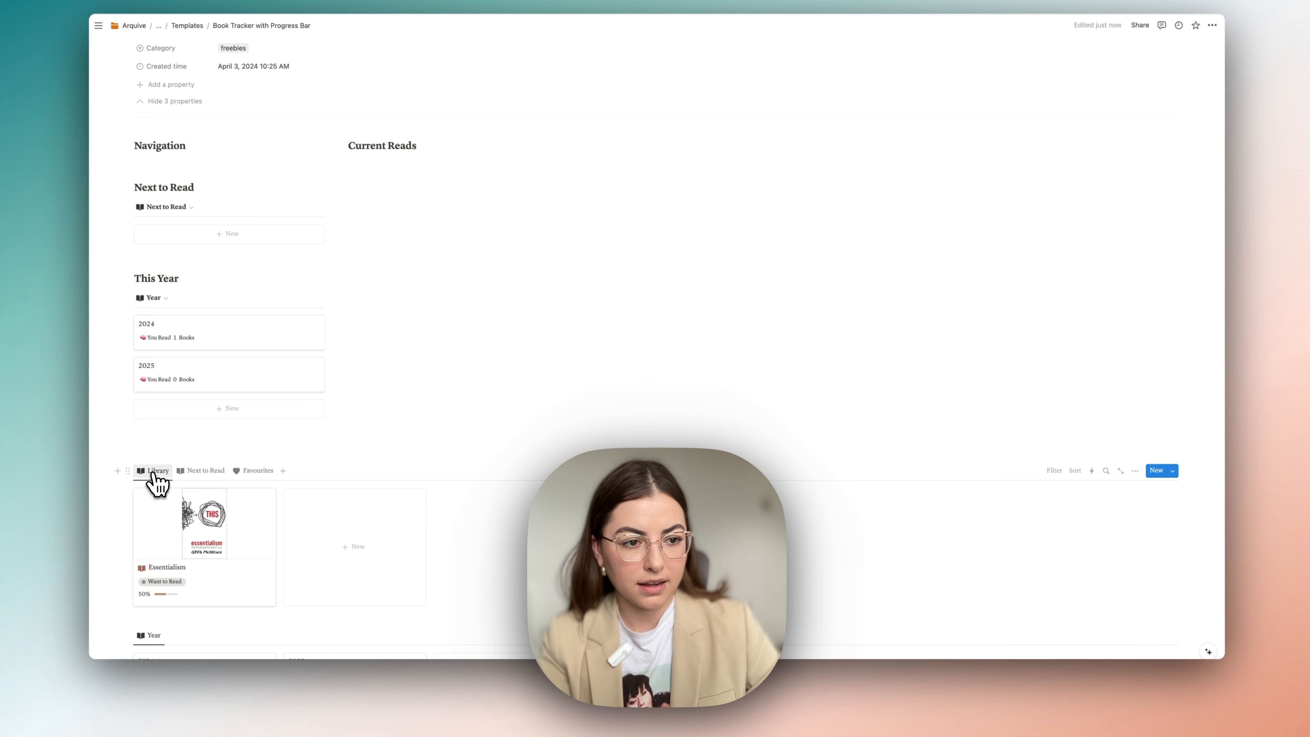
pyautogui.scroll(-5, 178, 465)
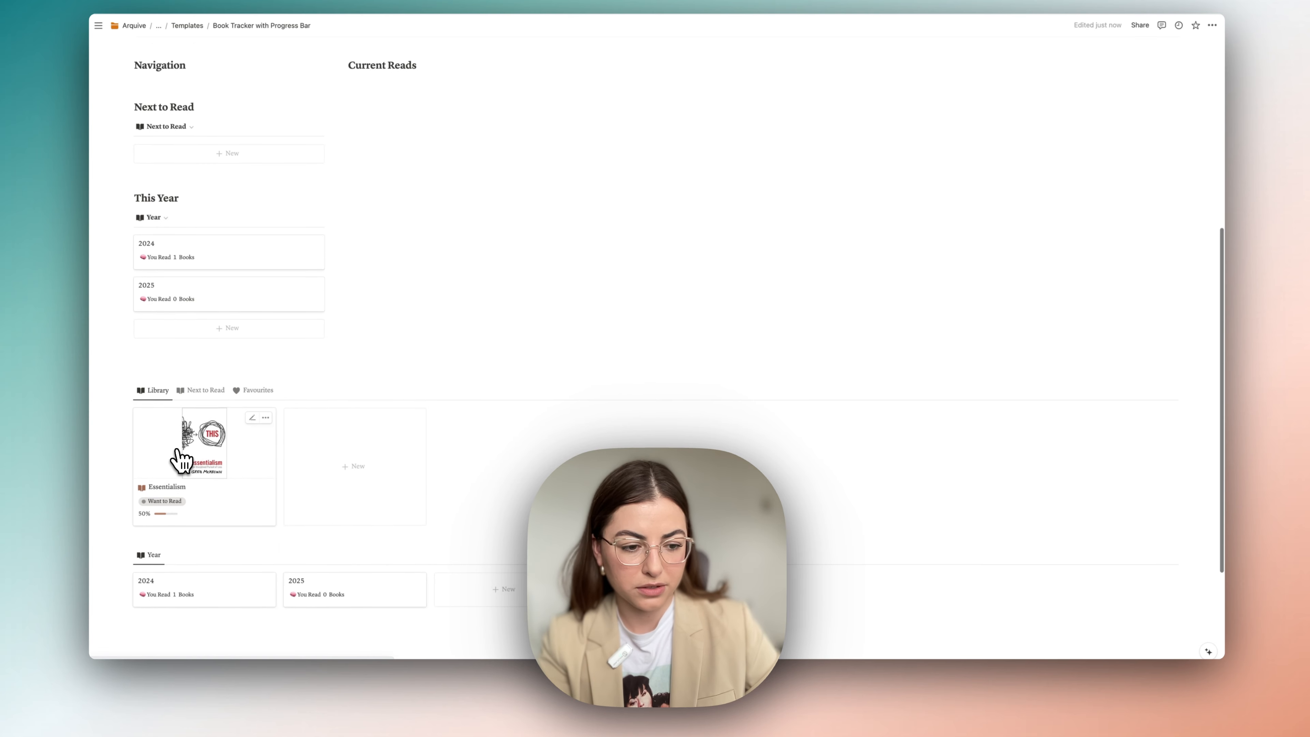
pyautogui.scroll(3, 184, 536)
pyautogui.scroll(2, 187, 112)
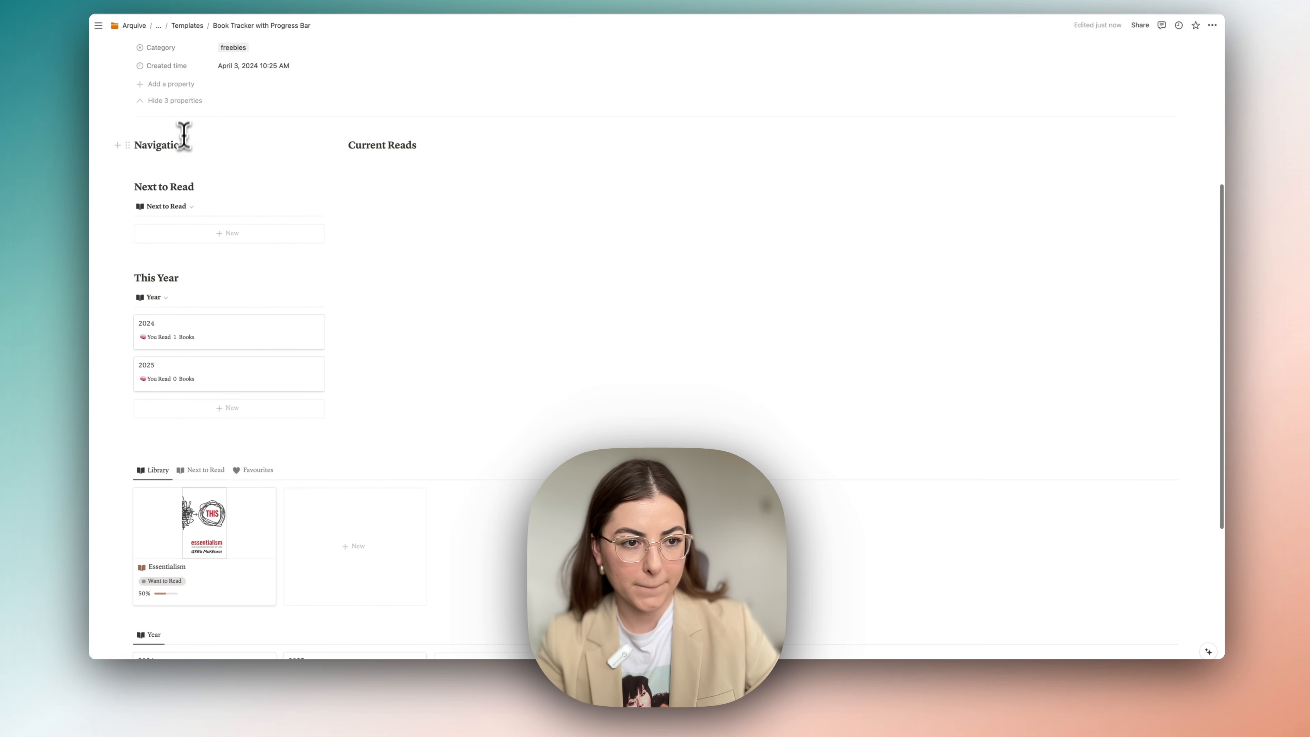
# - Add a new sub-page under the Navigation heading and title it Databases
pyautogui.click(184, 159)
pyautogui.click(194, 148)
pyautogui.press('Return')
pyautogui.write('/pa')
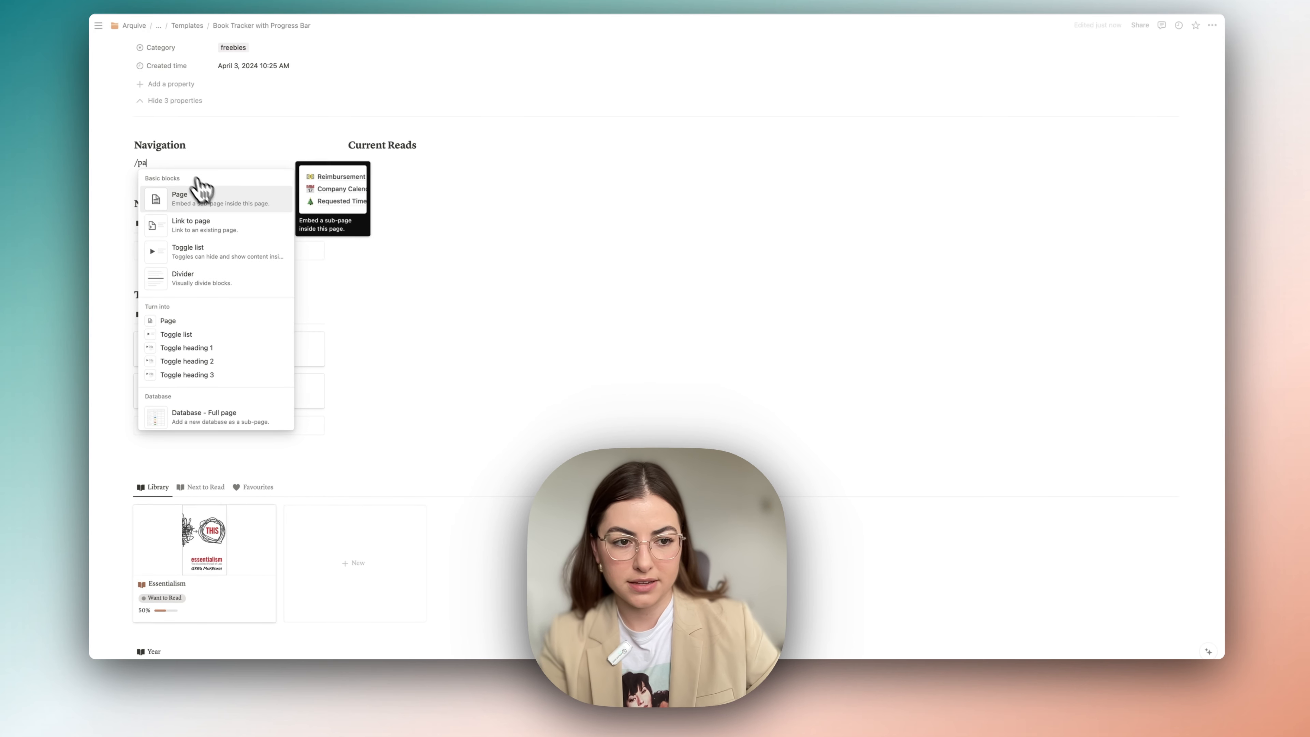
pyautogui.click(199, 195)
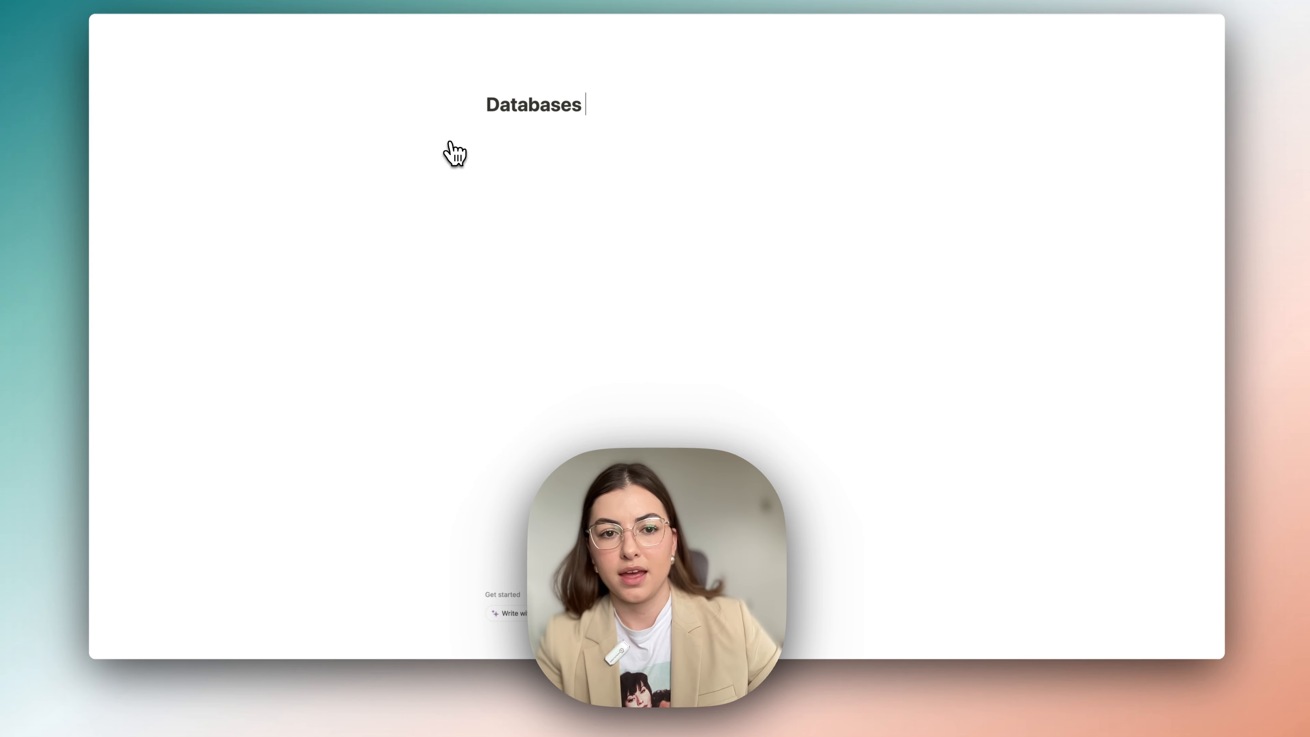
# - Replace the Databases page's door emoji with the database icon, found by filtering the icons for "data"
pyautogui.click(492, 85)
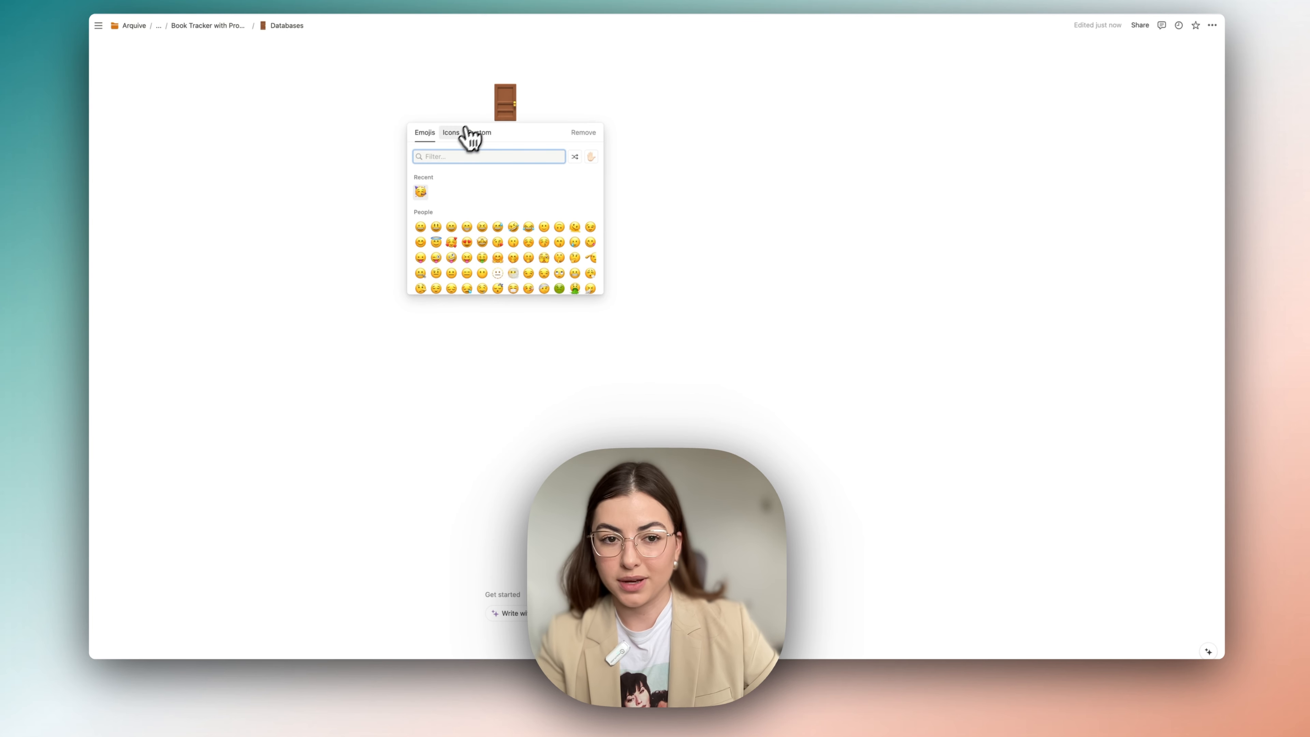
pyautogui.click(450, 132)
pyautogui.write('data')
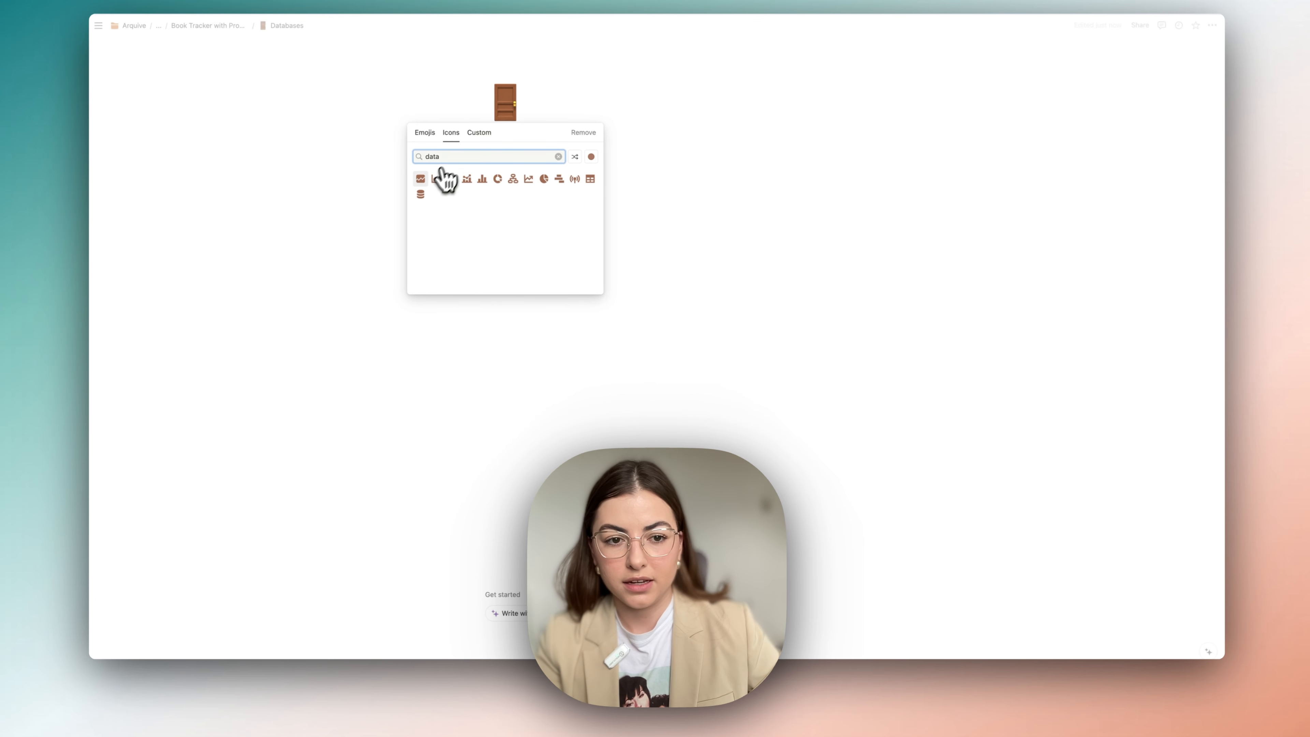
pyautogui.click(421, 194)
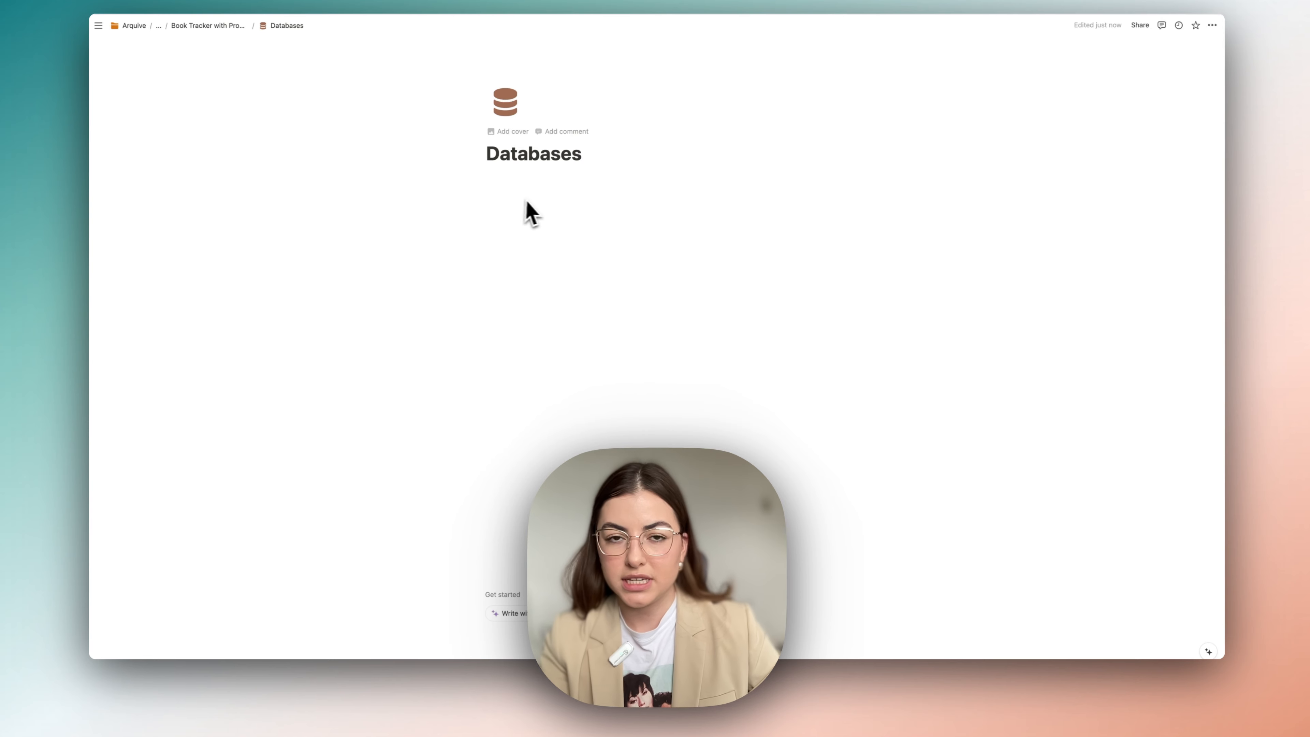
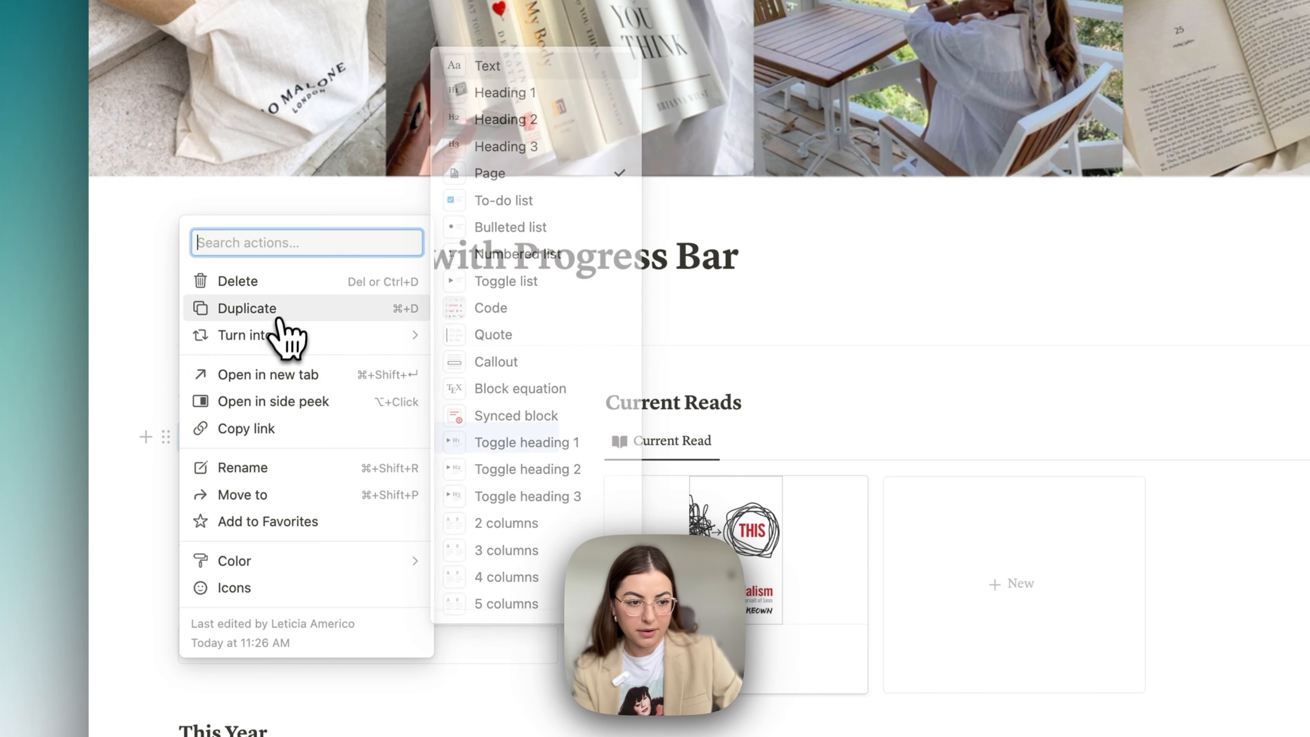
# - Duplicate the Databases page under Navigation and rename the copy Yearly Archive
pyautogui.click(279, 310)
pyautogui.click(166, 469)
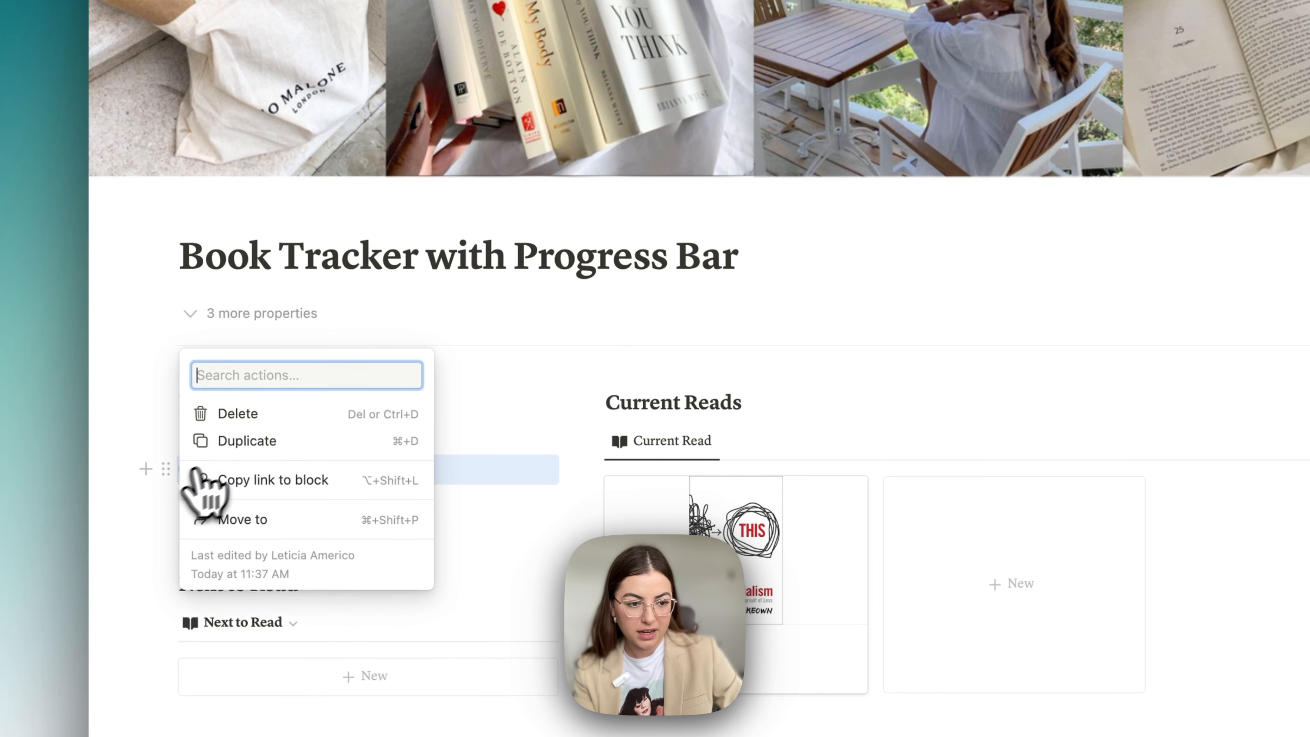
pyautogui.click(247, 442)
pyautogui.click(267, 470)
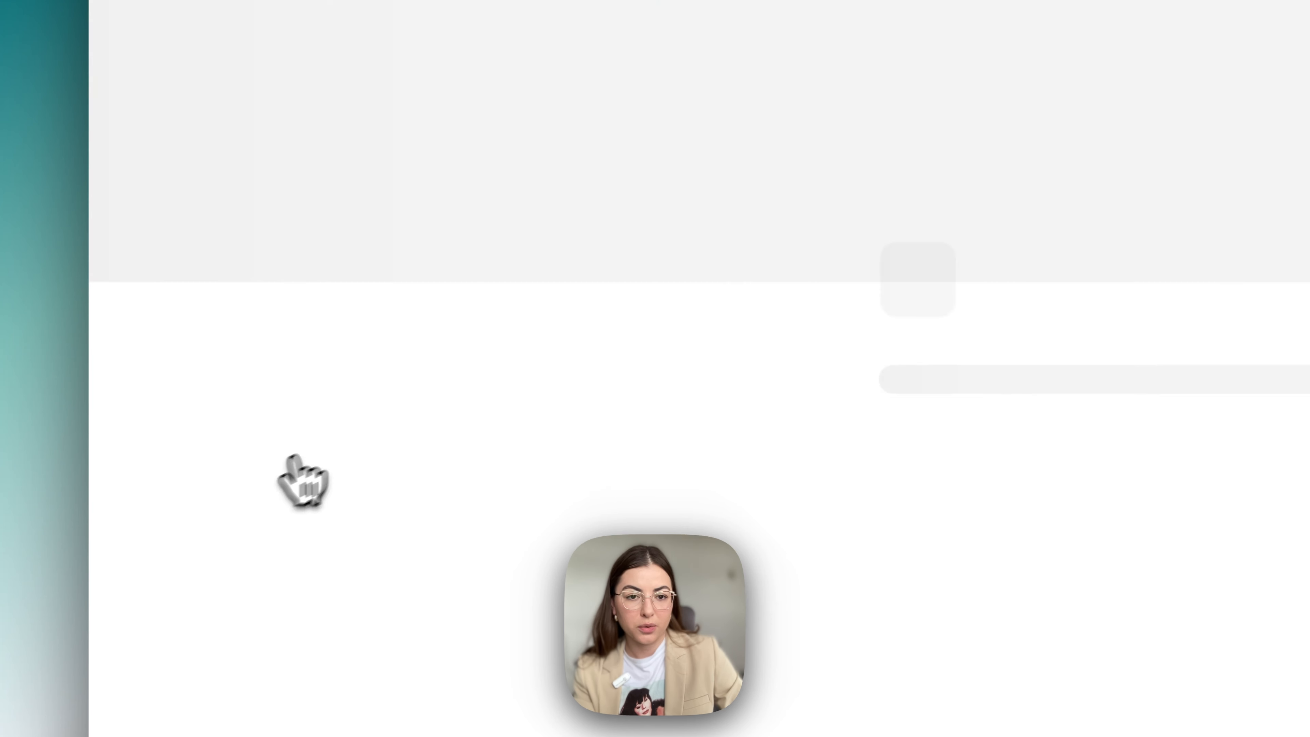
pyautogui.tripleClick(765, 448)
pyautogui.write('Ye')
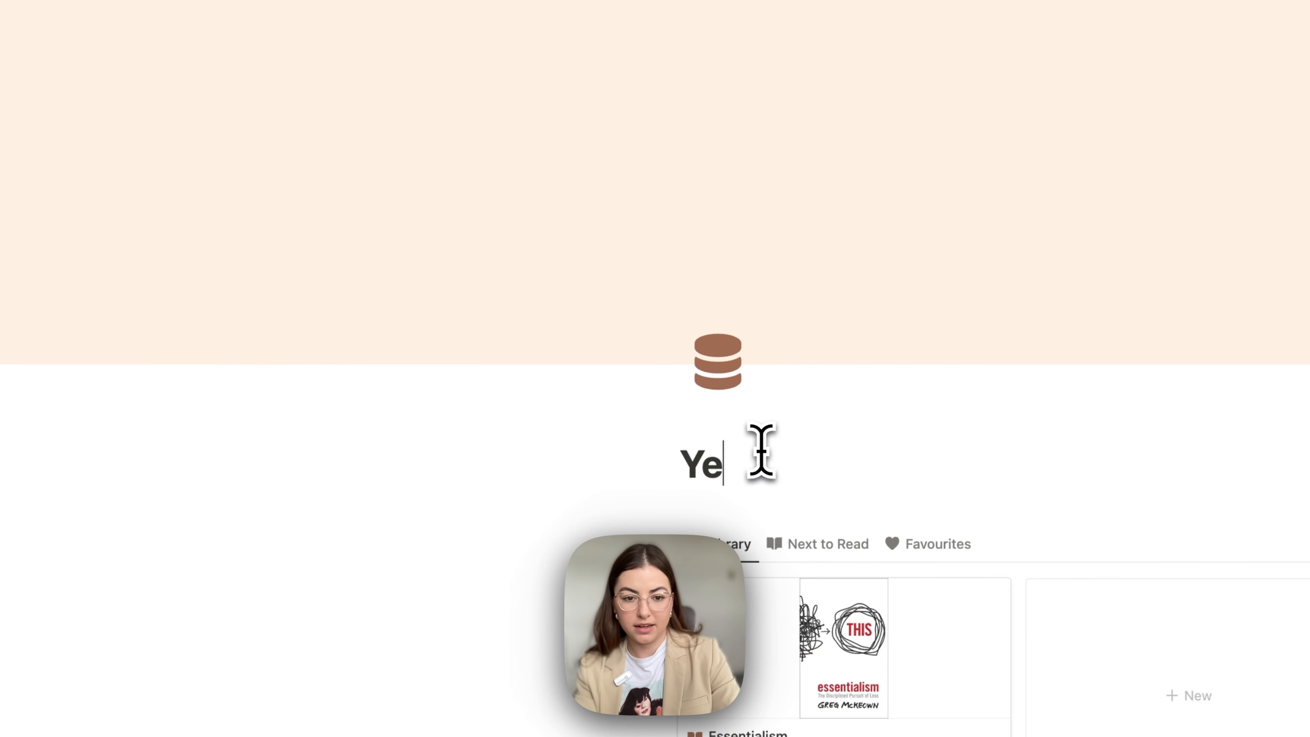
pyautogui.write('arly Archive')
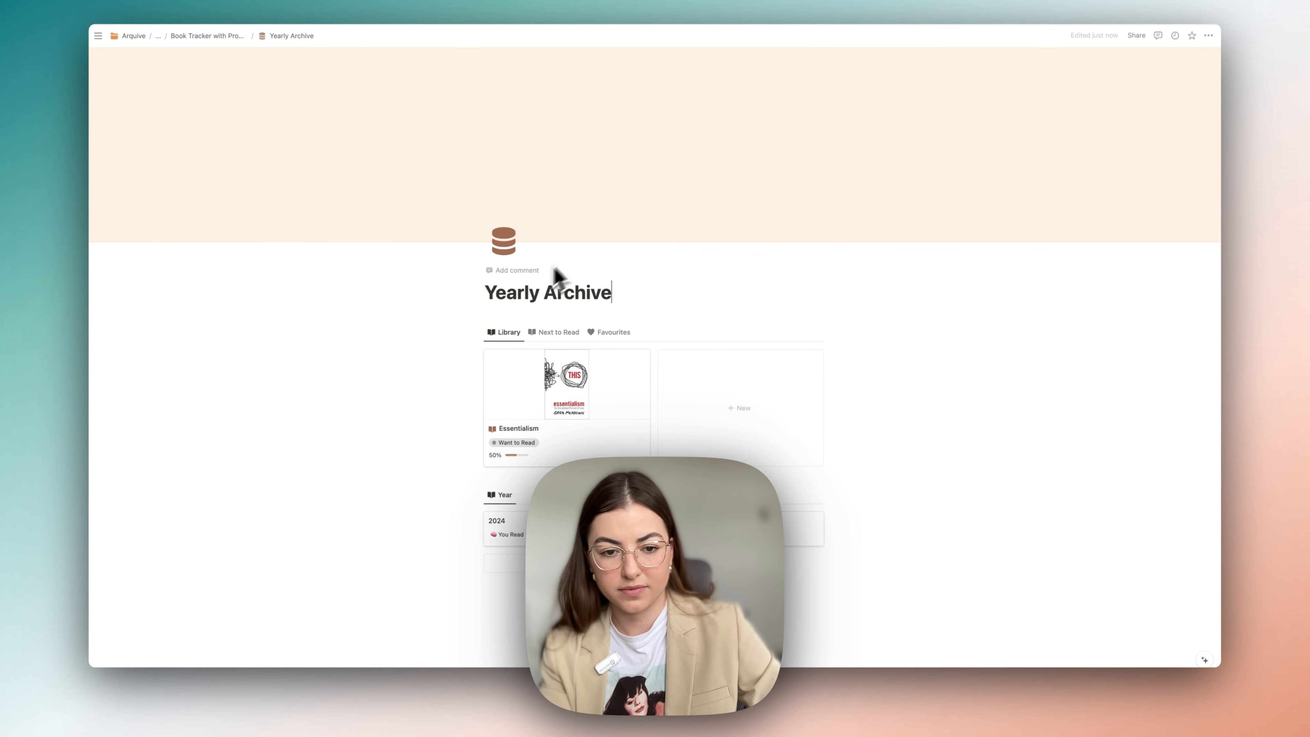
# - Delete both galleries from the Yearly Archive page and return to the book tracker page
pyautogui.moveTo(432, 342); pyautogui.dragTo(770, 588)
pyautogui.press('BackSpace')
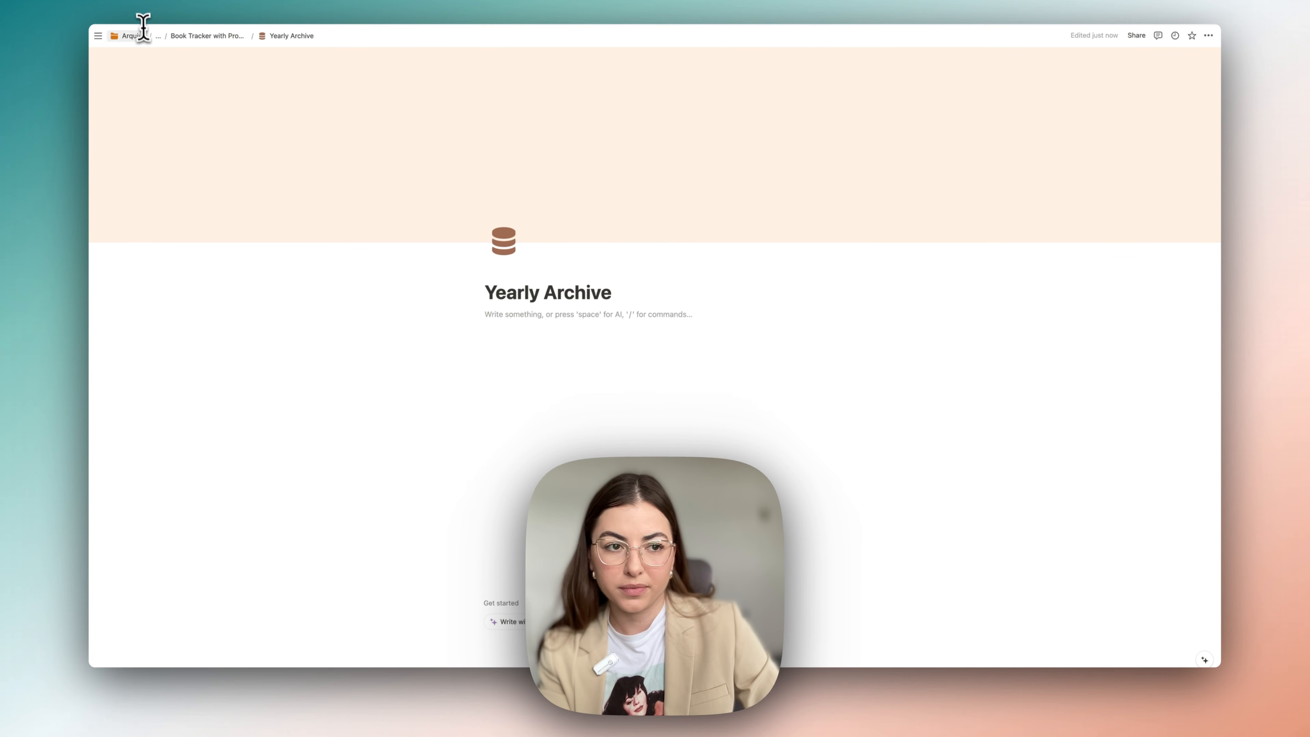
pyautogui.click(188, 39)
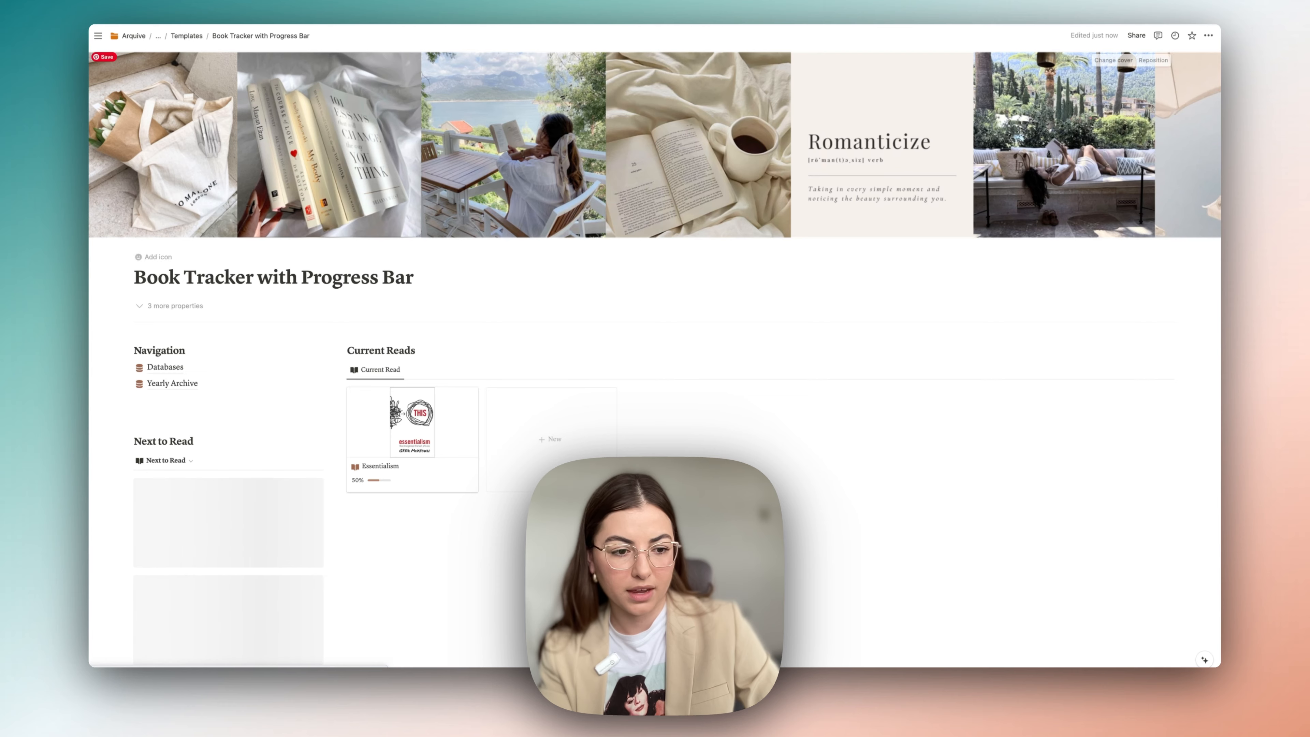
# - Check the contents of the Databases page and return to the book tracker page
pyautogui.scroll(-2, 281, 410)
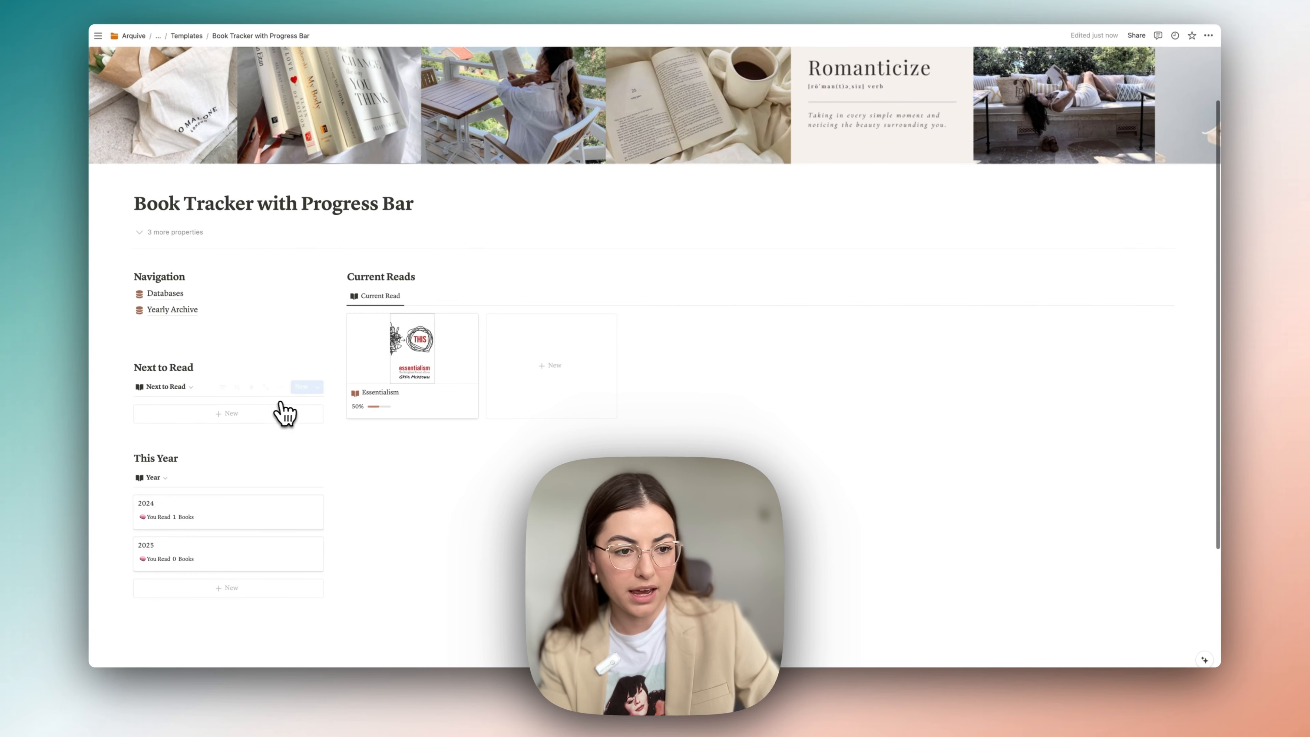
pyautogui.click(176, 295)
pyautogui.scroll(-2, 512, 374)
pyautogui.scroll(2, 520, 380)
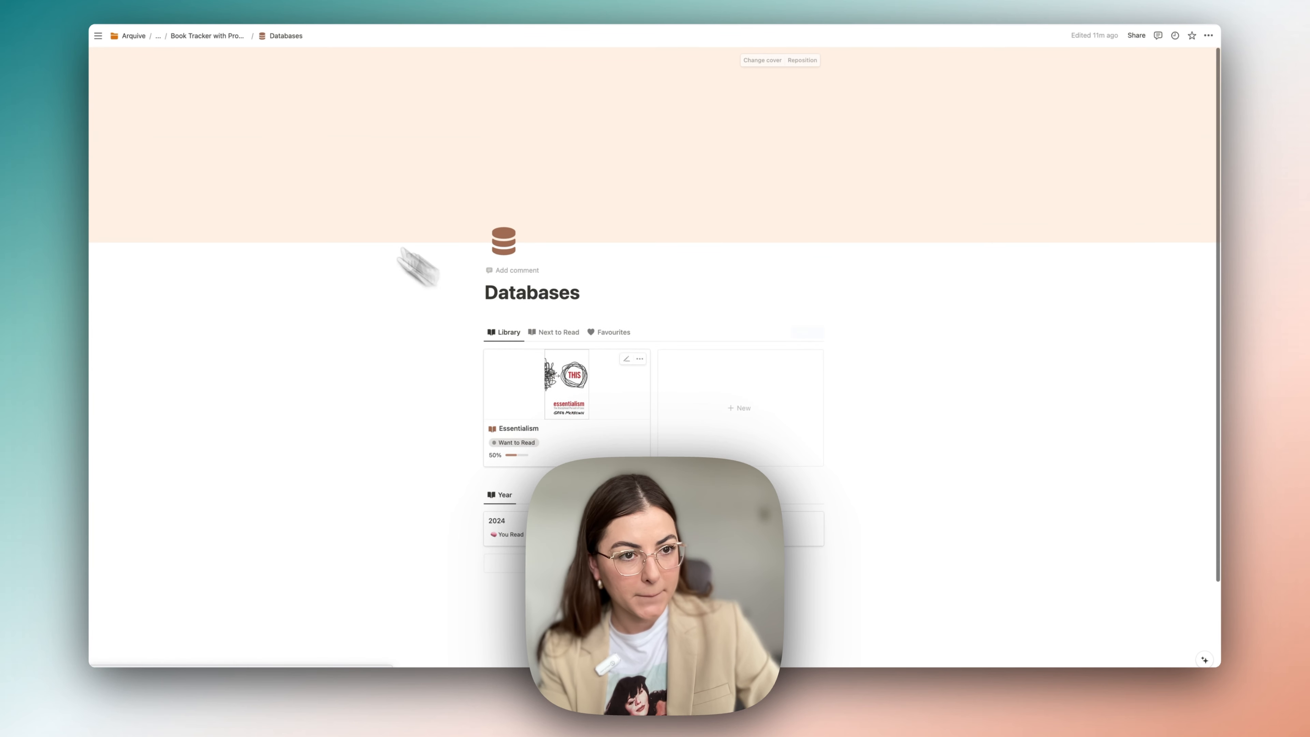
pyautogui.click(82, 24)
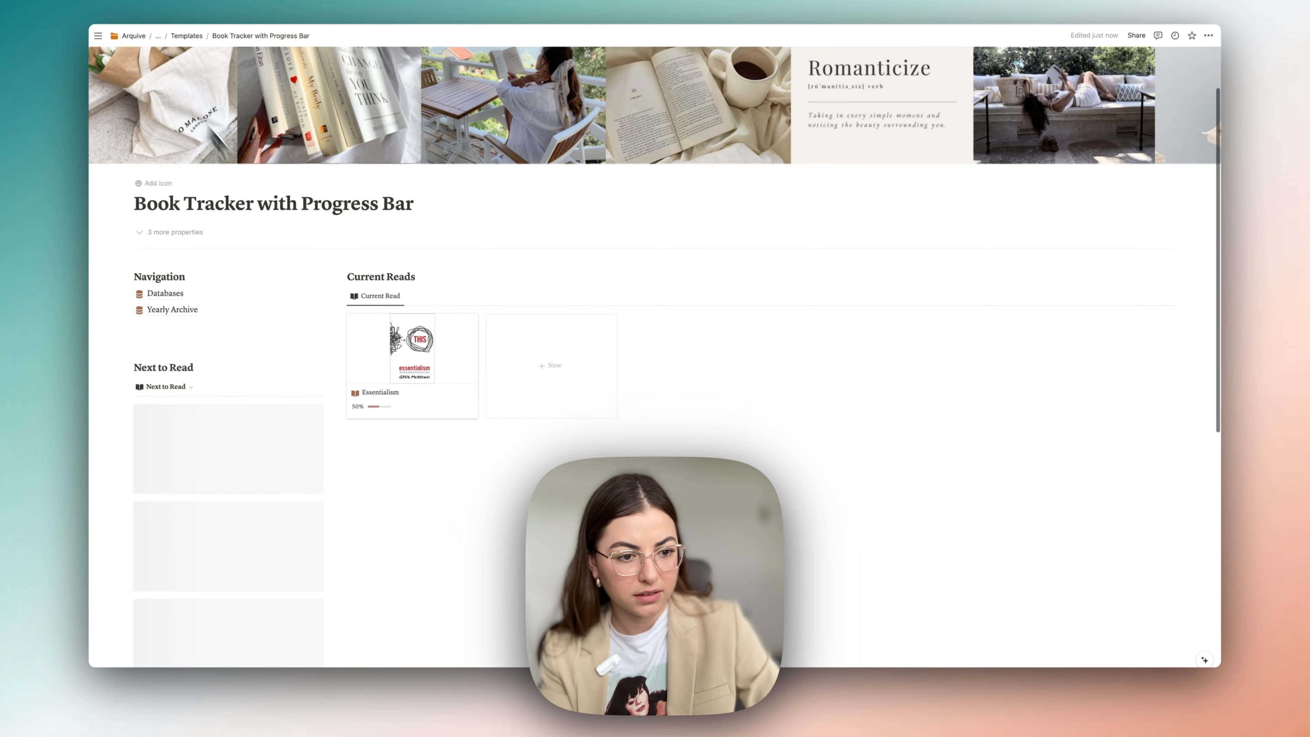
# - Duplicate the Yearly Archive page as Library and move it to the first place in the Navigation list
pyautogui.click(185, 328)
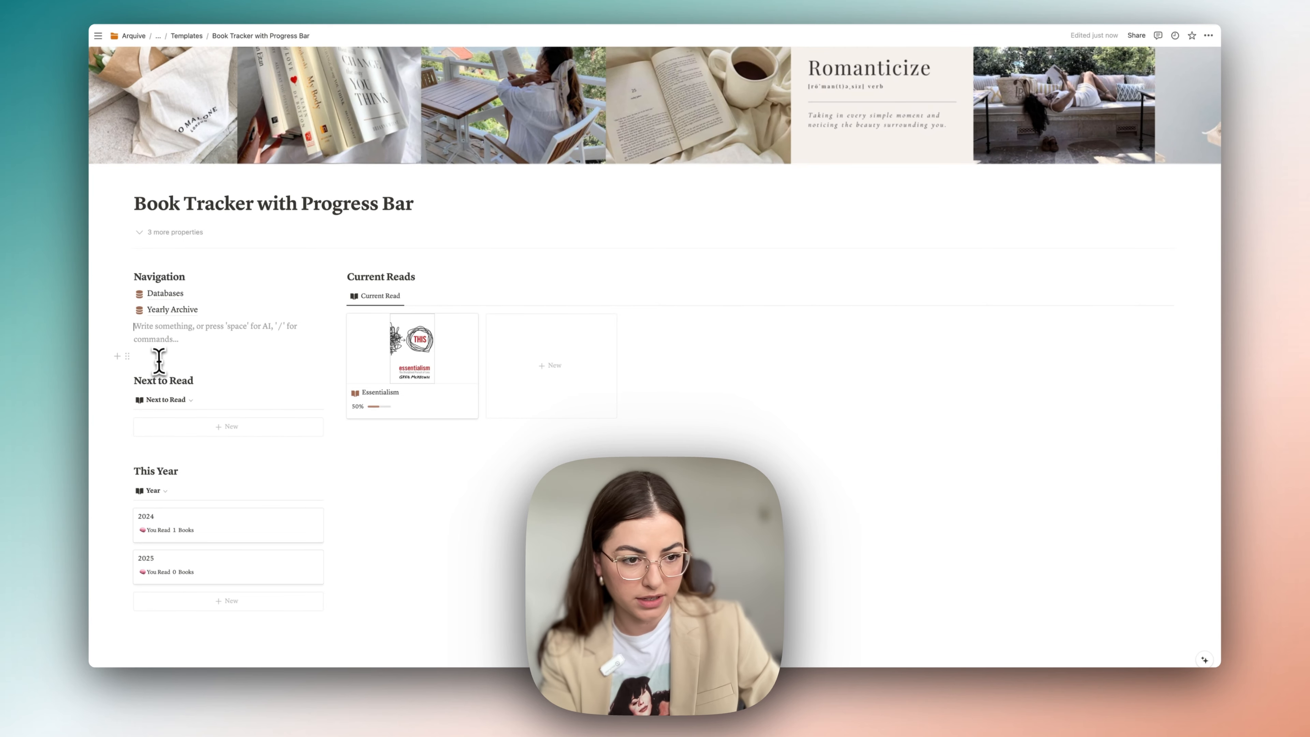
pyautogui.click(127, 310)
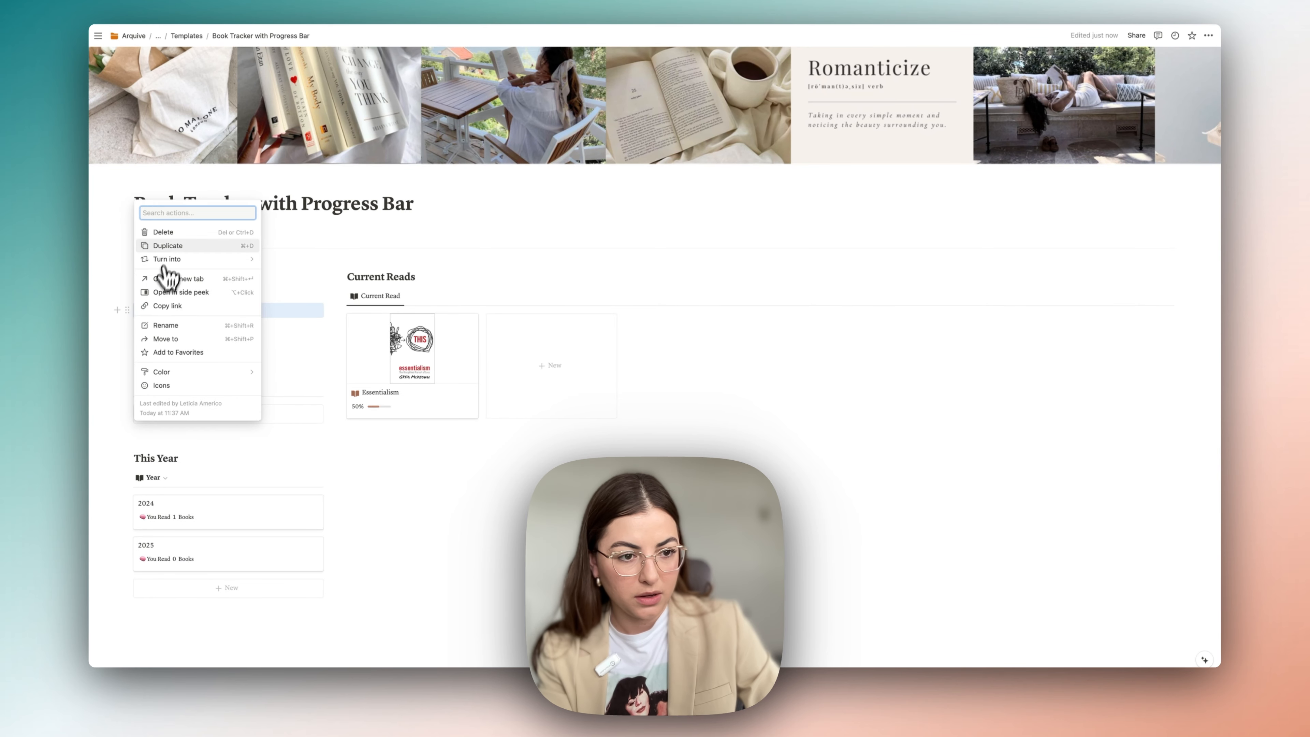
pyautogui.click(157, 246)
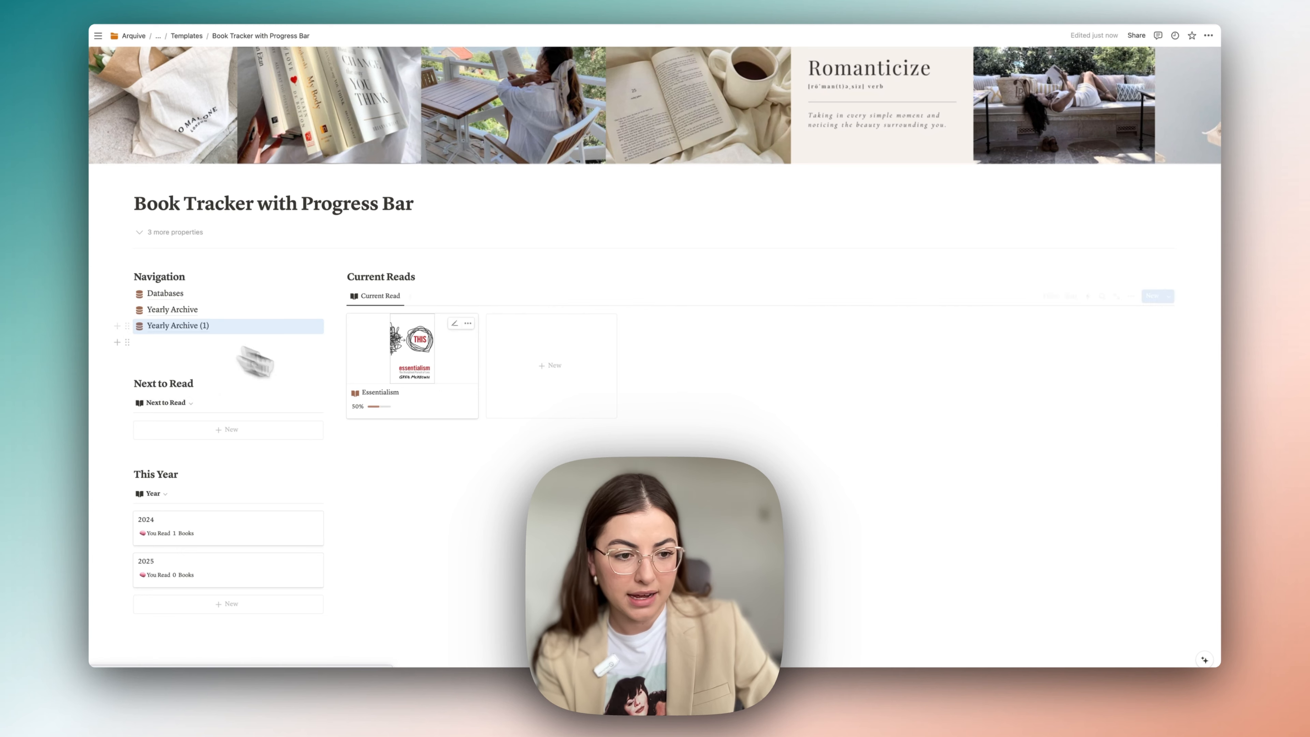
pyautogui.scroll(-3, 274, 424)
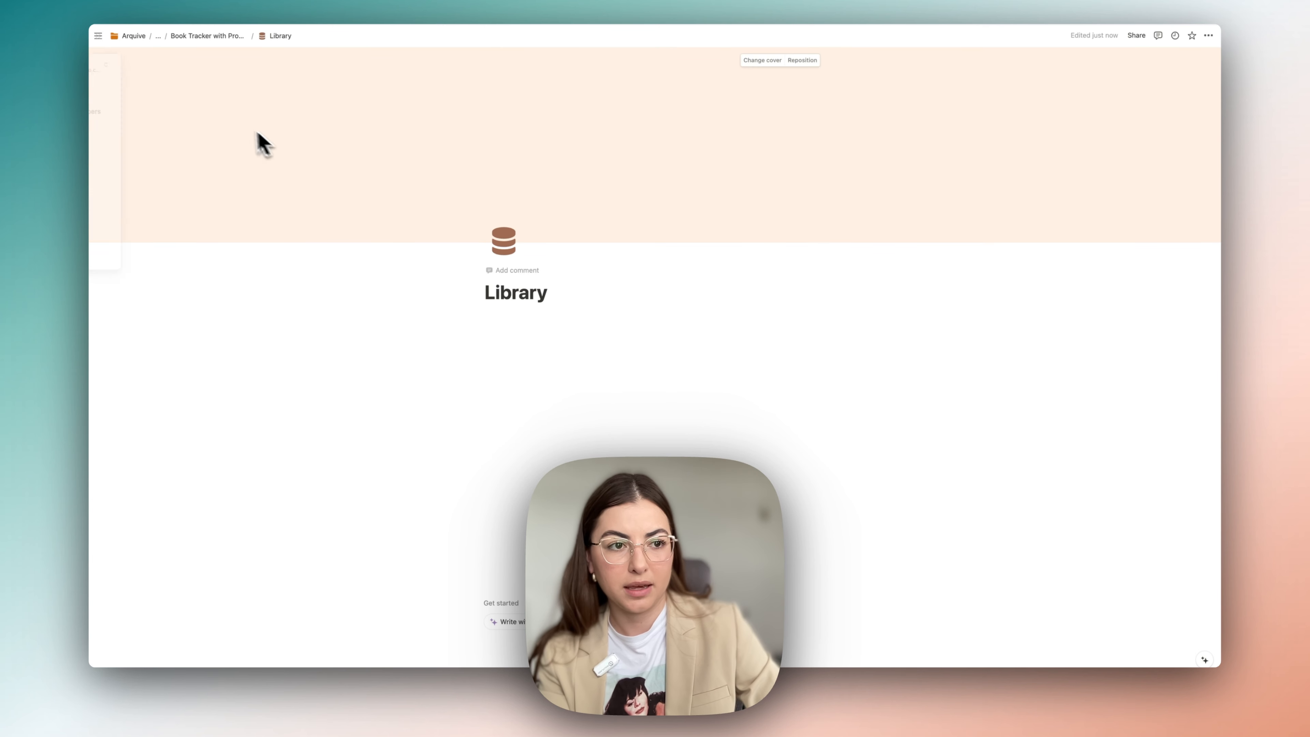
pyautogui.moveTo(196, 105)
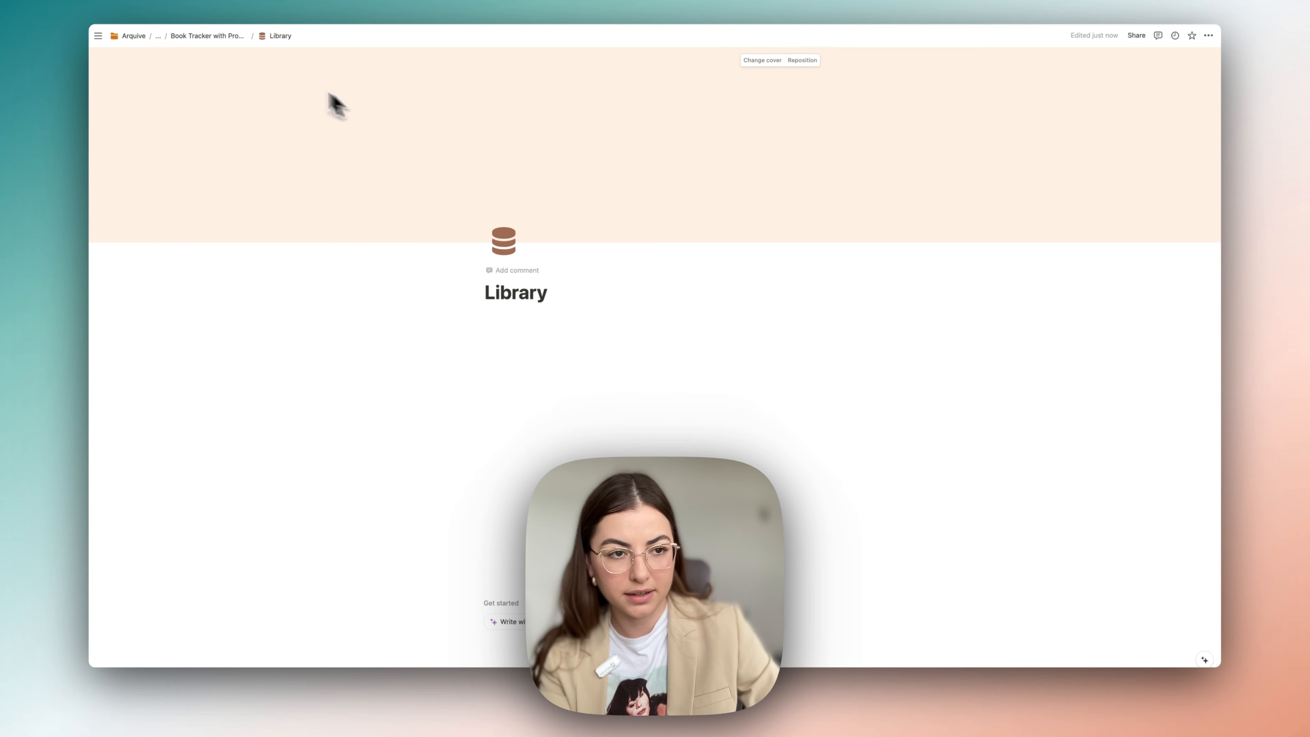
pyautogui.click(82, 15)
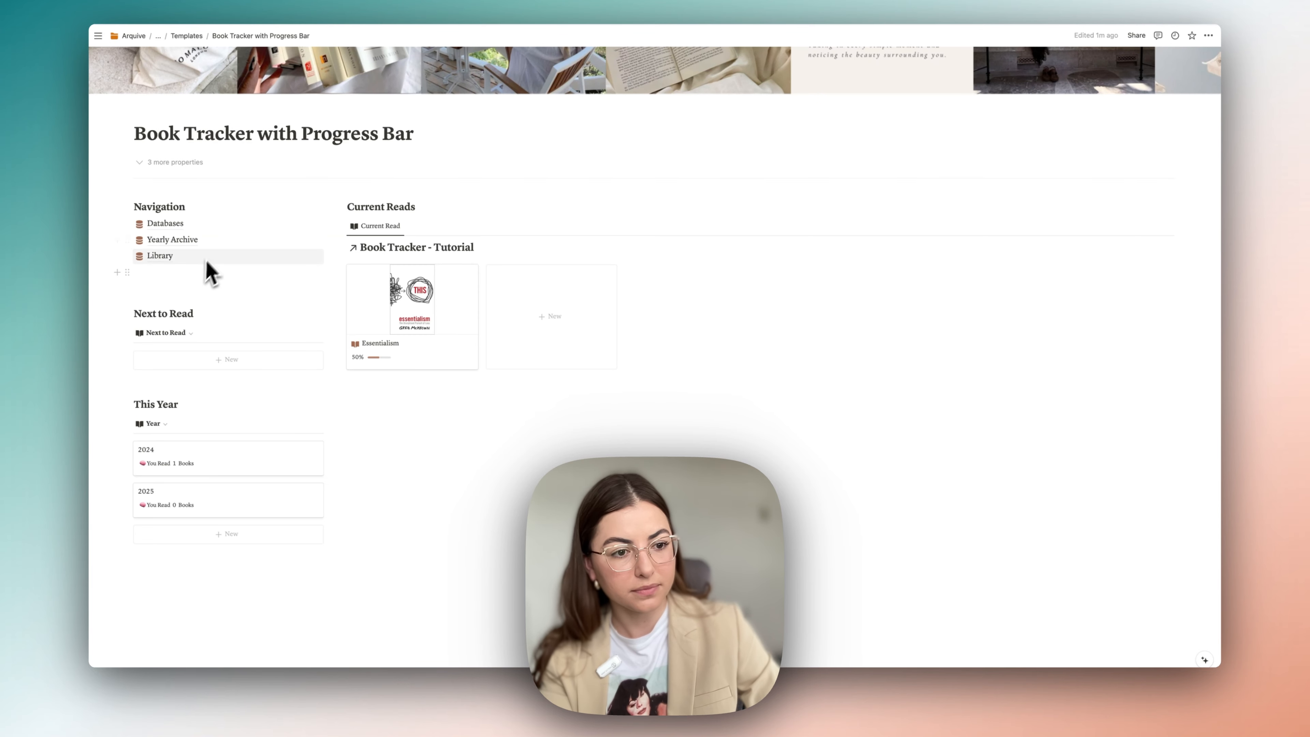
pyautogui.moveTo(127, 256); pyautogui.dragTo(136, 210)
# - Copy the link to the books gallery's Library view on the Databases page and return to the tracker
pyautogui.click(142, 240)
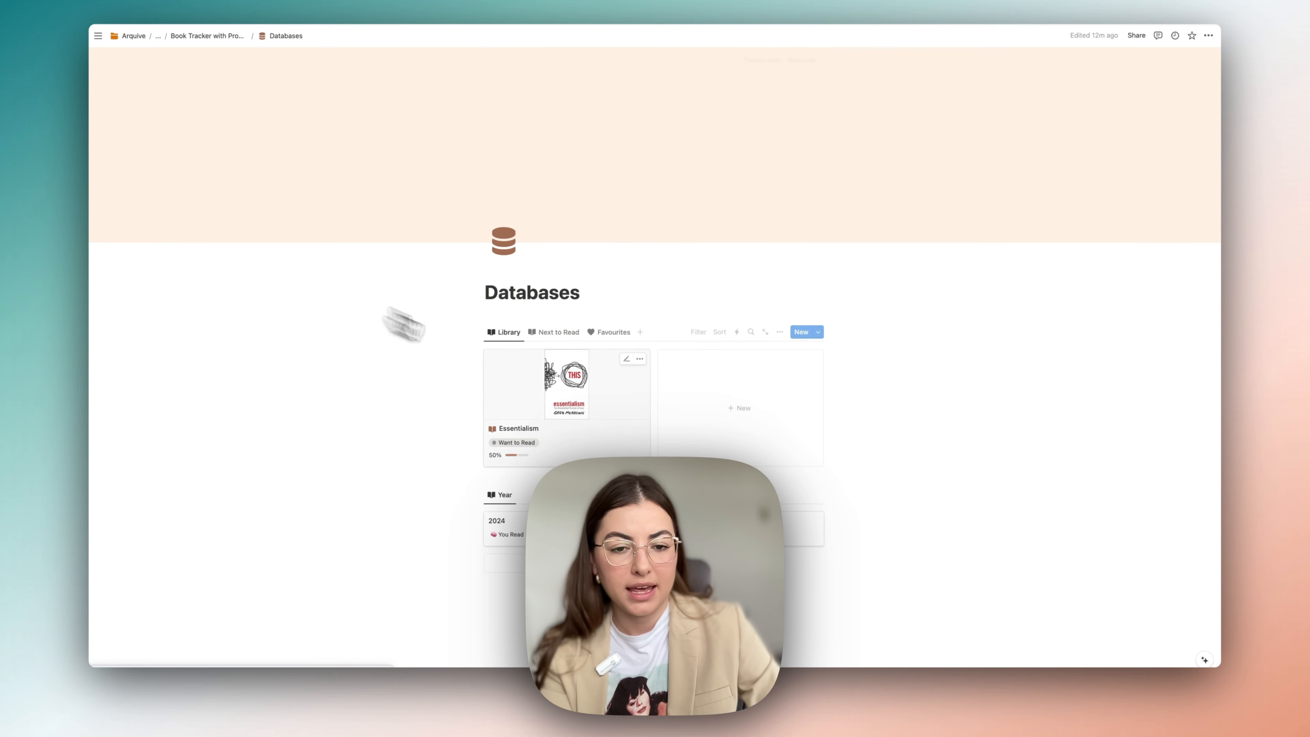
pyautogui.click(780, 260)
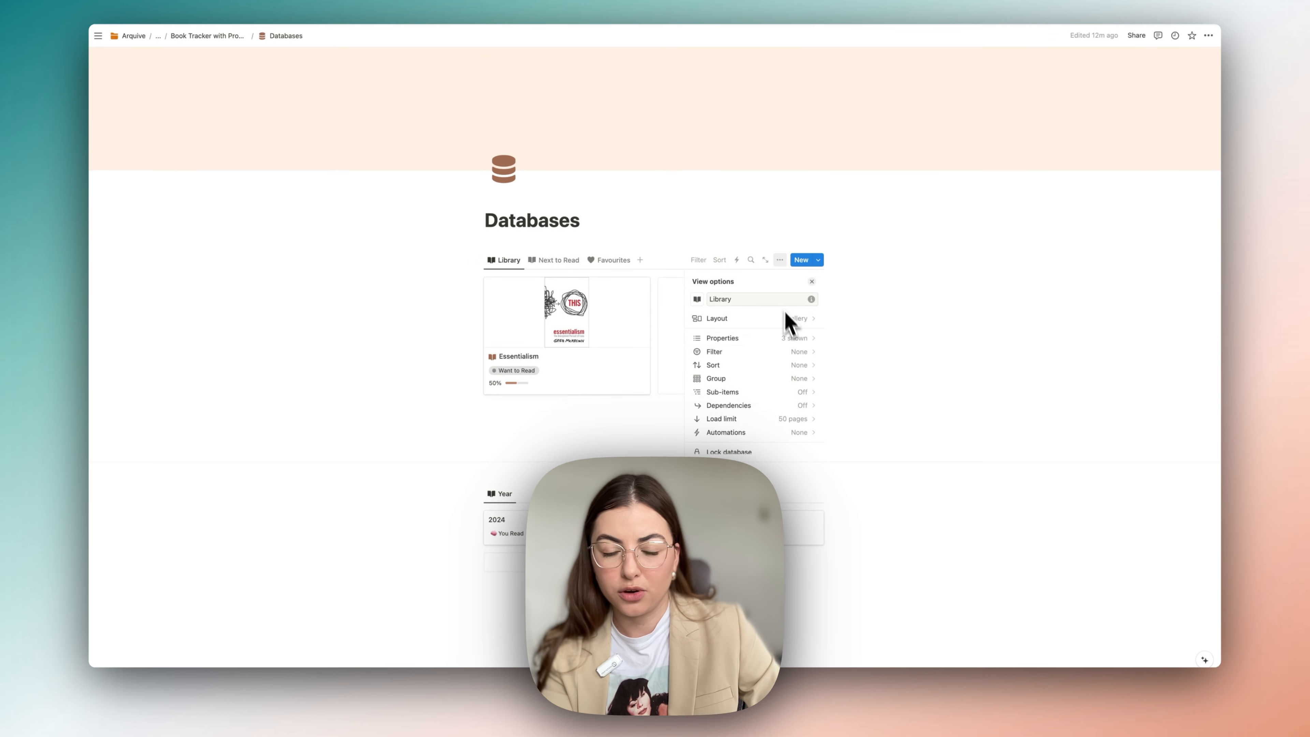
pyautogui.scroll(-2, 762, 428)
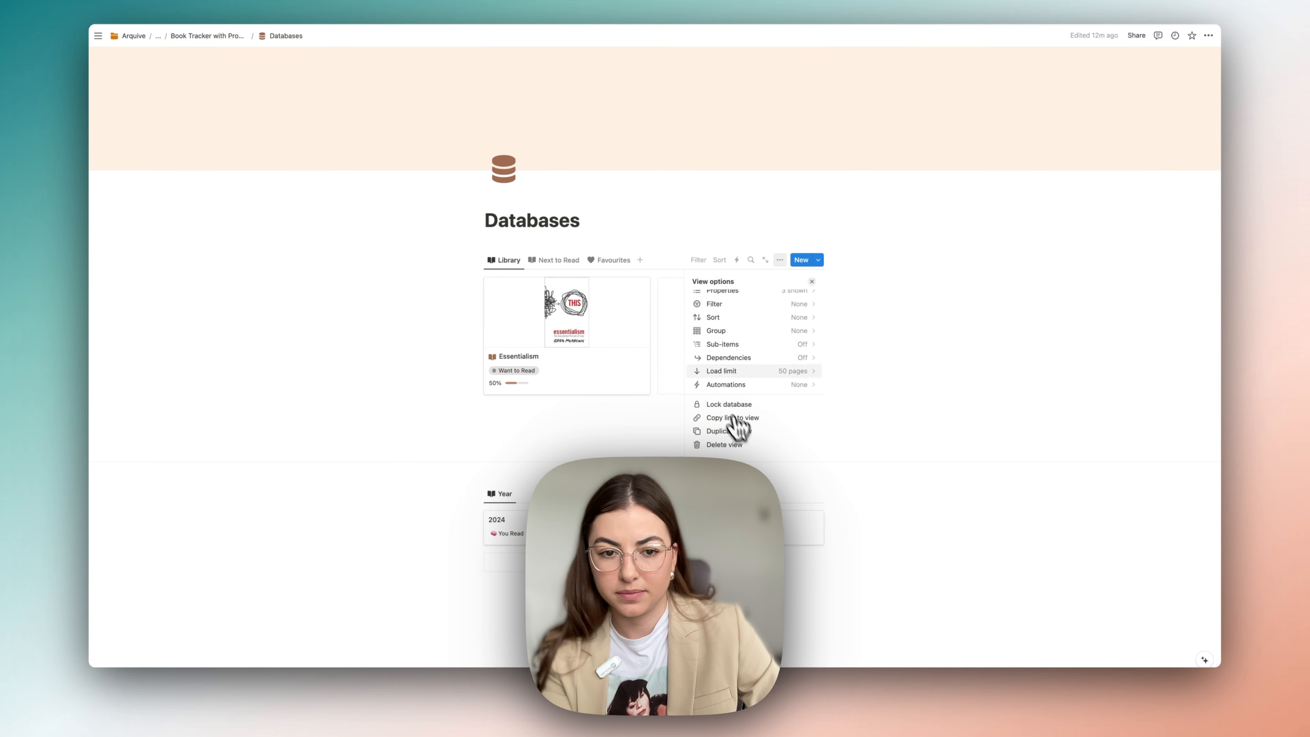
pyautogui.click(192, 37)
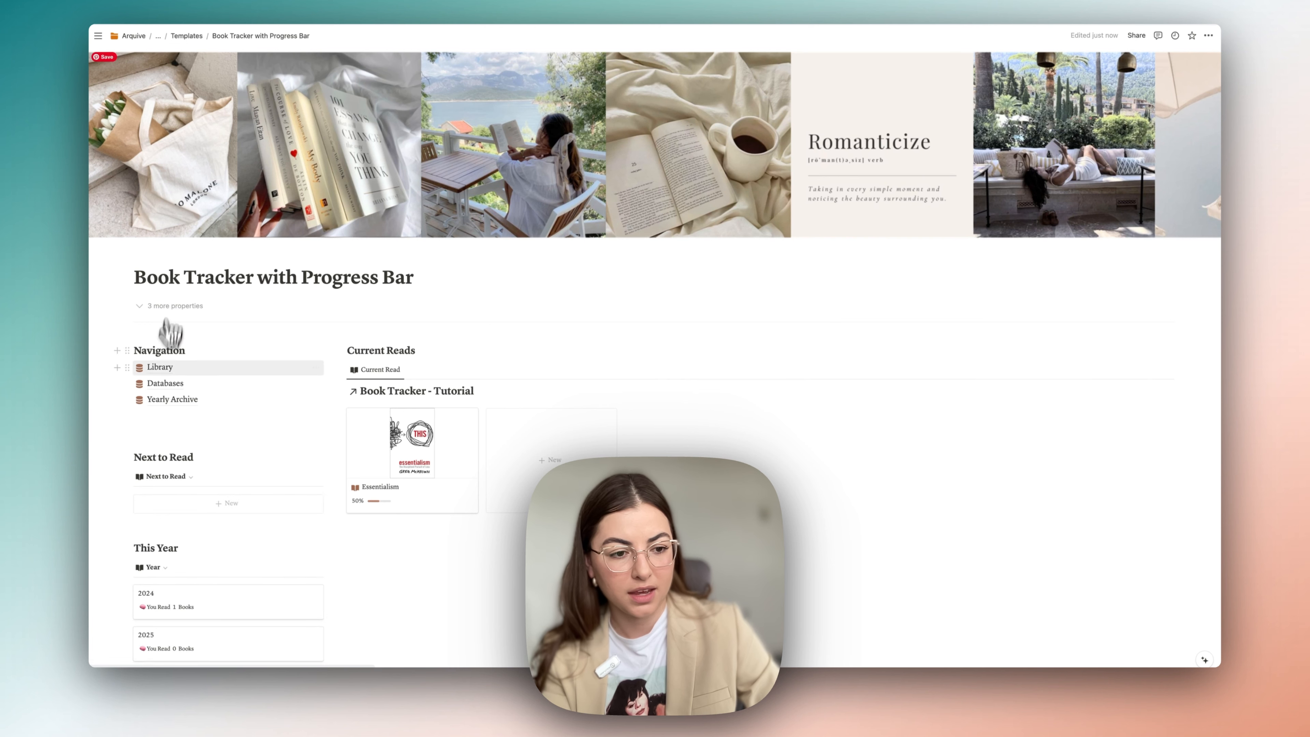
# - Change the Library page's icon to the open book
pyautogui.click(176, 372)
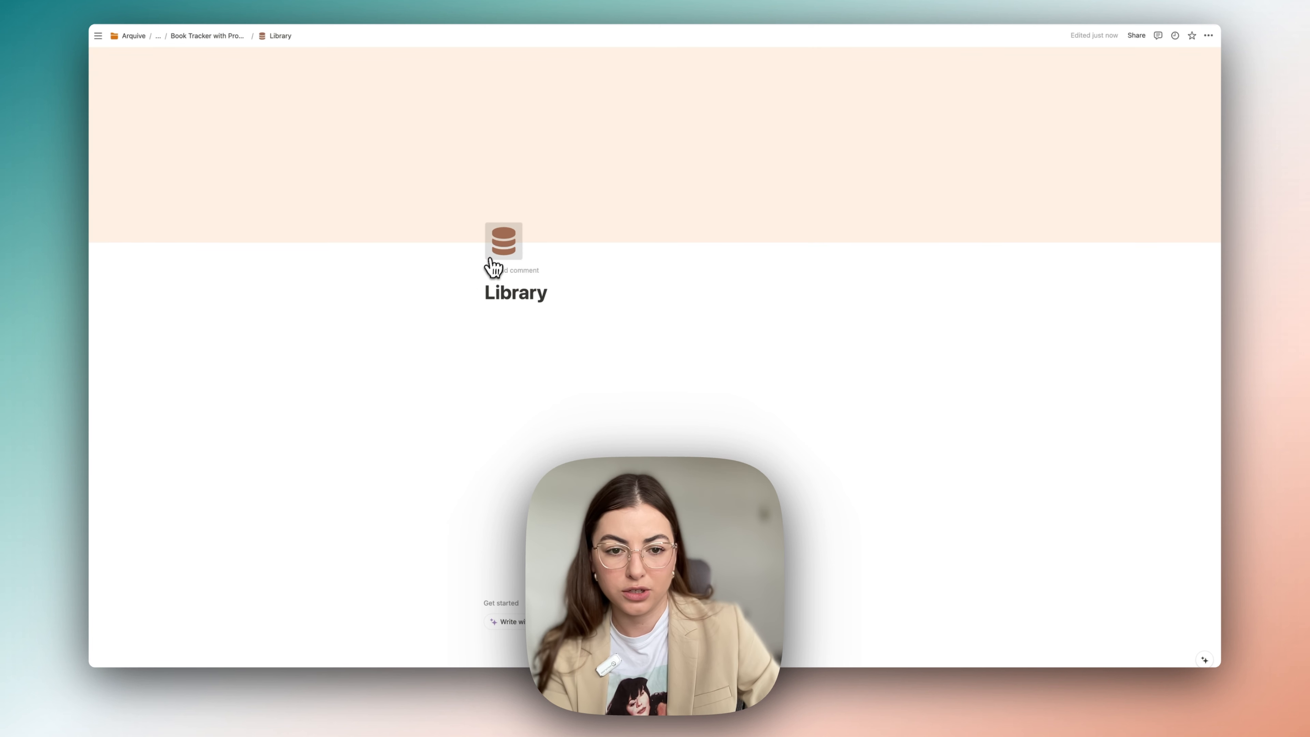
pyautogui.click(504, 241)
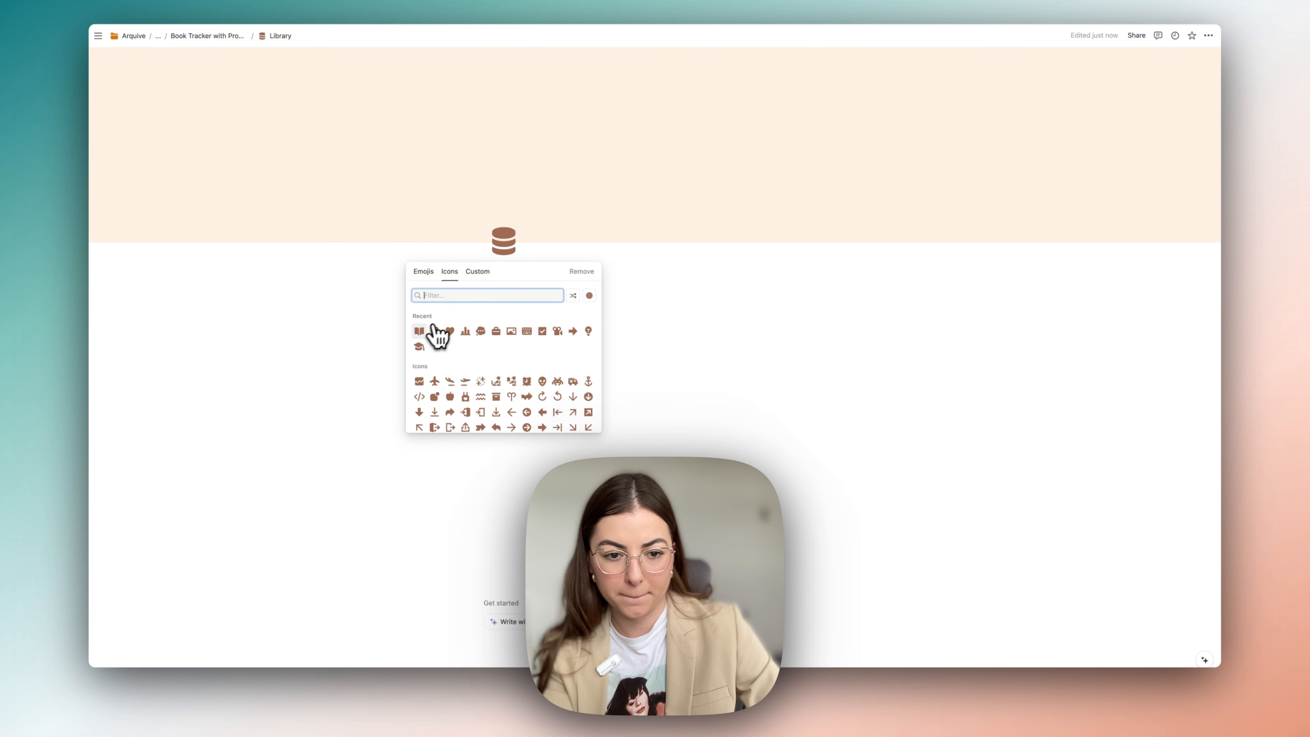
pyautogui.click(419, 331)
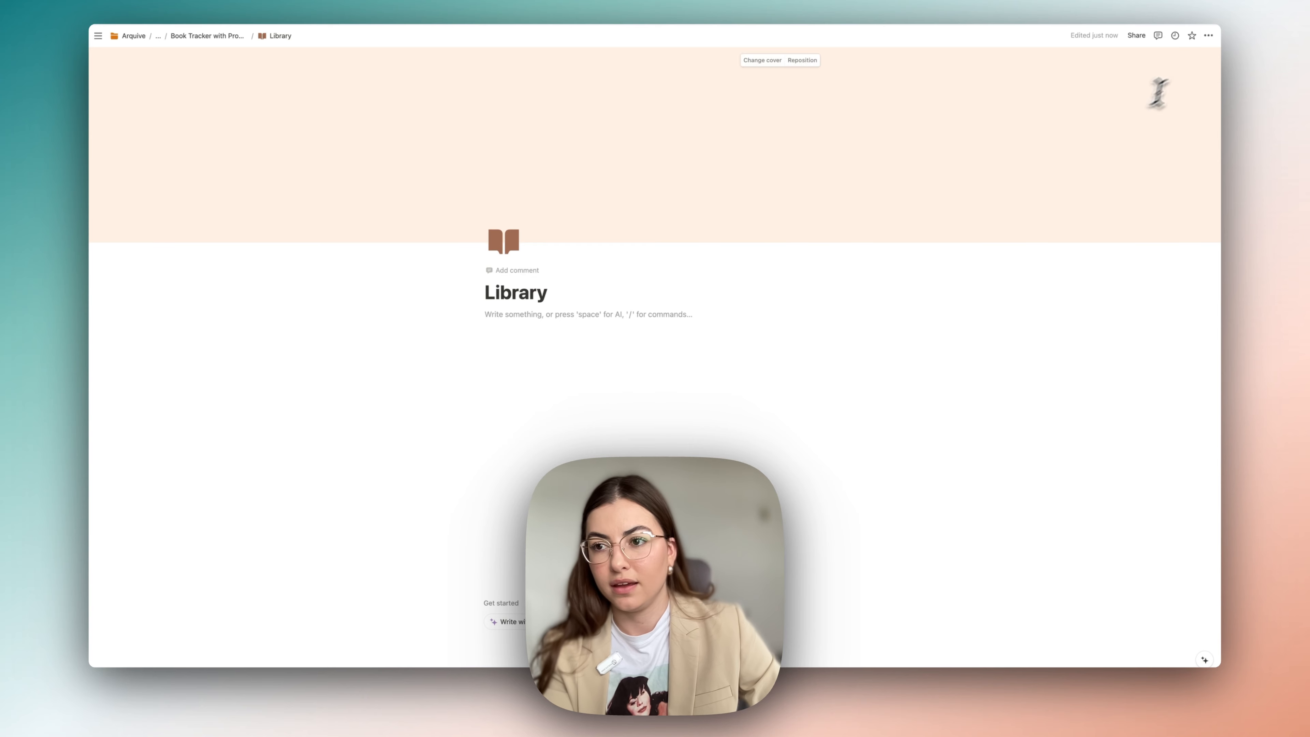
# - Set the Library page to the Serif font and full width
pyautogui.click(1208, 35)
pyautogui.click(1157, 61)
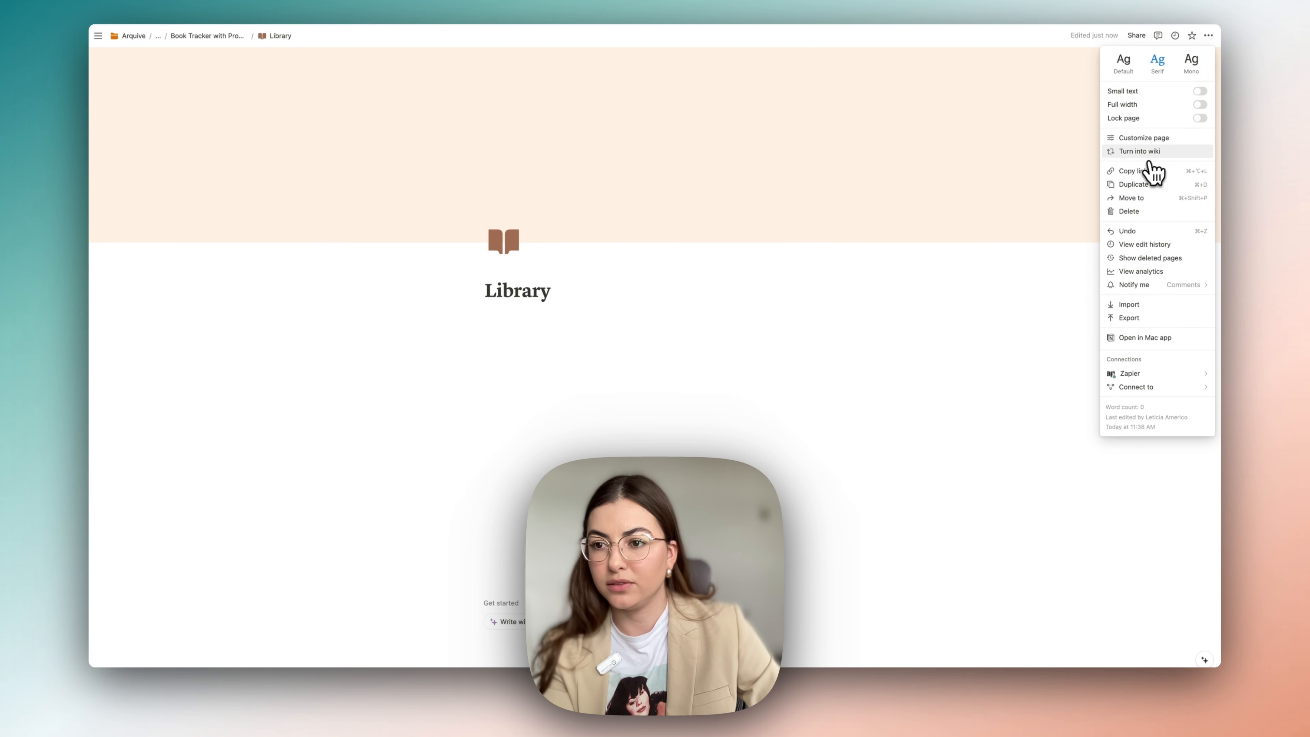
pyautogui.click(1200, 105)
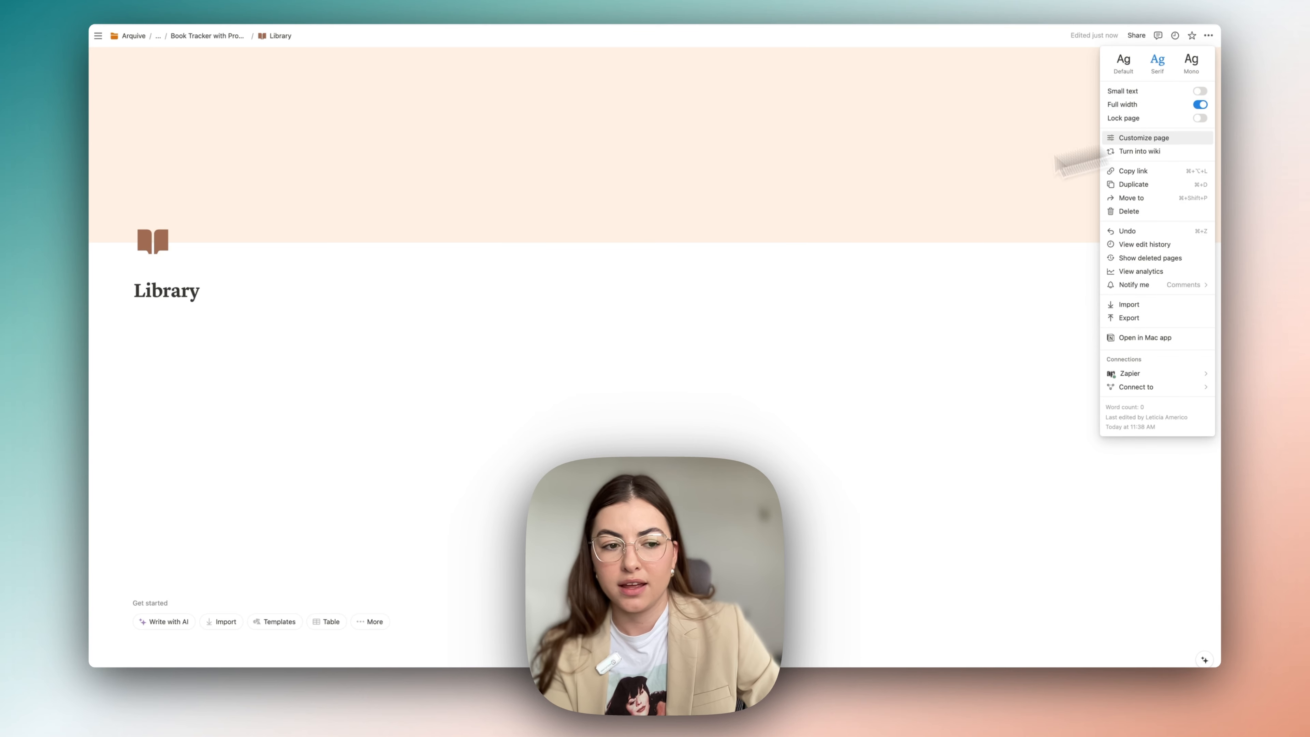
# - Paste the copied link into the Library page body as a linked database view, copying the existing Library view
pyautogui.click(195, 317)
pyautogui.click(198, 316)
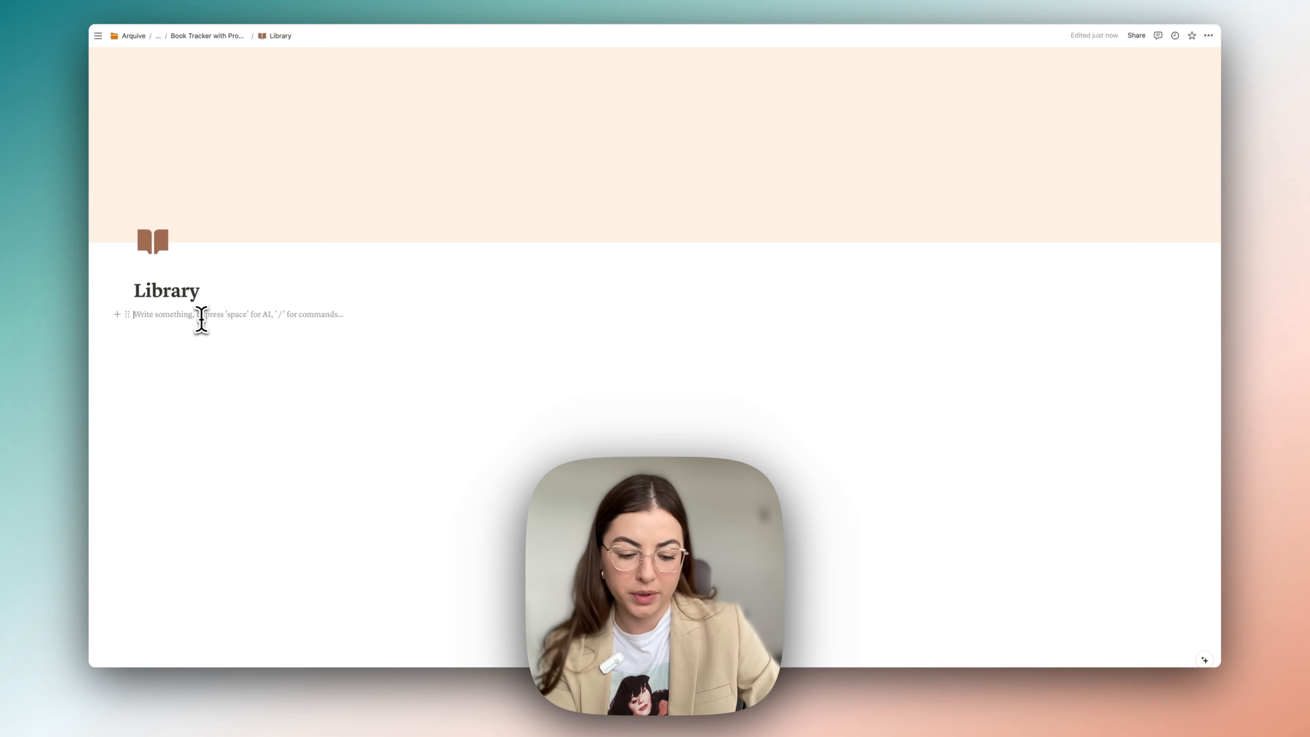
pyautogui.press('super+v')
pyautogui.click(670, 332)
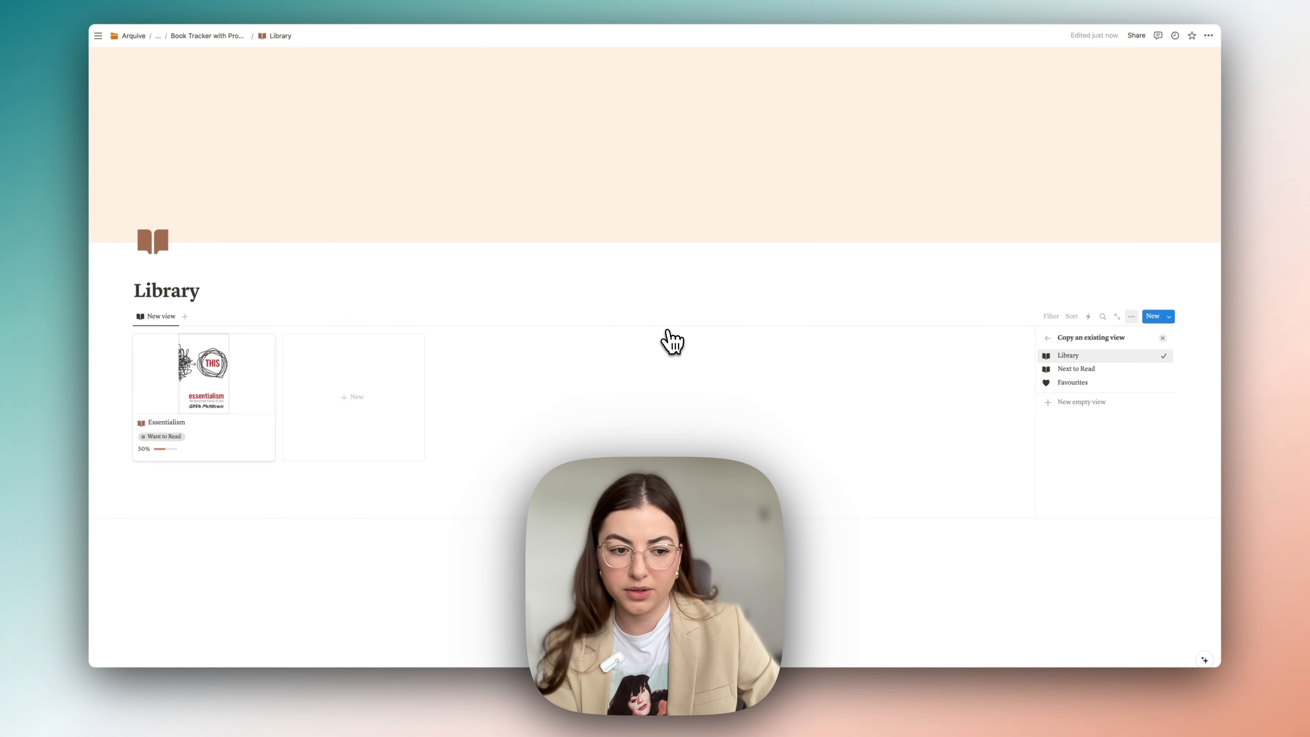
pyautogui.click(1072, 357)
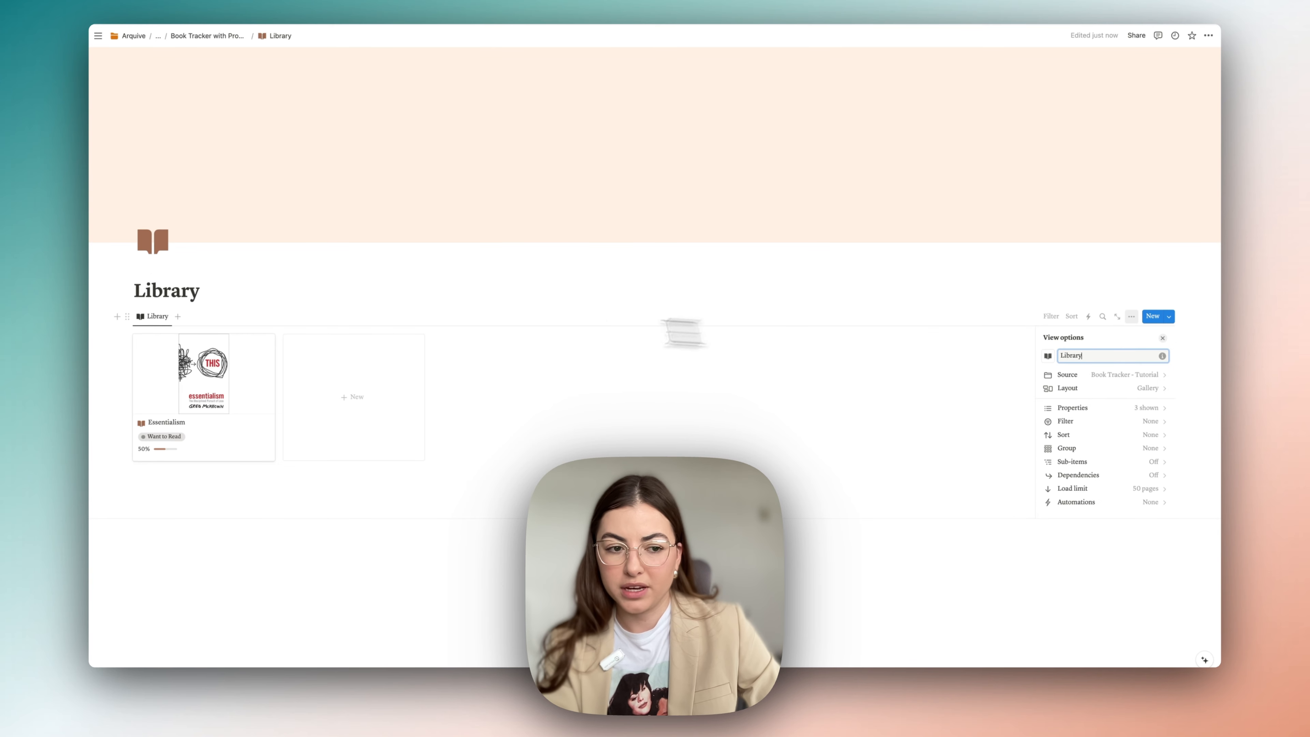
pyautogui.click(287, 296)
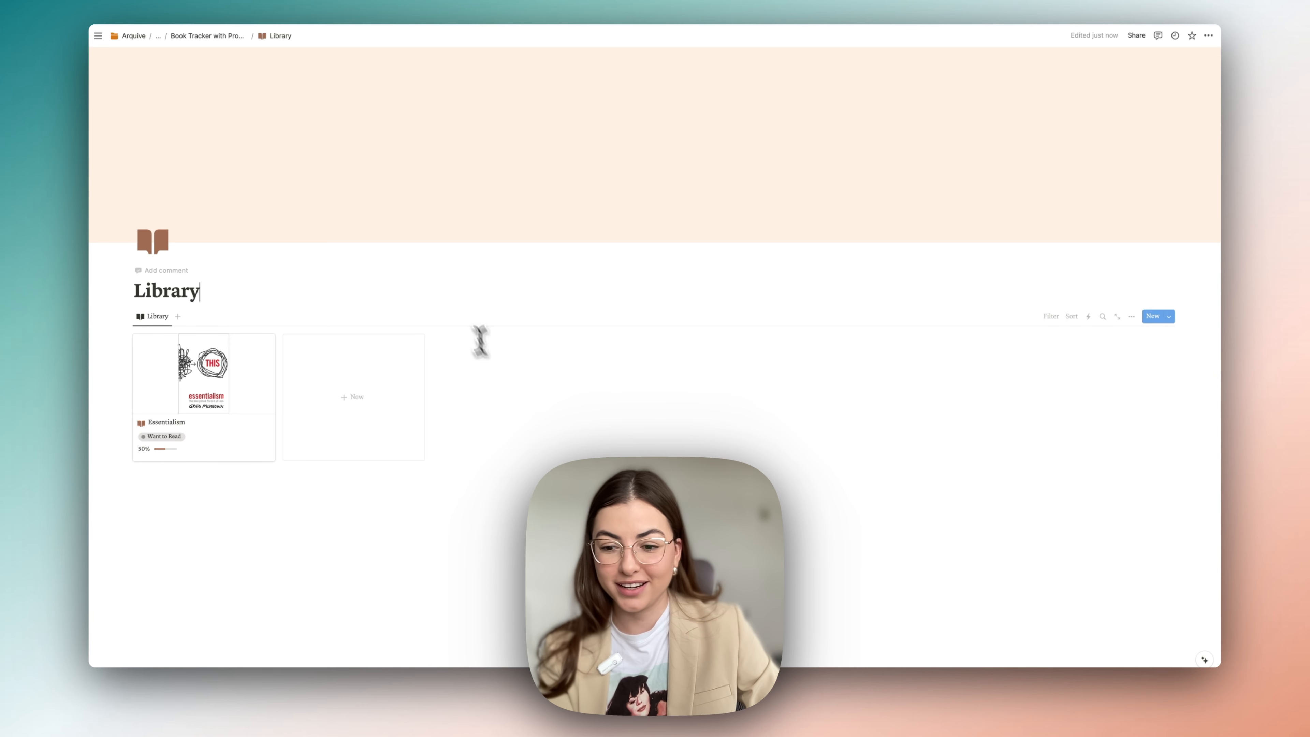
# - Return to the Book Tracker with Progress Bar page and hide the database title above the Current Read gallery
pyautogui.click(159, 36)
pyautogui.click(161, 91)
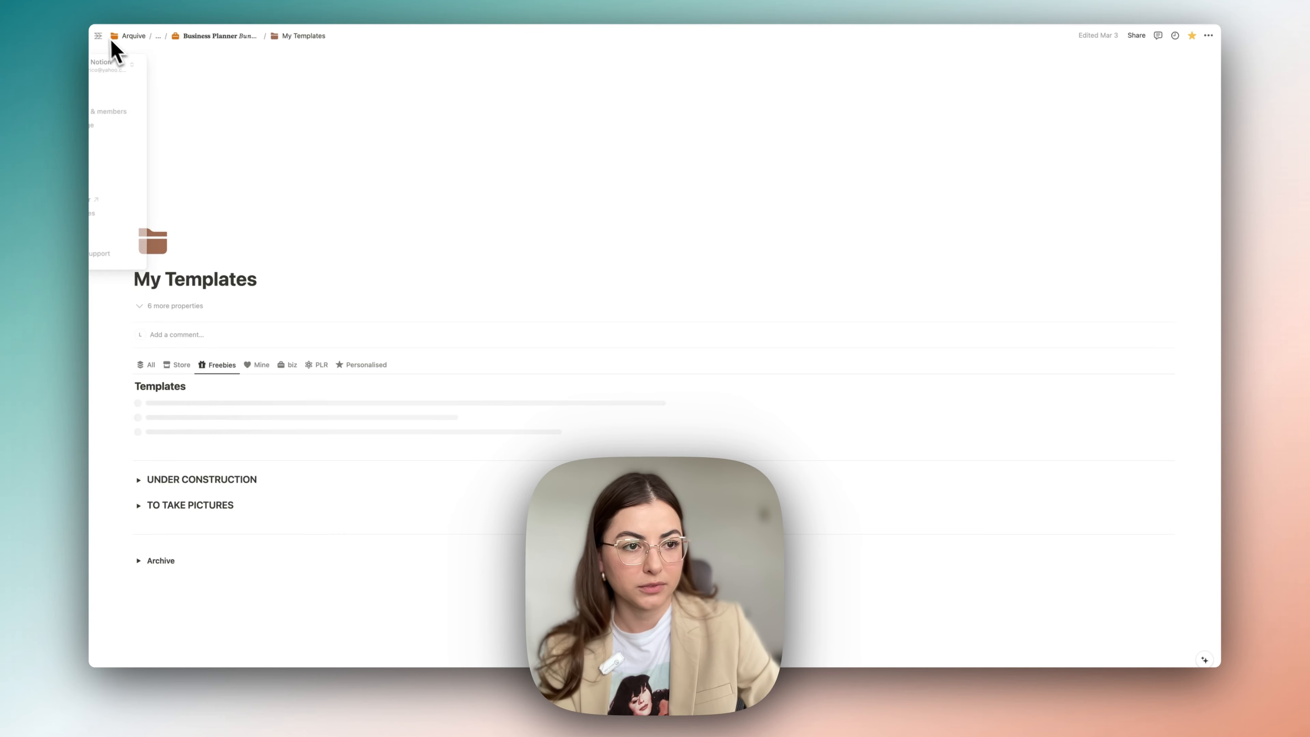
pyautogui.click(82, 17)
pyautogui.click(83, 18)
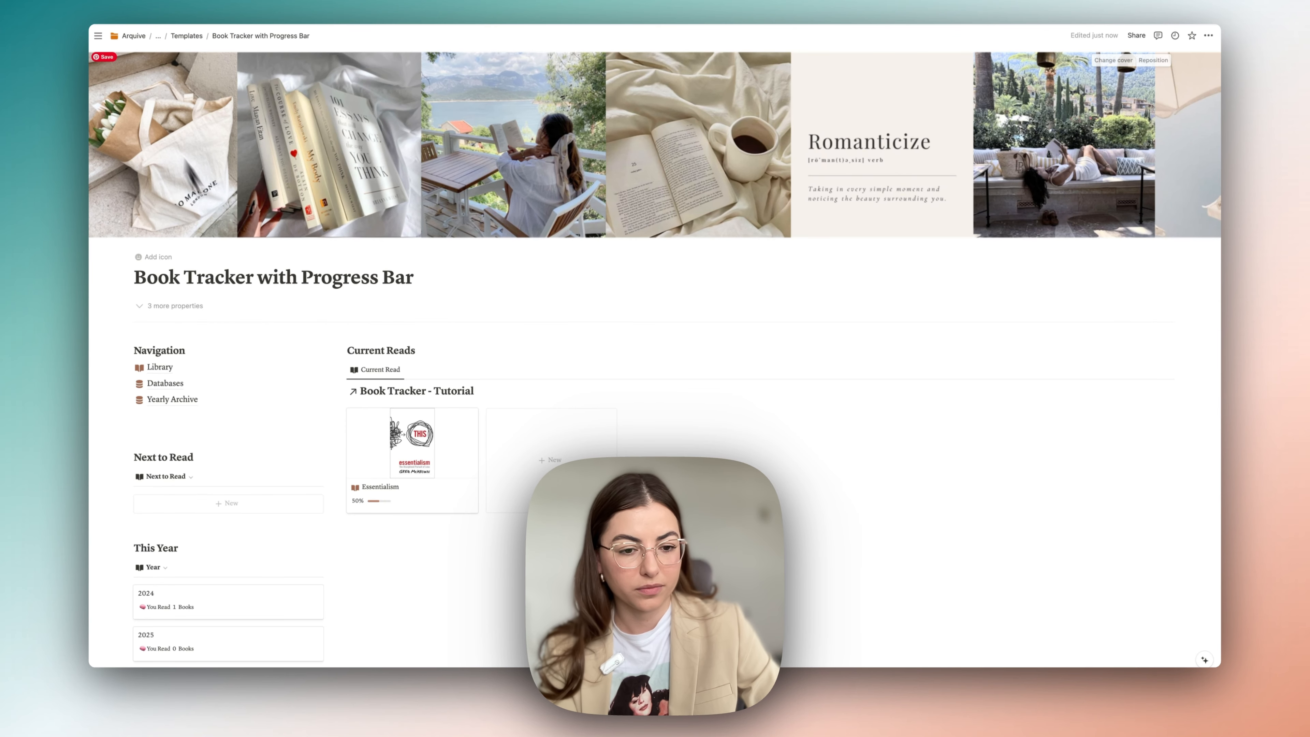
pyautogui.click(483, 396)
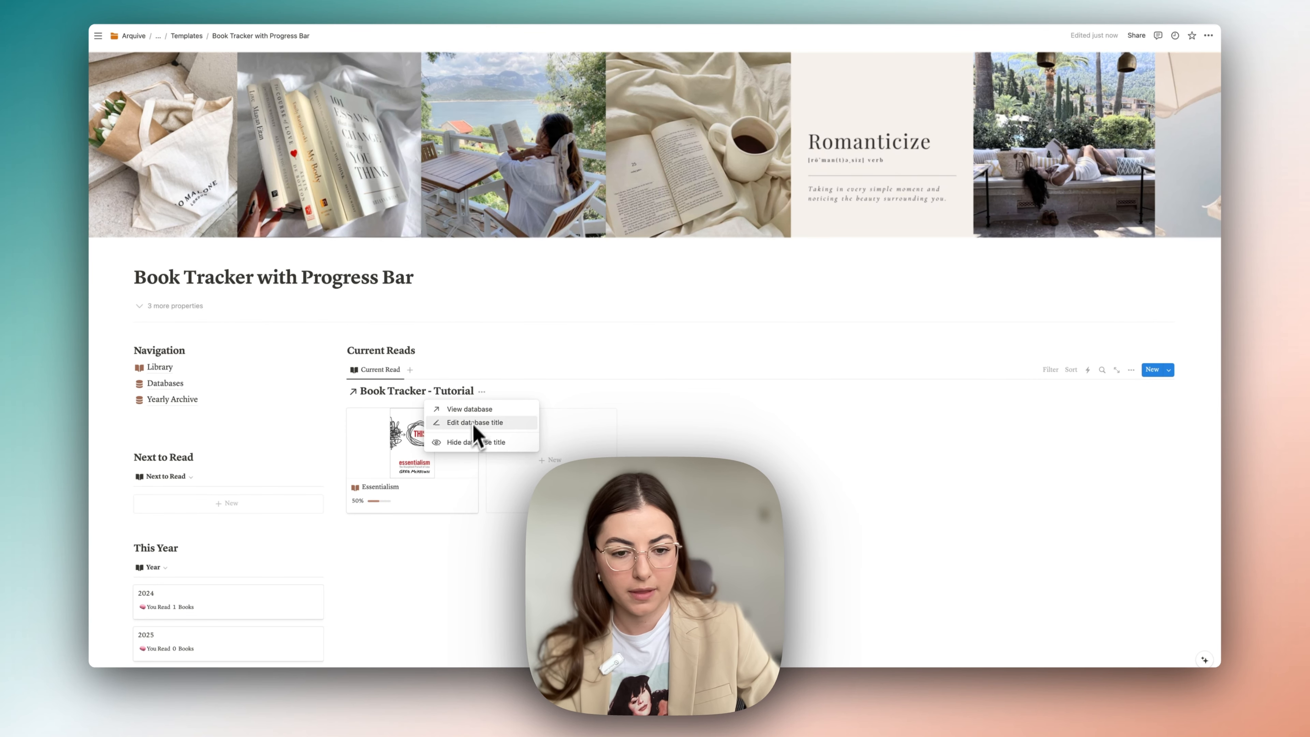
pyautogui.click(473, 433)
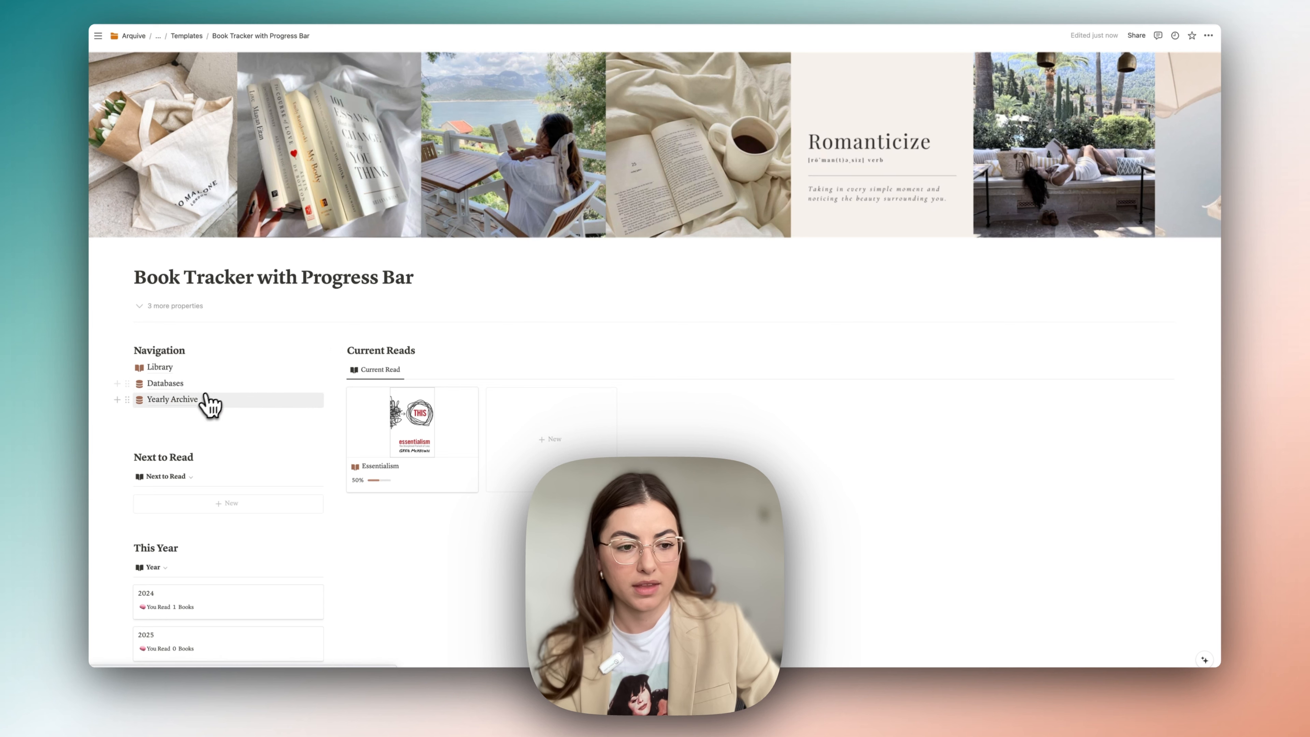
# - Open the Yearly Archive page and change its icon to the brown folder
pyautogui.click(172, 400)
pyautogui.click(487, 253)
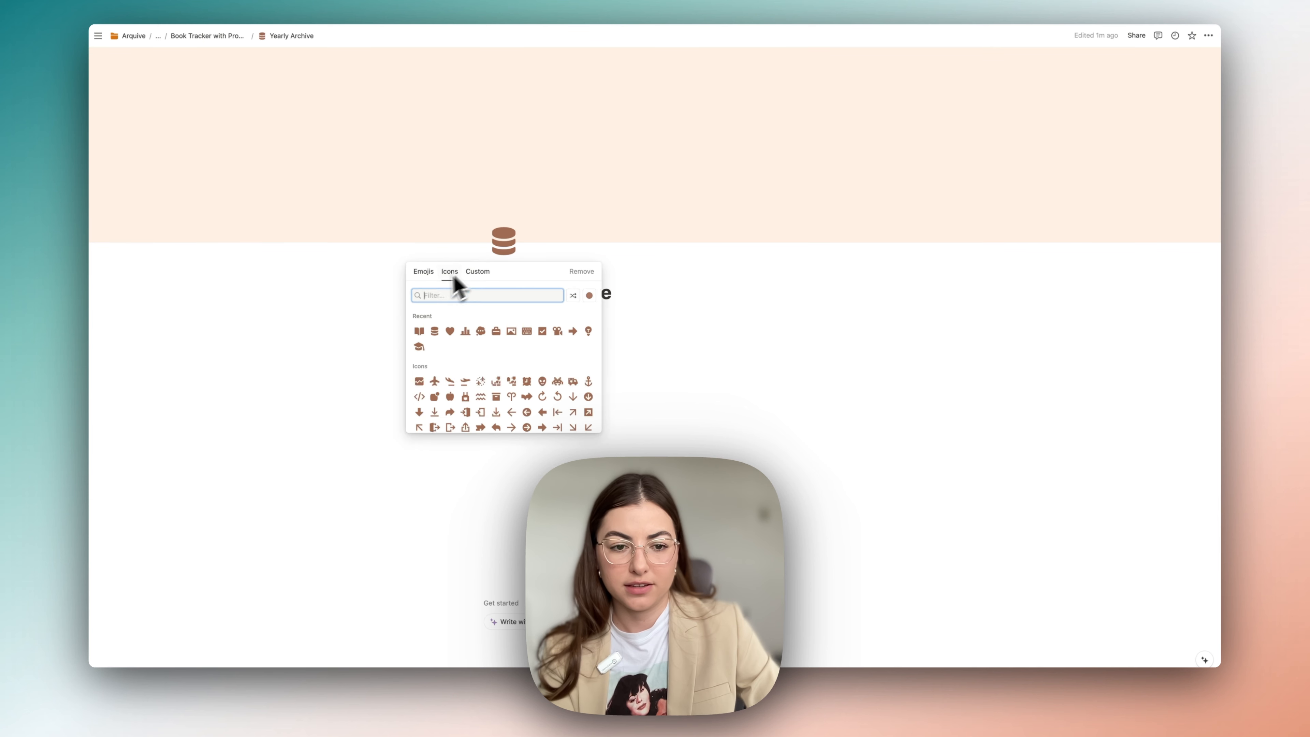
pyautogui.write('fol')
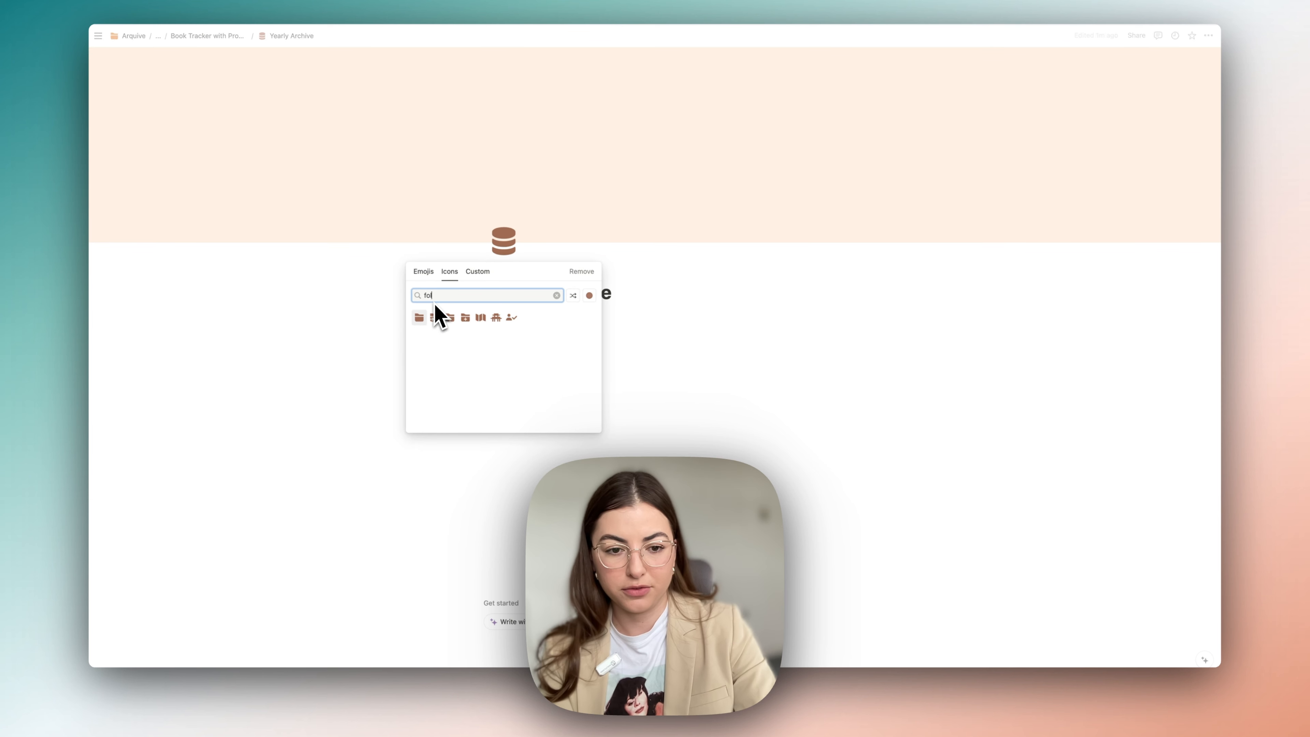
pyautogui.click(419, 317)
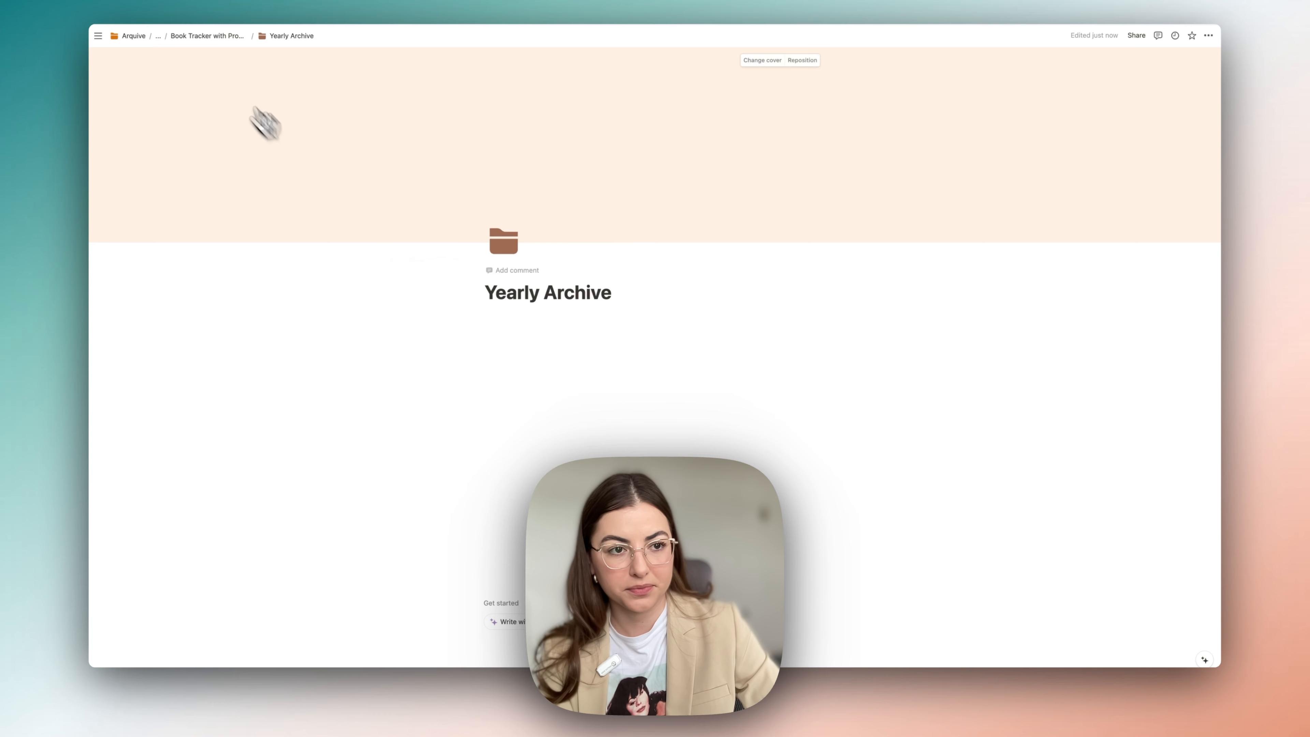
# - Return to the Book Tracker with Progress Bar page and give it the brown open book icon
pyautogui.click(186, 37)
pyautogui.click(159, 258)
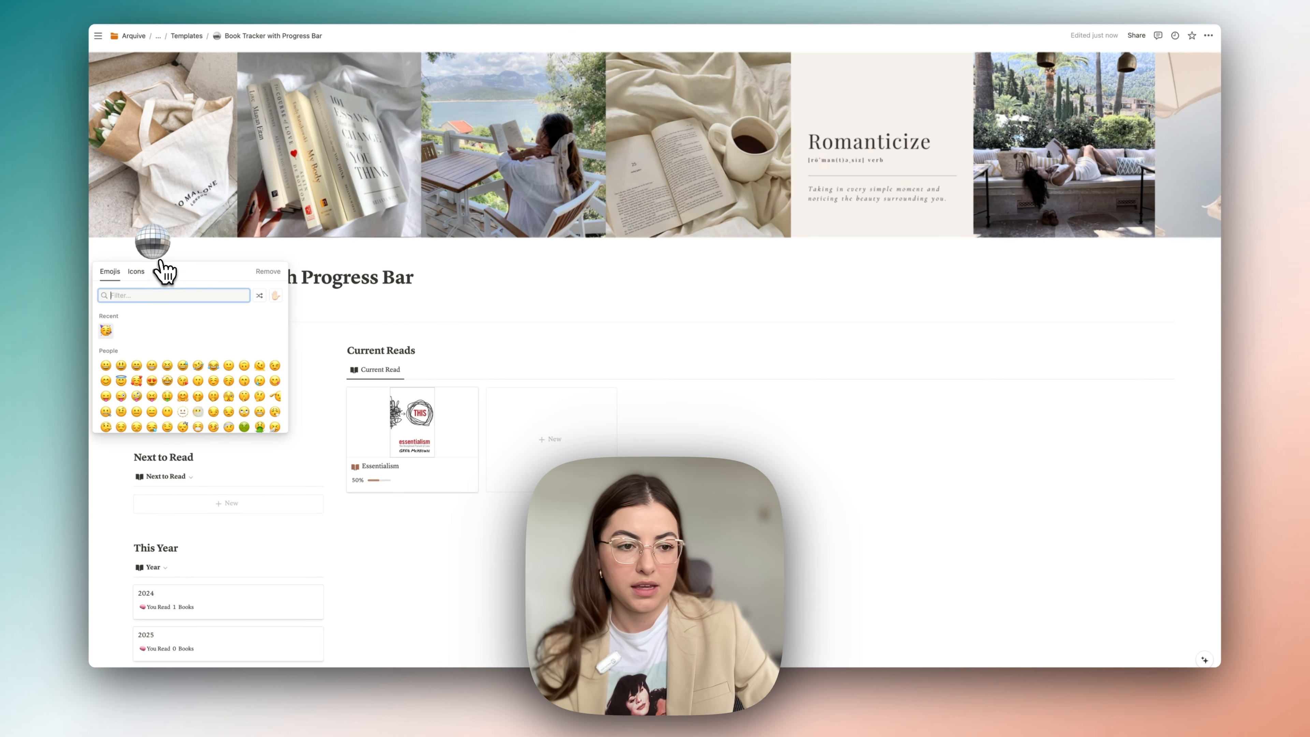
pyautogui.click(137, 273)
pyautogui.click(127, 331)
# - In the Canva gallery covers design, recolor the open book and glasses line drawing on page 2 to A88462
pyautogui.scroll(-3, 271, 345)
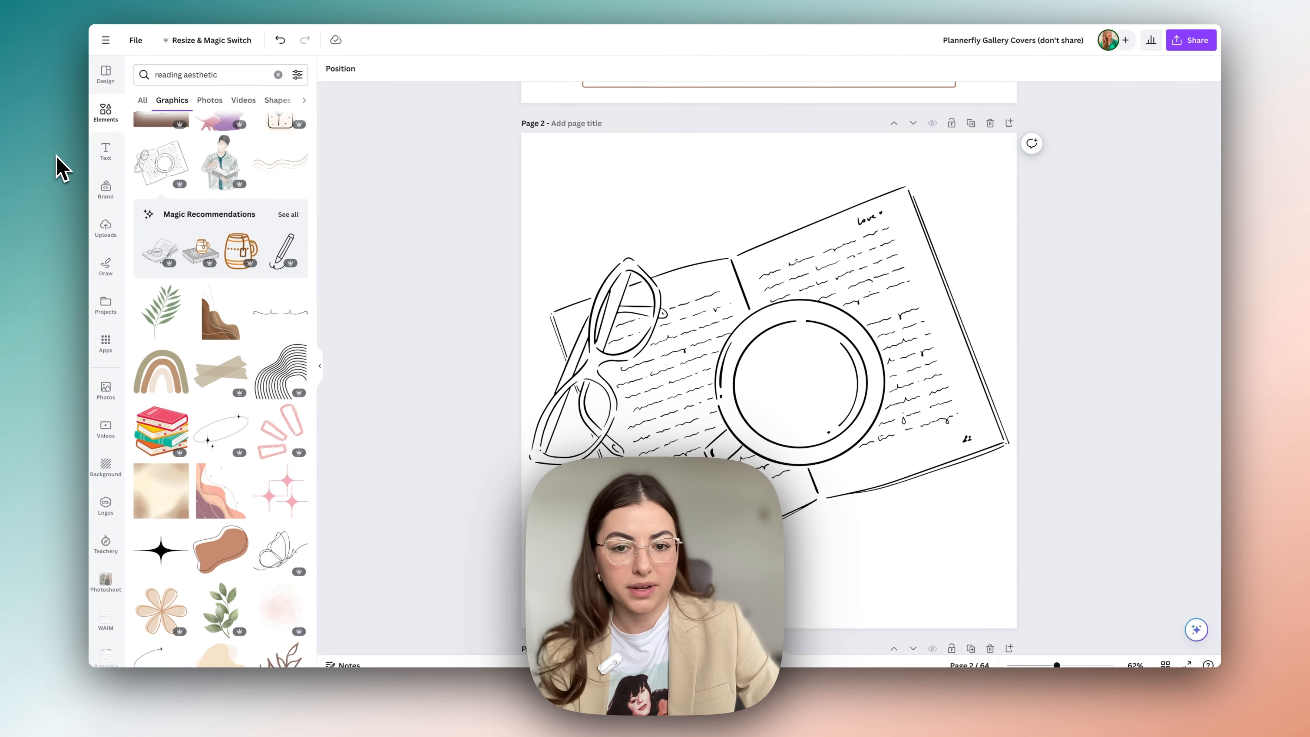
pyautogui.scroll(2, 535, 345)
pyautogui.scroll(-1, 464, 423)
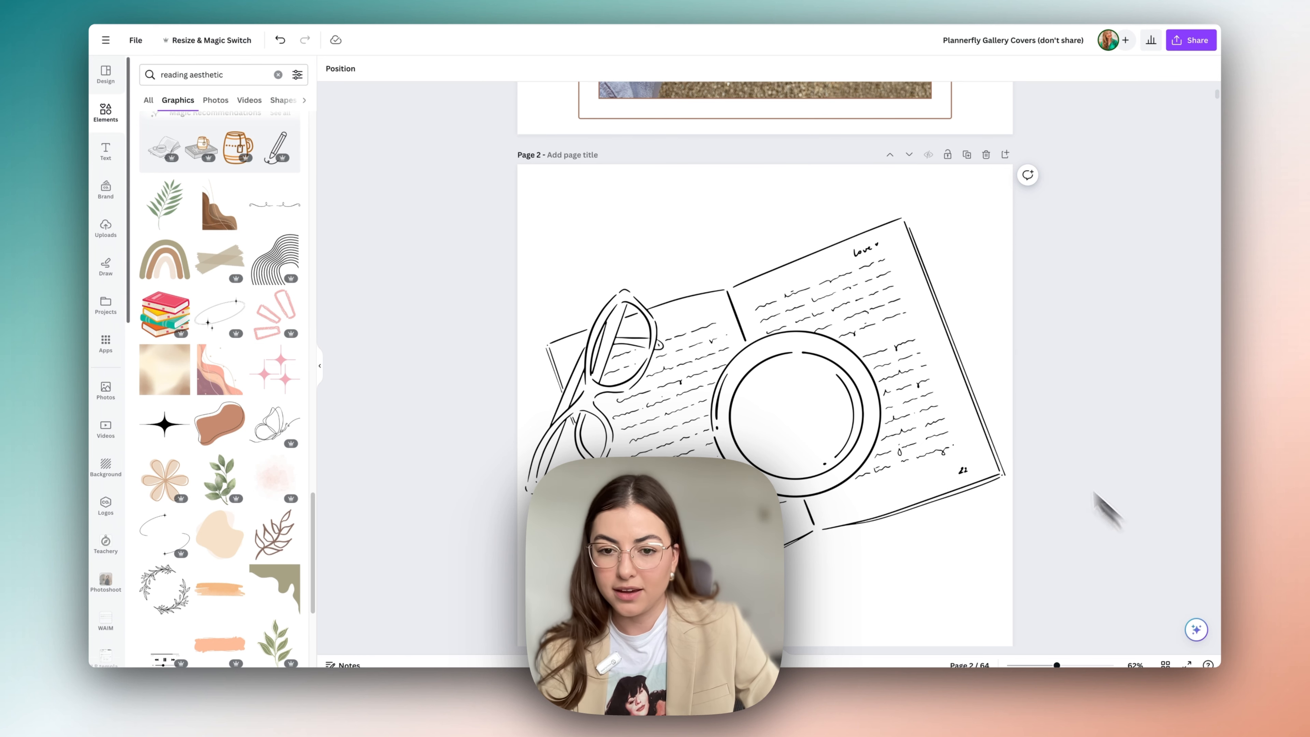
pyautogui.scroll(-2, 509, 331)
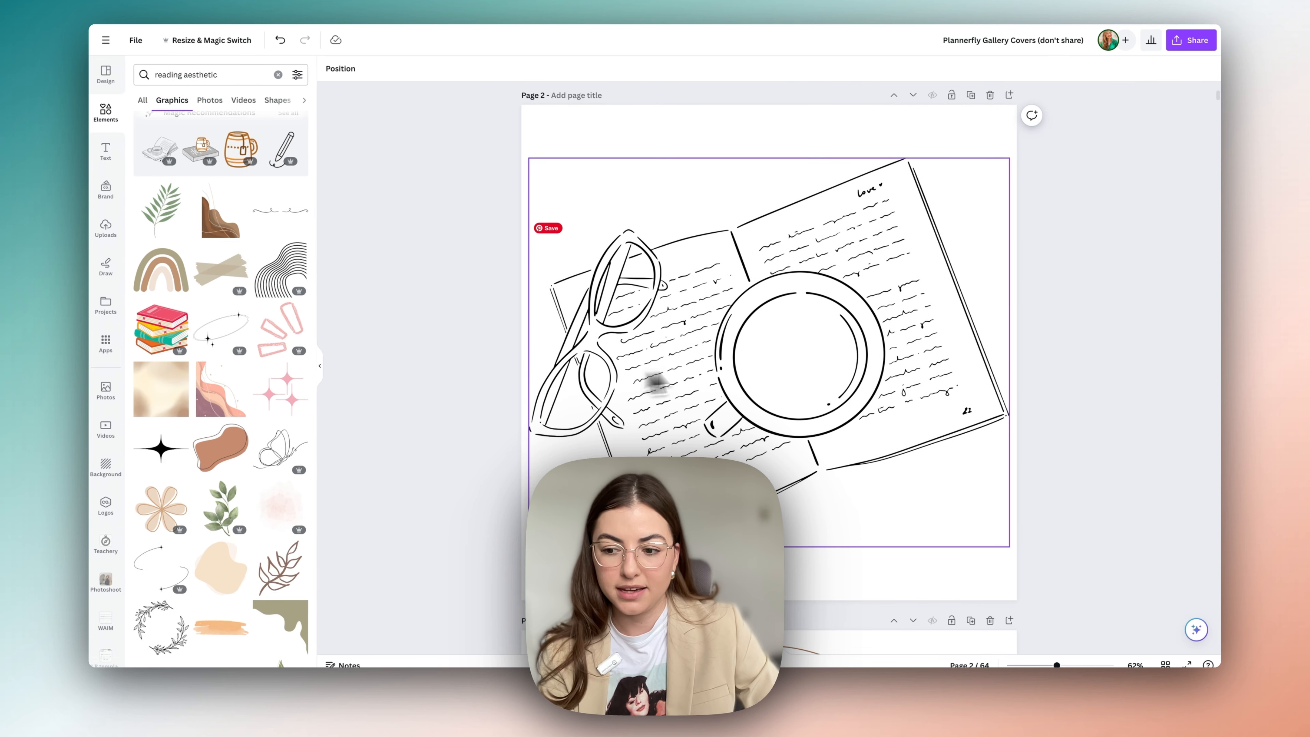
pyautogui.click(766, 366)
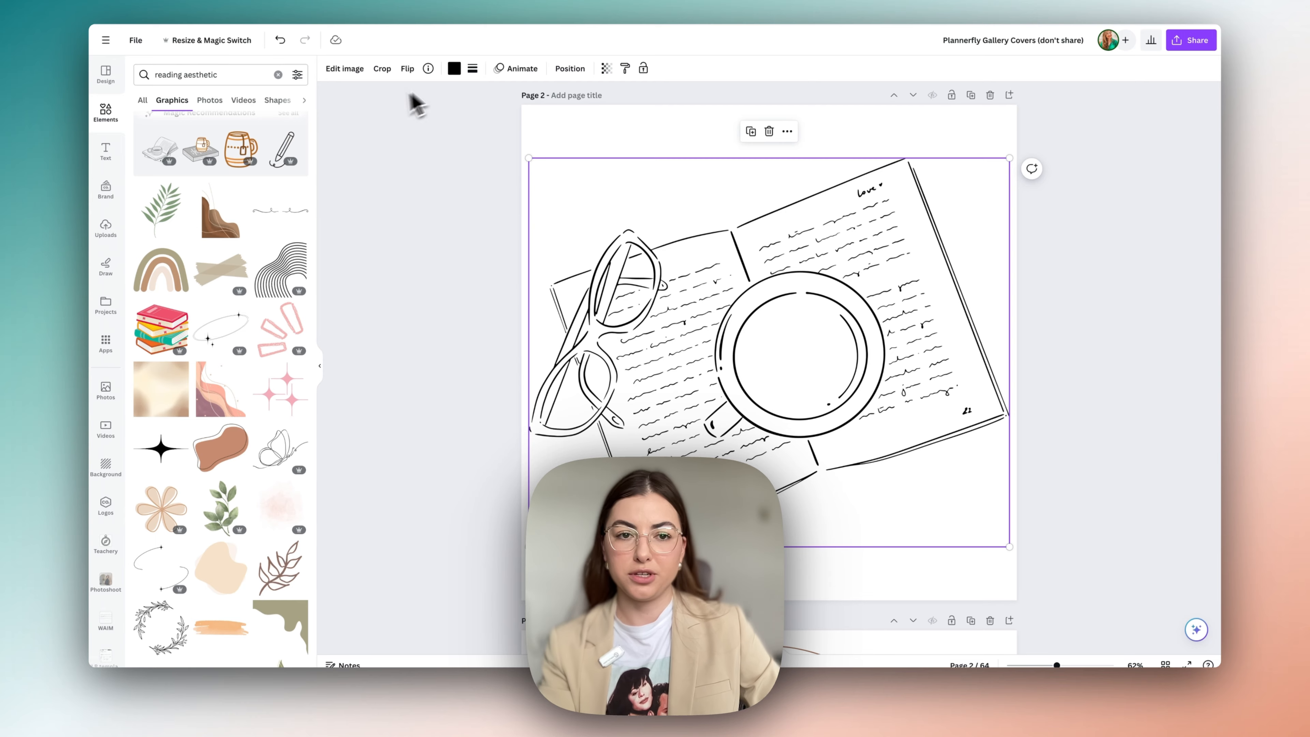
pyautogui.click(454, 68)
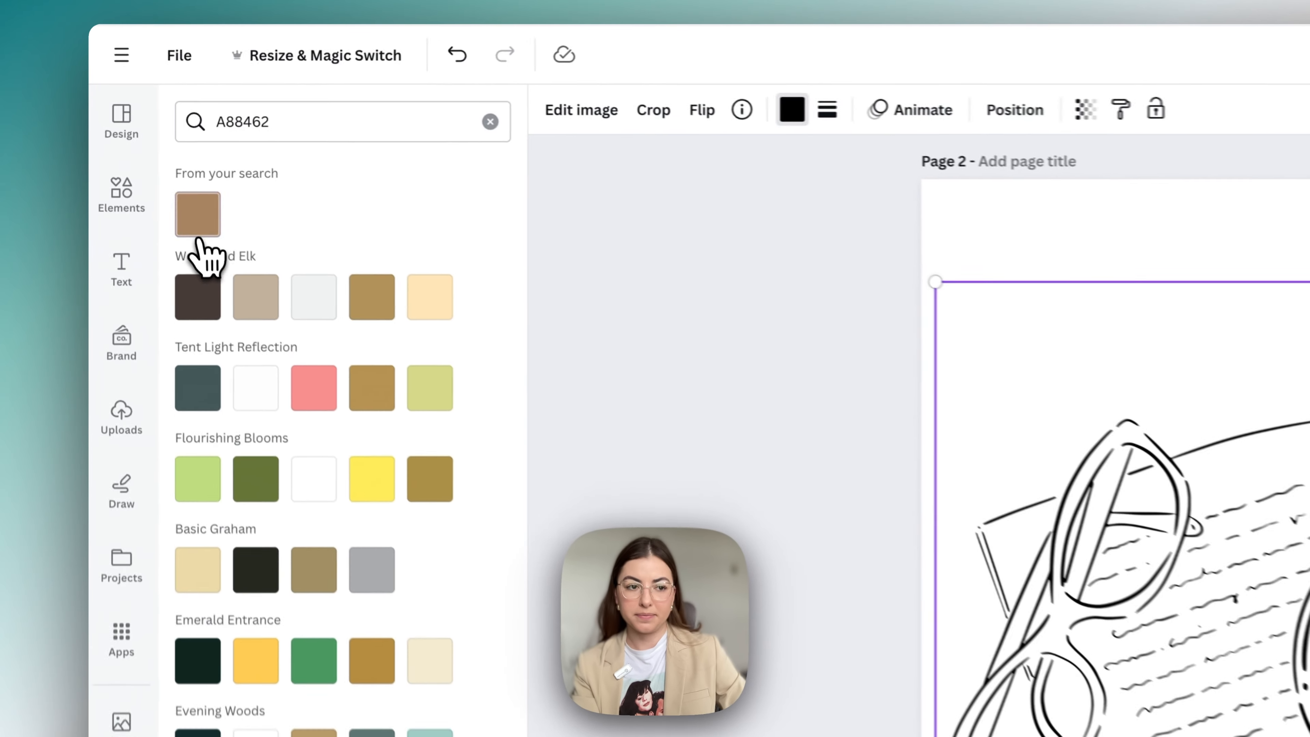
pyautogui.click(145, 116)
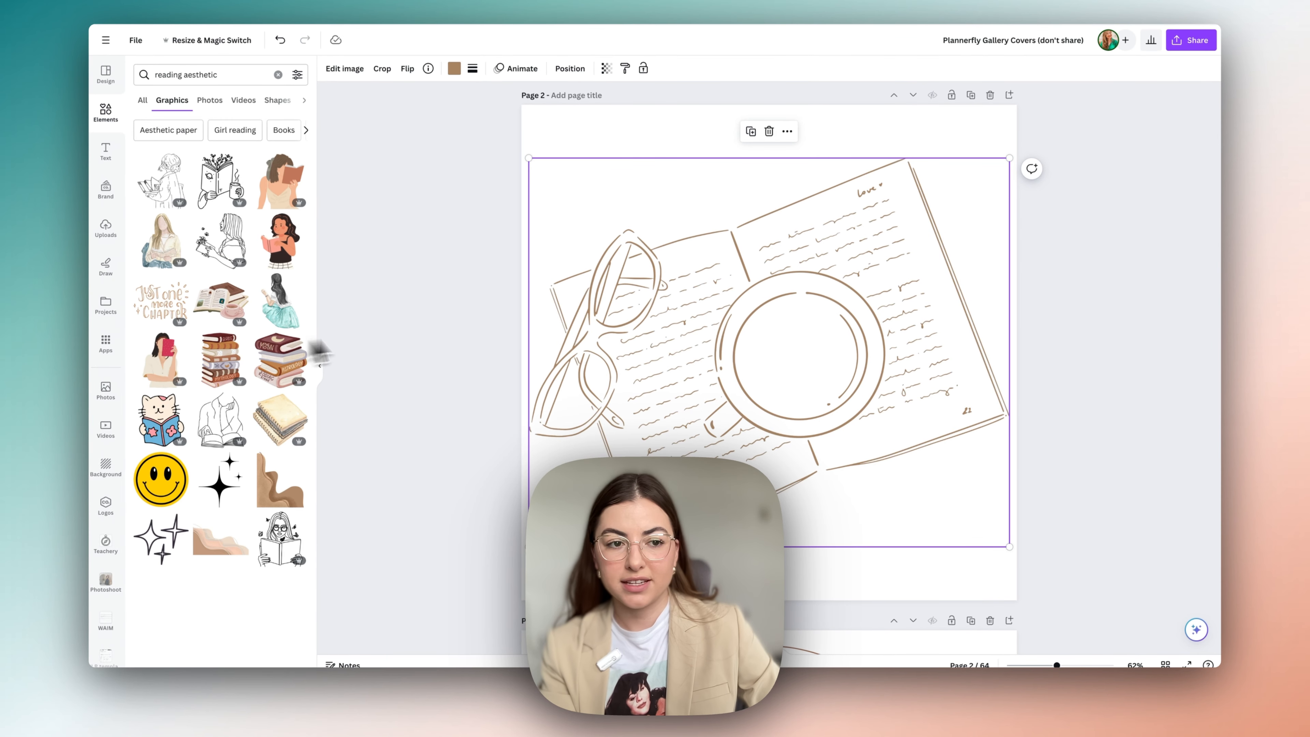
# - Recolor the arch frame's outline on page 1 to A88462
pyautogui.scroll(10, 561, 227)
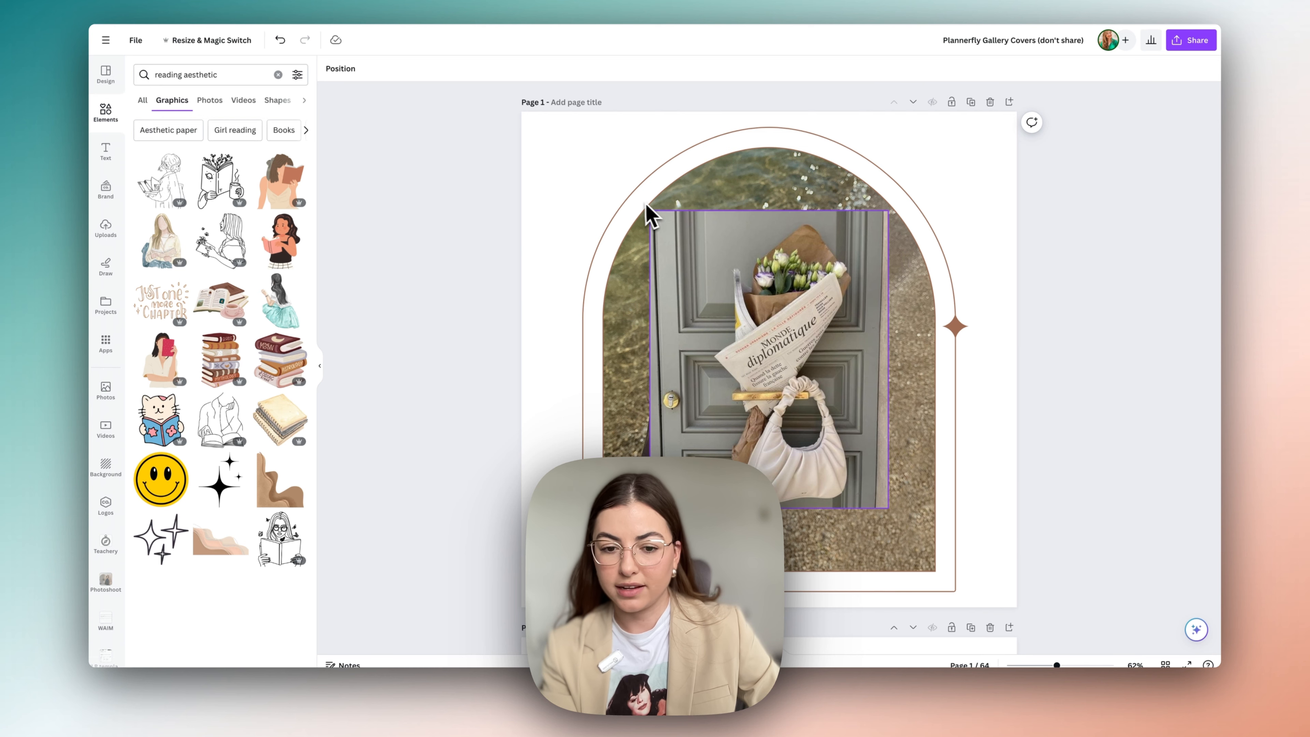
pyautogui.click(578, 287)
pyautogui.click(426, 70)
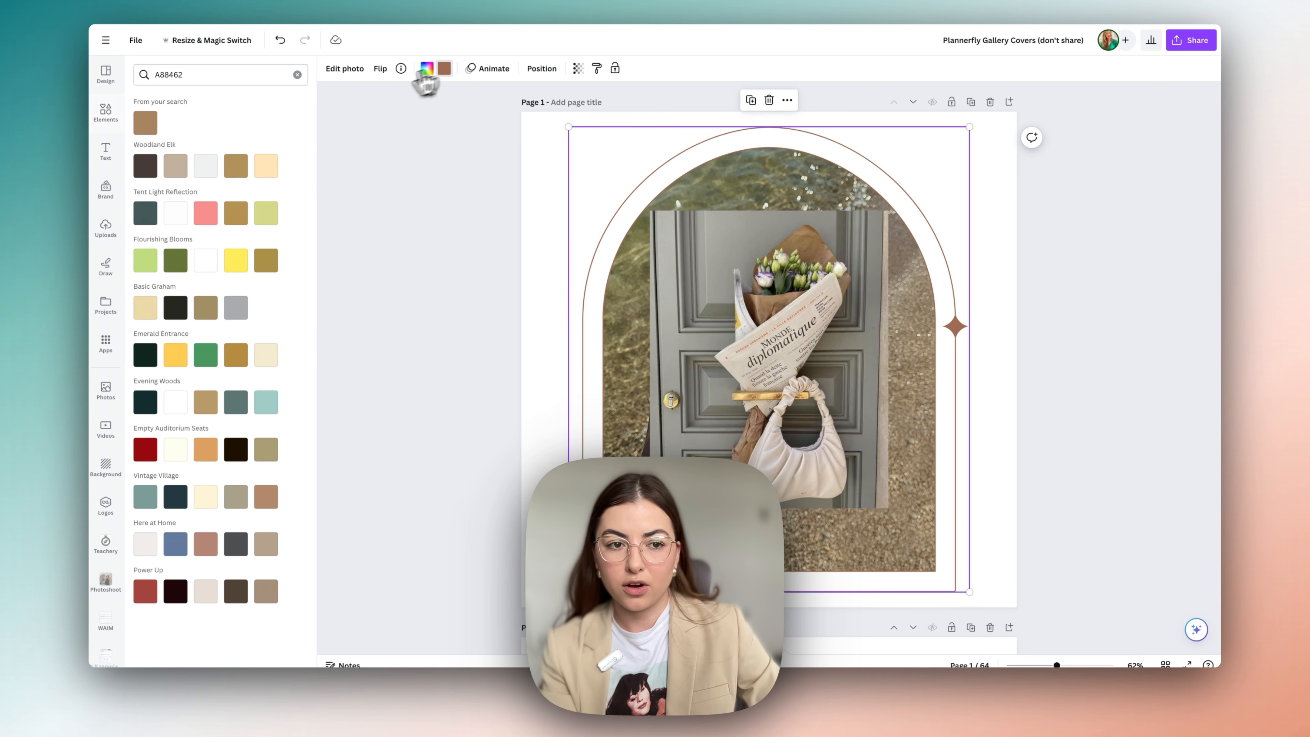
pyautogui.click(145, 123)
# - Download only page 1 of the design as a PNG with a transparent background
pyautogui.scroll(-8, 511, 361)
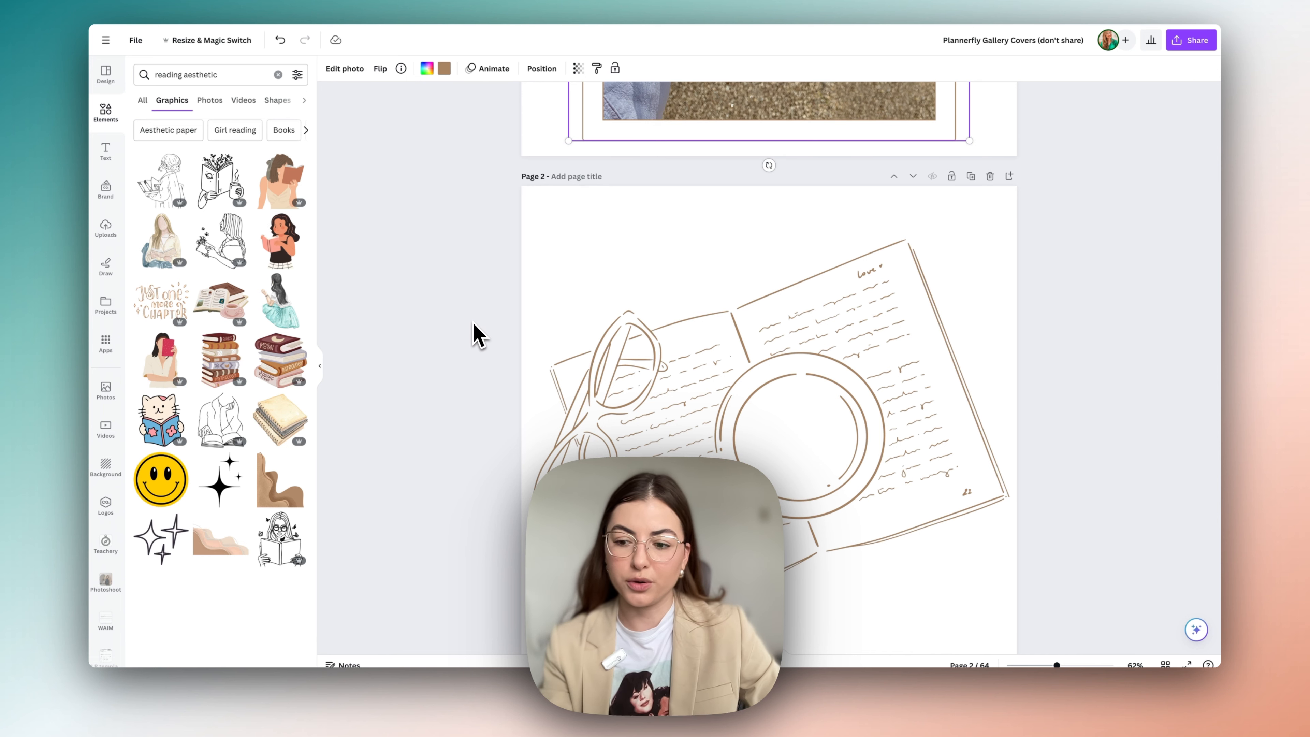
pyautogui.scroll(3, 640, 307)
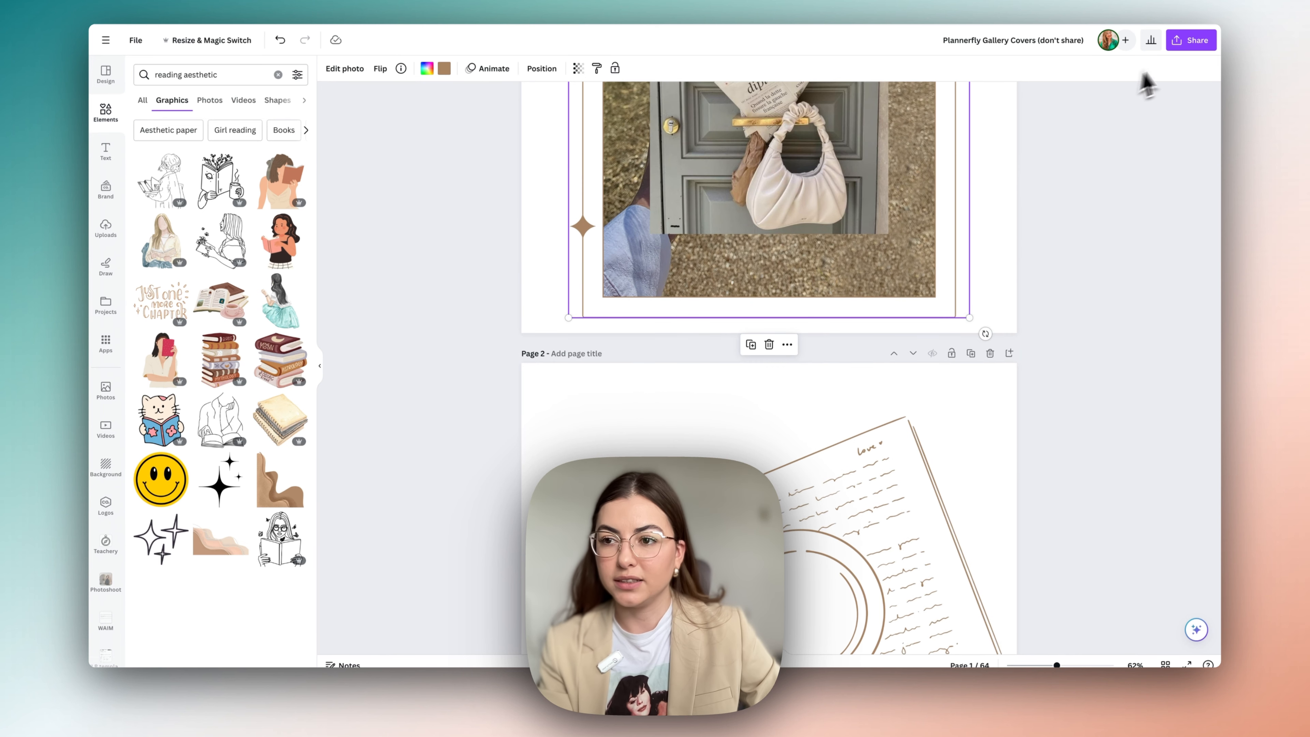
pyautogui.scroll(2, 1027, 265)
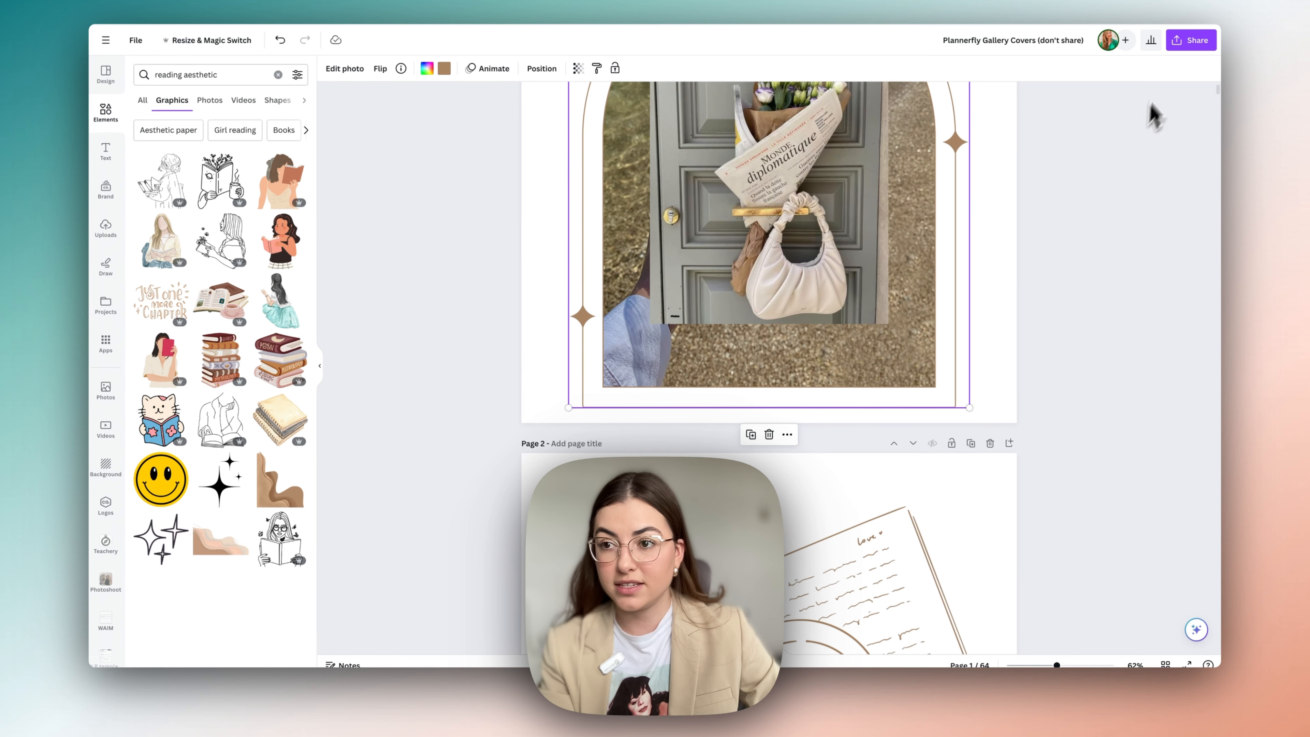
pyautogui.click(1188, 42)
pyautogui.click(1060, 315)
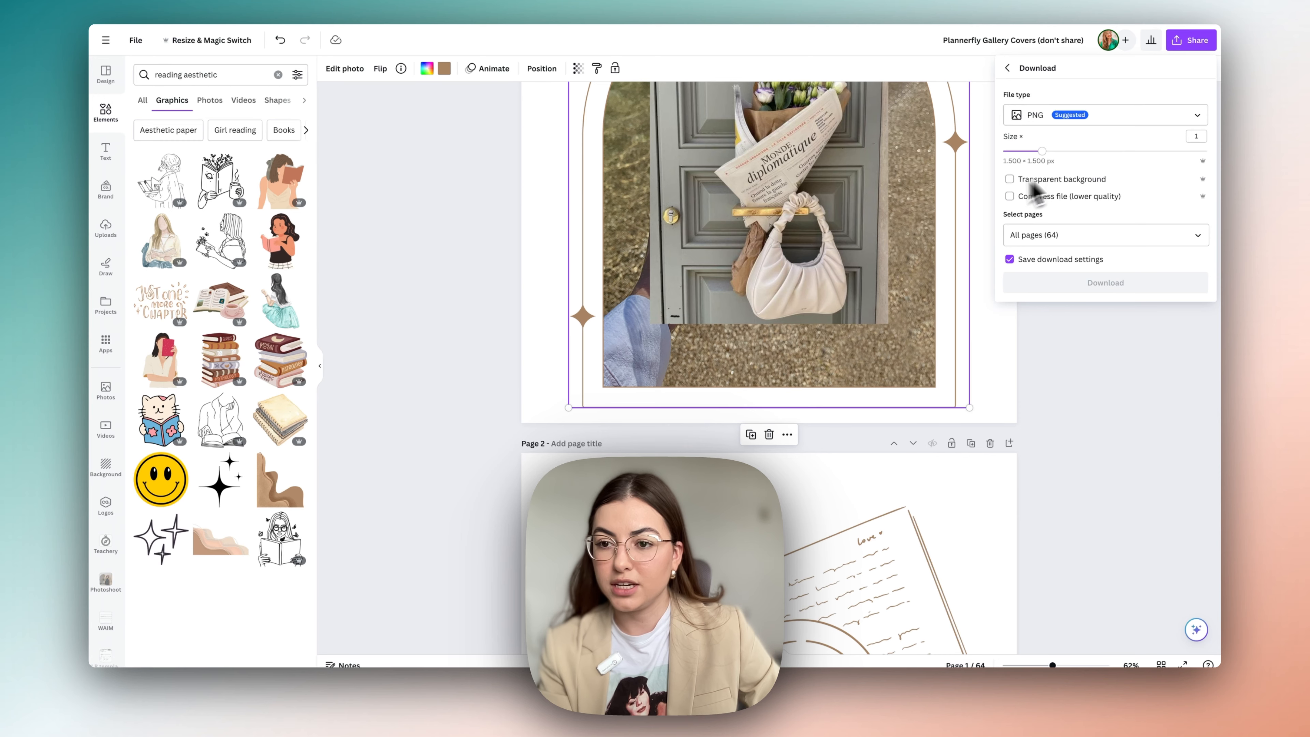
pyautogui.click(1009, 180)
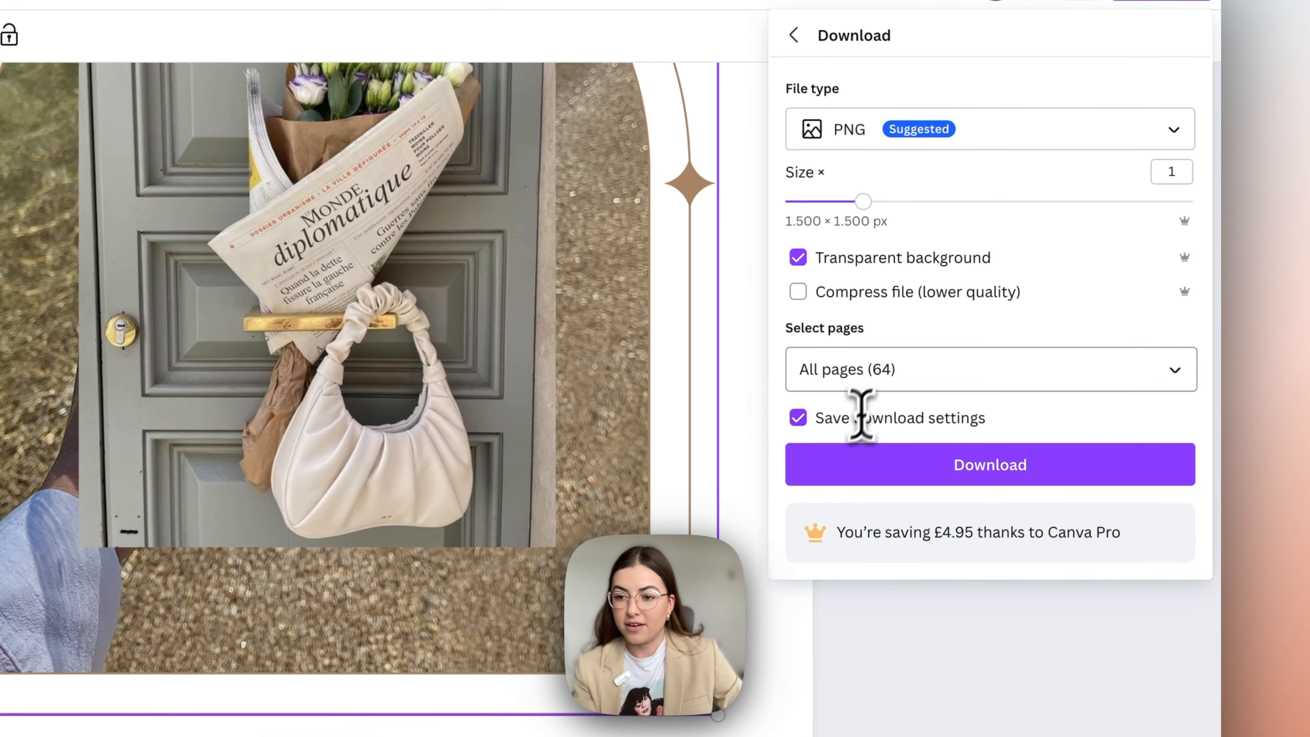
pyautogui.click(878, 365)
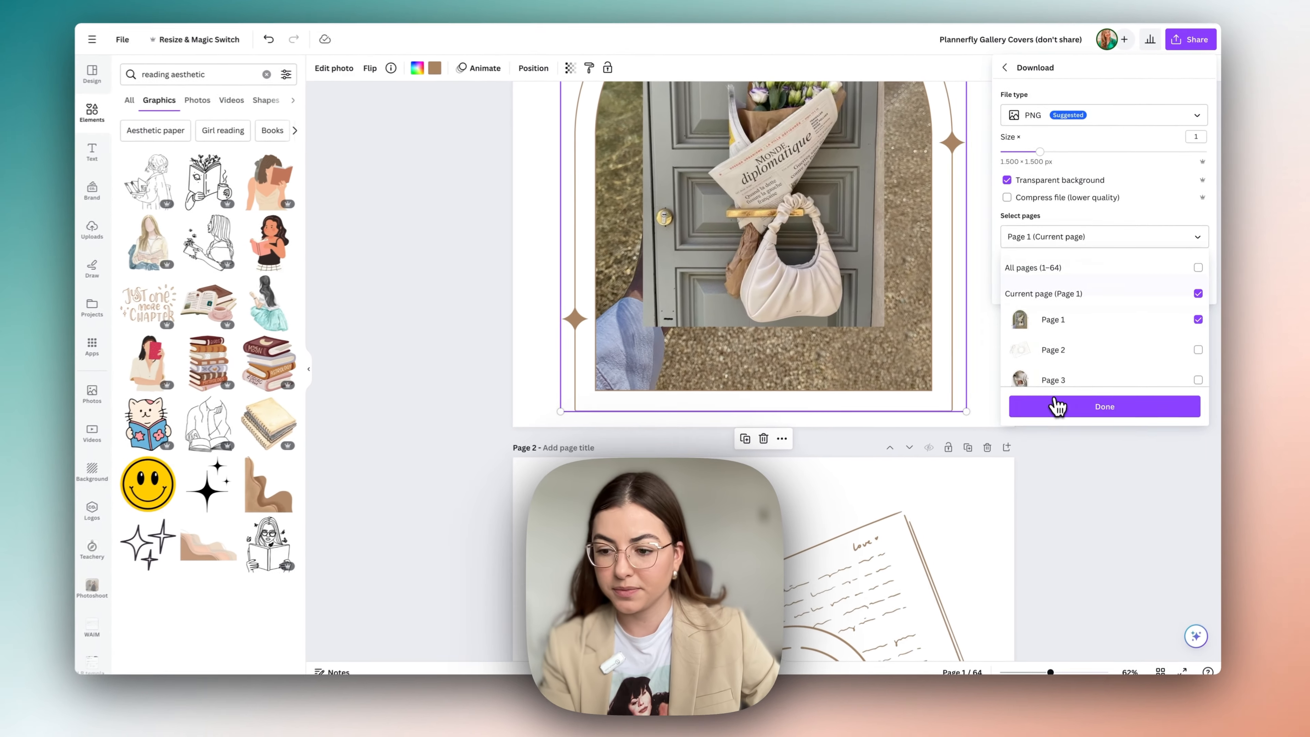
pyautogui.click(991, 705)
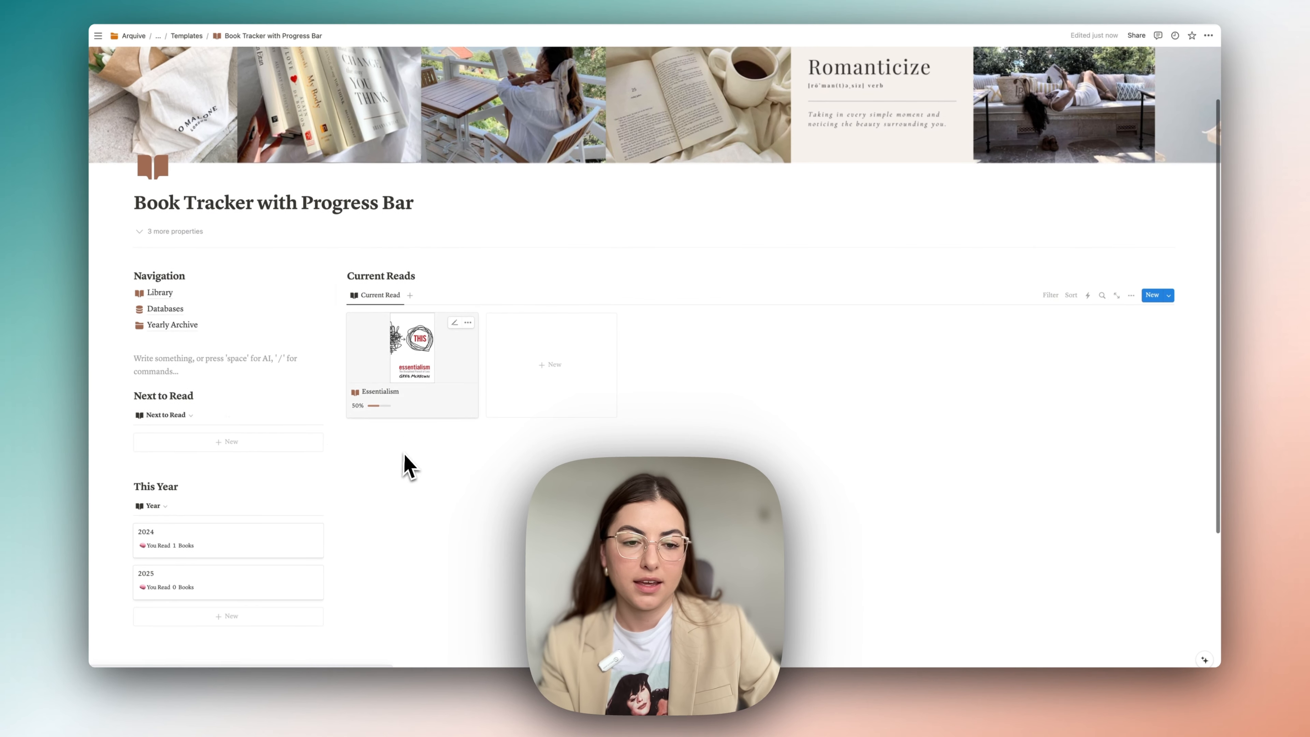
# - In the Notion tracker, insert the downloaded arch-framed gallery cover image between the Next to Read gallery and the This Year heading
pyautogui.scroll(-3, 211, 472)
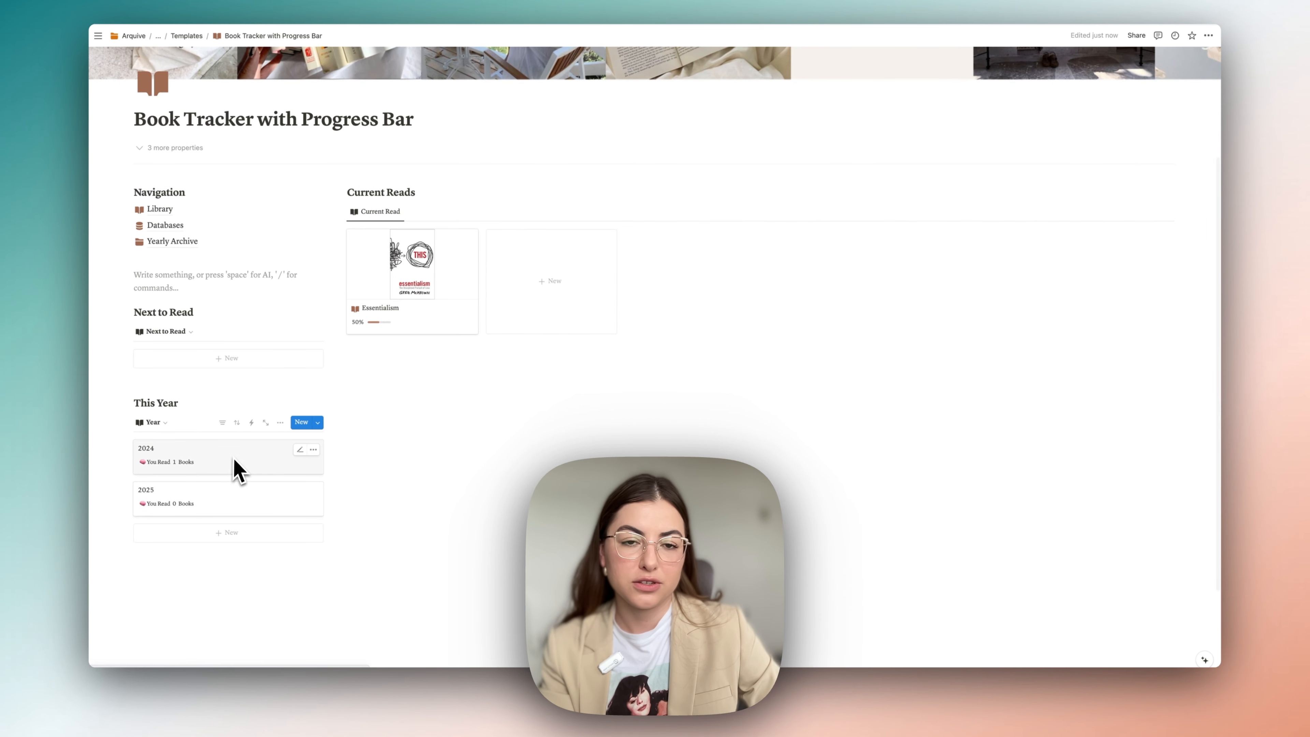
pyautogui.click(164, 380)
pyautogui.press('Return')
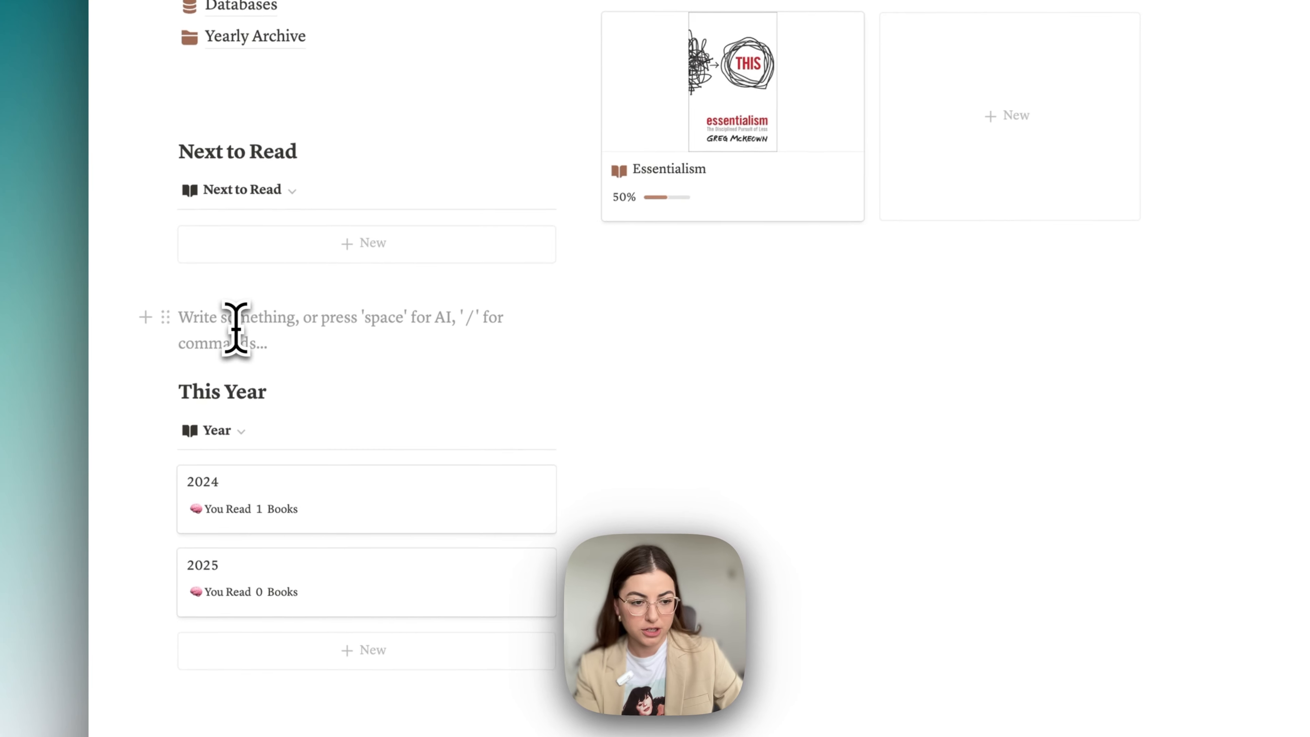
pyautogui.write('/im')
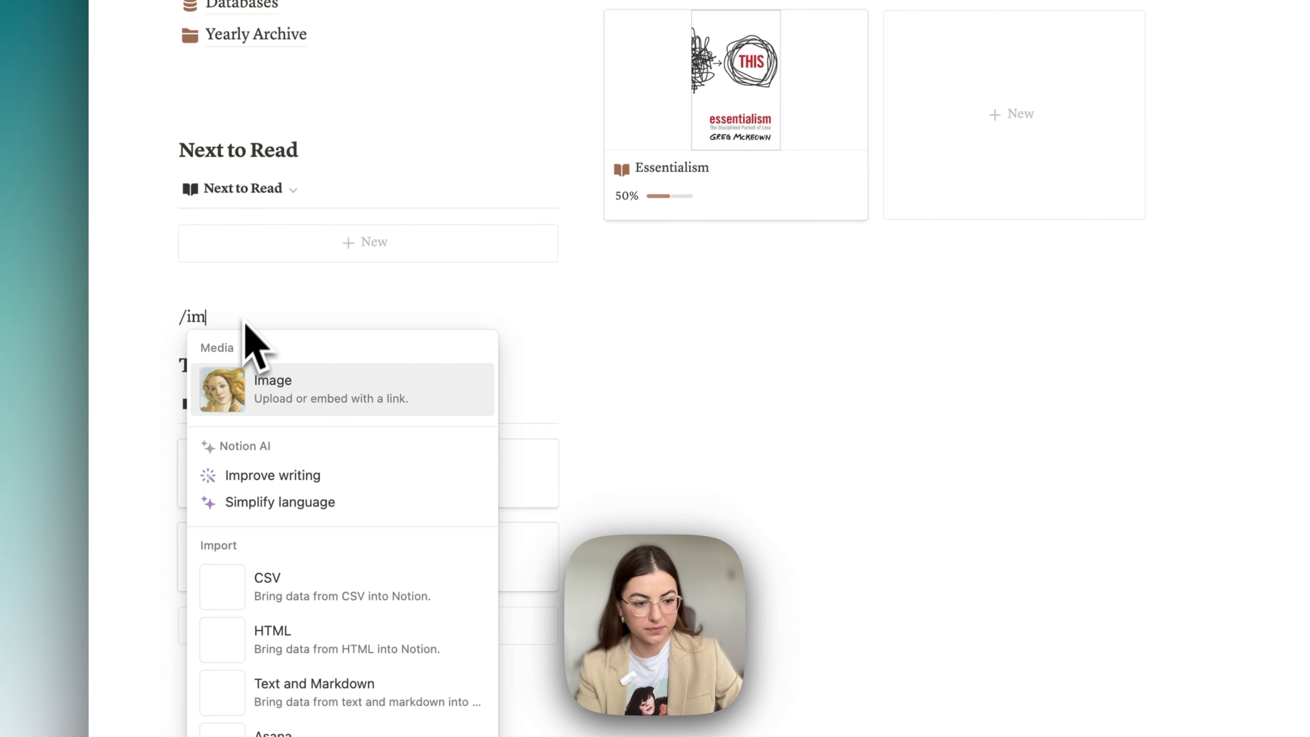
pyautogui.click(273, 387)
pyautogui.click(281, 416)
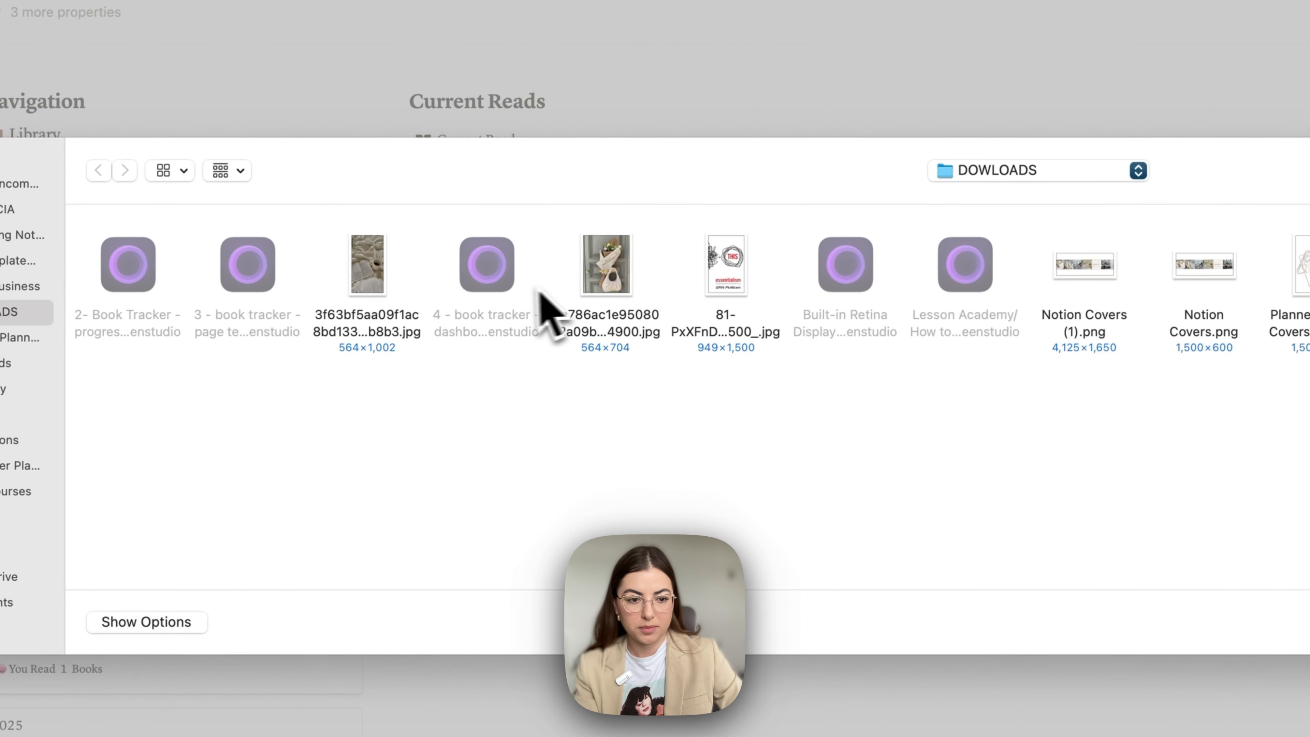
pyautogui.click(917, 265)
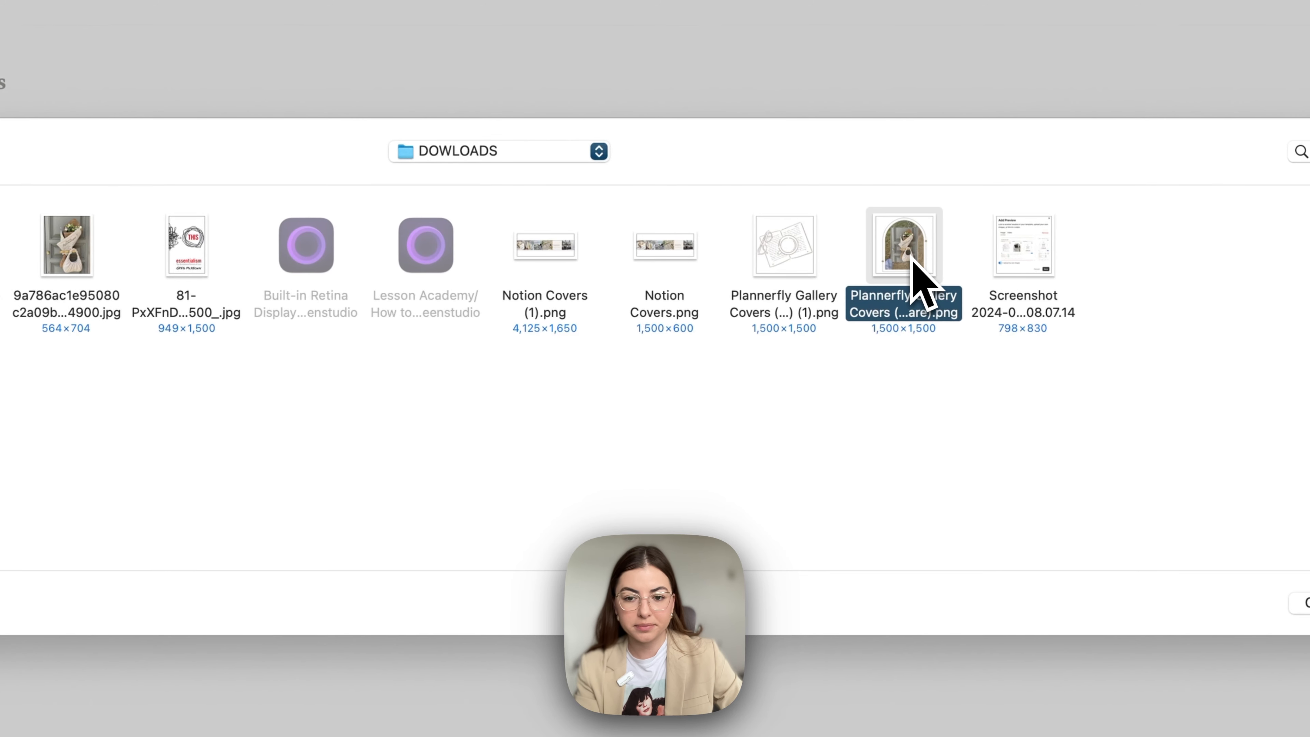
pyautogui.doubleClick(914, 262)
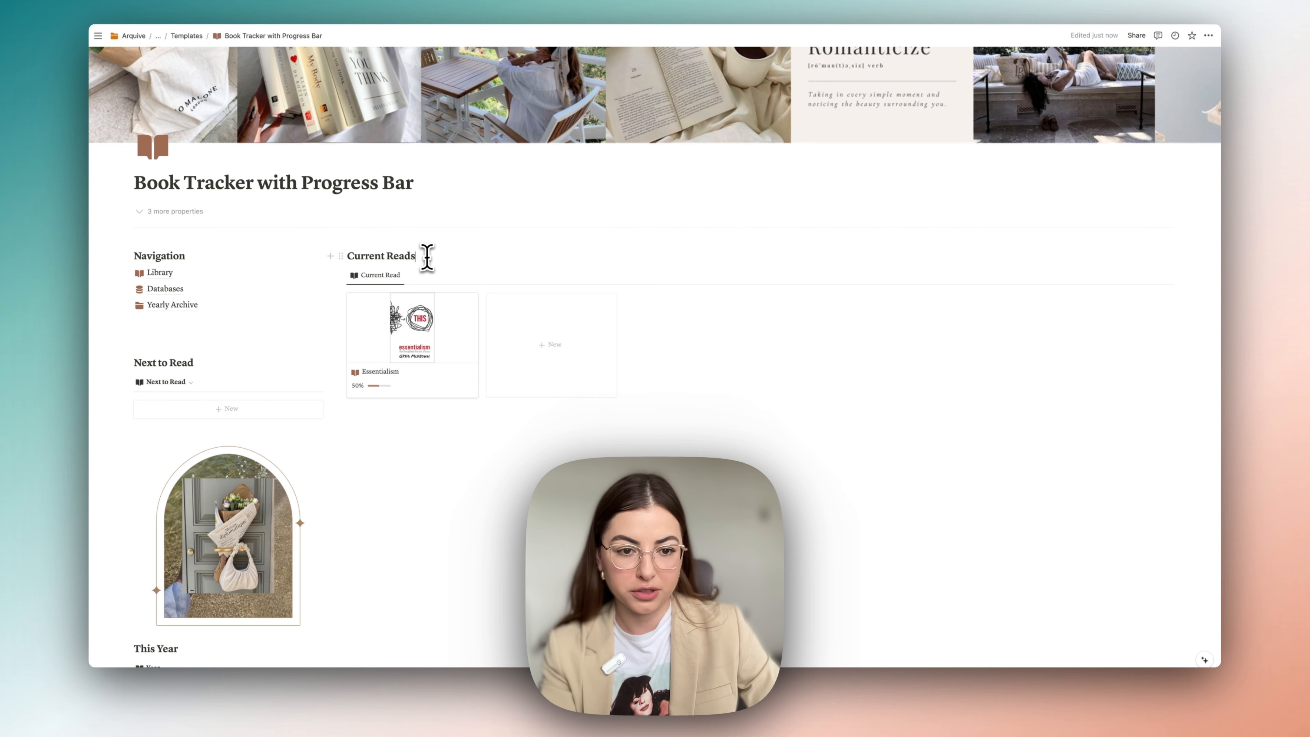
# - Duplicate the Current Reads heading and move the copy into a new third column beside the gallery
pyautogui.press('super+d')
pyautogui.moveTo(341, 282); pyautogui.dragTo(1140, 256)
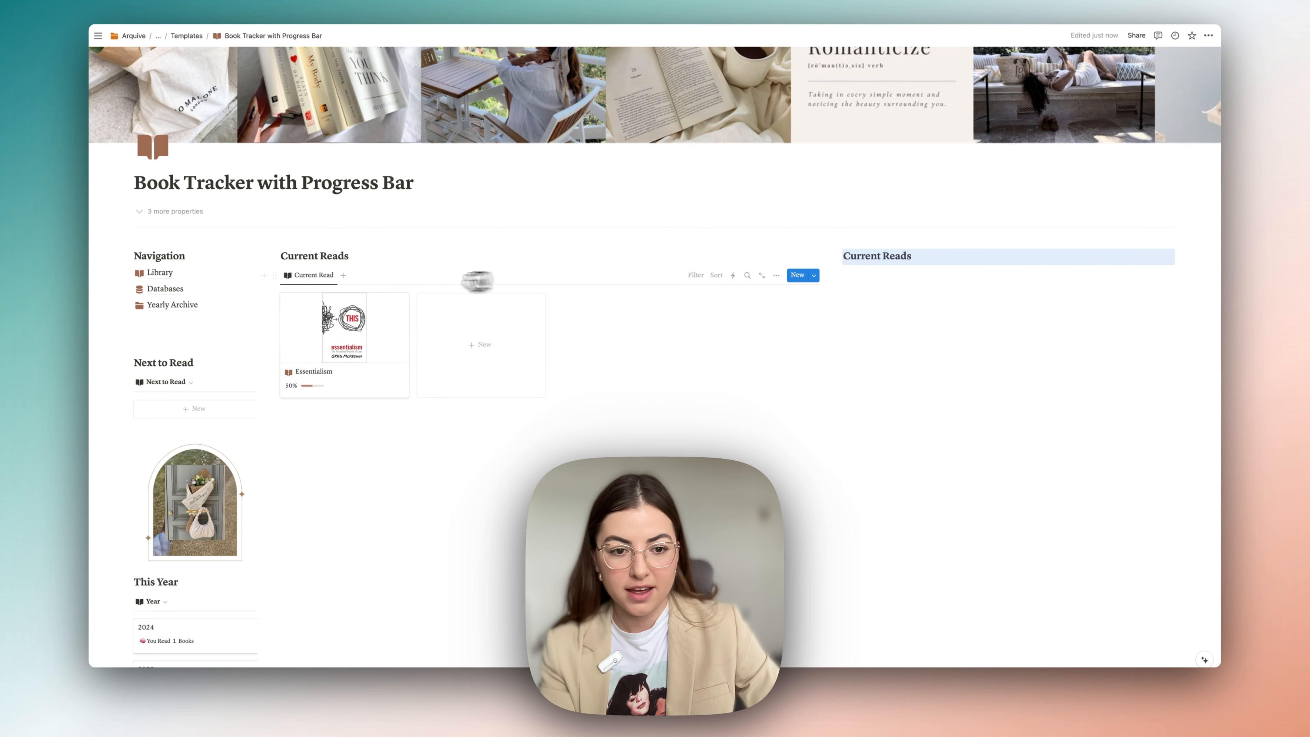
# - Retitle the copied heading Reading Goal with to-dos "Finish Essentialism" and "Read 30 minutes in the morning" beneath it, and narrow its column
pyautogui.click(914, 255)
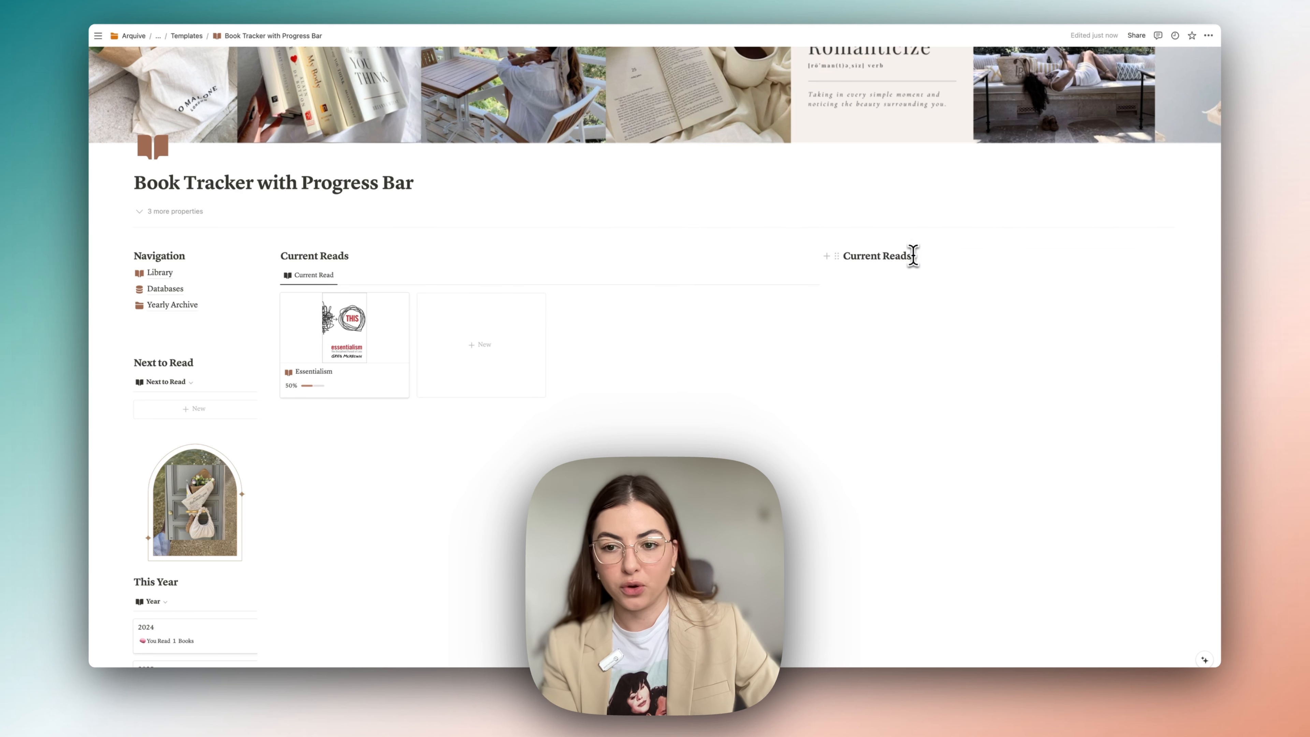
pyautogui.write('Goal')
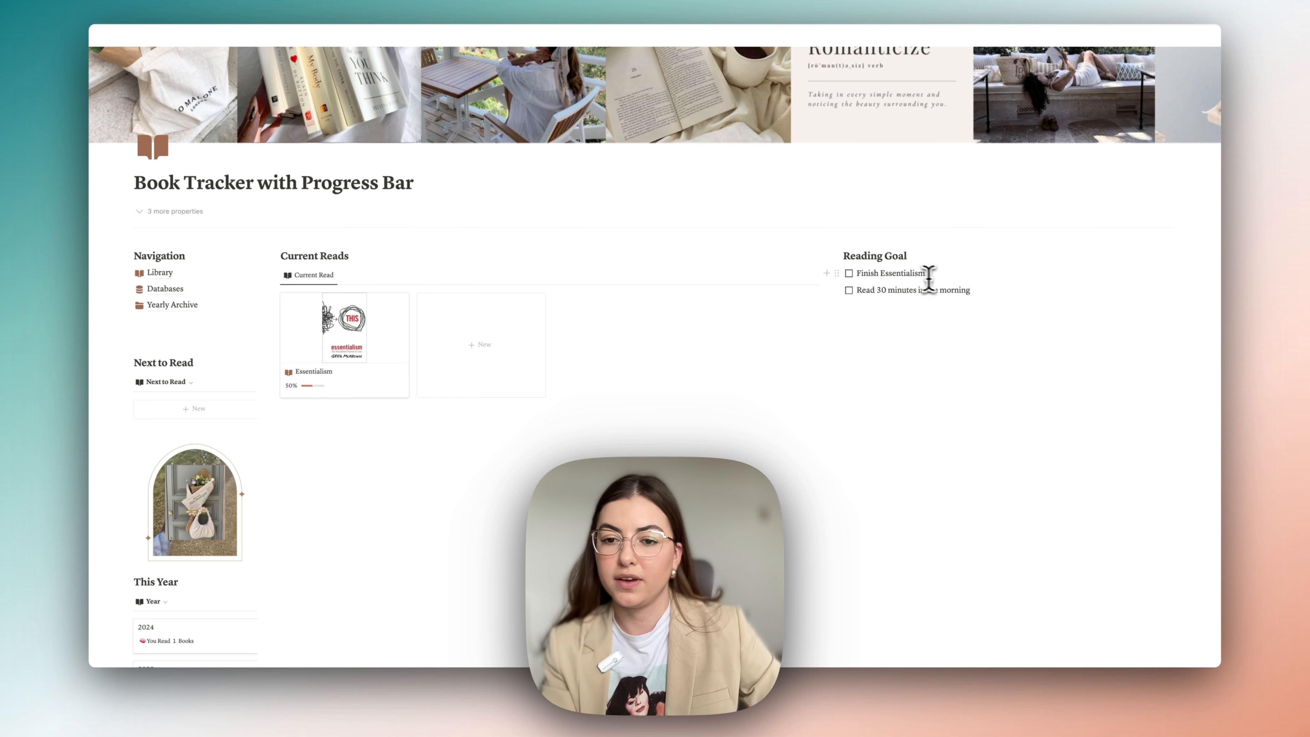
pyautogui.moveTo(828, 252); pyautogui.dragTo(1052, 281)
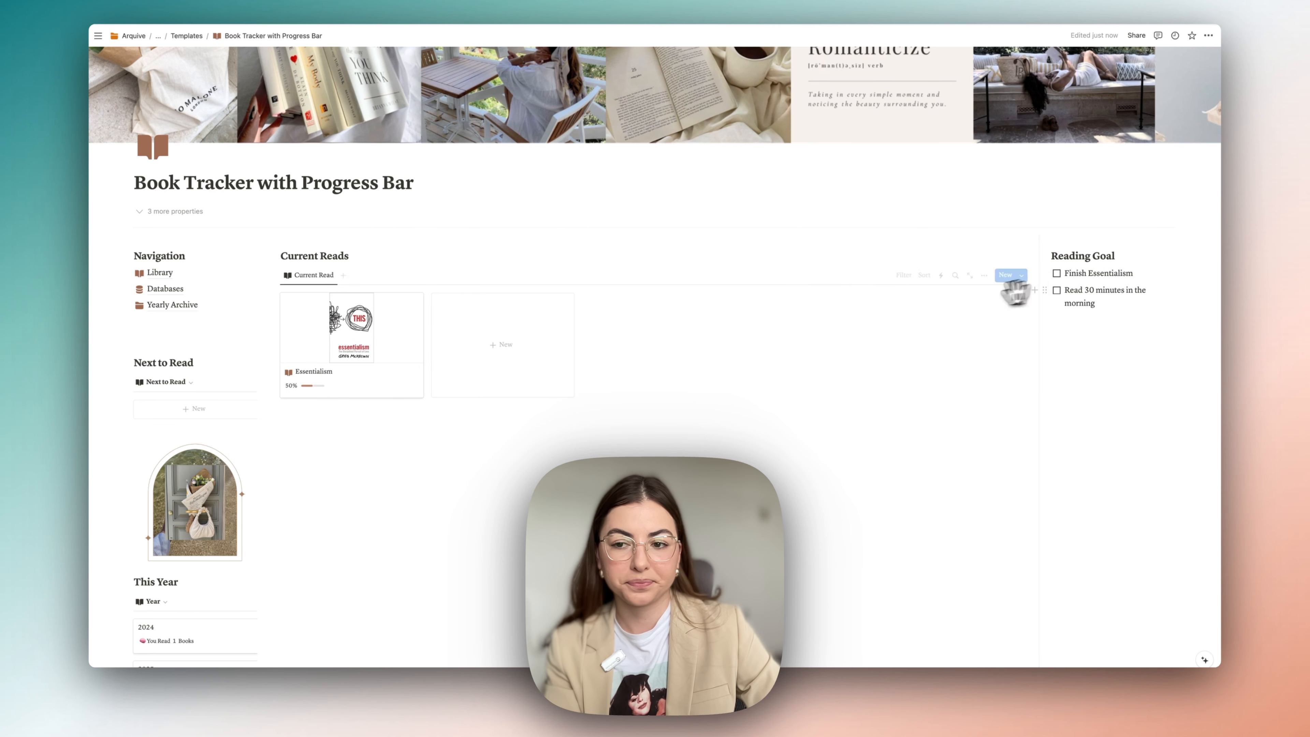
pyautogui.scroll(-4, 825, 297)
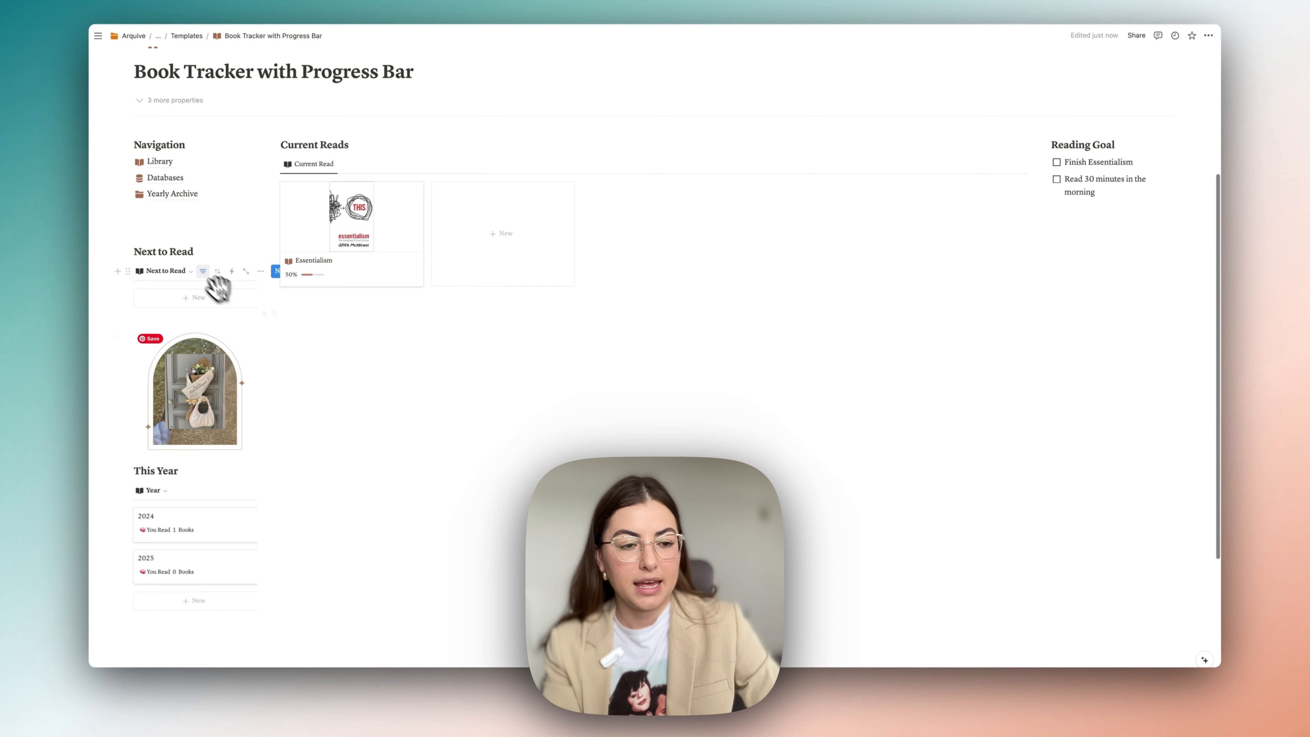
pyautogui.click(168, 234)
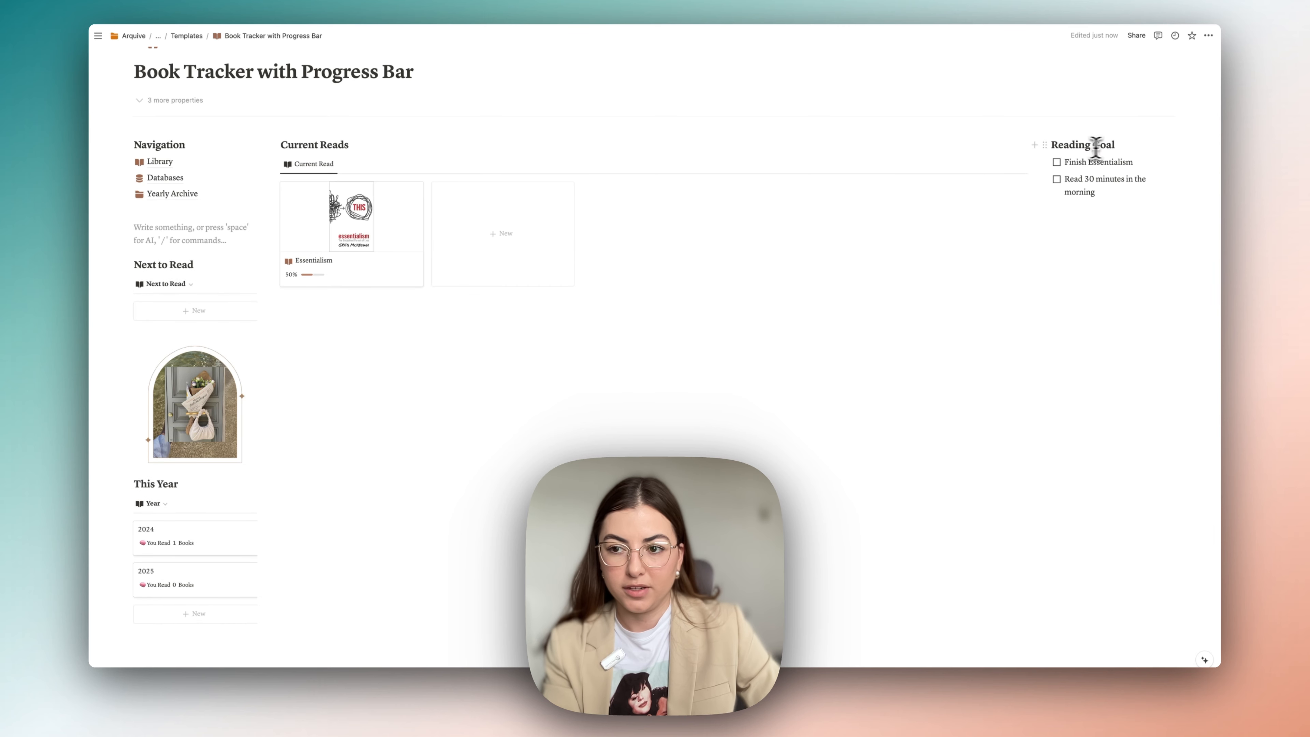
# - Insert the line-art image of an open book, cup and glasses beneath the Reading Goal heading, and widen its column slightly
pyautogui.click(1117, 146)
pyautogui.press('Return')
pyautogui.write('/im')
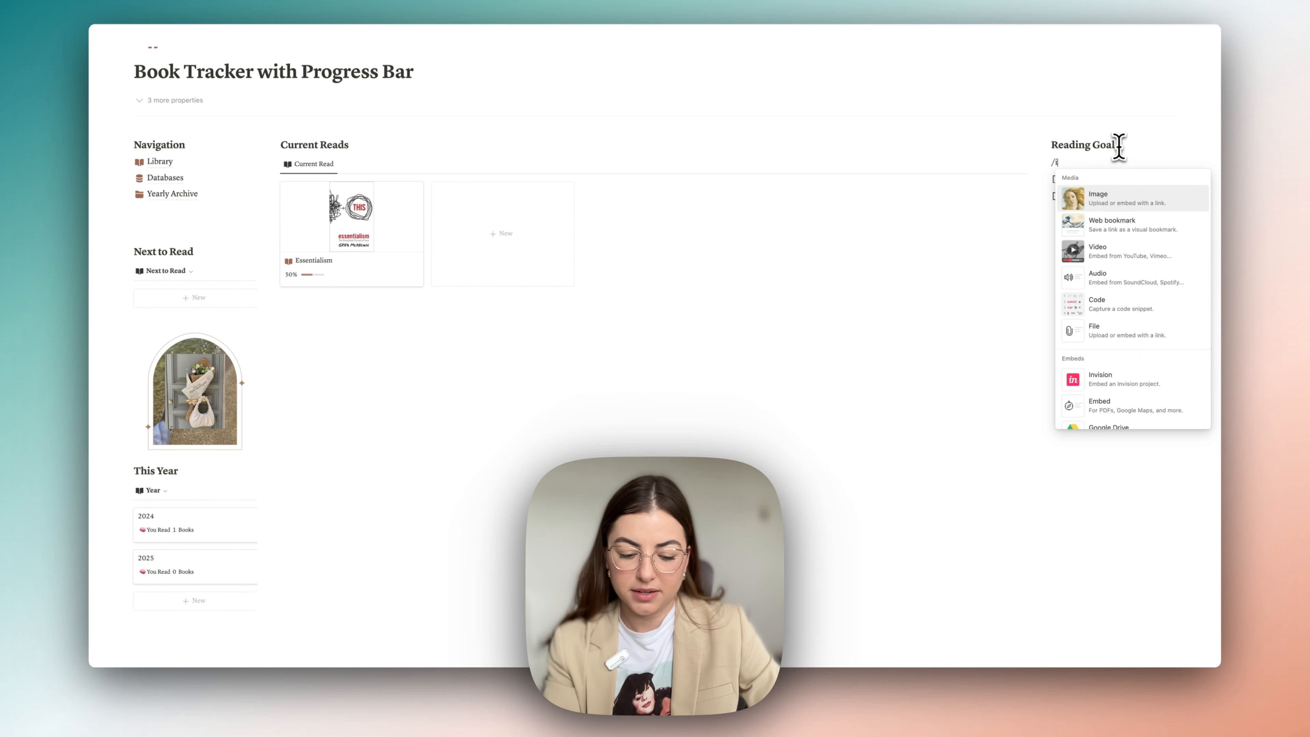
pyautogui.click(1112, 200)
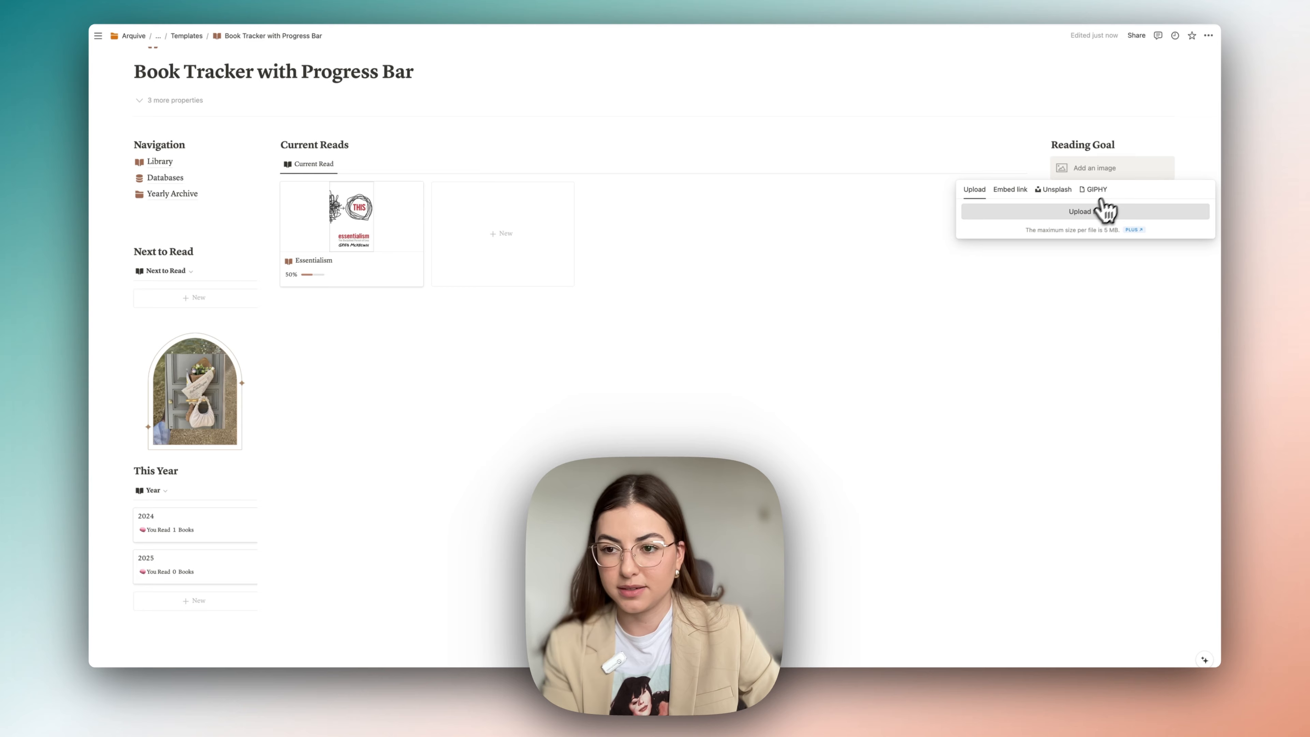
pyautogui.click(1061, 214)
pyautogui.doubleClick(805, 279)
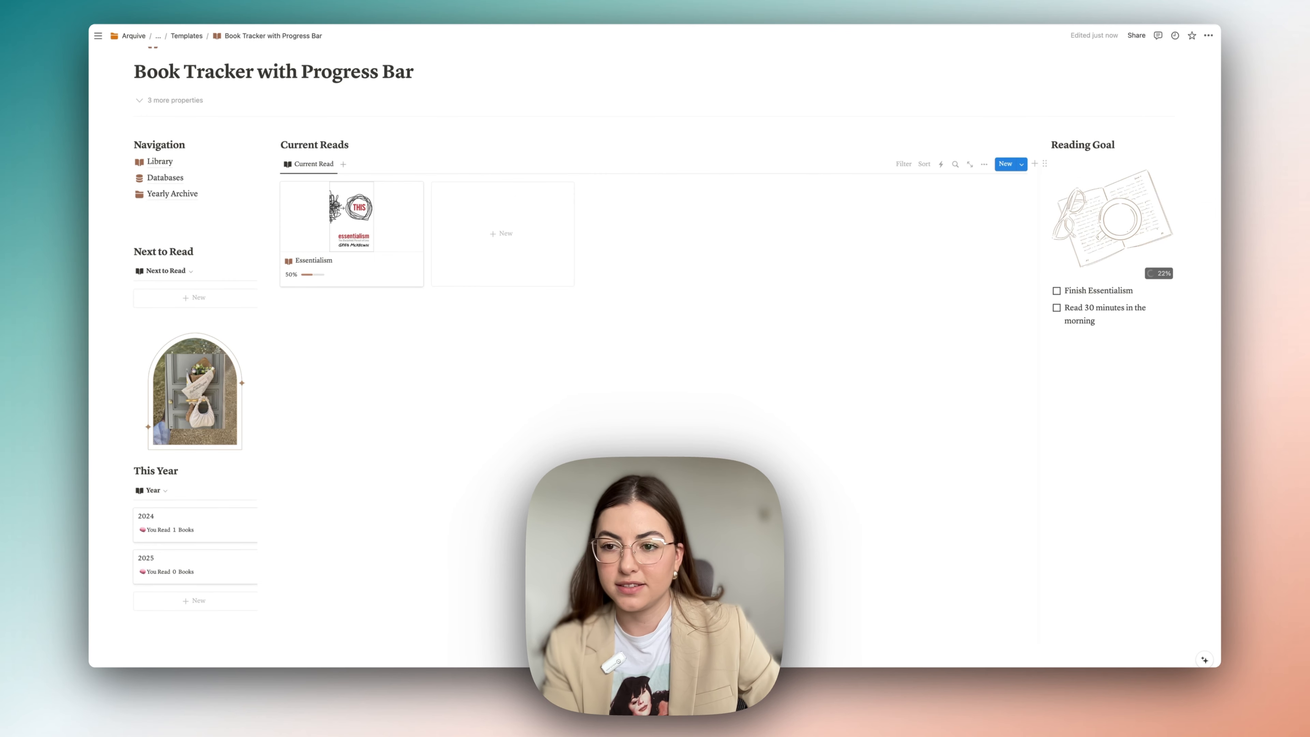
pyautogui.moveTo(1029, 263); pyautogui.dragTo(1009, 266)
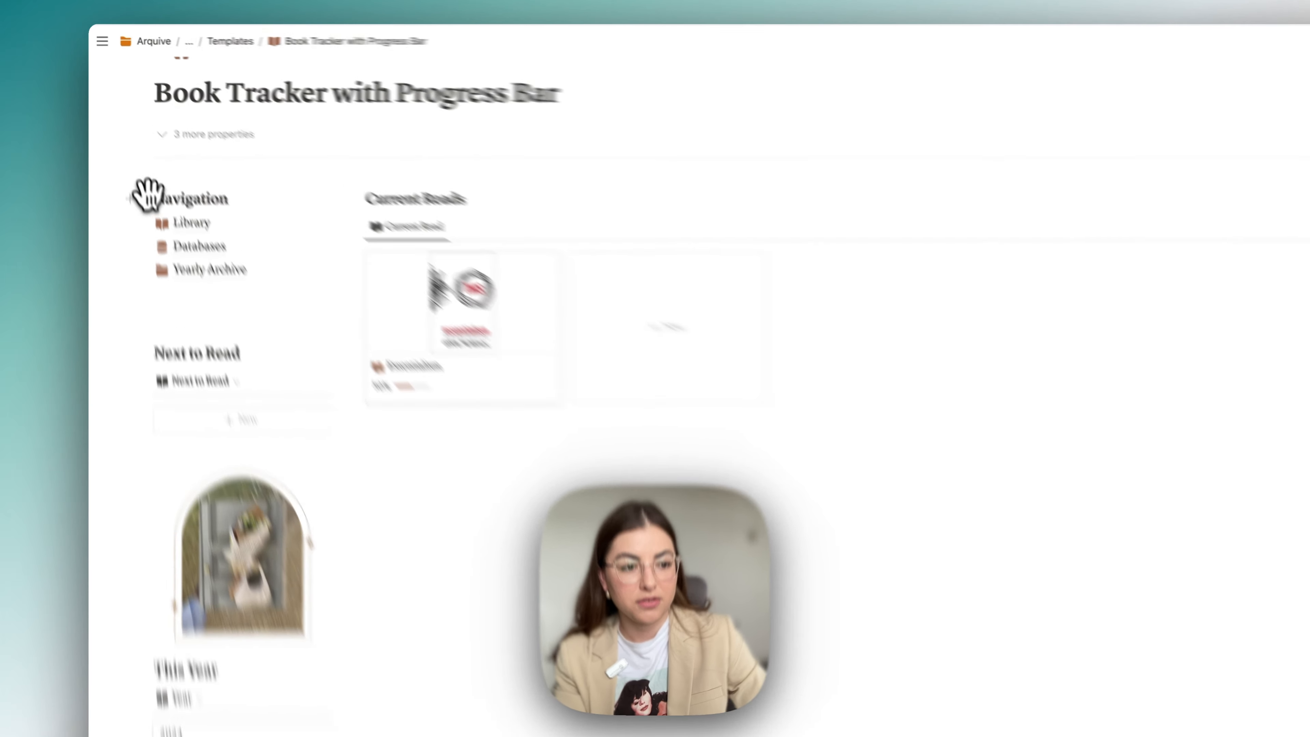
# - Change the text color of the Navigation, Current Reads, Reading Goal, Next to Read and This Year headings to brown
pyautogui.click(127, 144)
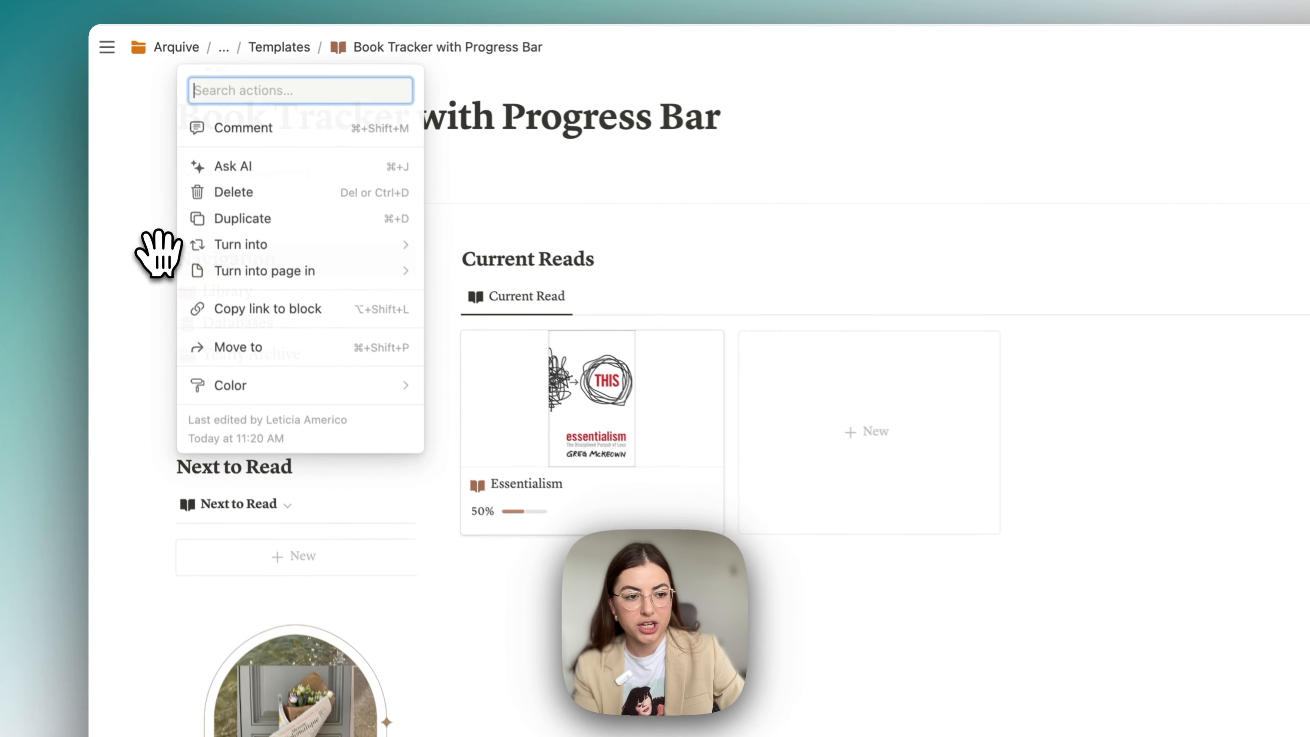
pyautogui.moveTo(160, 213)
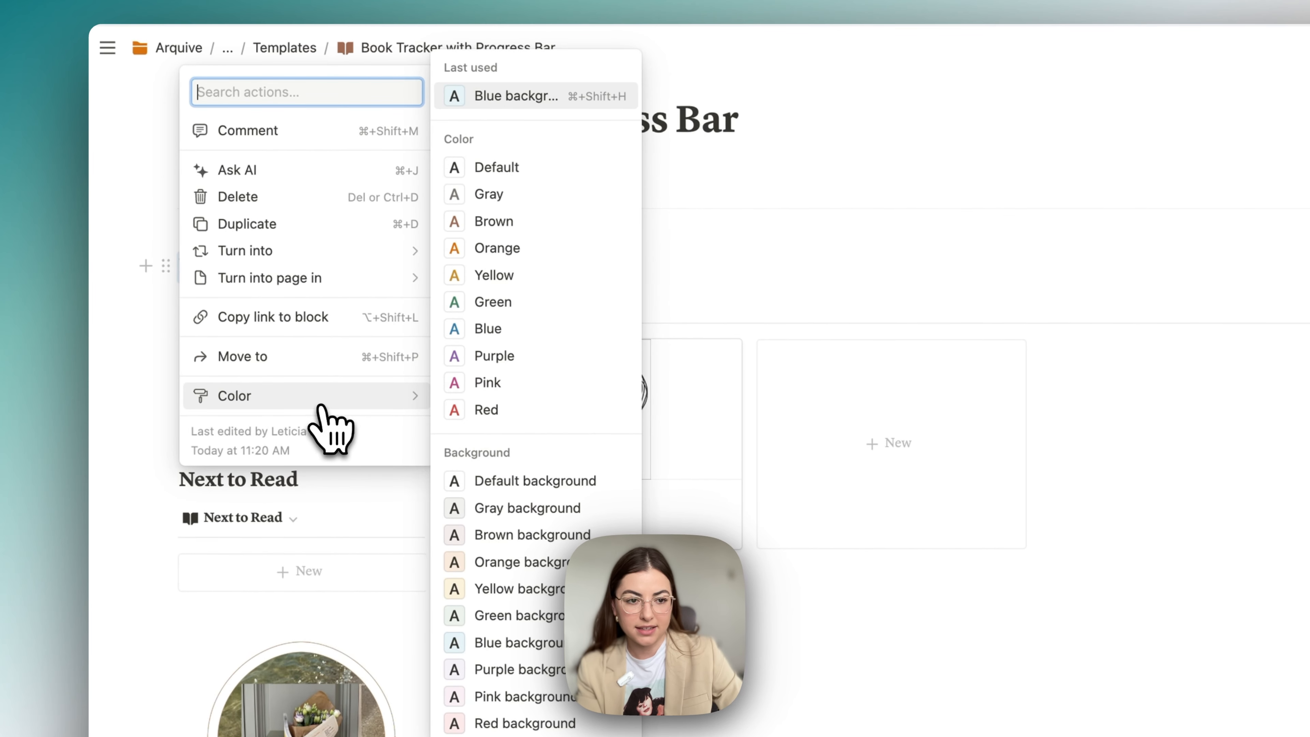
pyautogui.click(502, 231)
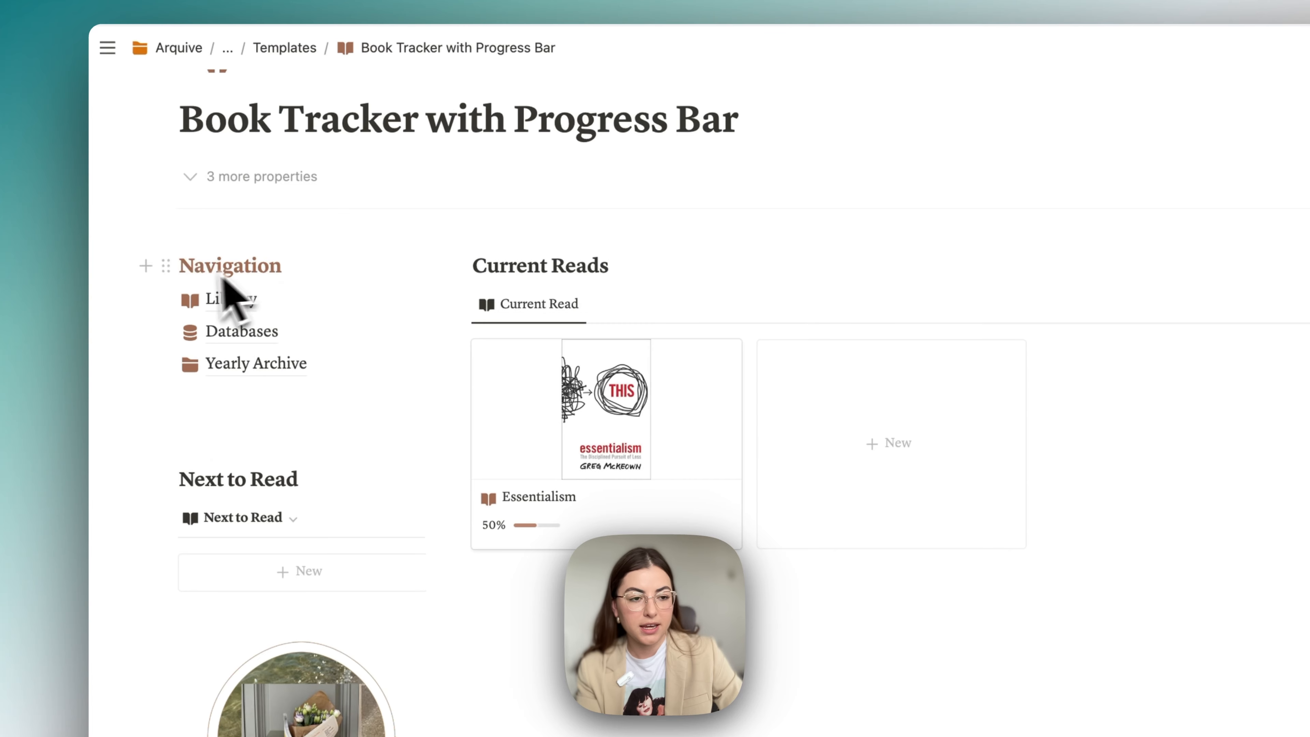
pyautogui.click(460, 265)
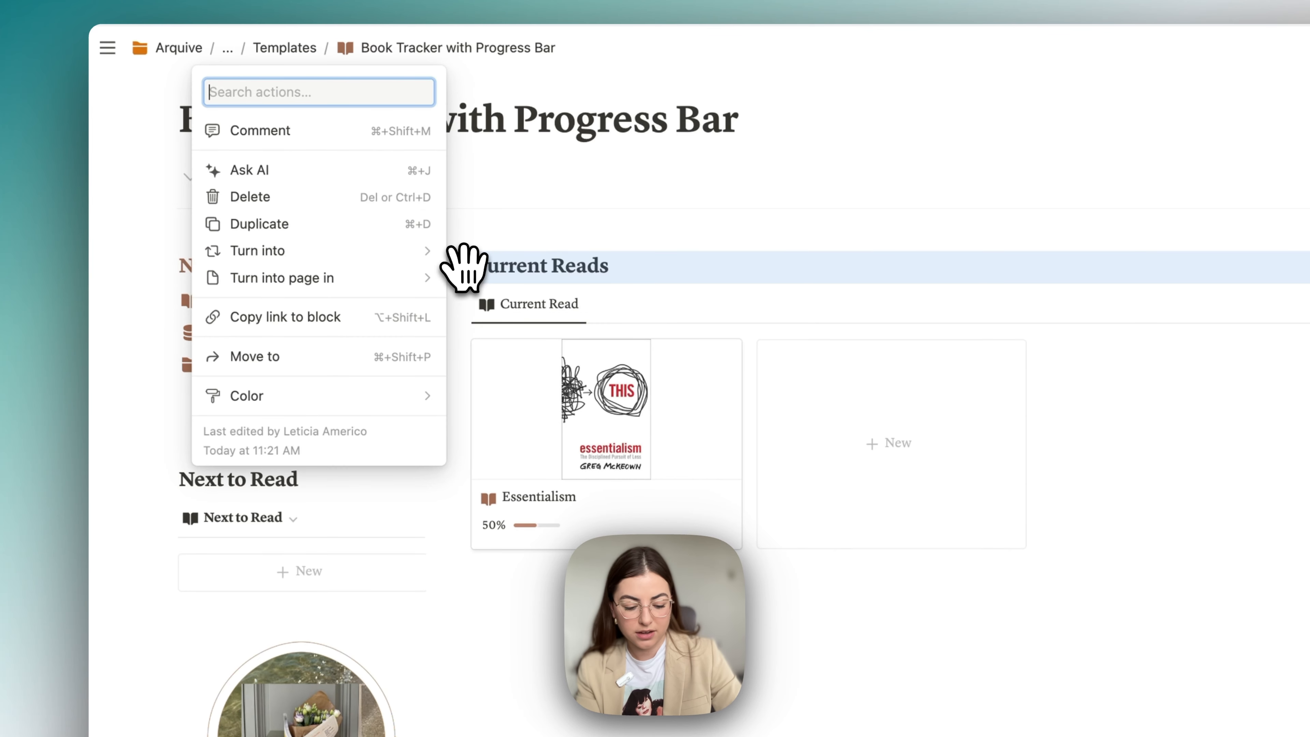
pyautogui.press('super+shift+h')
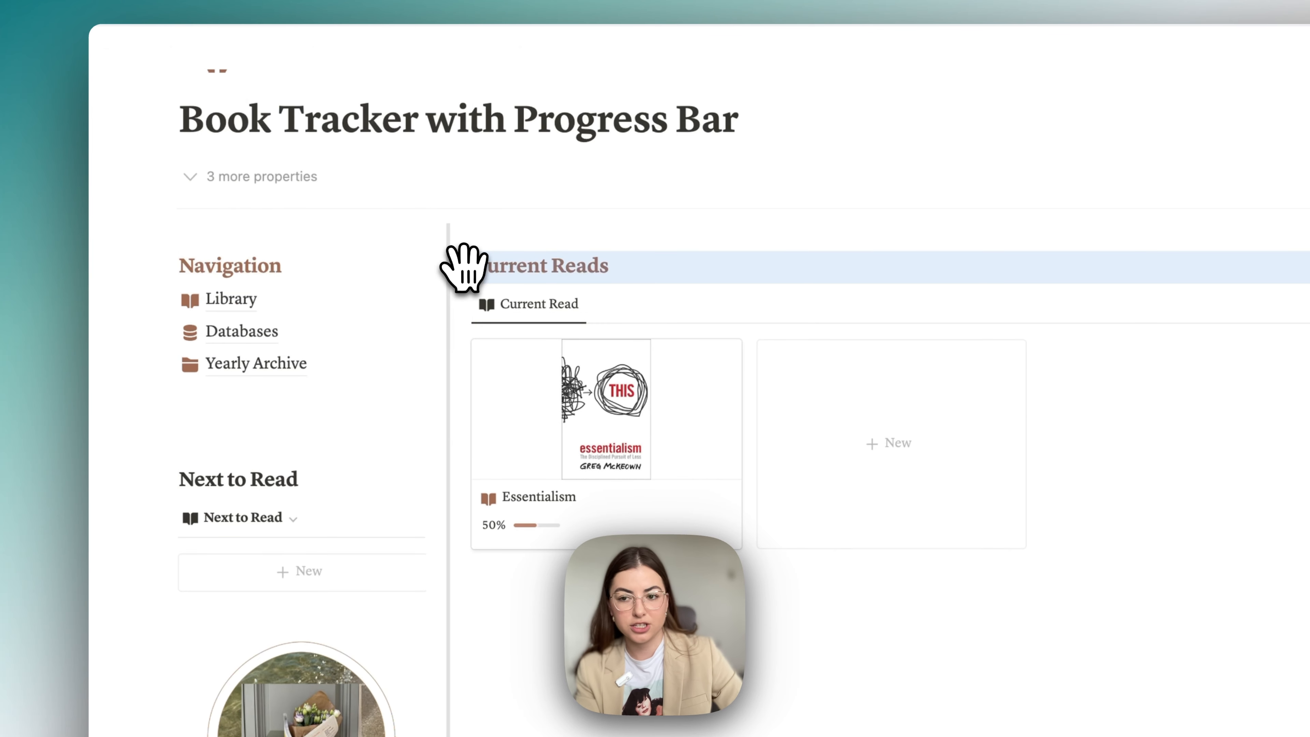
pyautogui.click(958, 265)
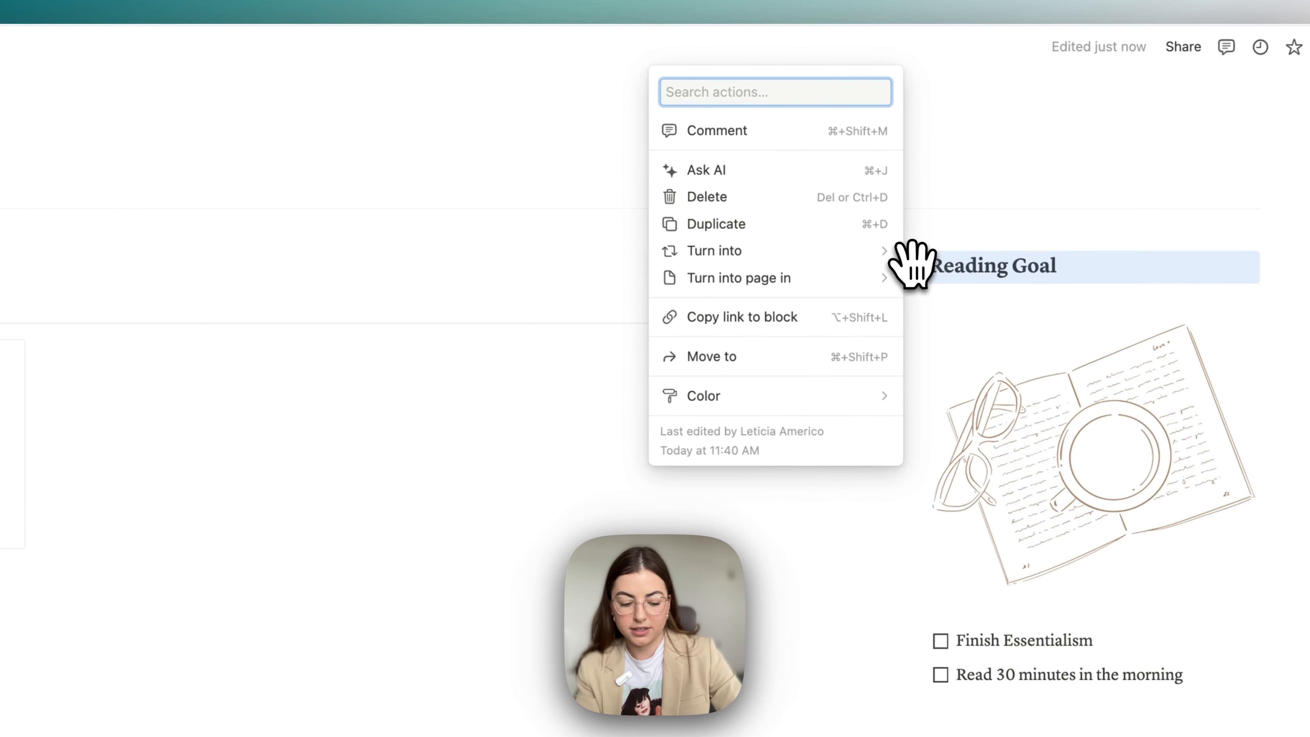
pyautogui.press('super+shift+h')
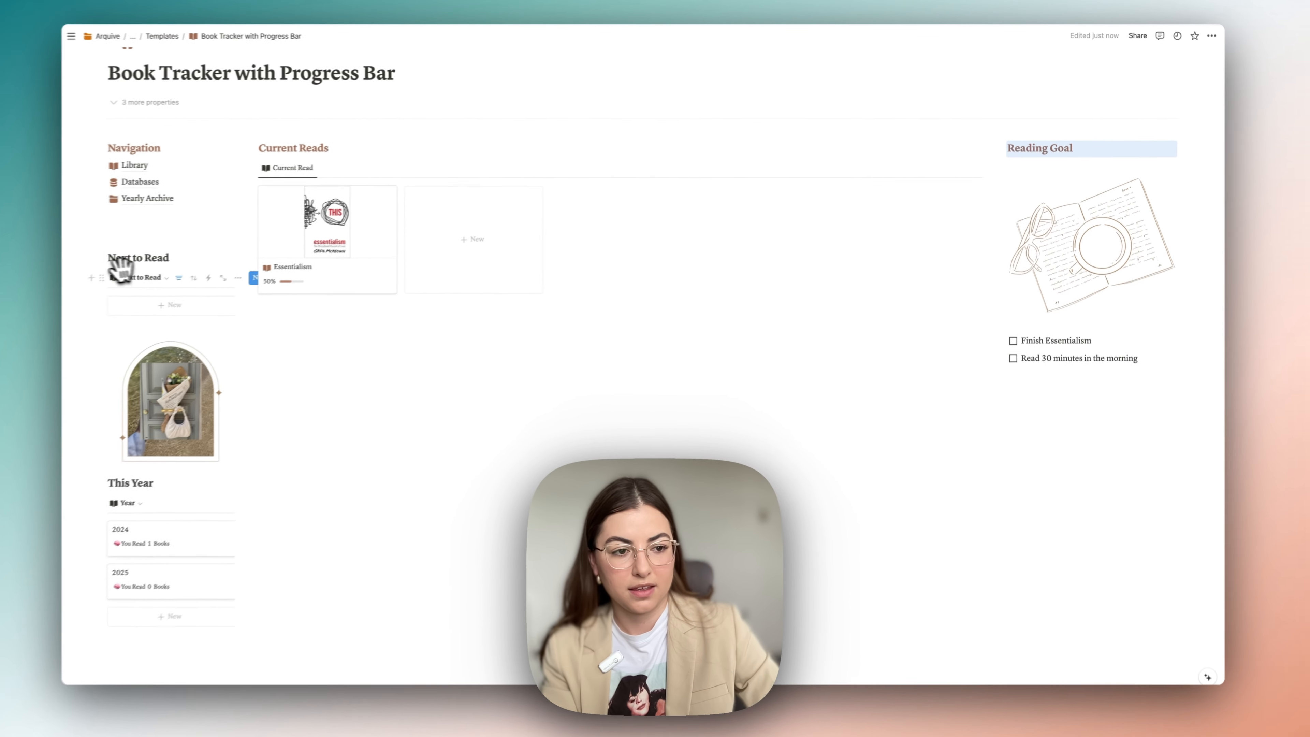
pyautogui.click(129, 253)
pyautogui.press('super+shift+h')
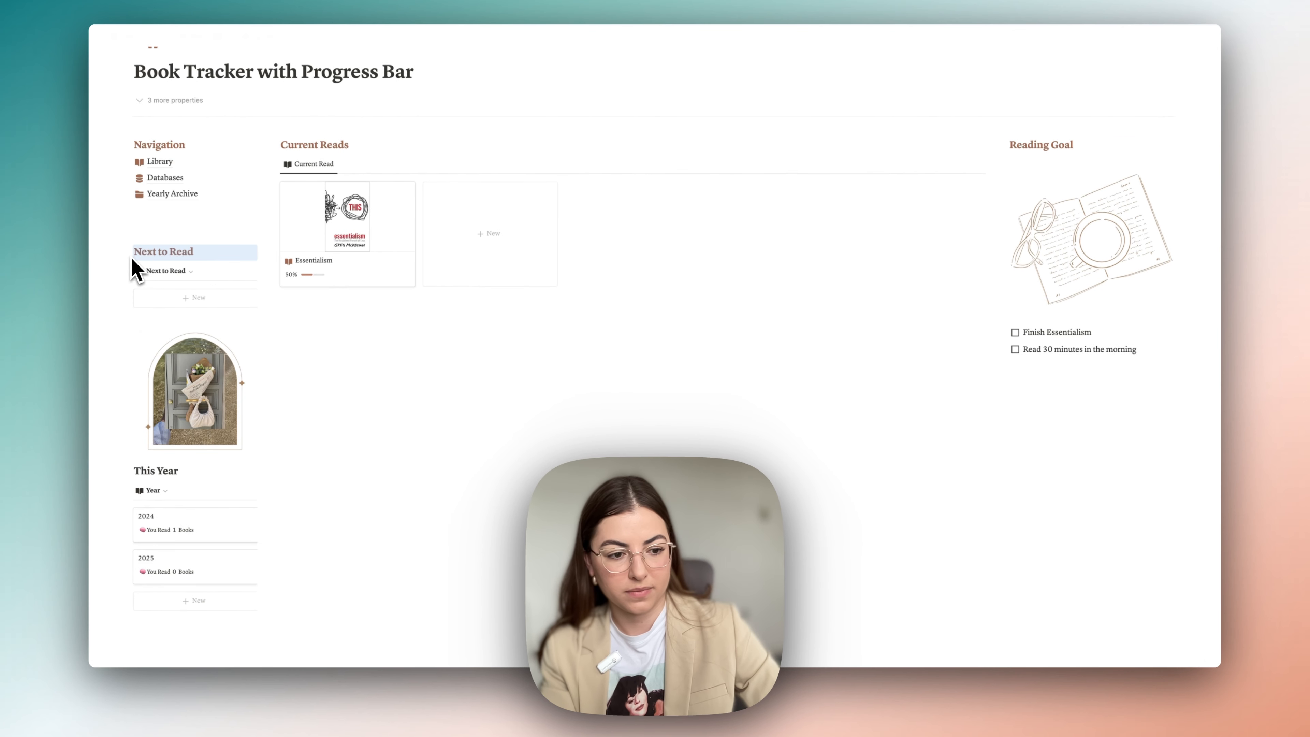
pyautogui.click(124, 472)
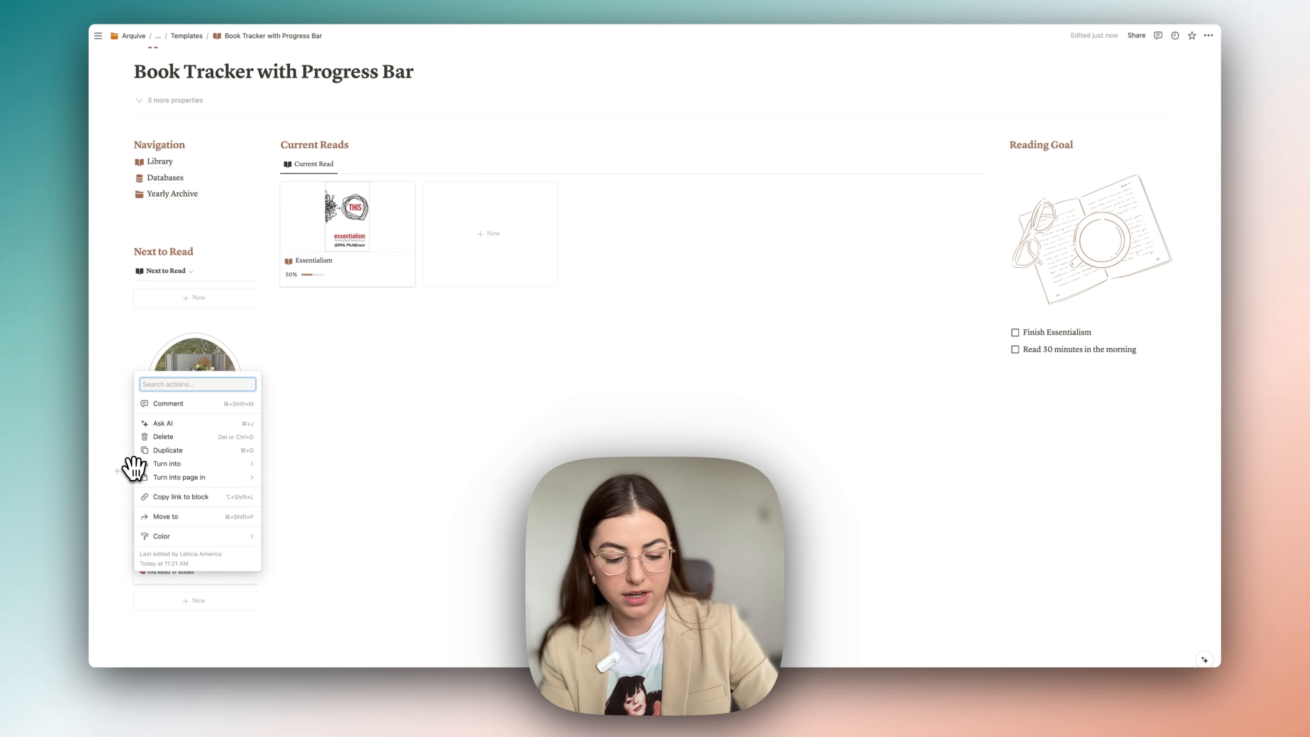
pyautogui.press('super+shift+h')
# - Delete the empty equation block below the Current Reads gallery and insert a fresh block equation there
pyautogui.click(356, 522)
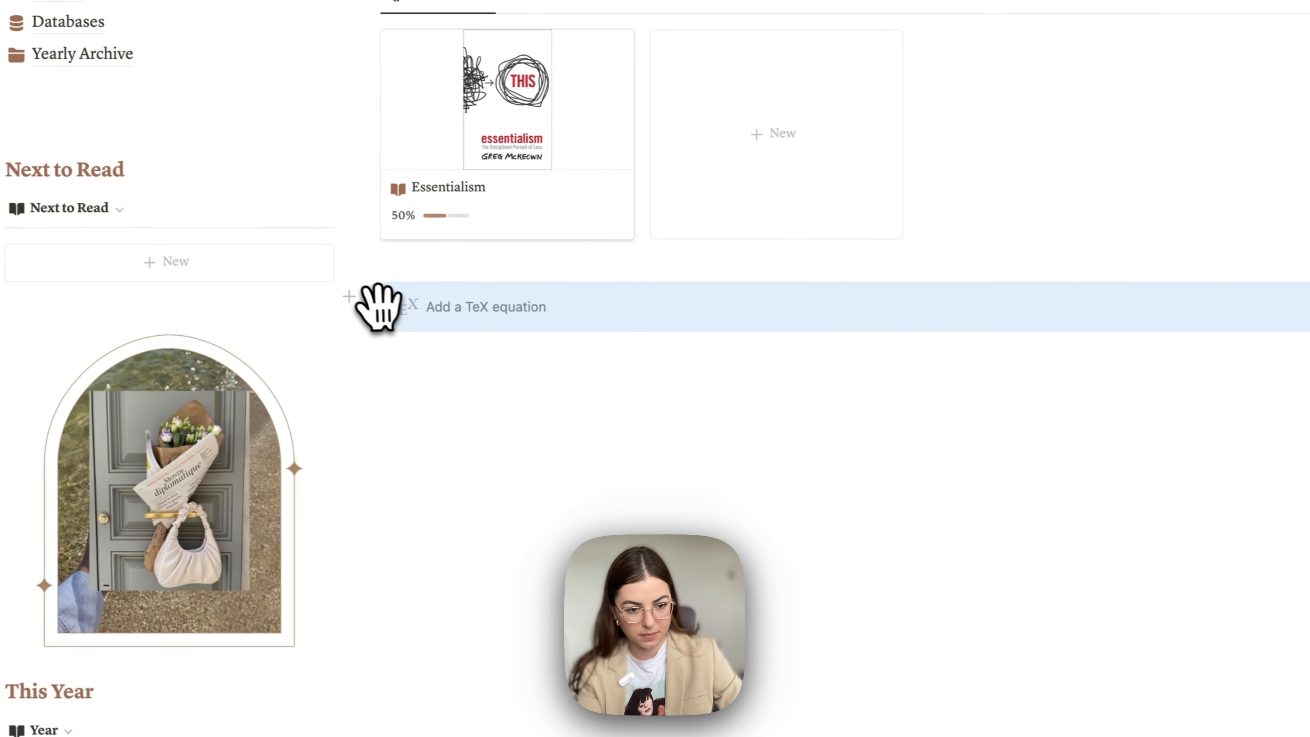
pyautogui.click(373, 299)
pyautogui.press('Delete')
pyautogui.click(471, 328)
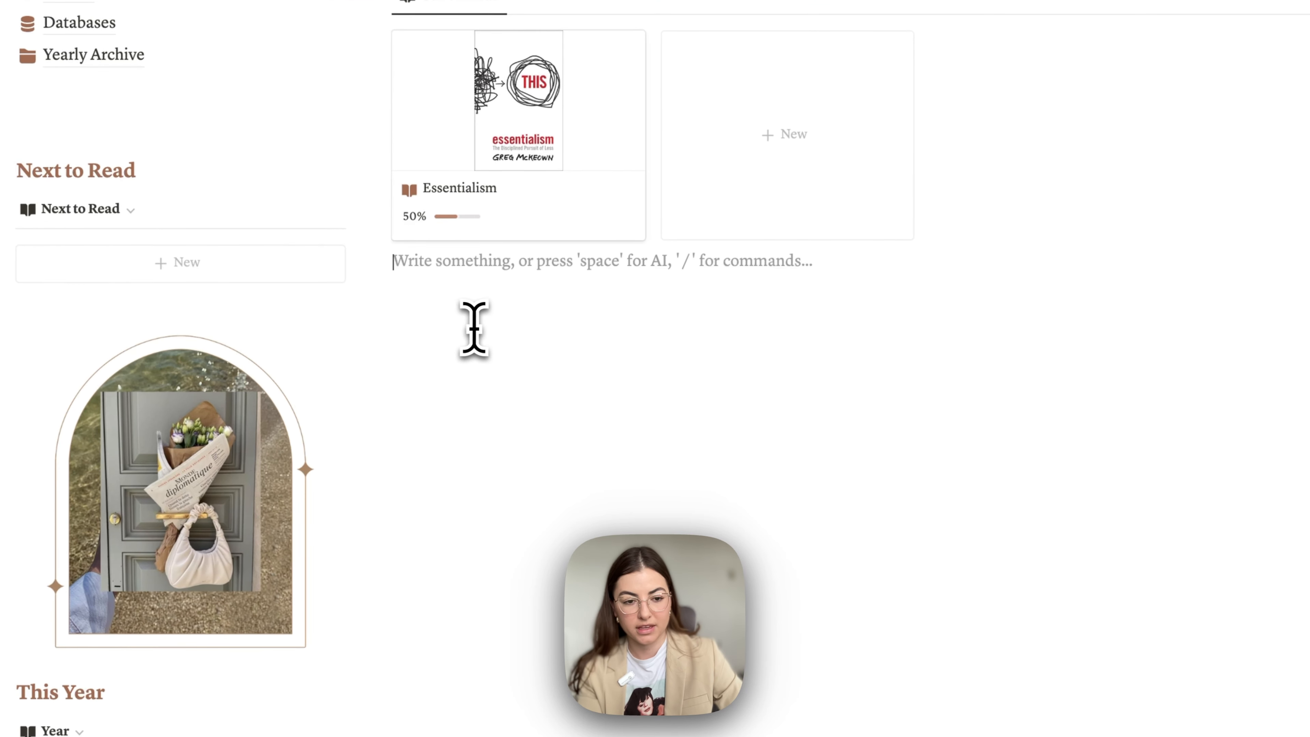
pyautogui.write('/e')
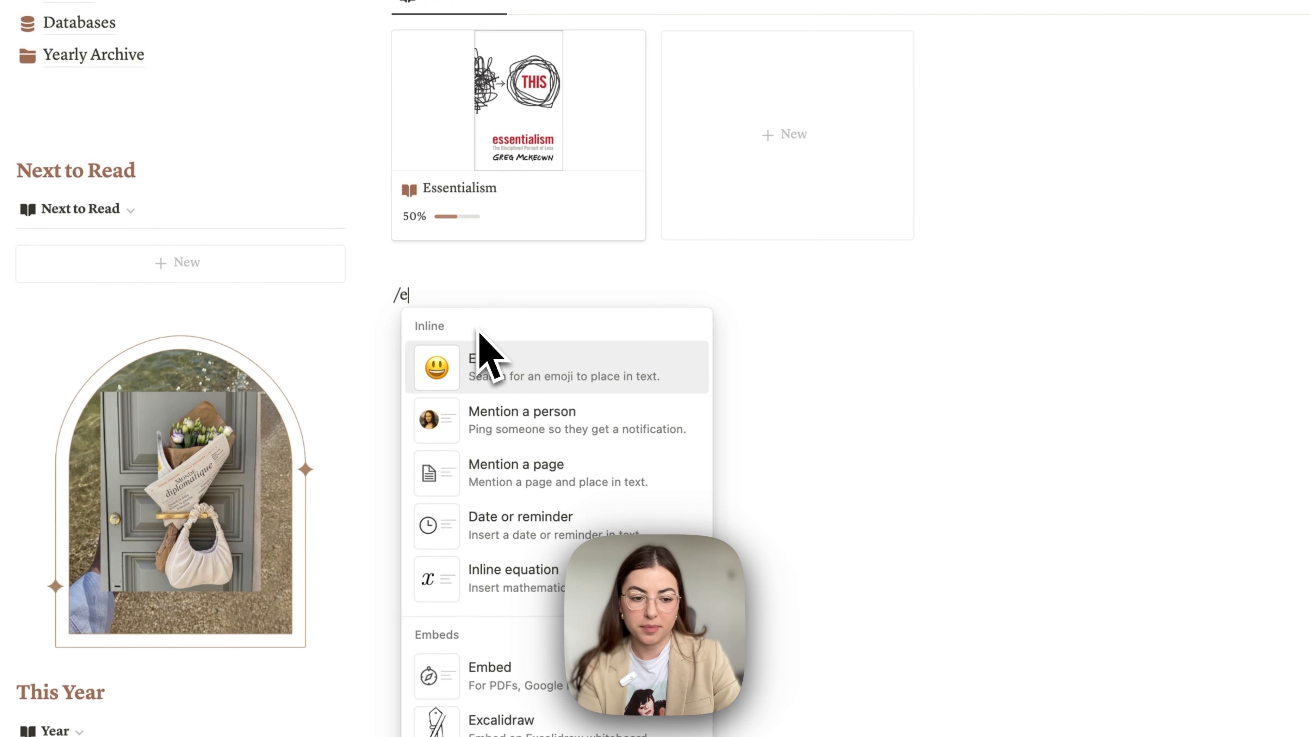
pyautogui.write('qu')
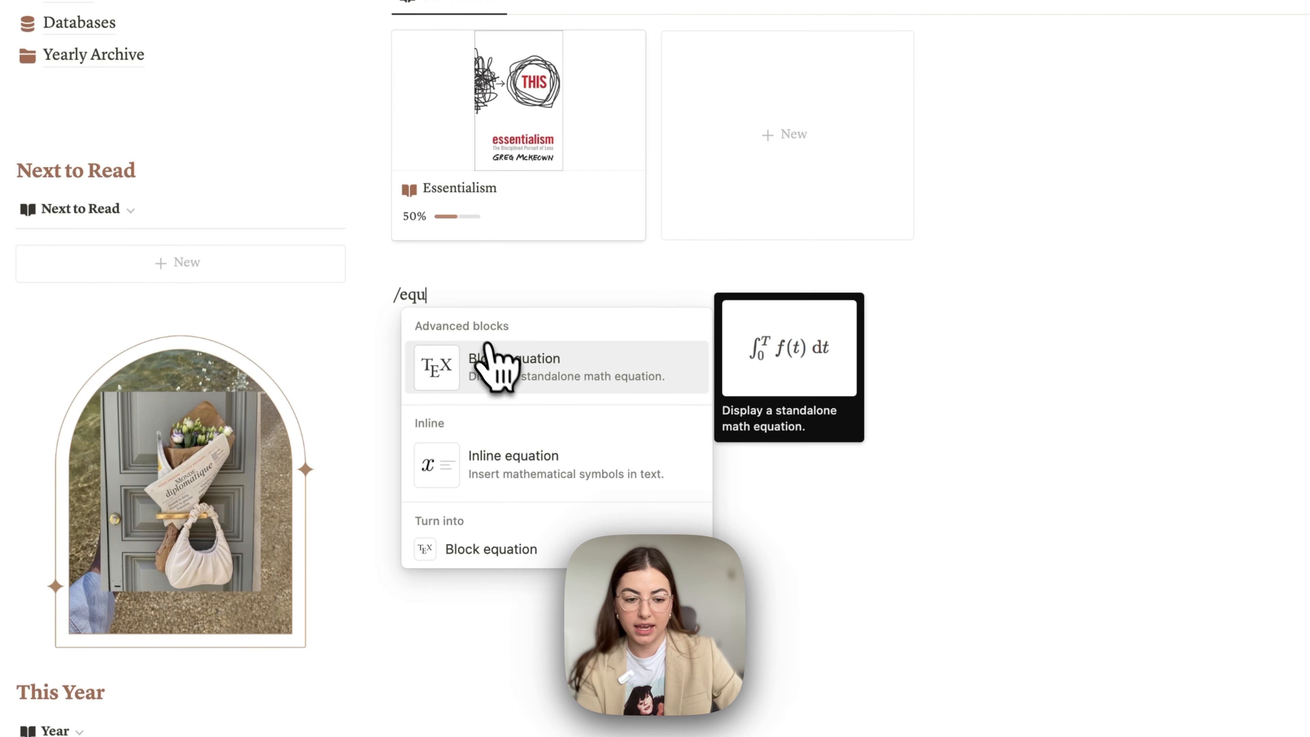
pyautogui.click(496, 367)
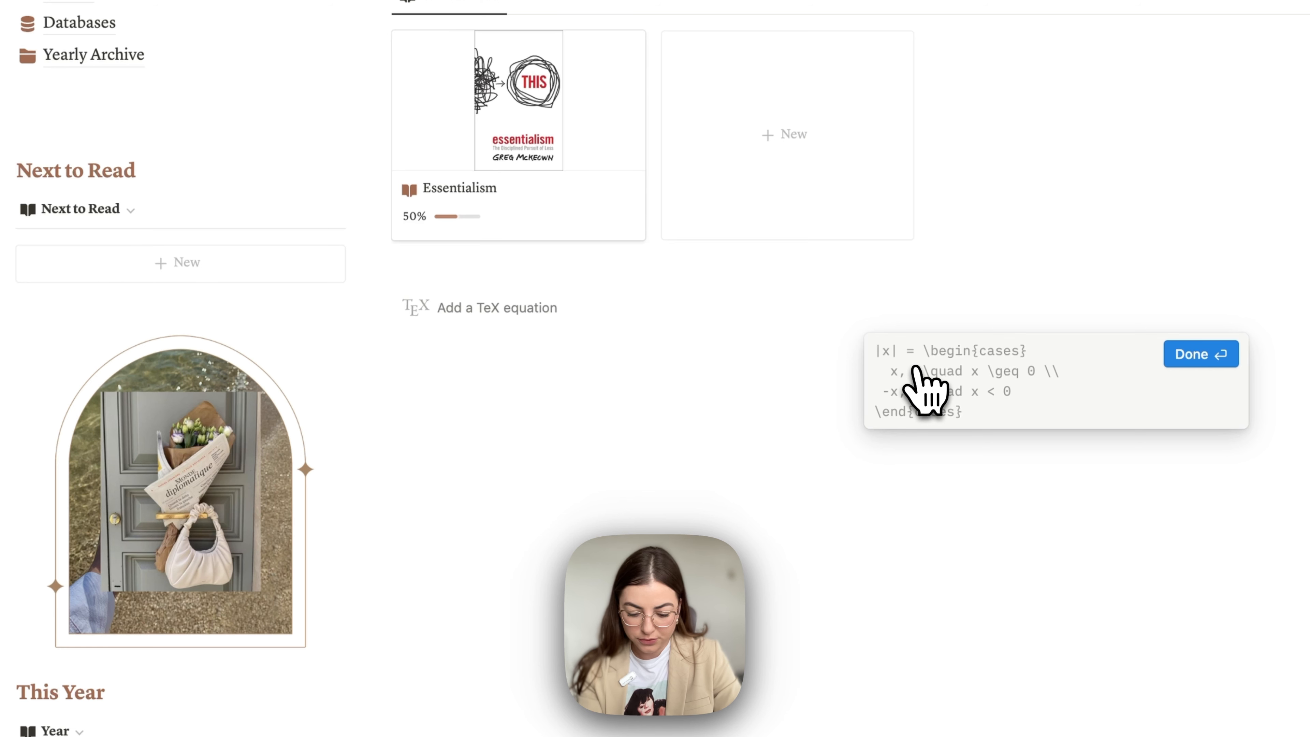
# - Enter \color{A88462}\rule{7000px}{2px} as the block equation's content to draw a brown divider line
pyautogui.write('\\')
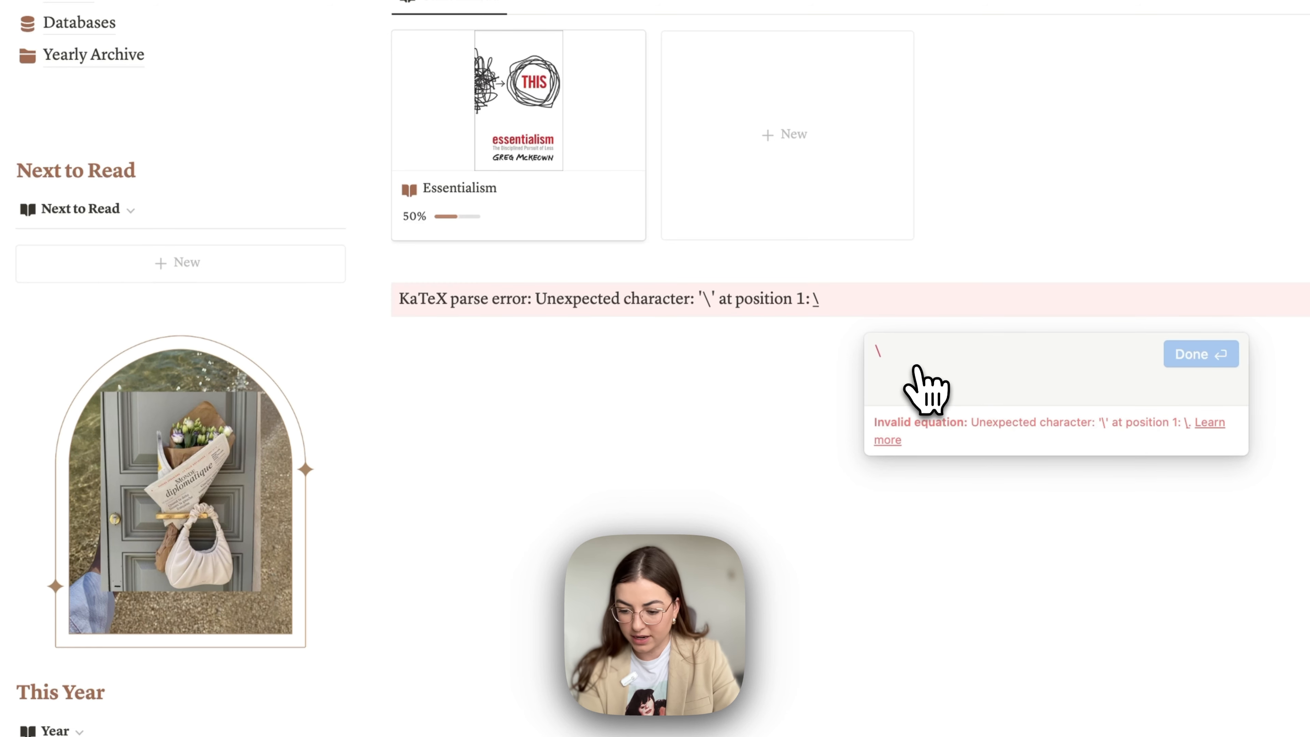
pyautogui.write('color{A884')
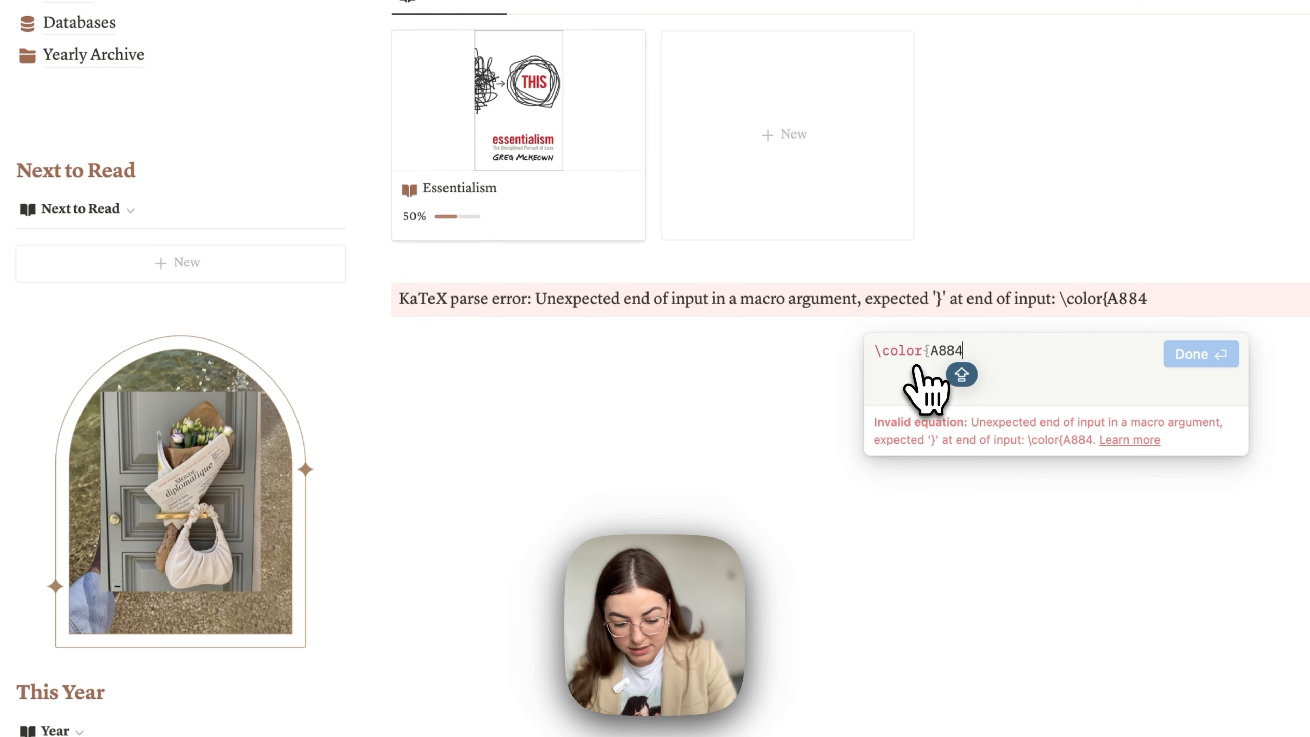
pyautogui.write('62}')
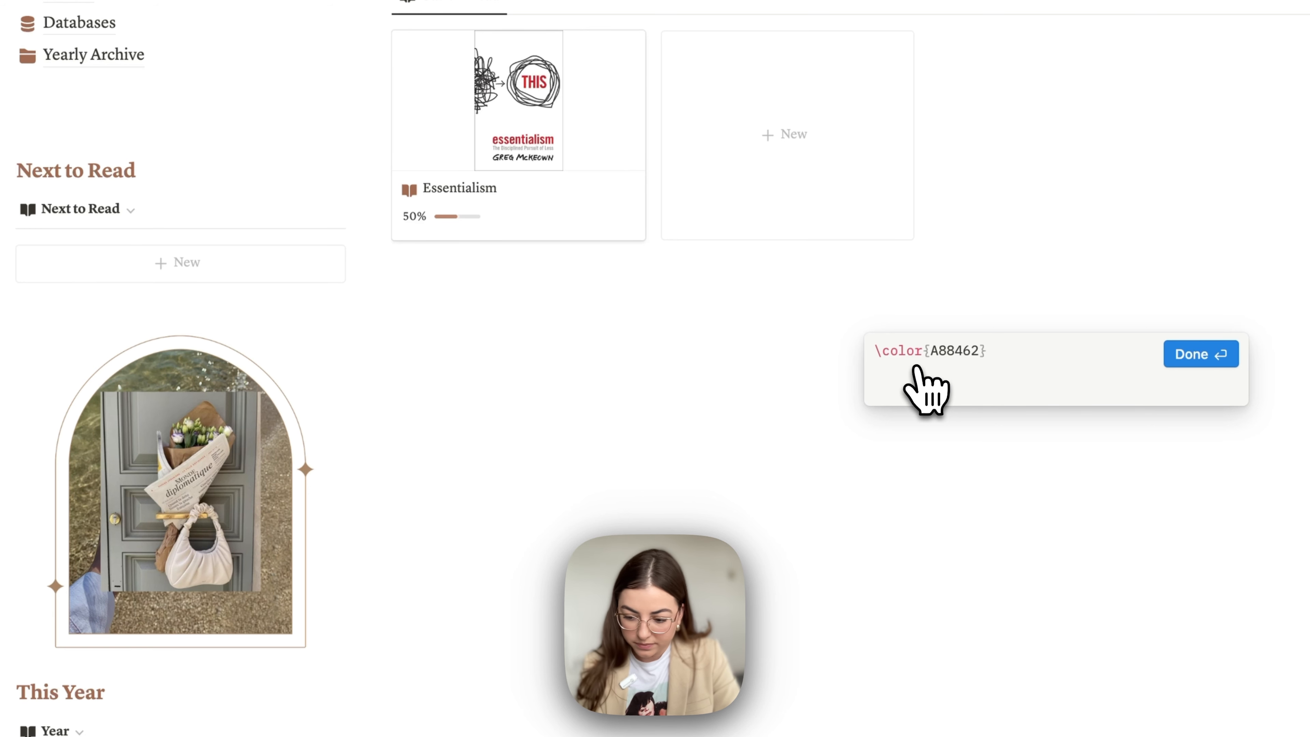
pyautogui.write('\\')
pyautogui.write('rul')
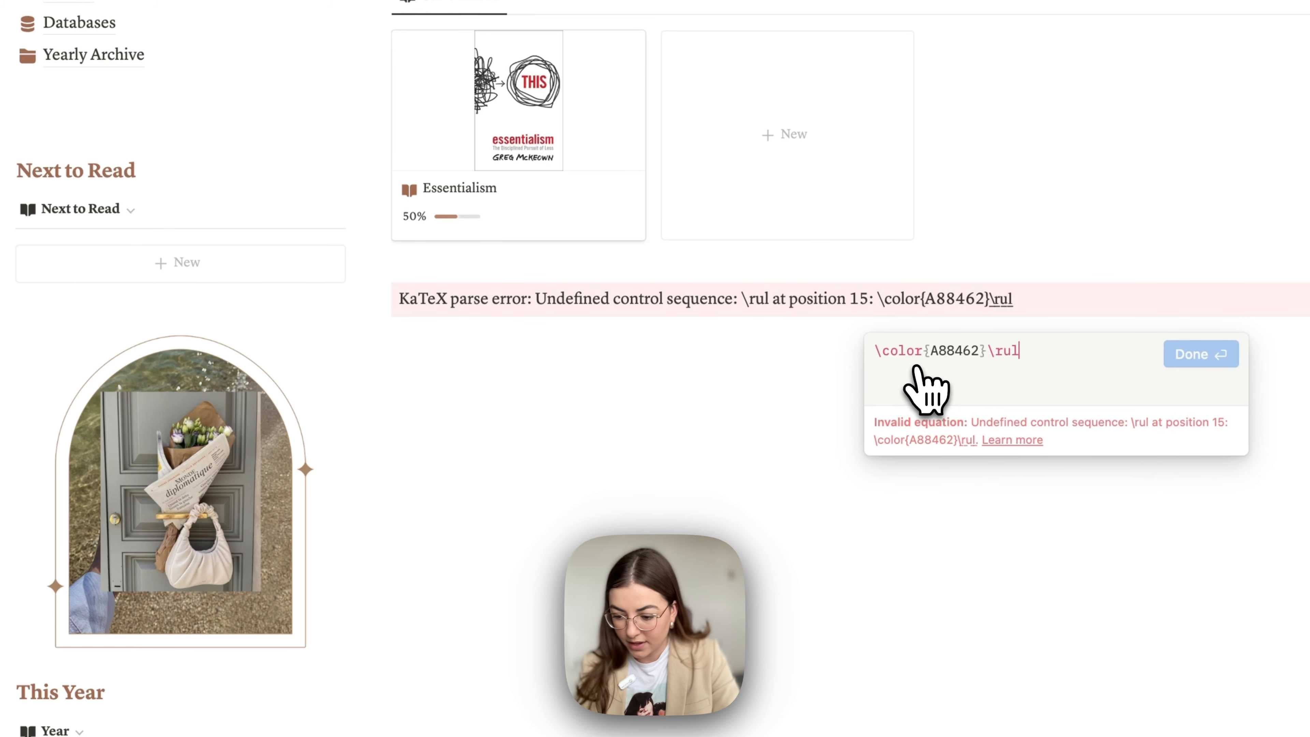
pyautogui.write('e{7000')
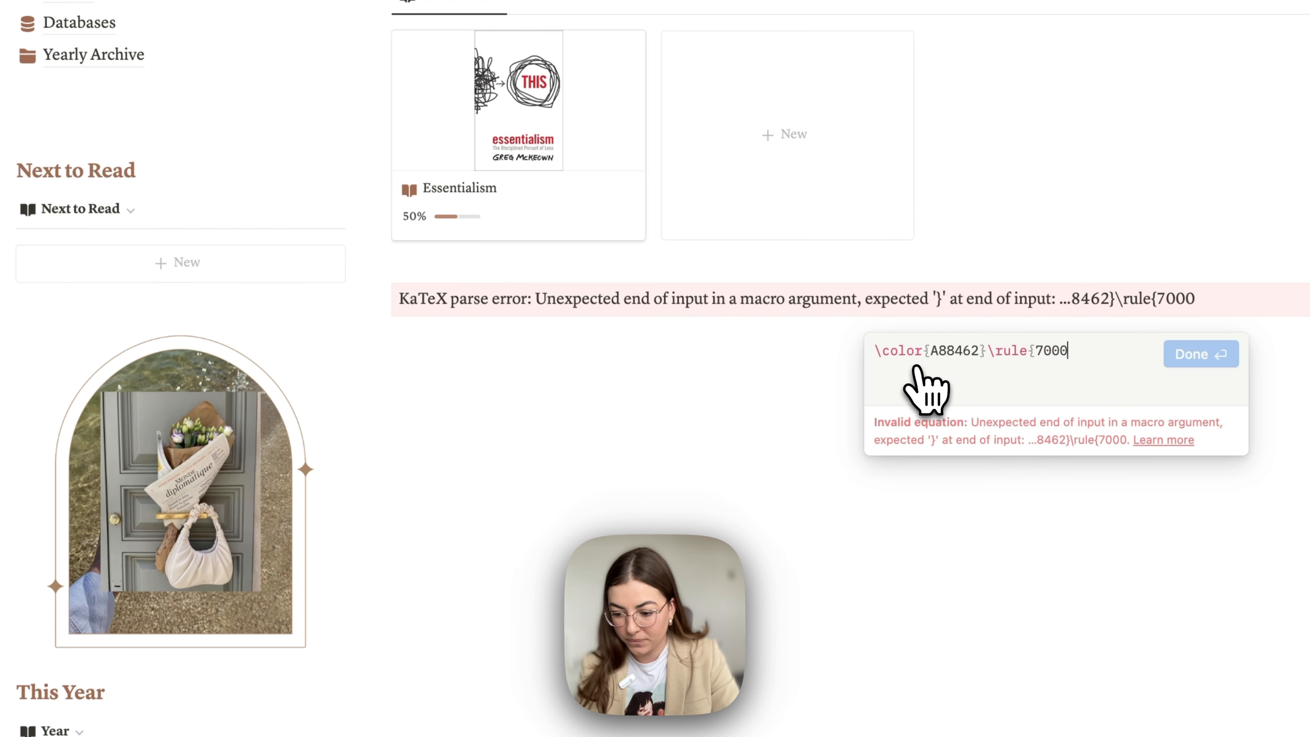
pyautogui.write('px}')
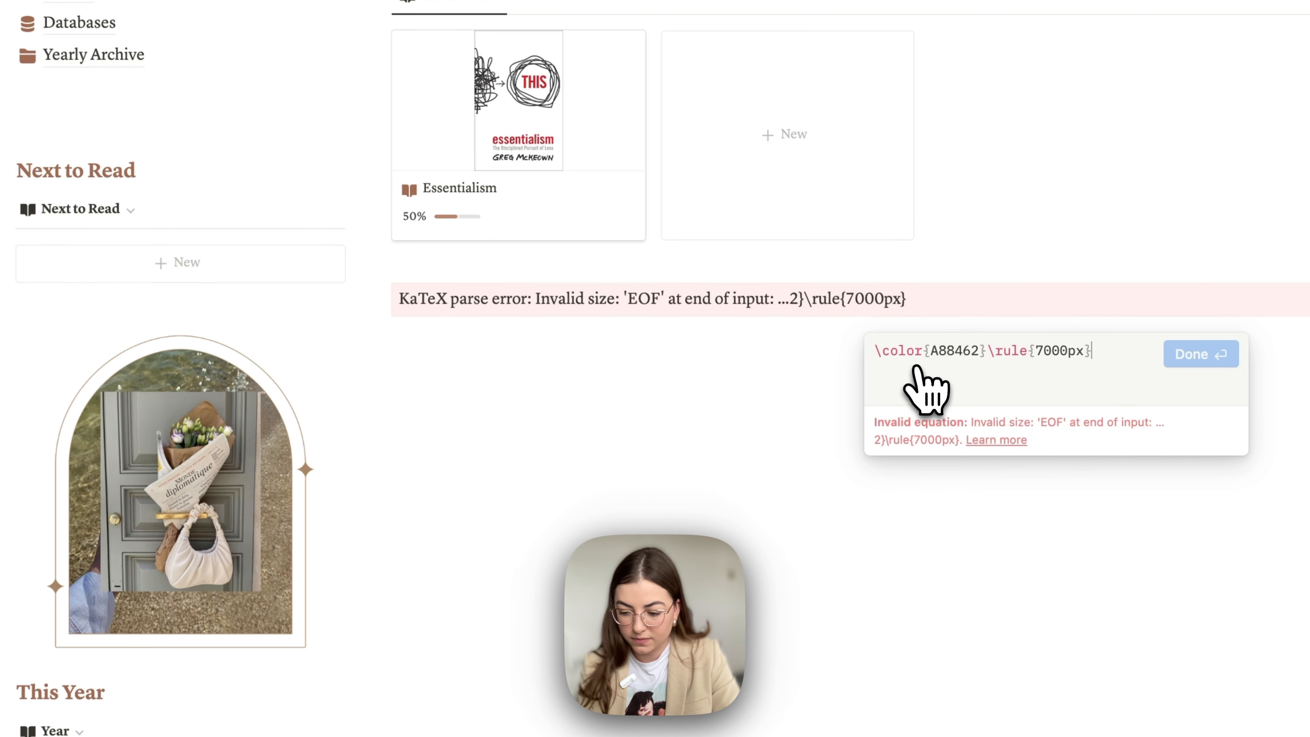
pyautogui.write('{2p')
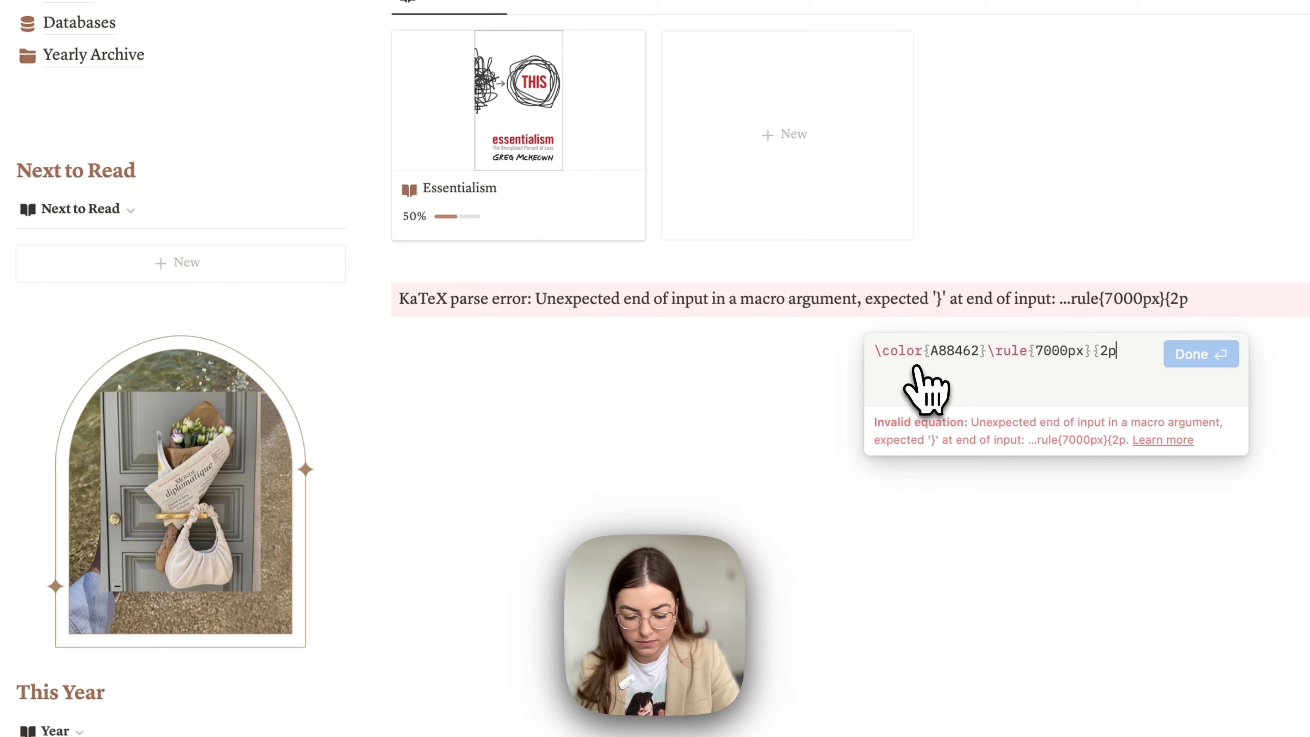
pyautogui.write('x}')
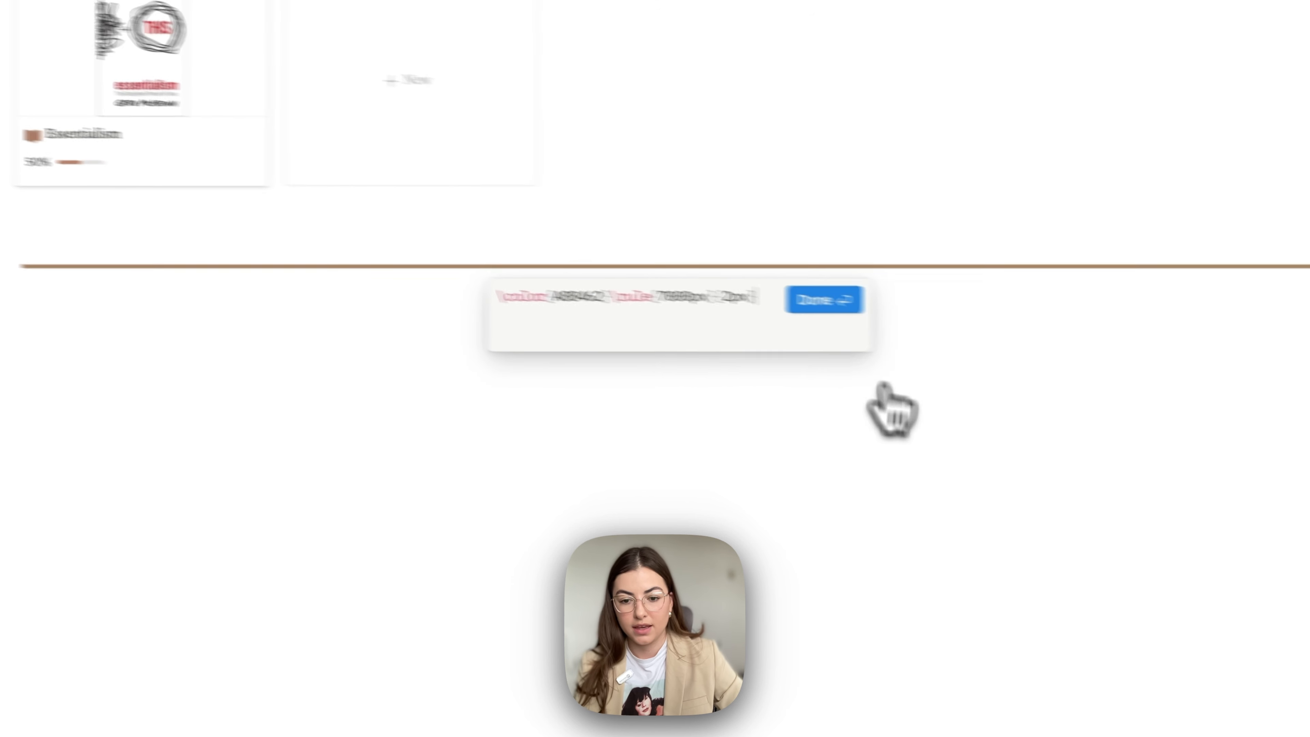
# - Try other thicknesses for the divider rule, settle on 4px and save the equation
pyautogui.click(637, 276)
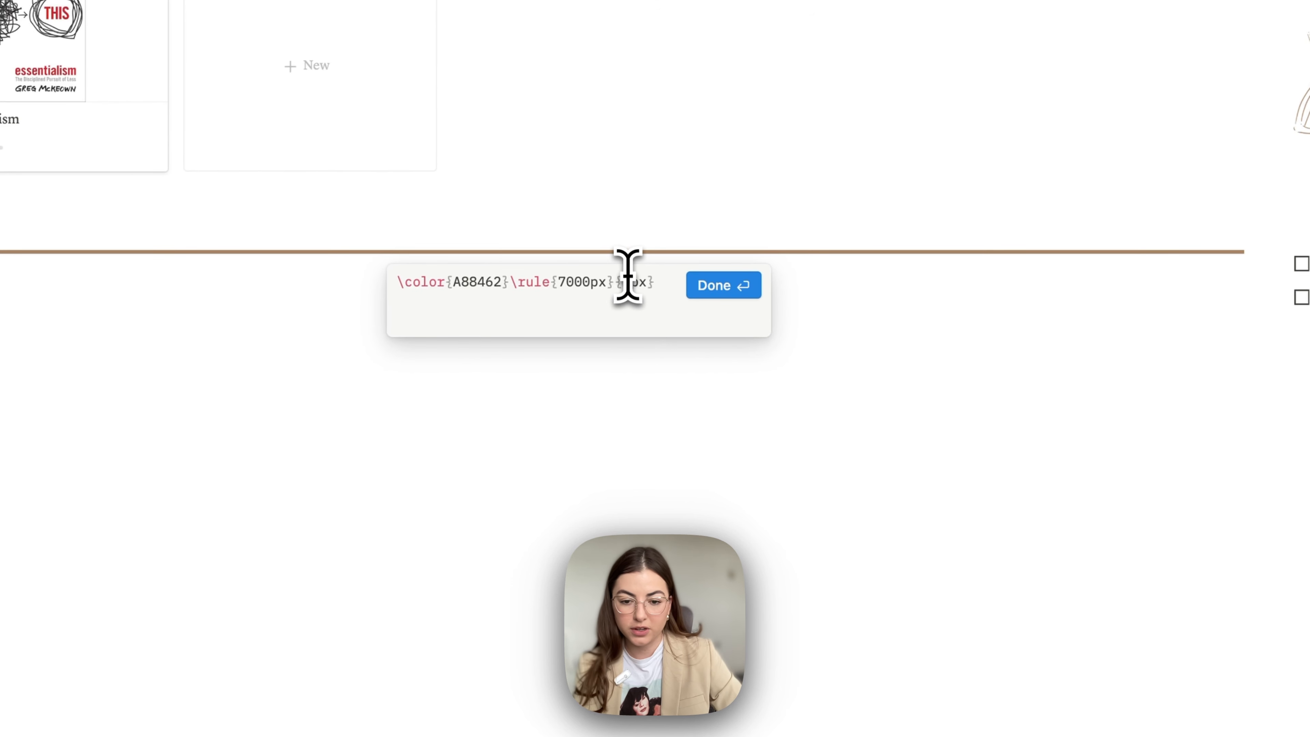
pyautogui.press('BackSpace')
pyautogui.write('2')
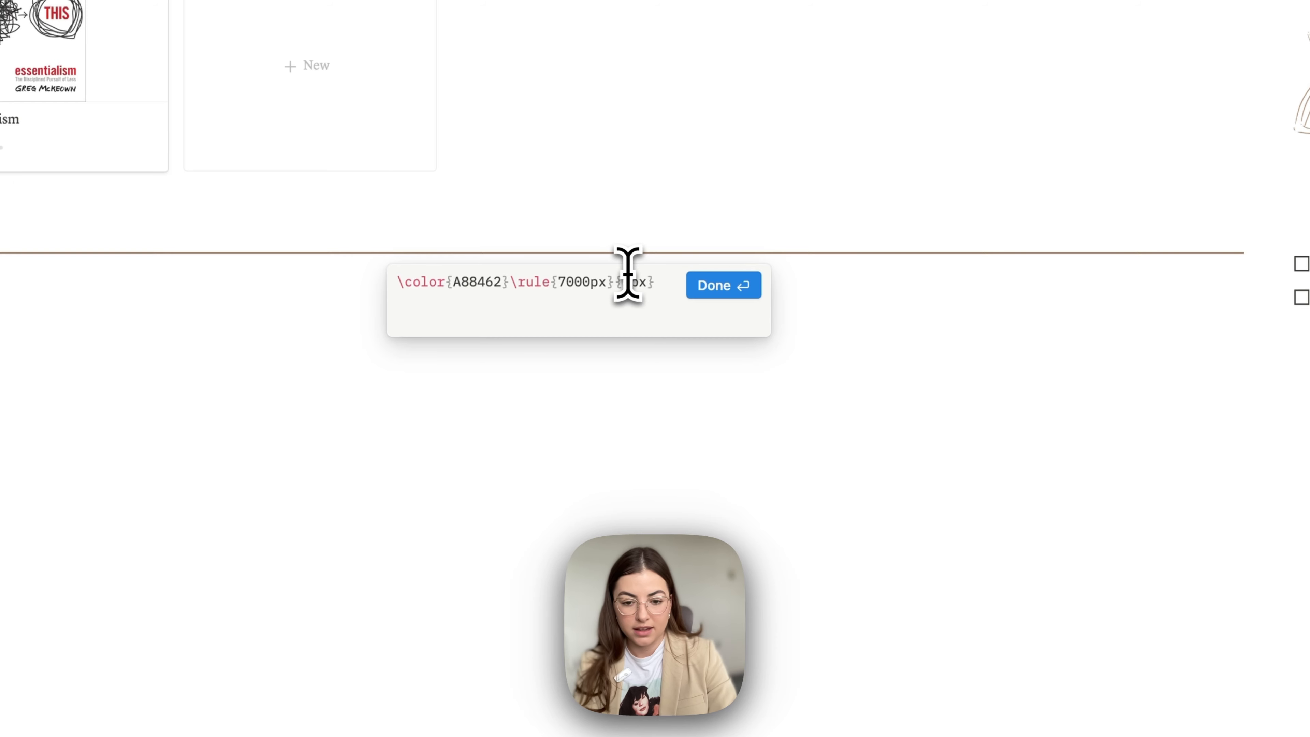
pyautogui.press('BackSpace')
pyautogui.write('2')
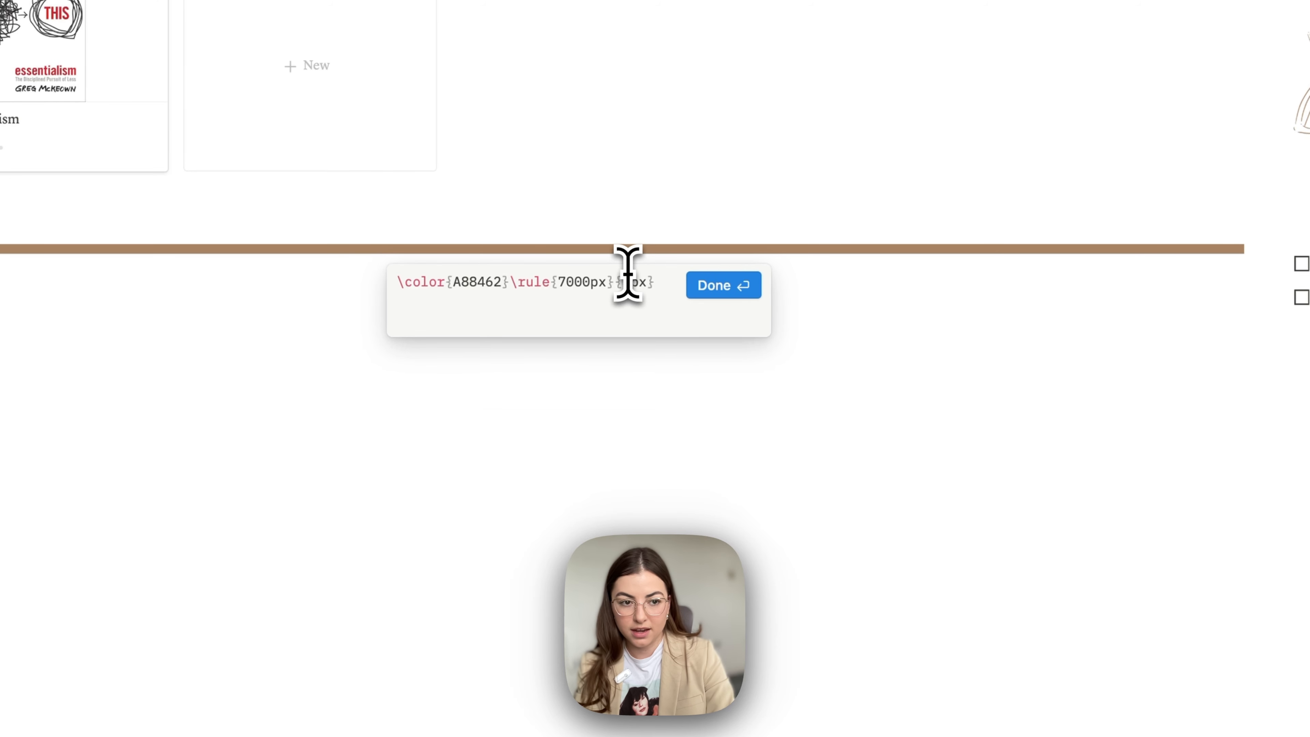
pyautogui.press('BackSpace')
pyautogui.write('2')
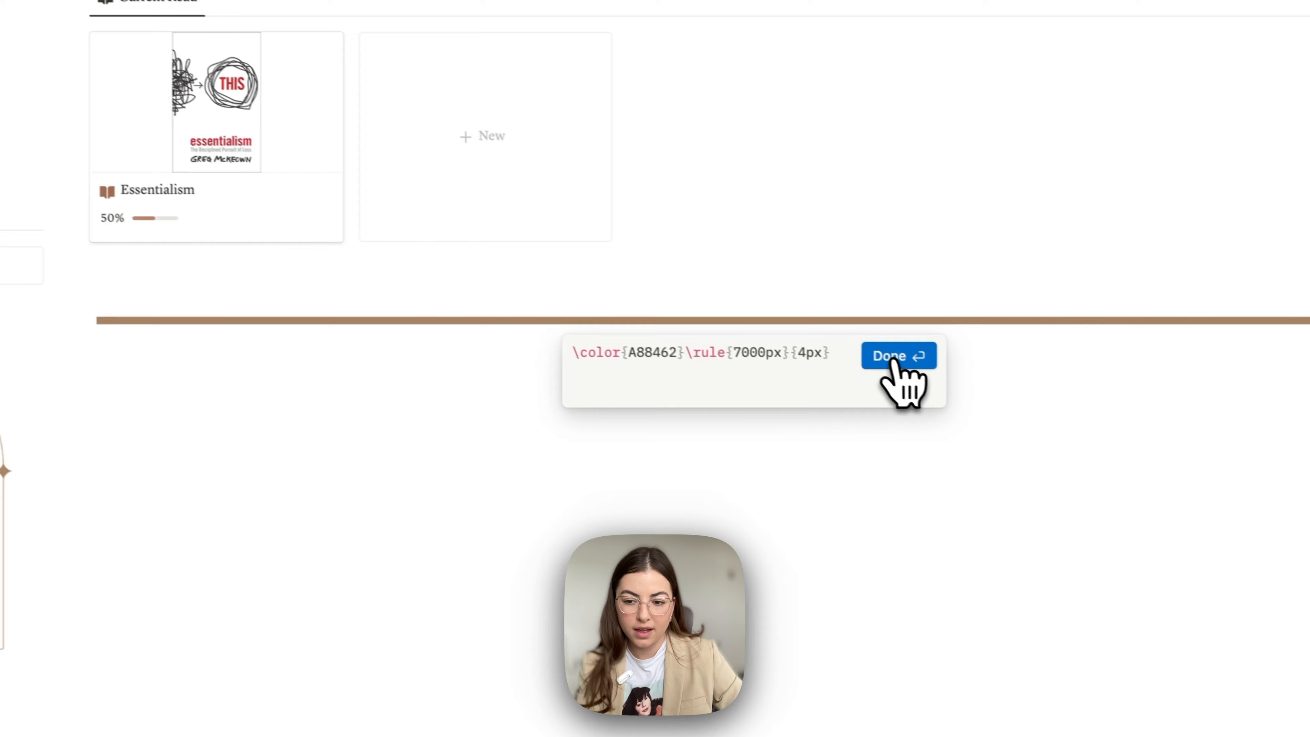
pyautogui.click(892, 359)
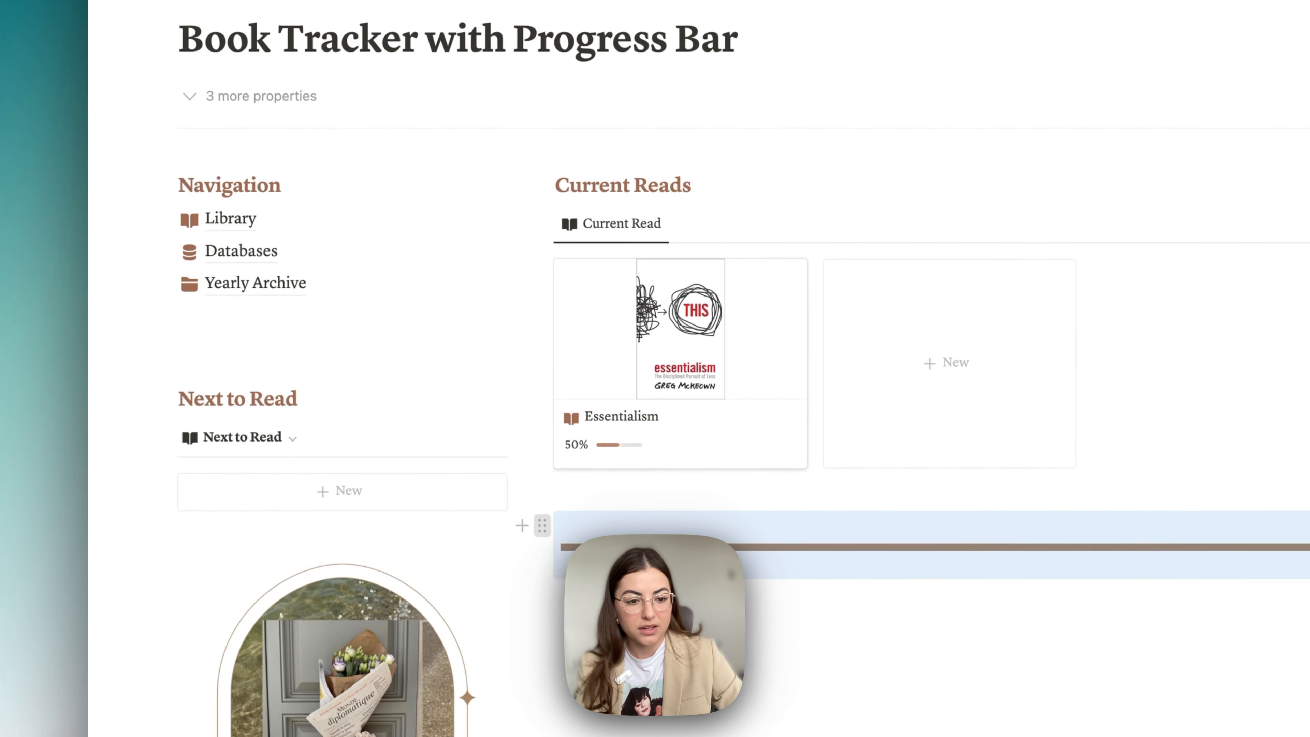
# - Move the brown divider above the three columns and place a duplicate of it above the Next to Read heading
pyautogui.moveTo(541, 525); pyautogui.dragTo(331, 146)
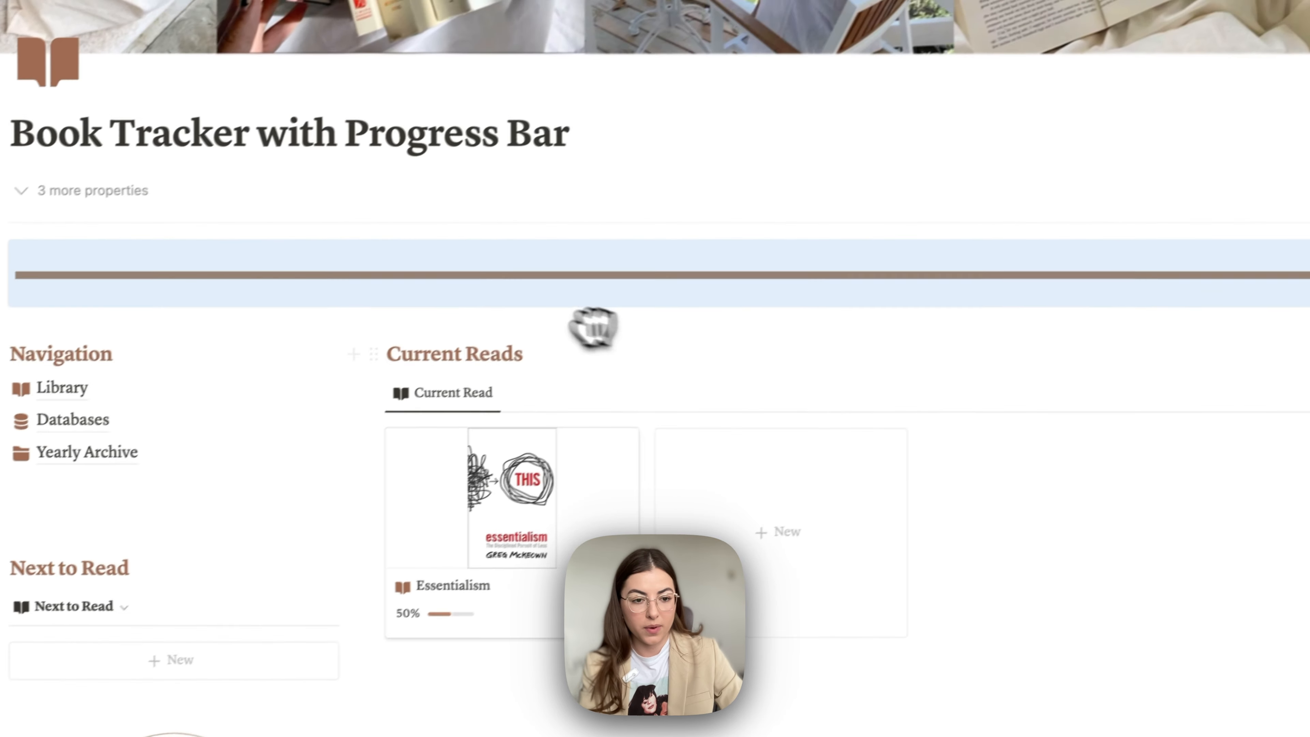
pyautogui.press('super+d')
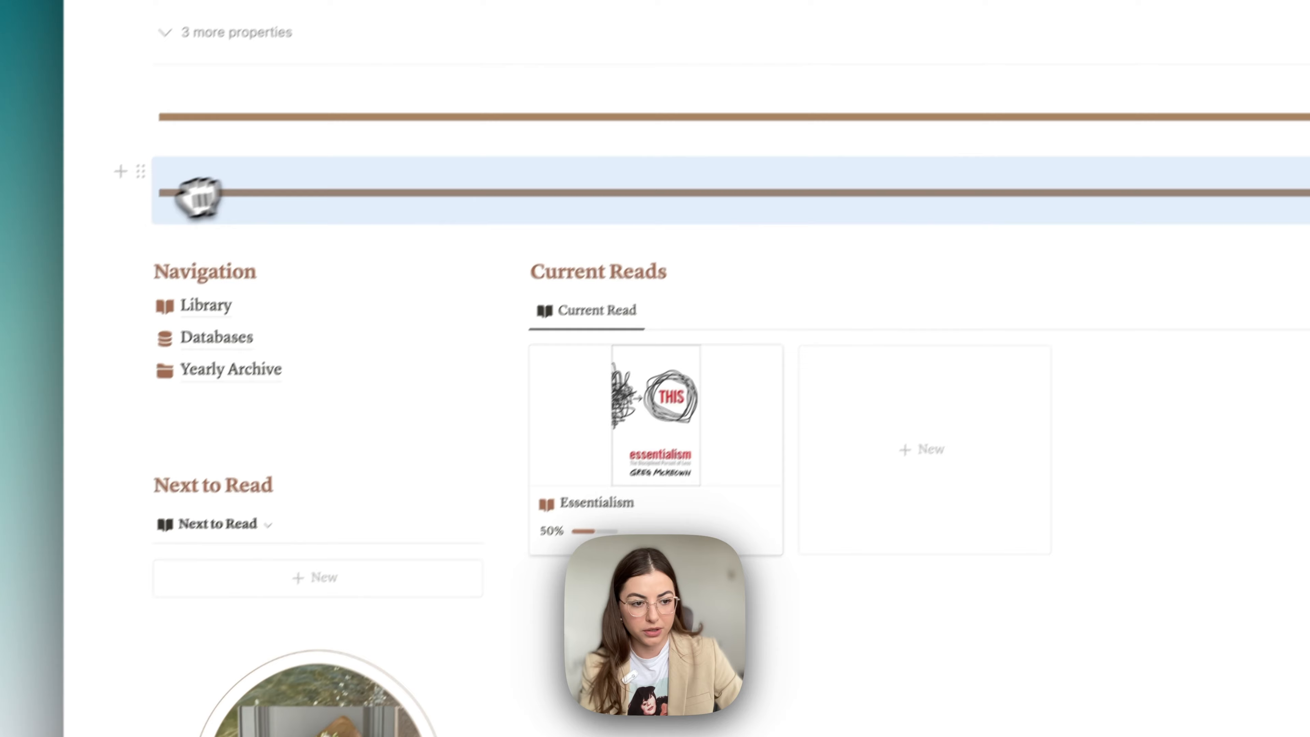
pyautogui.moveTo(198, 197); pyautogui.dragTo(205, 468)
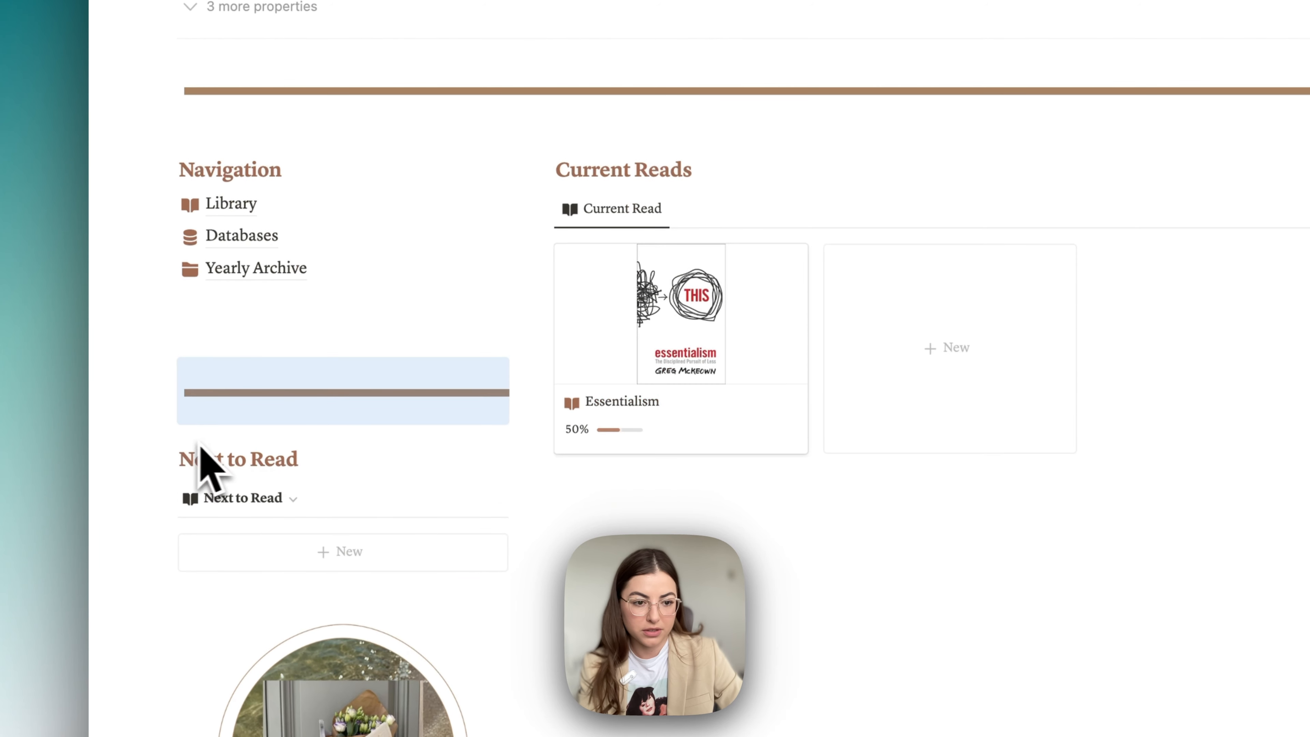
pyautogui.scroll(-6, 424, 600)
pyautogui.scroll(2, 190, 146)
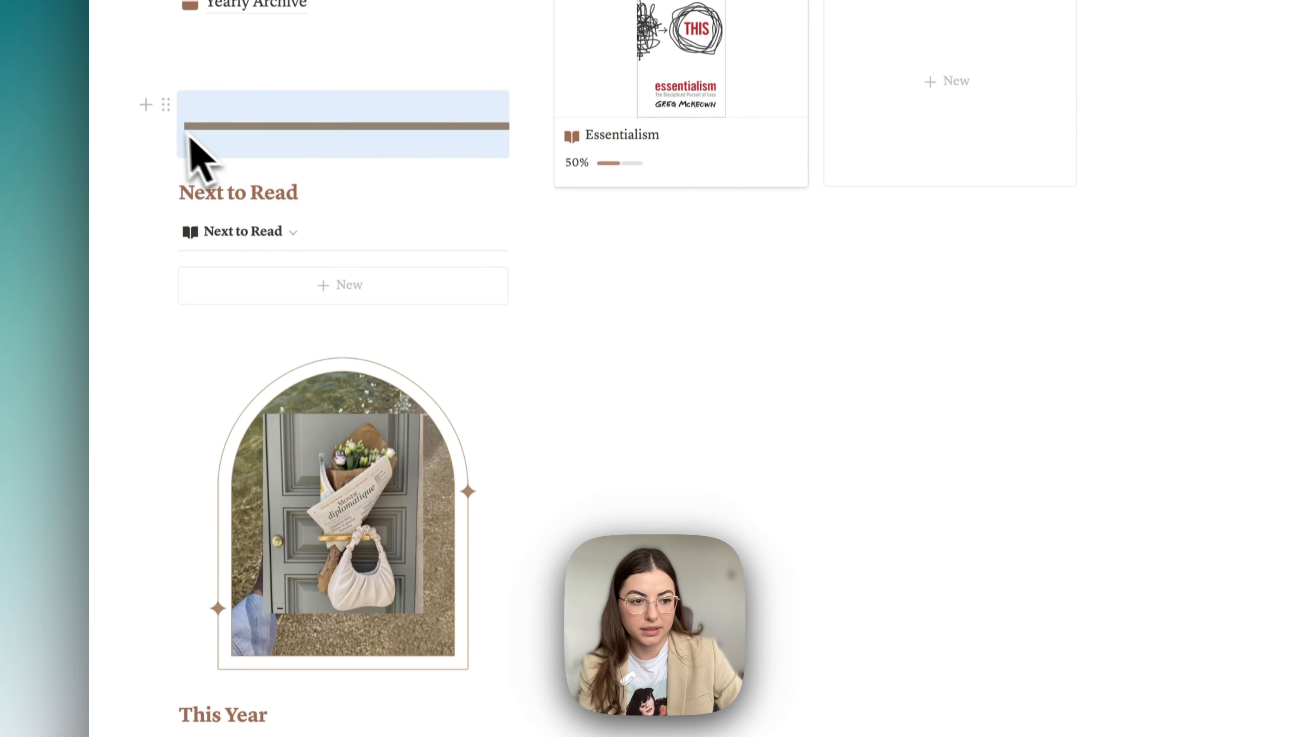
# - Move the brown divider to just above the This Year heading and place a duplicate of it above the Next to Read heading
pyautogui.moveTo(168, 129); pyautogui.dragTo(240, 293)
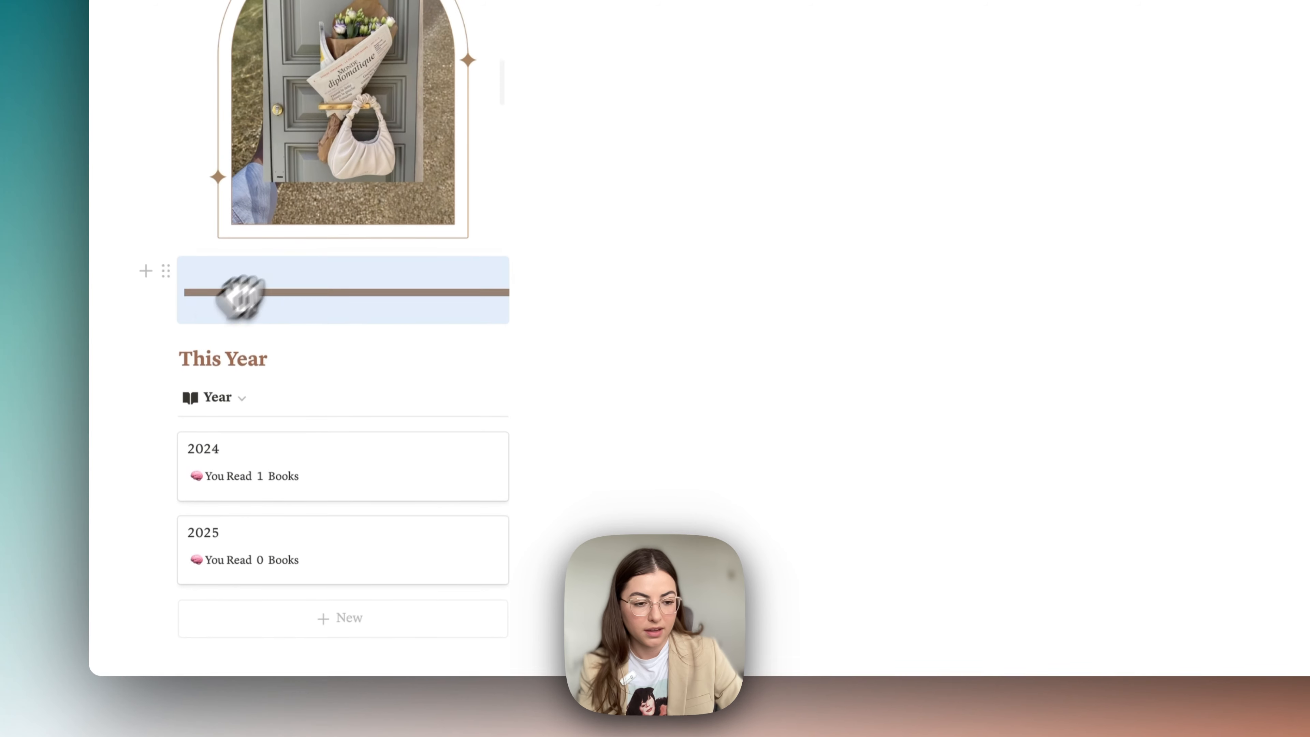
pyautogui.scroll(4, 219, 454)
pyautogui.scroll(2, 219, 454)
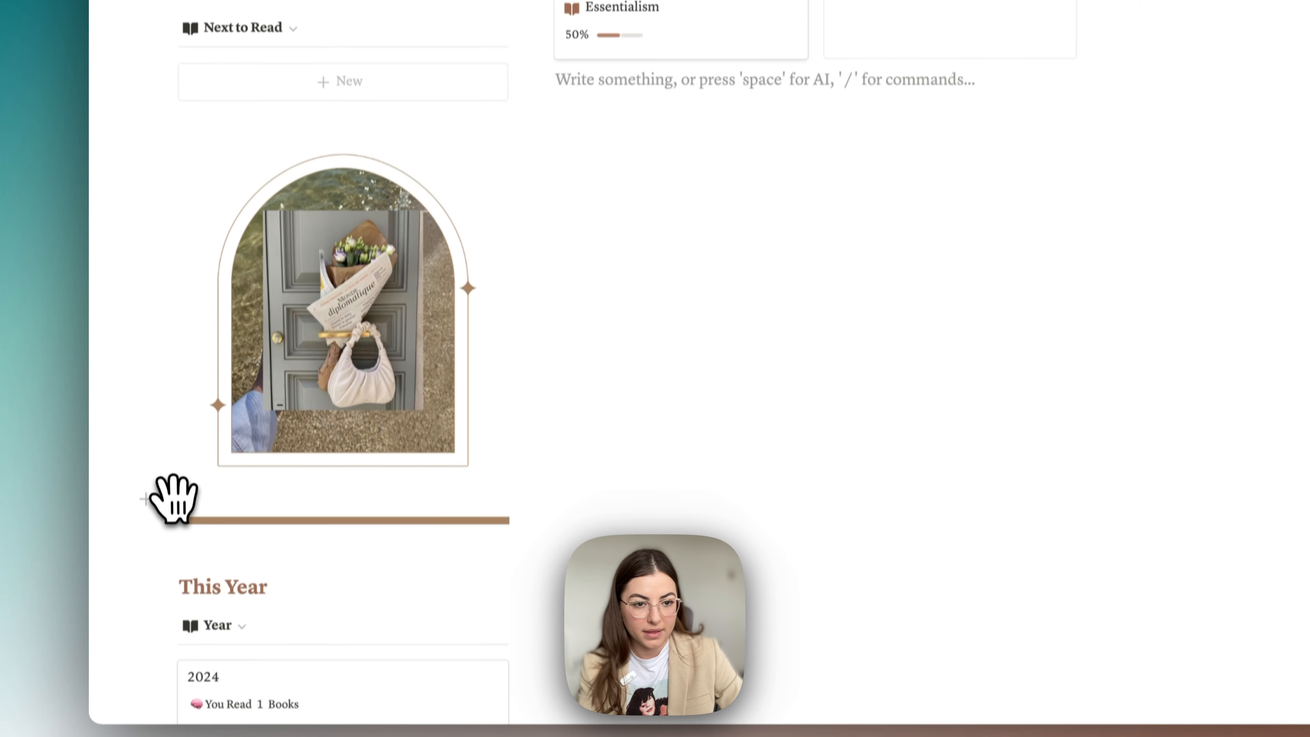
pyautogui.click(166, 518)
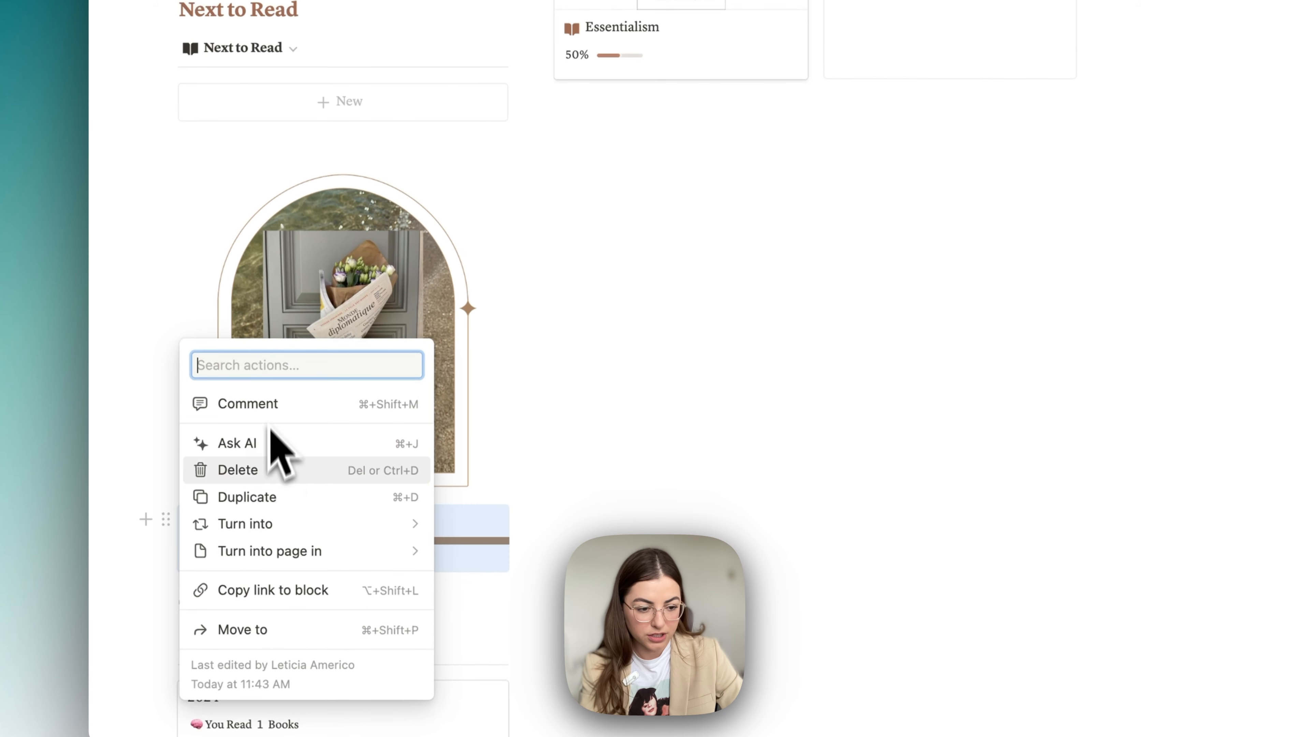
pyautogui.click(293, 497)
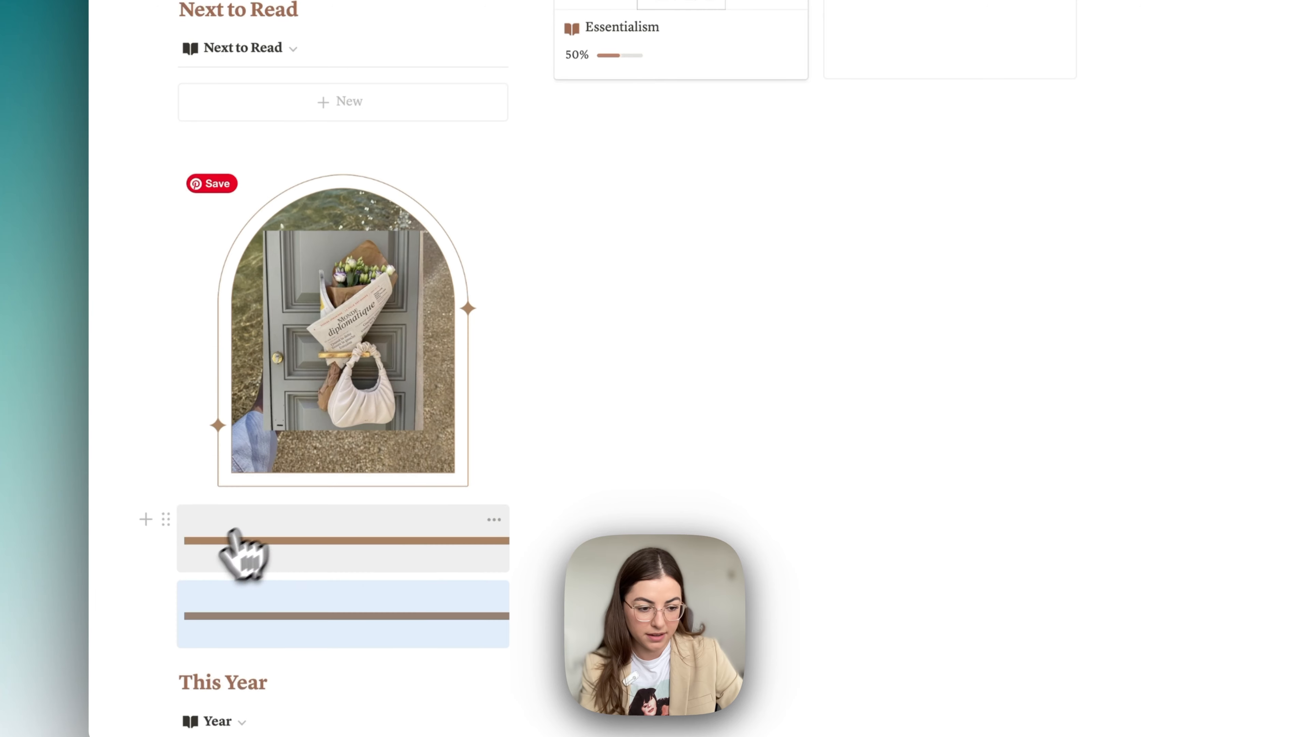
pyautogui.moveTo(165, 520); pyautogui.dragTo(202, 157)
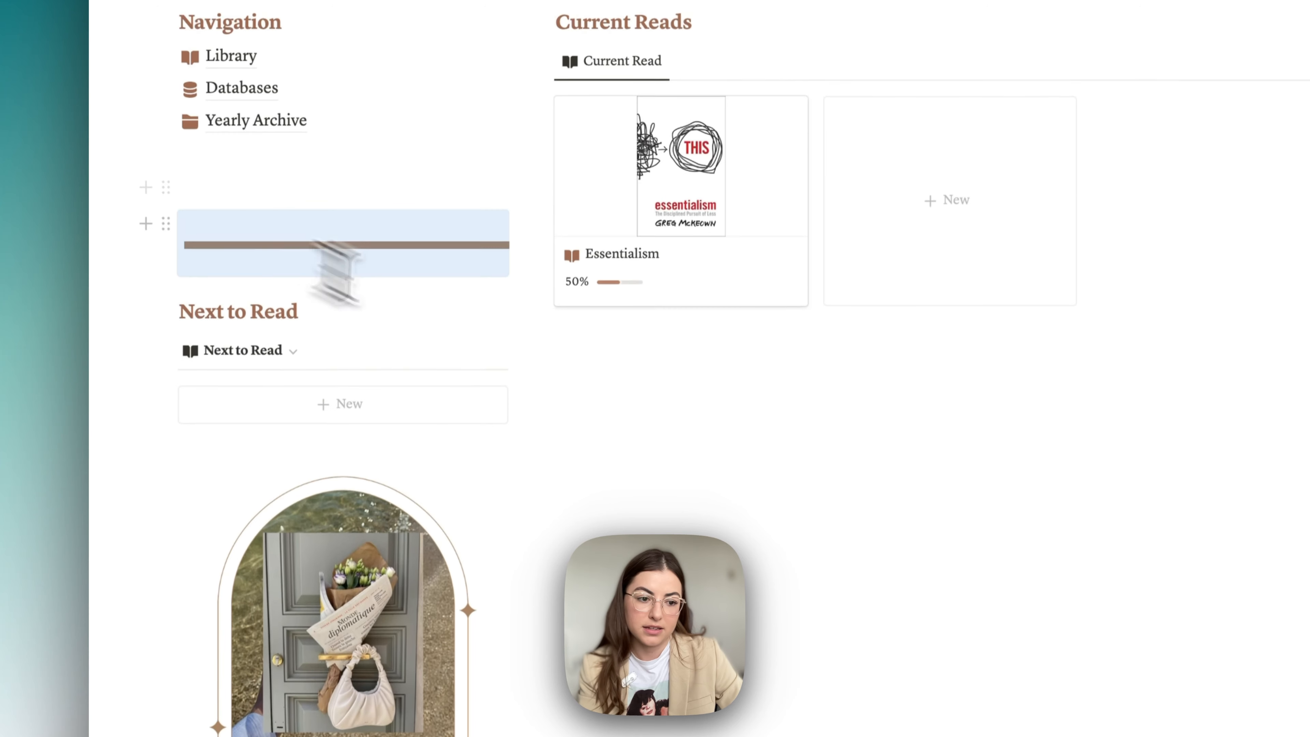
pyautogui.click(910, 302)
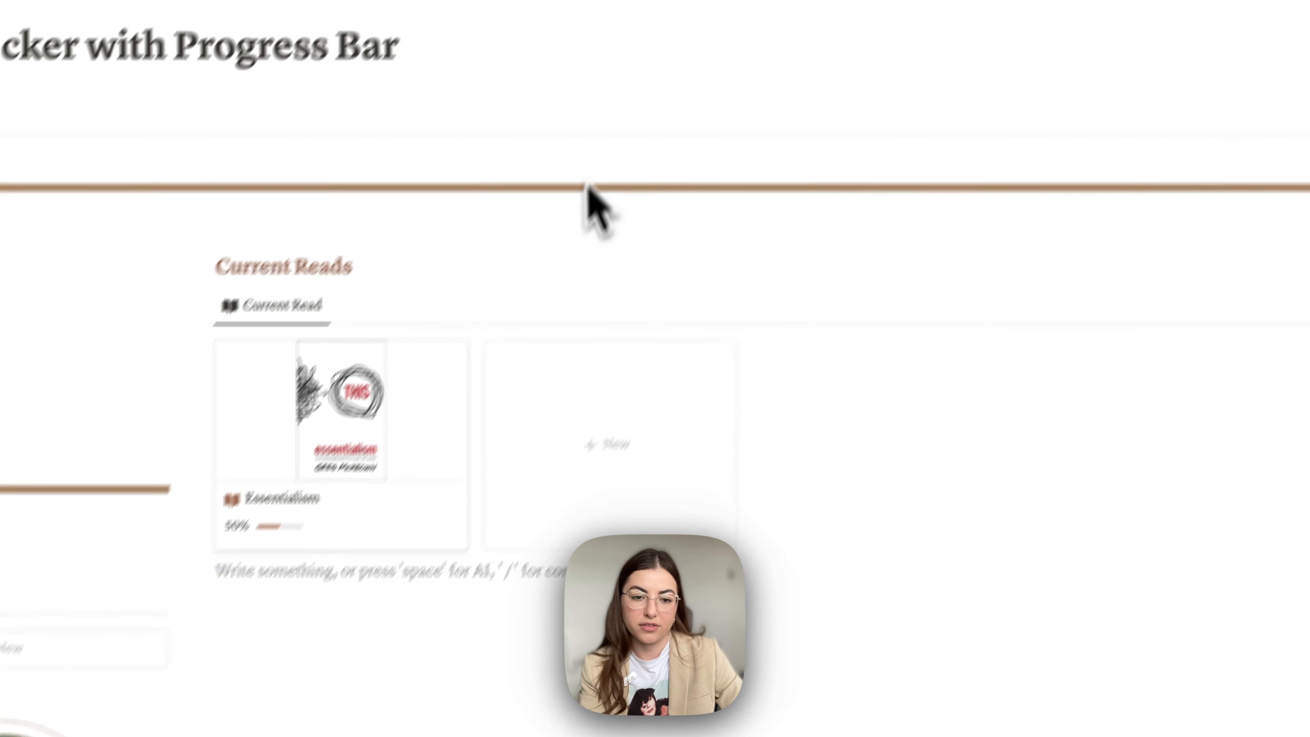
# - Set the rule thickness of the full-width divider above the columns to 2px in its equation
pyautogui.click(593, 251)
pyautogui.click(871, 306)
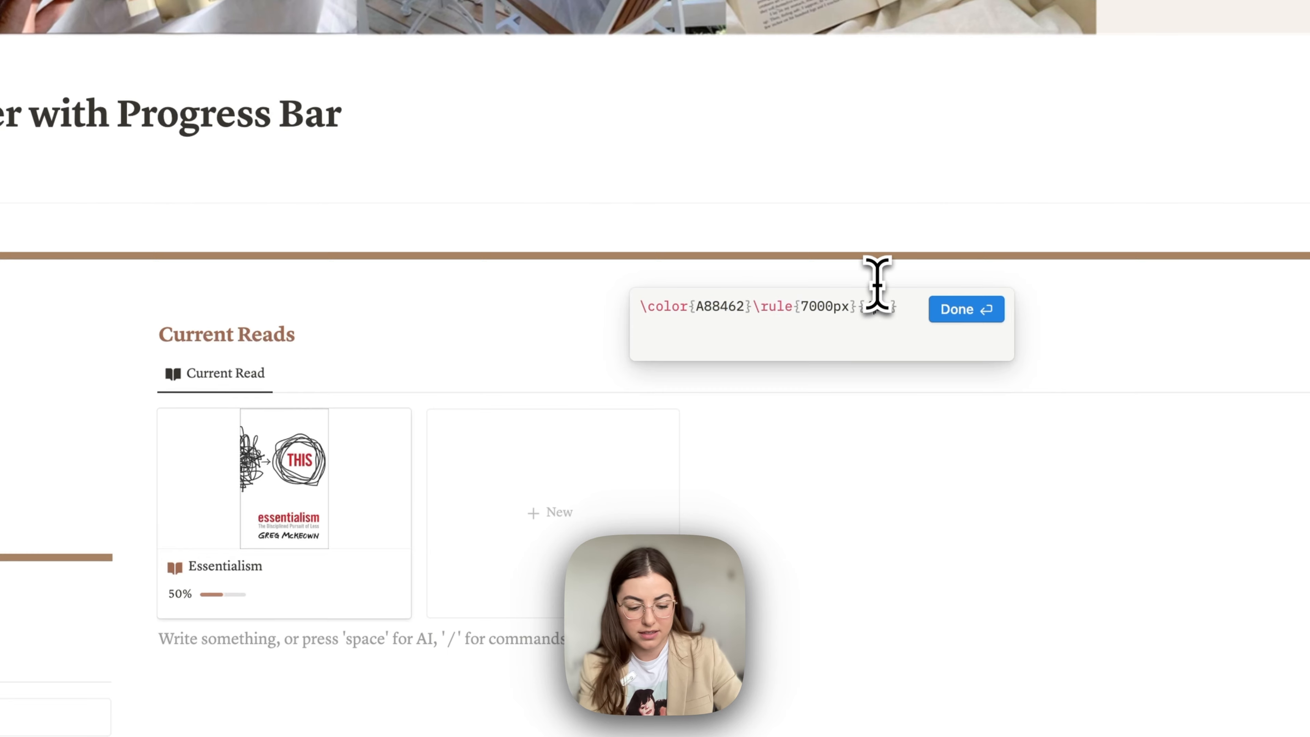
pyautogui.press('BackSpace')
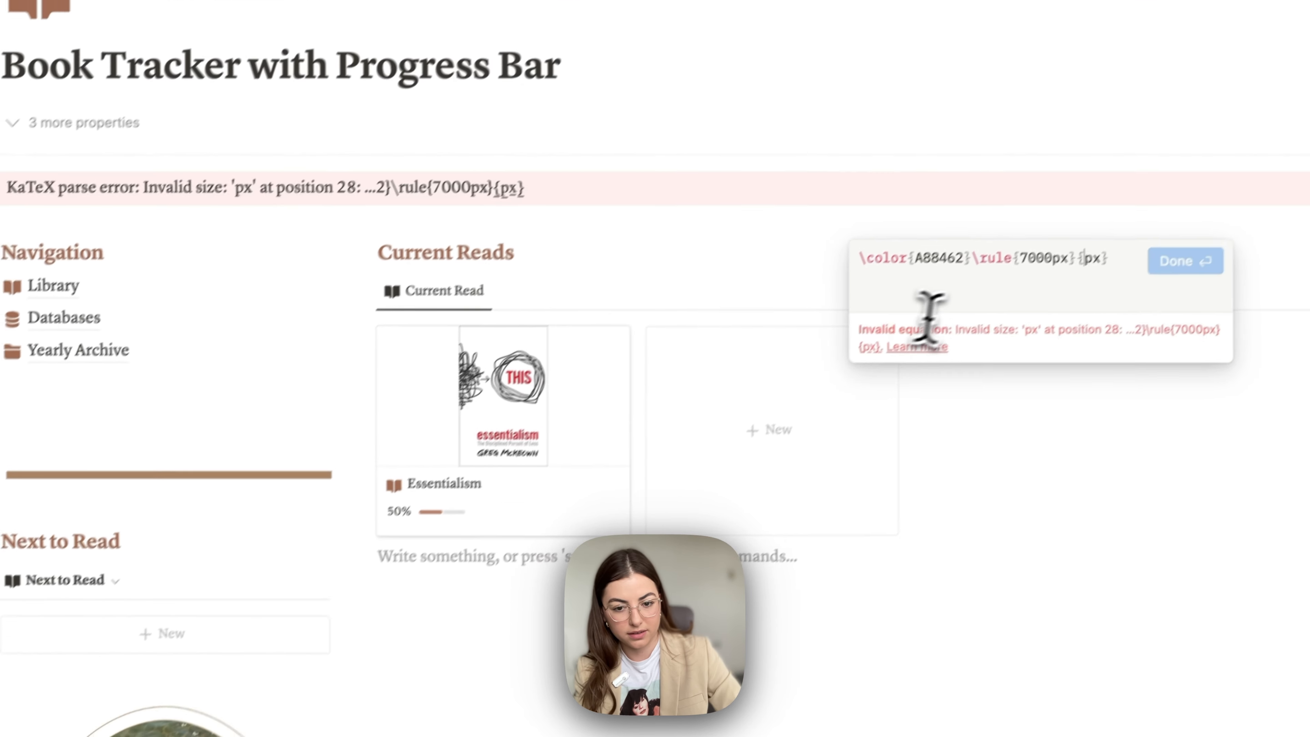
pyautogui.write('2')
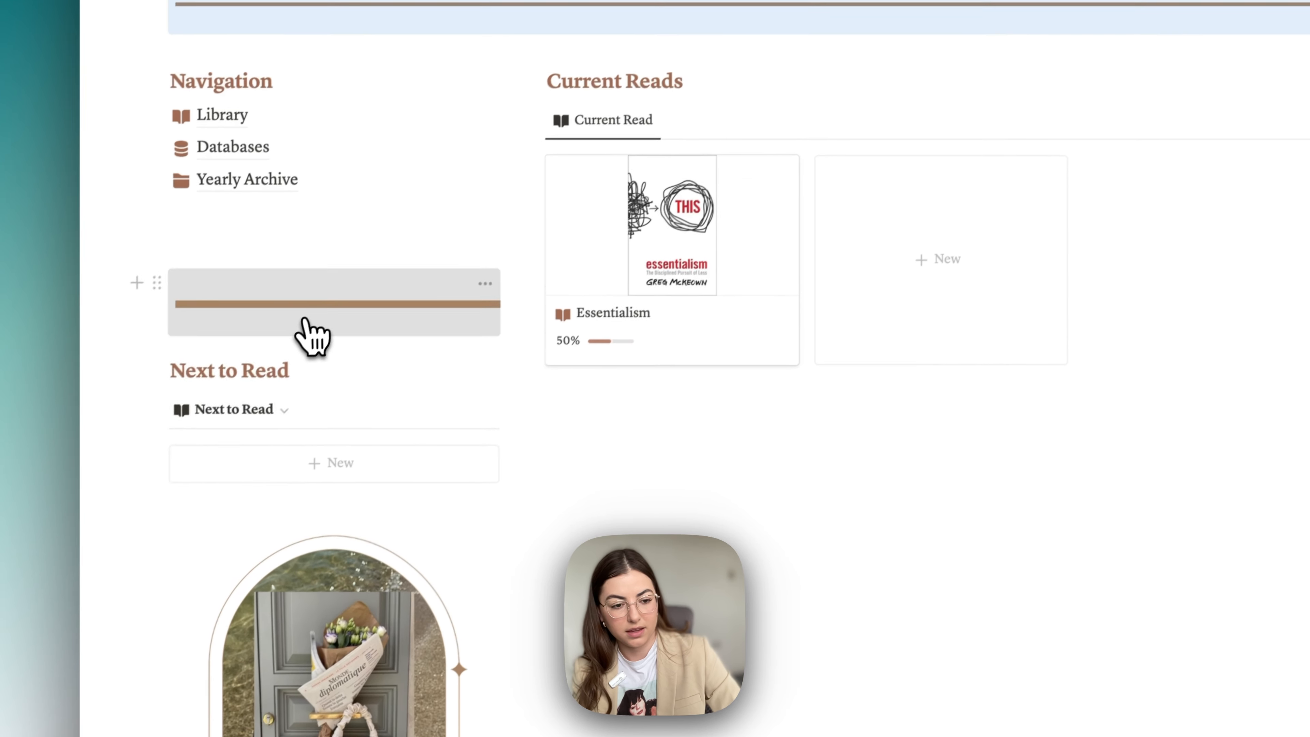
# - Change the divider equation above the Next to Read heading to a 2px rule thickness and save it
pyautogui.click(98, 542)
pyautogui.click(397, 343)
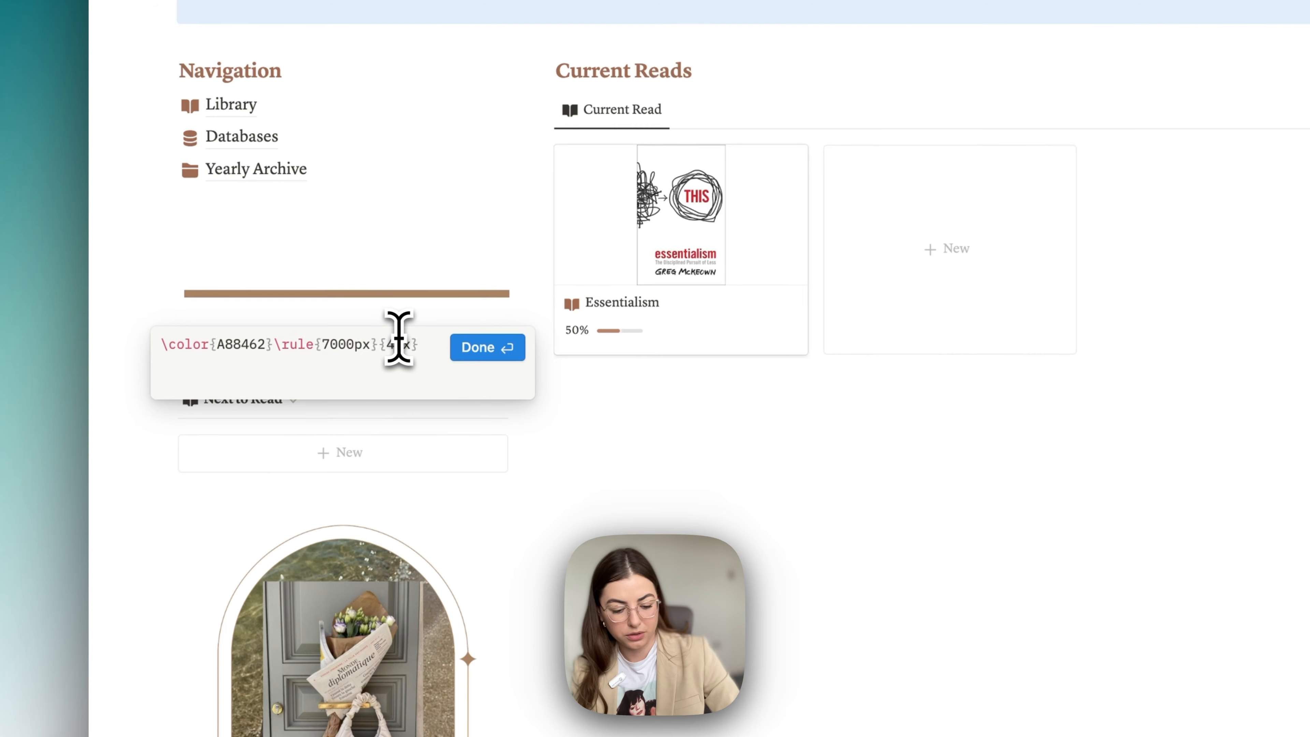
pyautogui.press('BackSpace')
pyautogui.write('2')
pyautogui.press('Return')
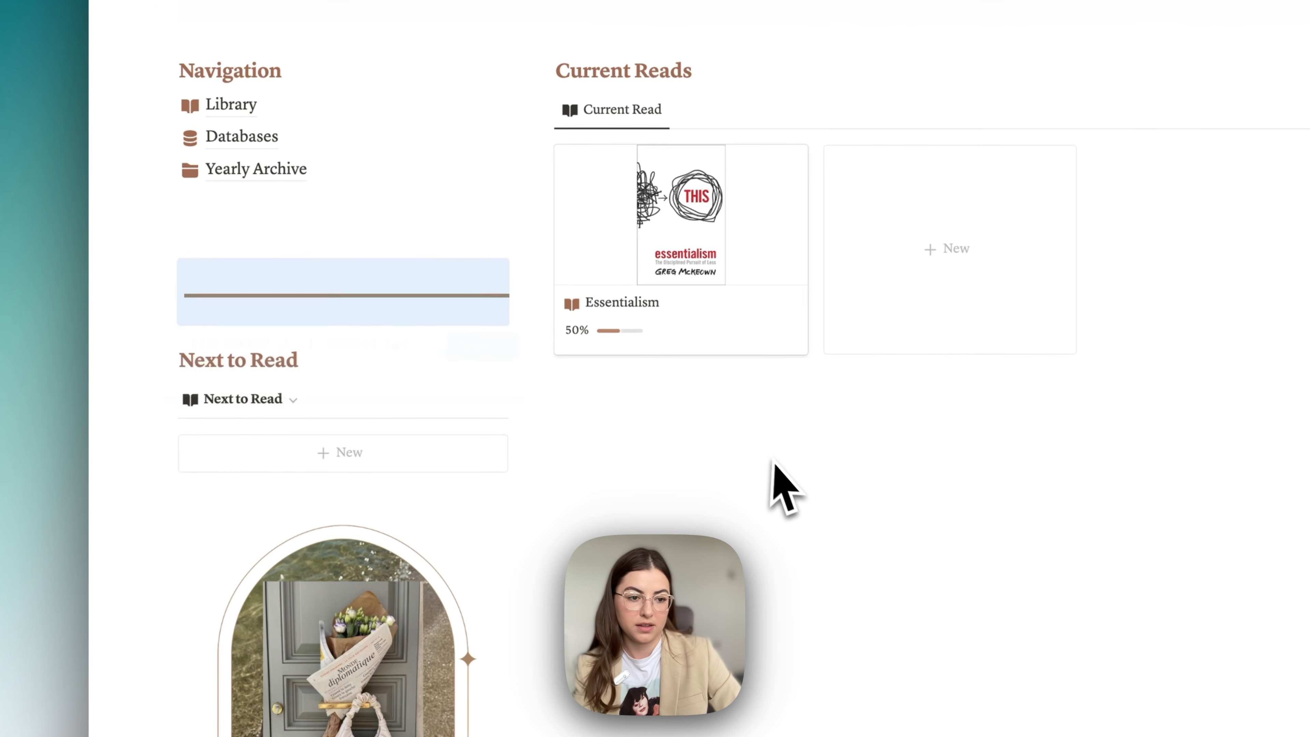
# - Open the equation of the divider above the This Year heading and remove its thickness number
pyautogui.scroll(-6, 512, 380)
pyautogui.scroll(1, 199, 459)
pyautogui.click(263, 582)
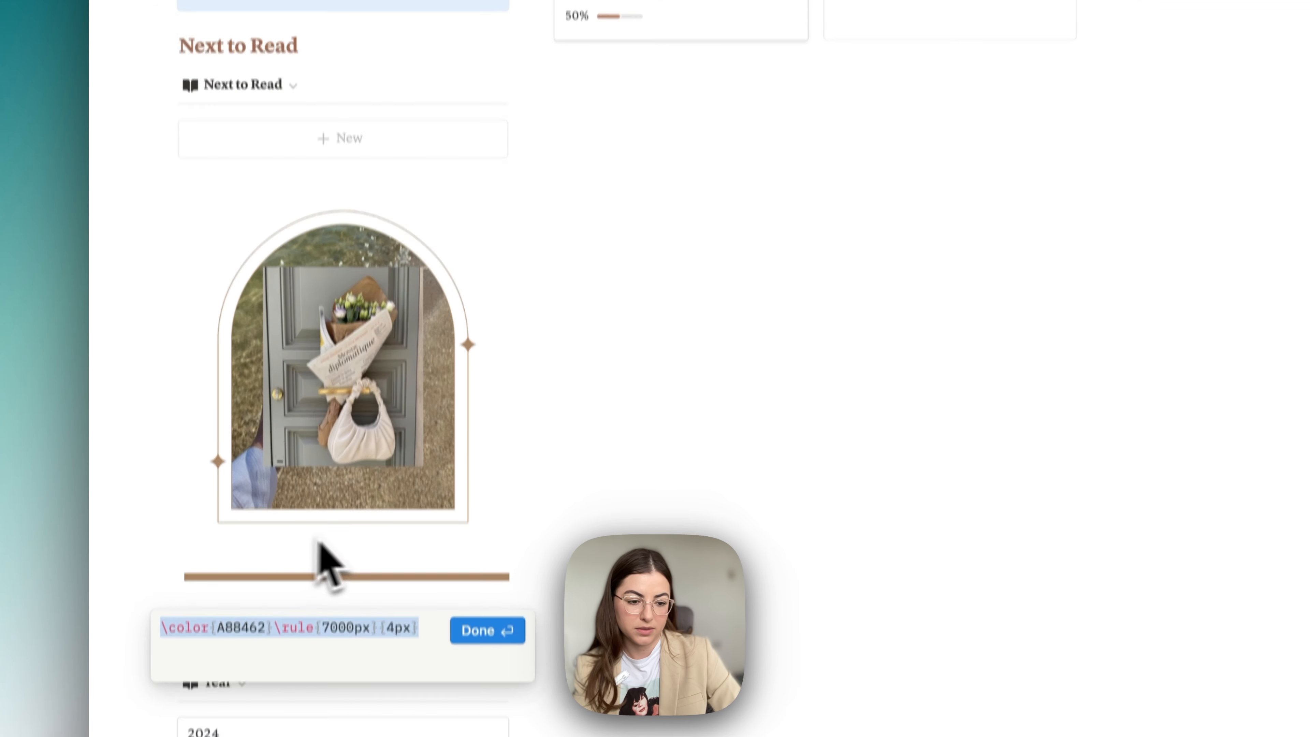
pyautogui.click(394, 631)
pyautogui.press('BackSpace')
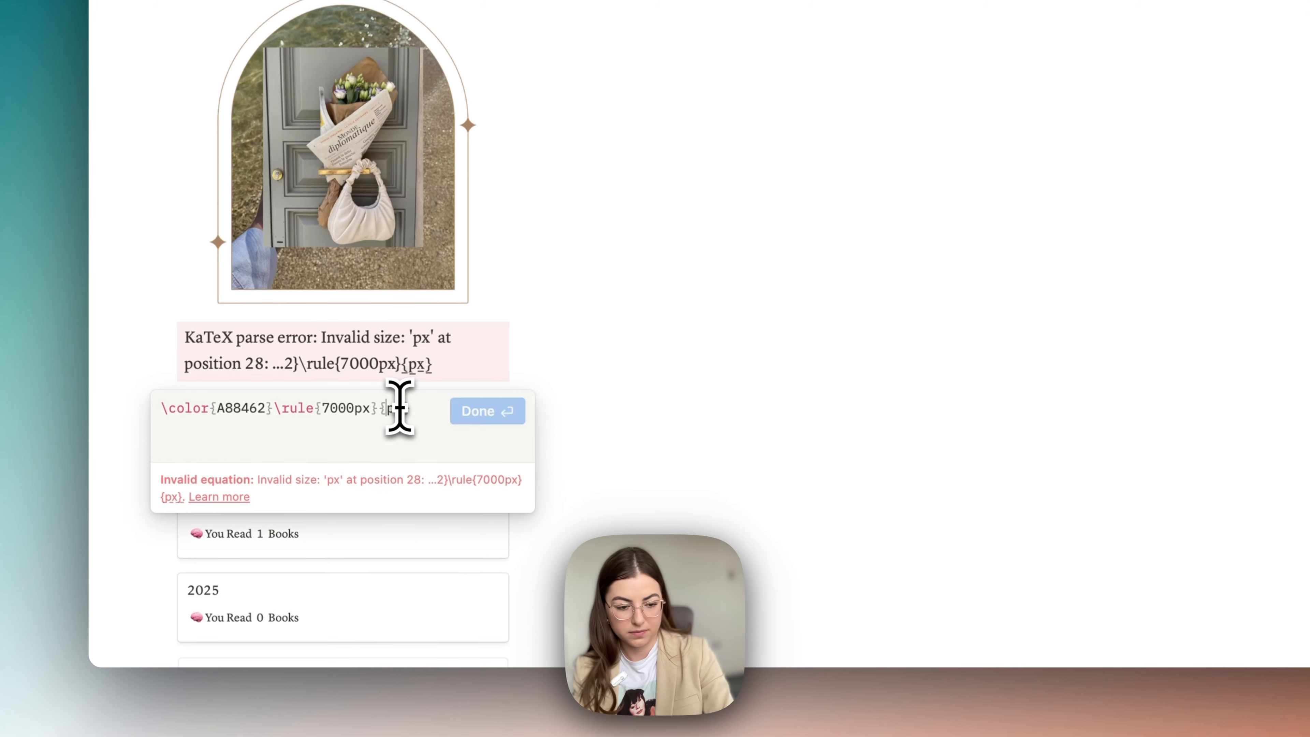